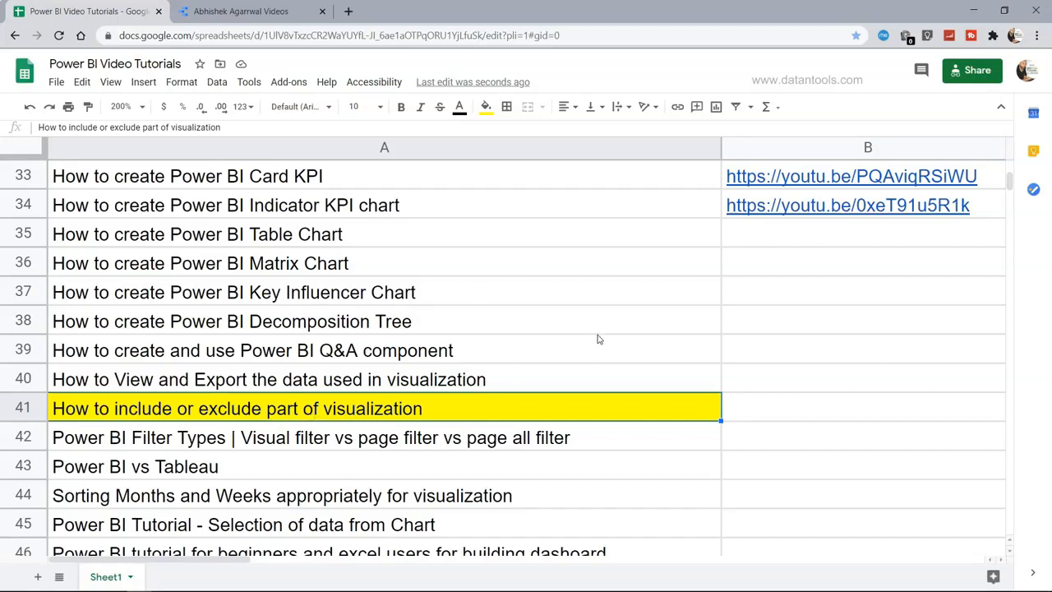
Step: Look through the Power BI tutorial titles and their video links around rows 23 to 46
scroll(598, 338, "up", 1)
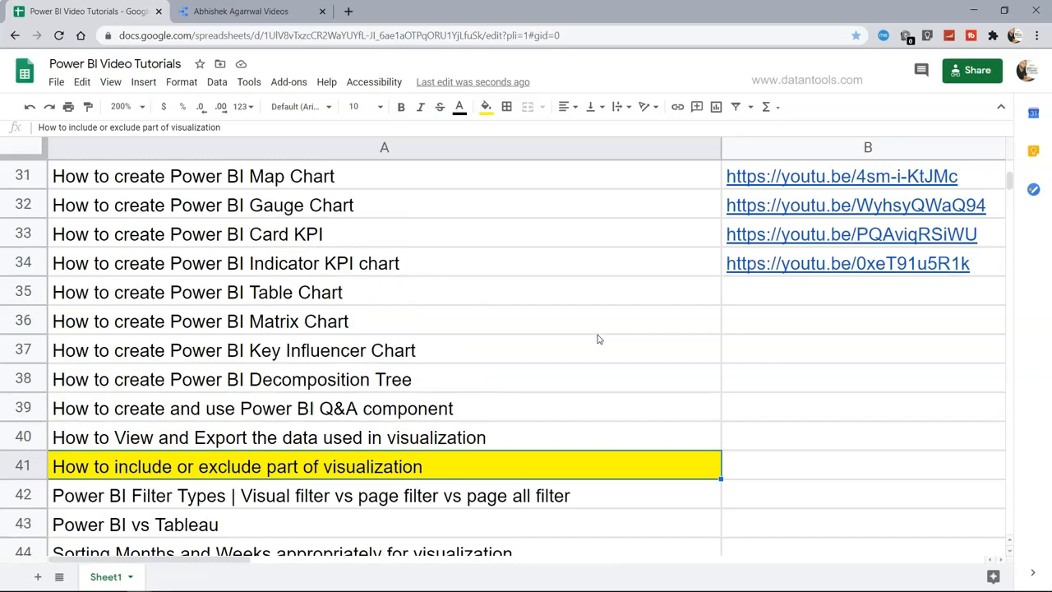
scroll(598, 338, "up", 4)
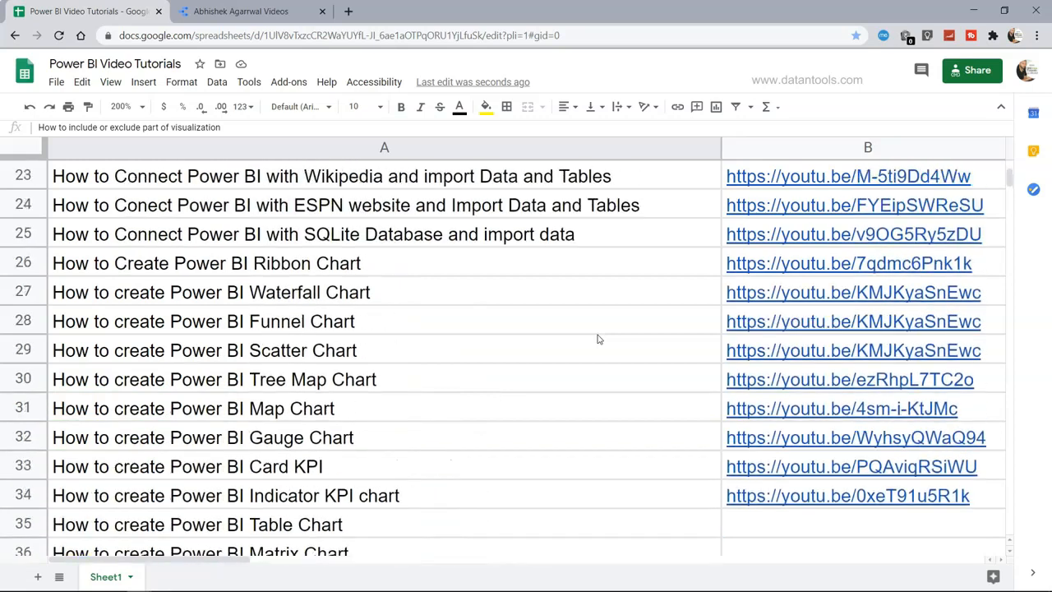
scroll(598, 339, "up", 2)
scroll(598, 338, "down", 7)
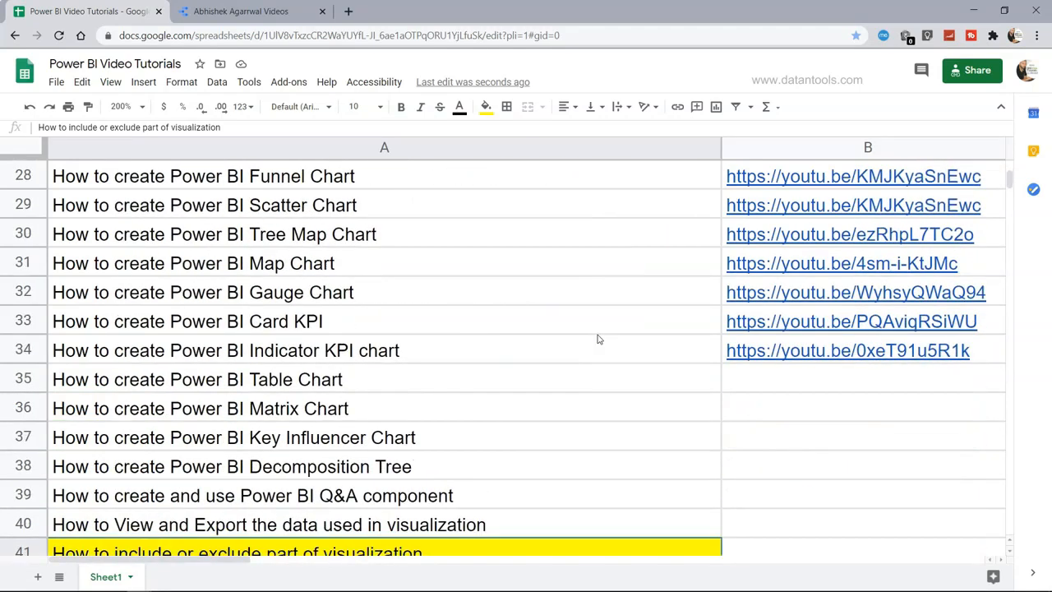
scroll(598, 338, "down", 2)
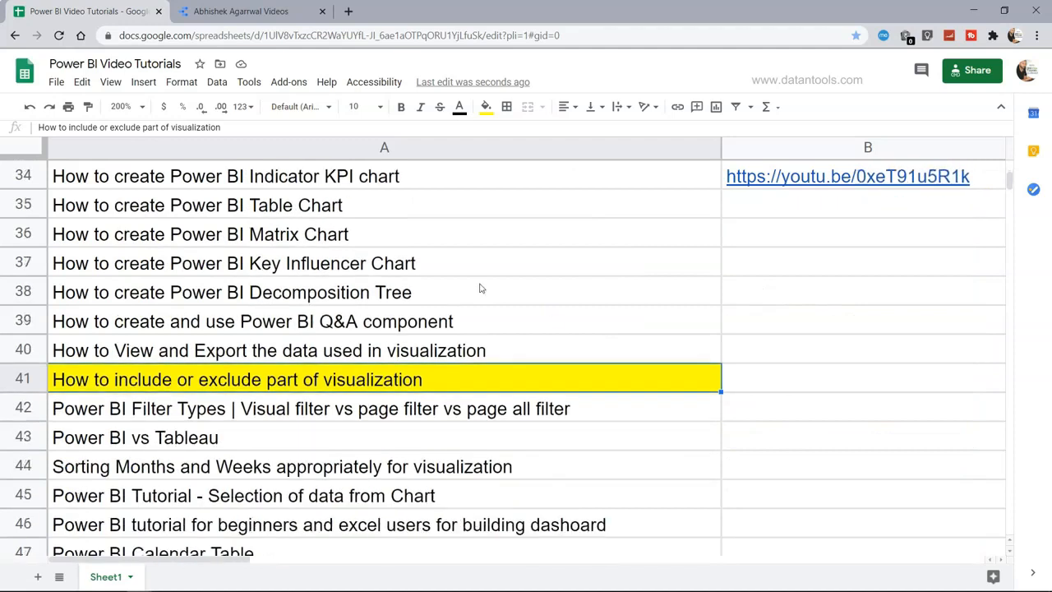
Step: Switch to the Data Studio YouTube videos report and filter the table to only the video titles matching "Tableau"
left_click(222, 10)
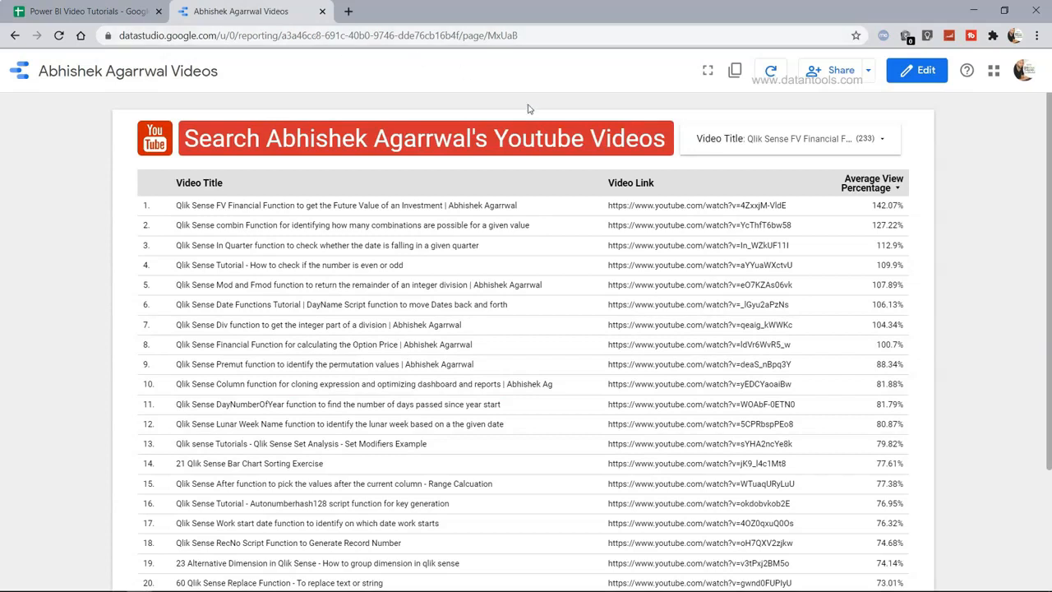
left_click(860, 138)
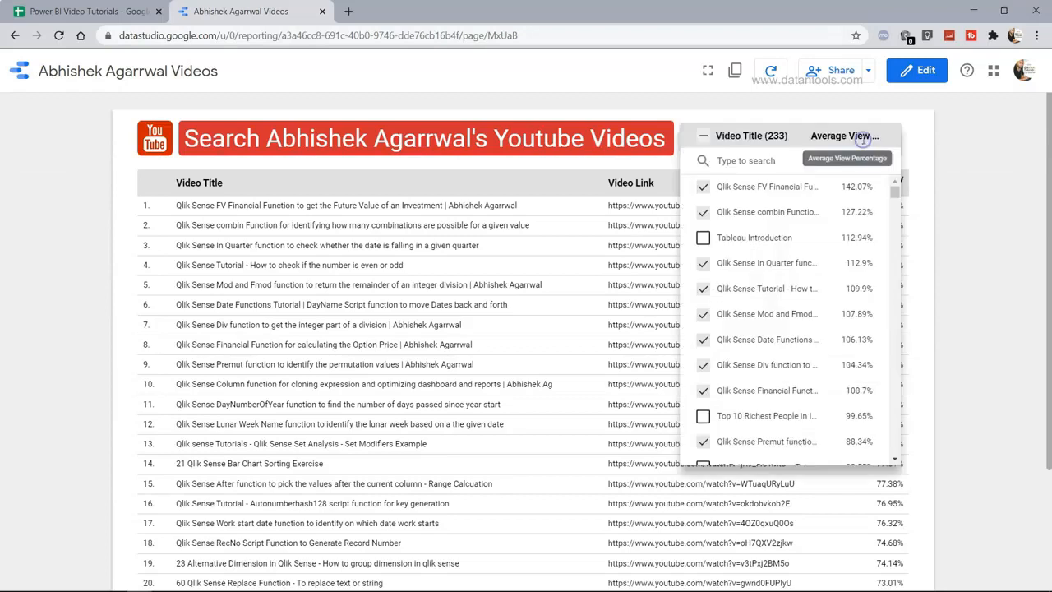
left_click(709, 136)
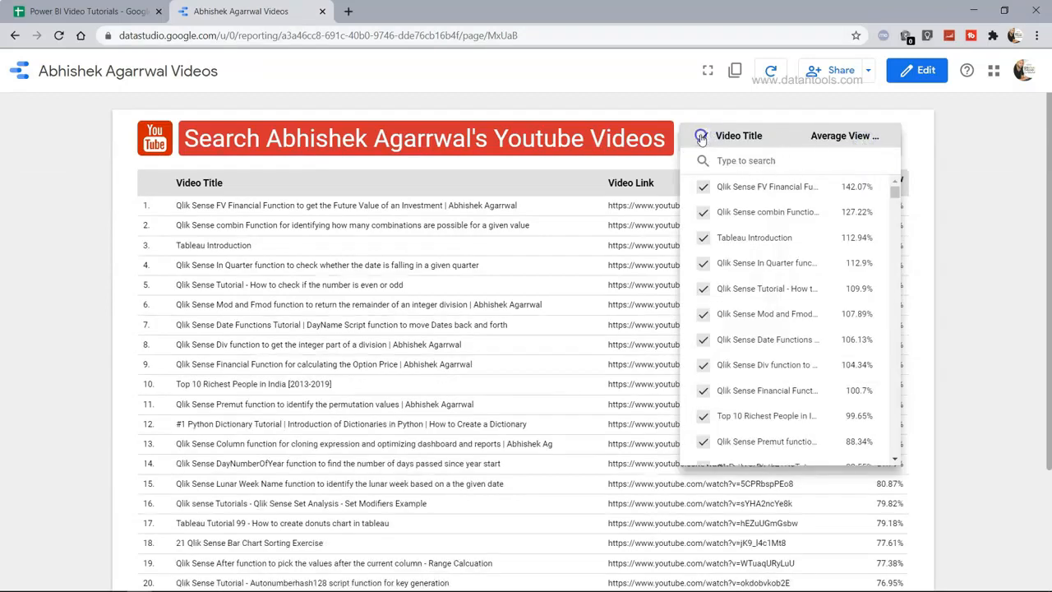
left_click(700, 138)
left_click(745, 160)
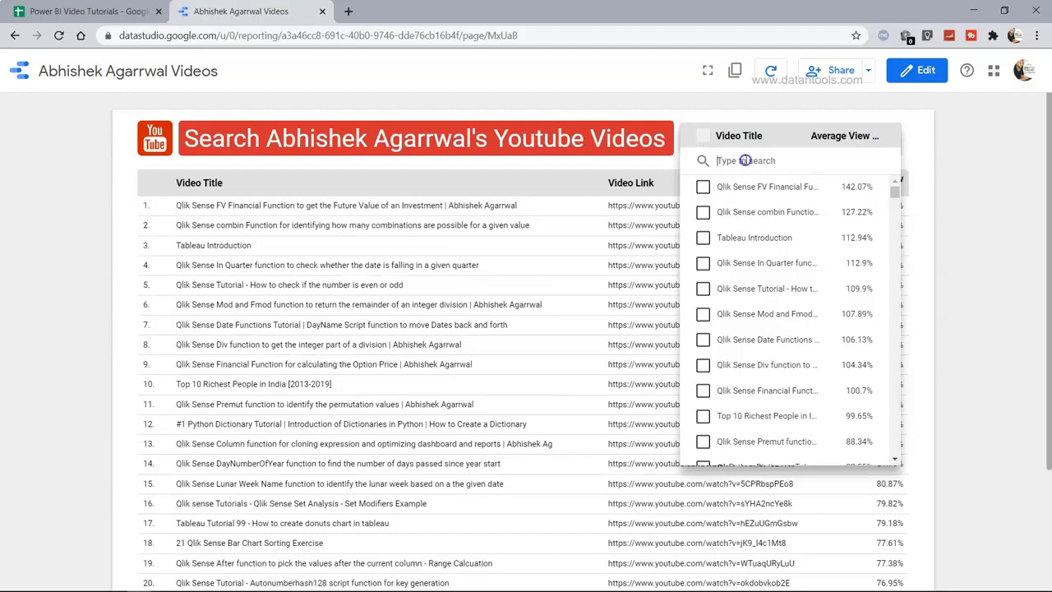
type("Tableau")
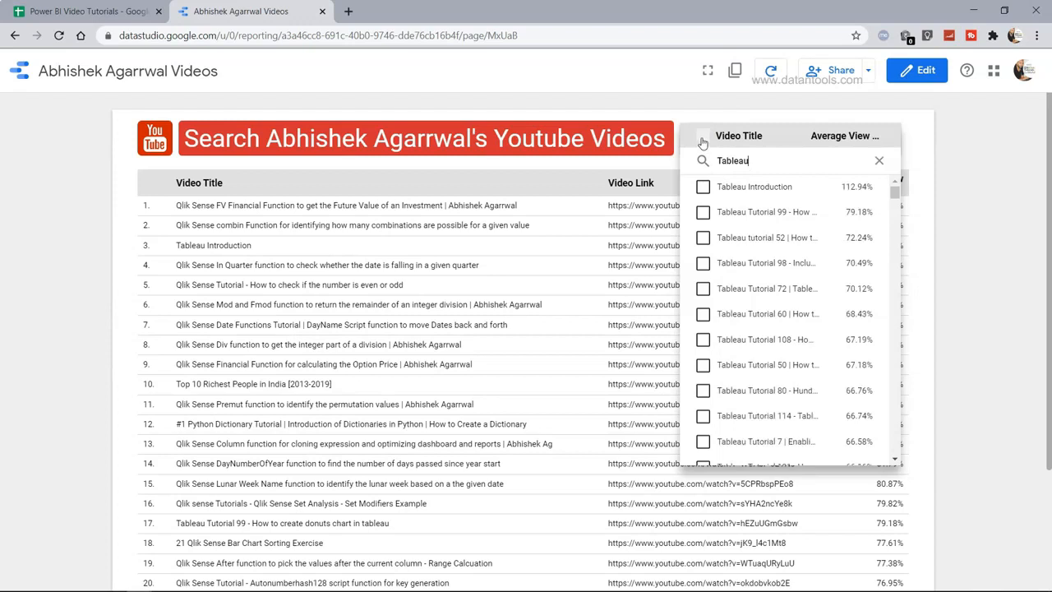
left_click(703, 138)
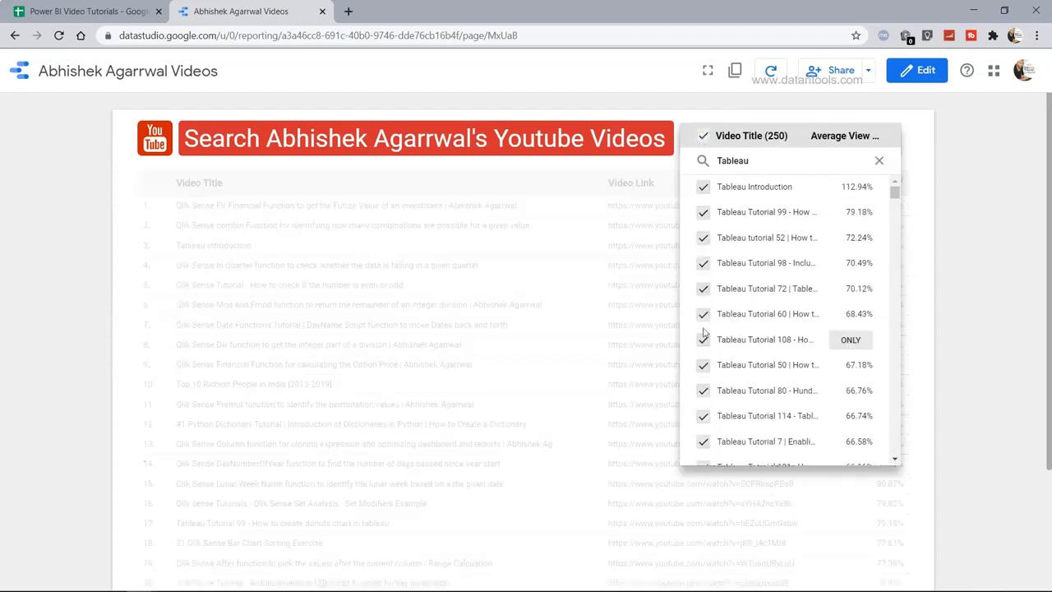
left_click(143, 233)
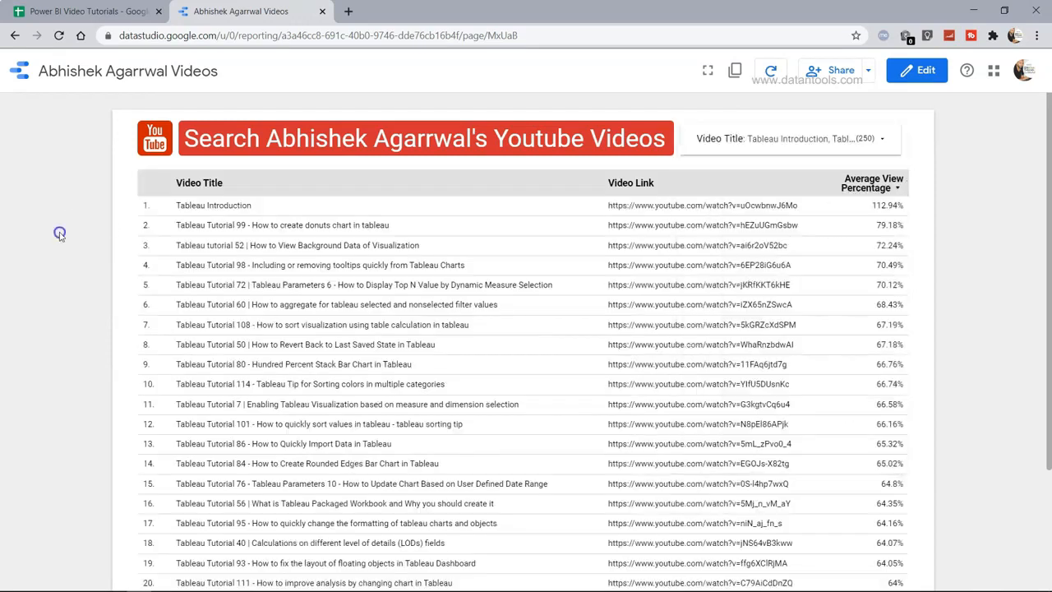
scroll(277, 405, "down", 2)
scroll(278, 405, "up", 2)
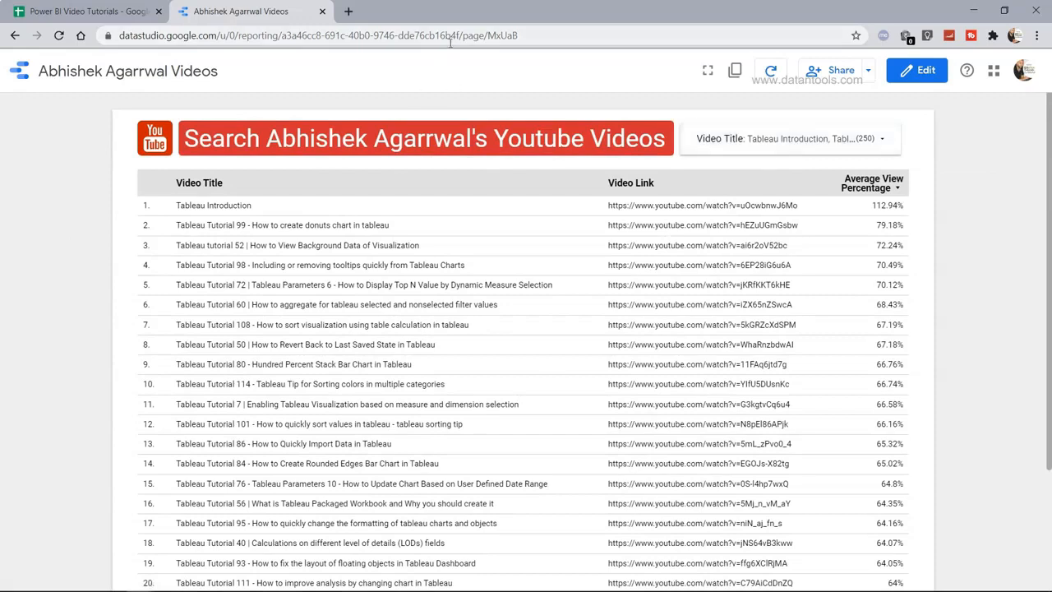
left_click(123, 12)
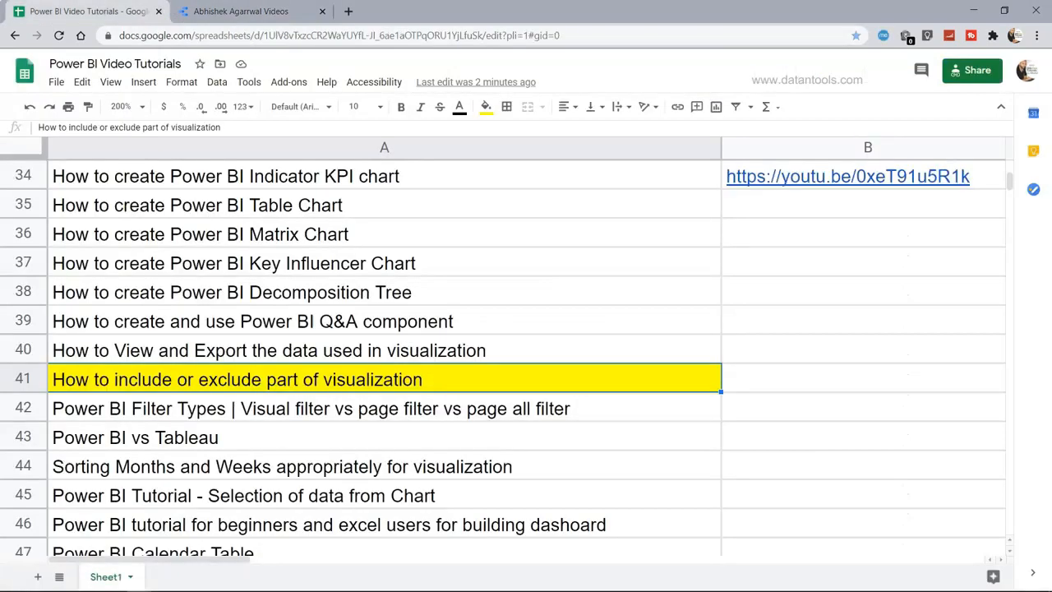
left_click(247, 11)
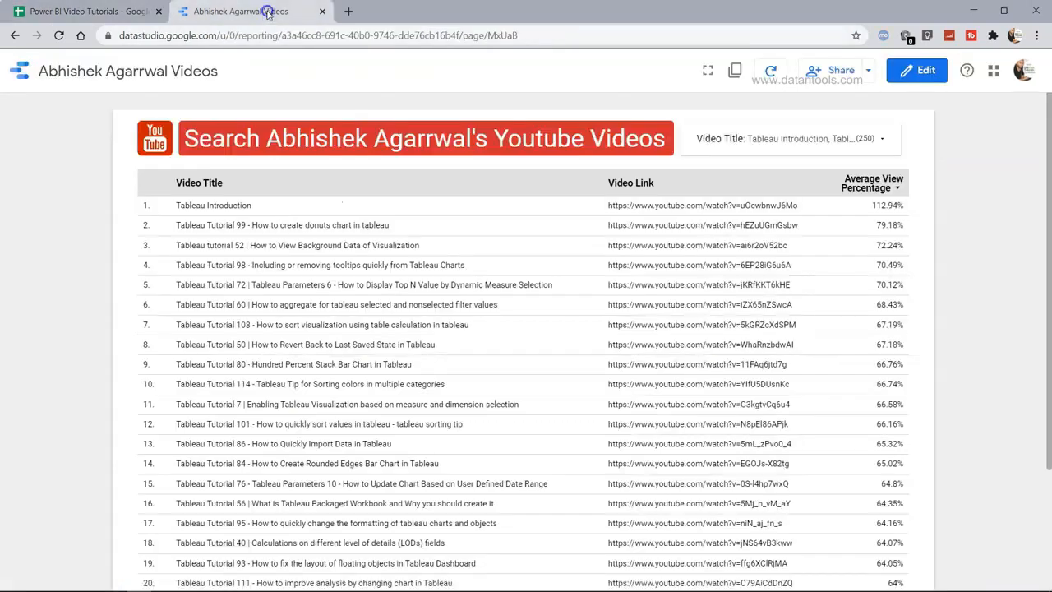
left_click(785, 141)
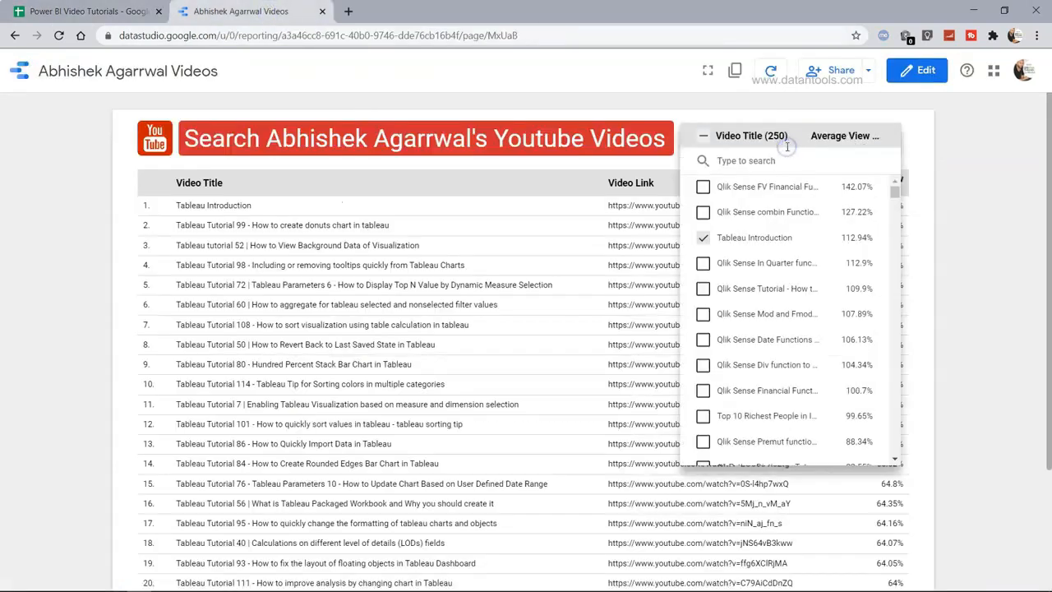
left_click(97, 333)
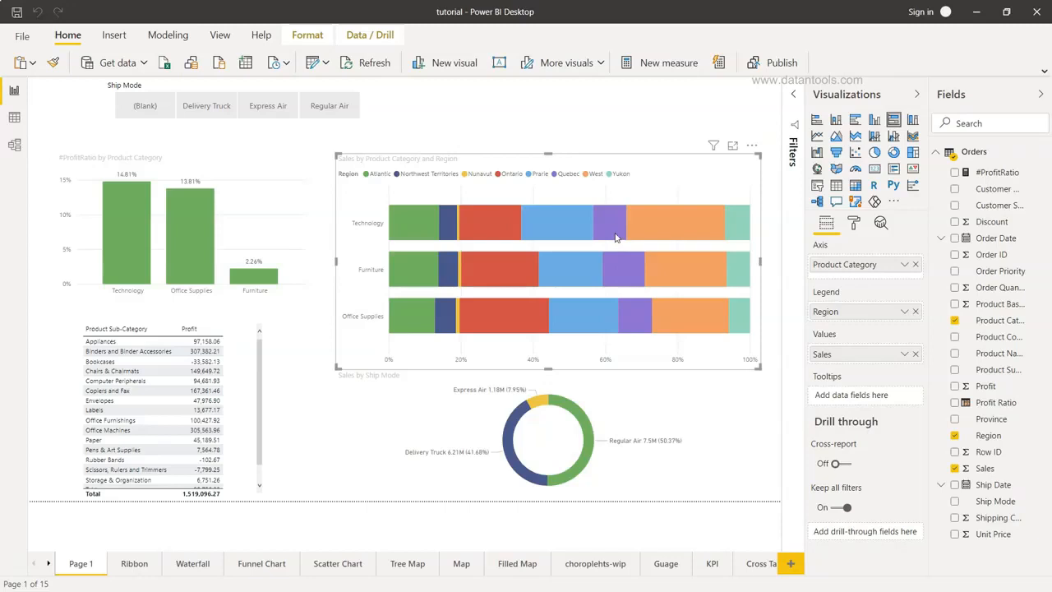
Step: In Power BI Desktop, exclude the Quebec segment of the Technology bar from the Sales by Product Category and Region chart
mouse_move(616, 237)
right_click(613, 221)
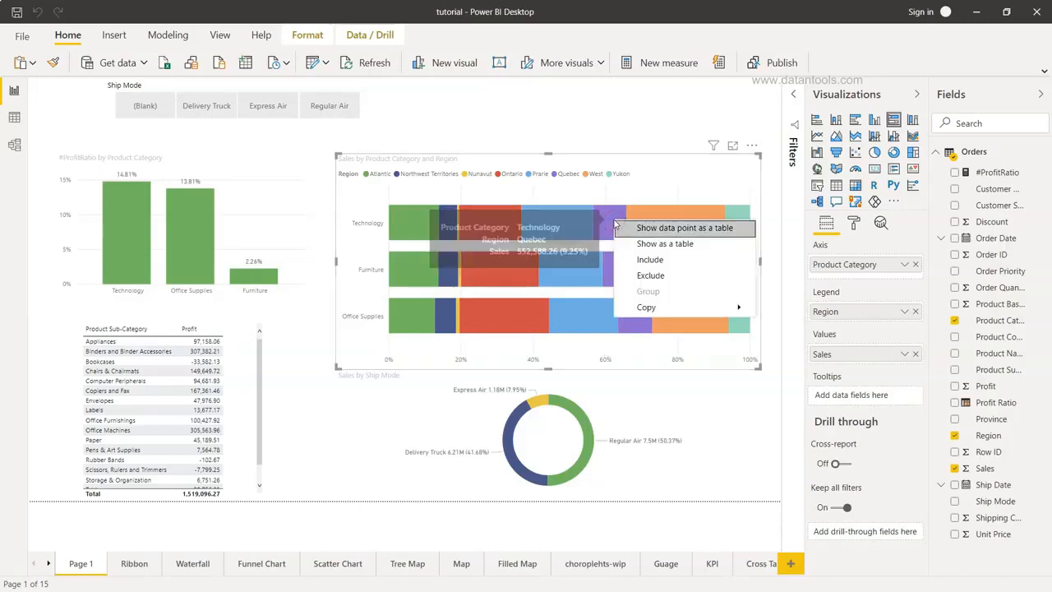
left_click(666, 276)
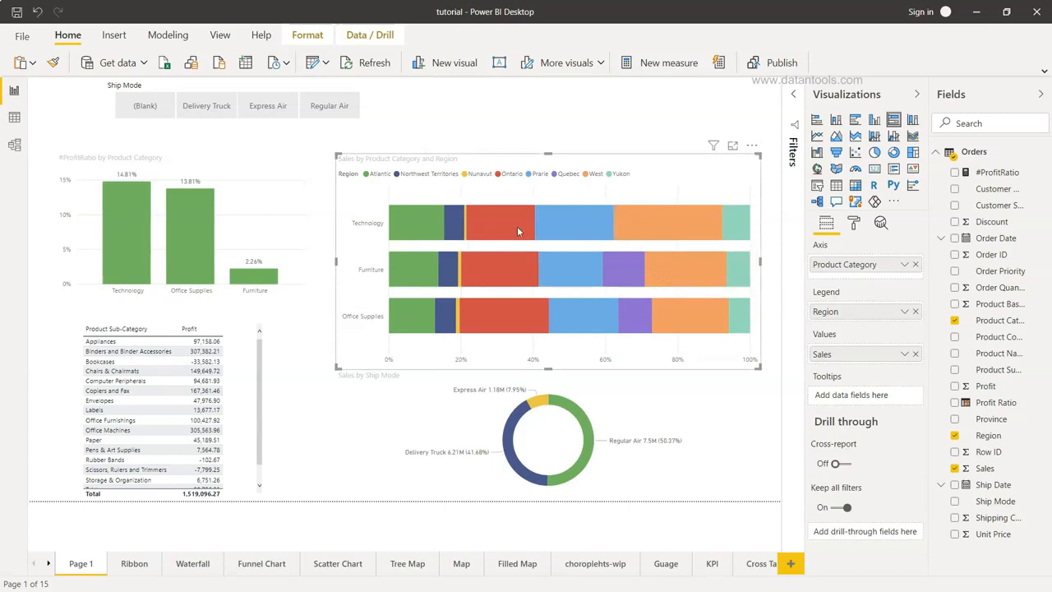
Step: Exclude the Quebec segment of the Furniture bar from the Sales by Product Category and Region chart
mouse_move(646, 232)
mouse_move(623, 275)
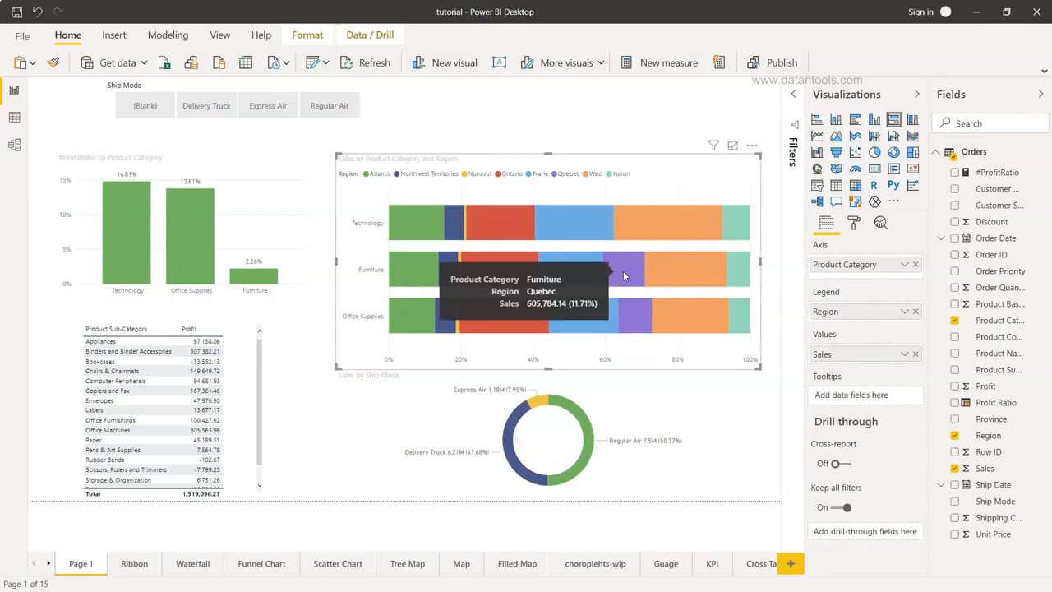
mouse_move(619, 220)
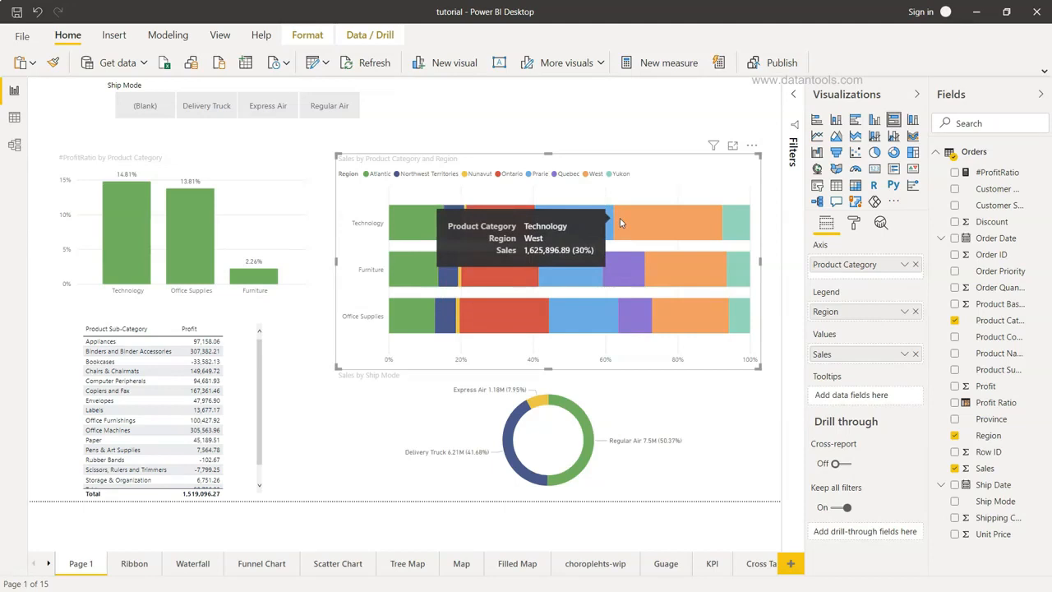
right_click(625, 260)
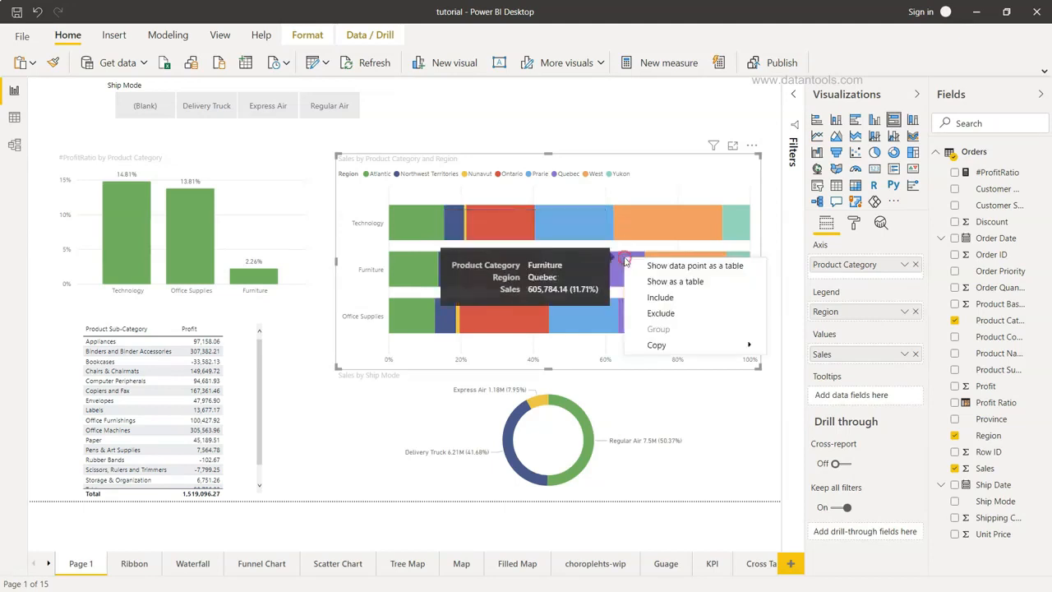
left_click(659, 313)
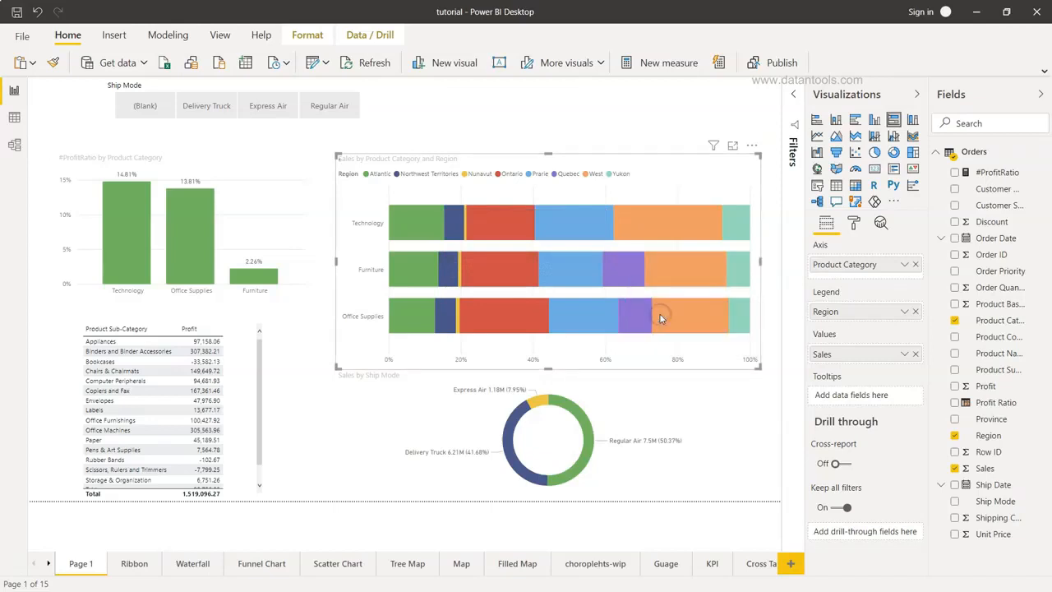
Step: Include only the Ontario segment of the Furniture bar in the Sales by Product Category and Region chart
mouse_move(602, 277)
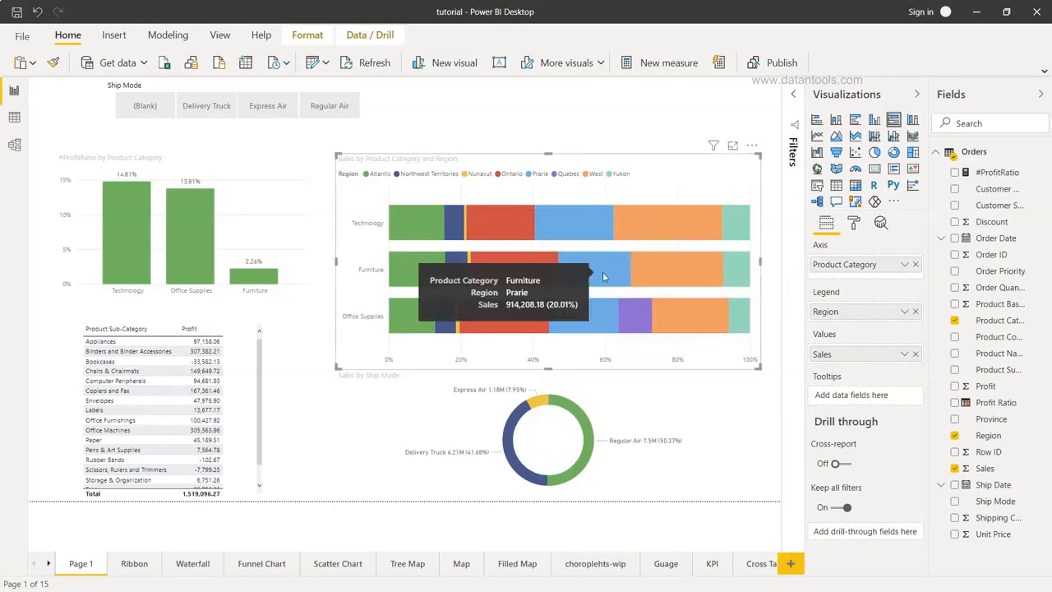
mouse_move(532, 265)
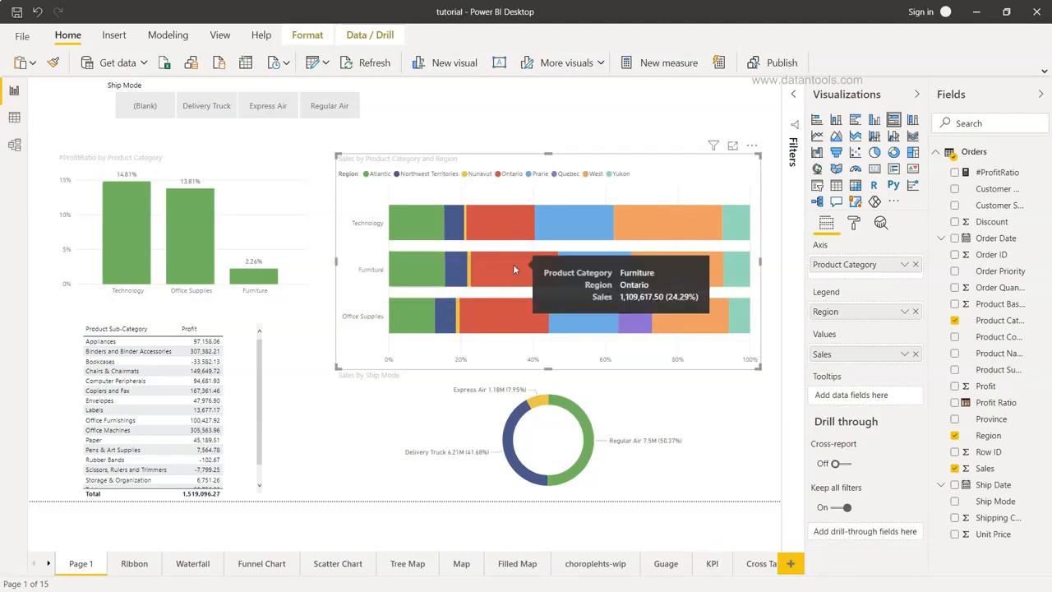
right_click(513, 264)
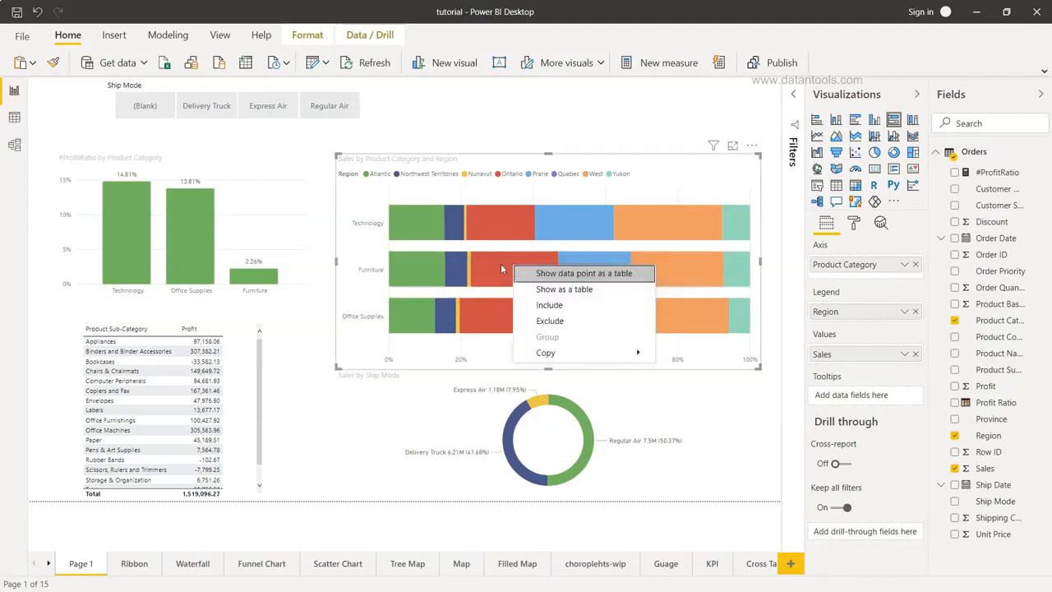
left_click(556, 305)
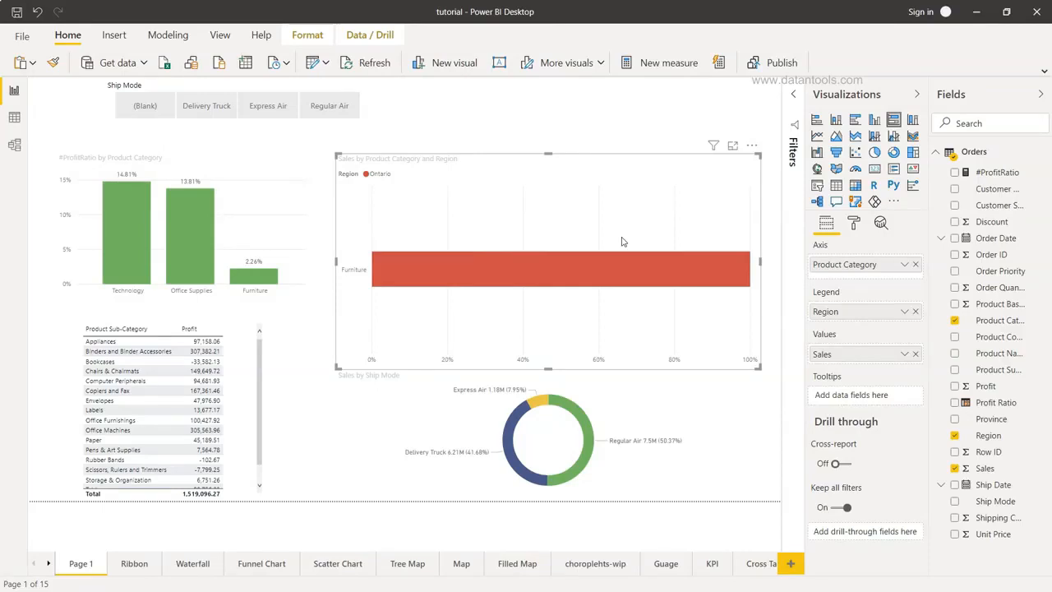
mouse_move(580, 270)
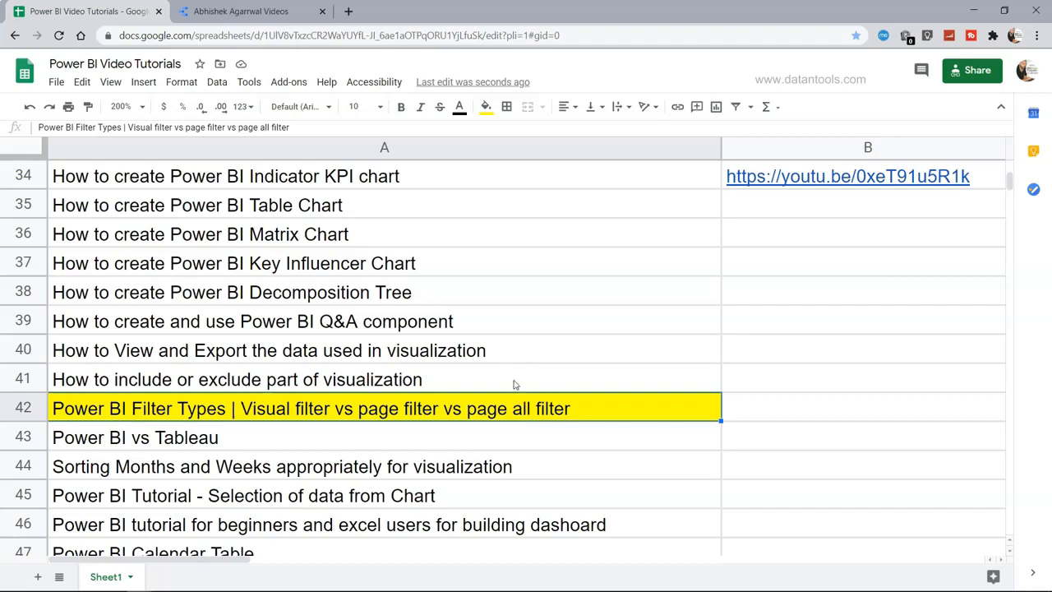
Step: Review the video links of the earlier Power BI tutorials in the Google Sheets list
scroll(513, 384, "up", 1)
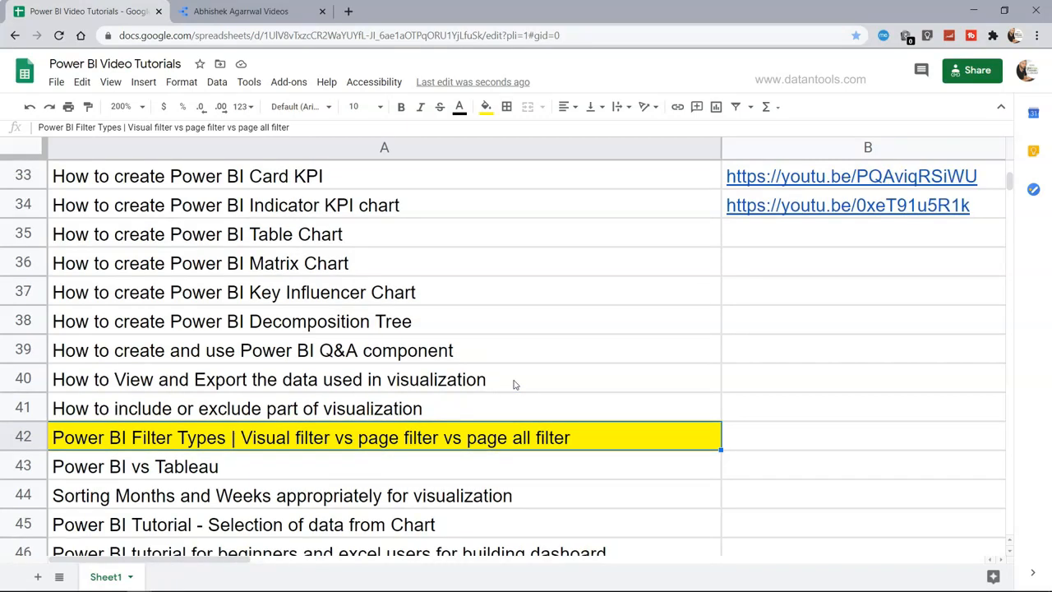
scroll(513, 383, "up", 5)
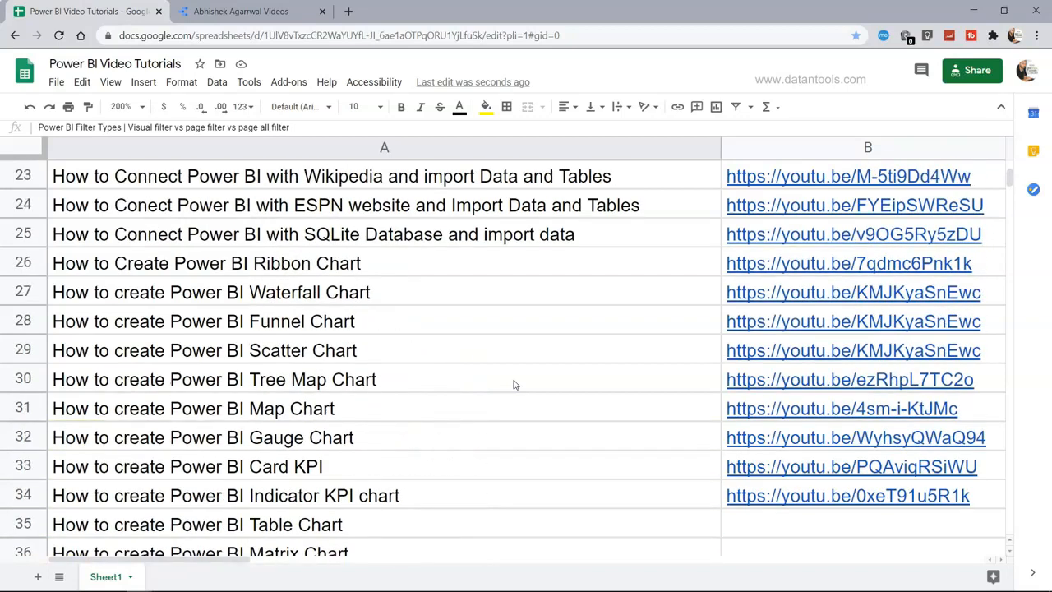
mouse_move(787, 306)
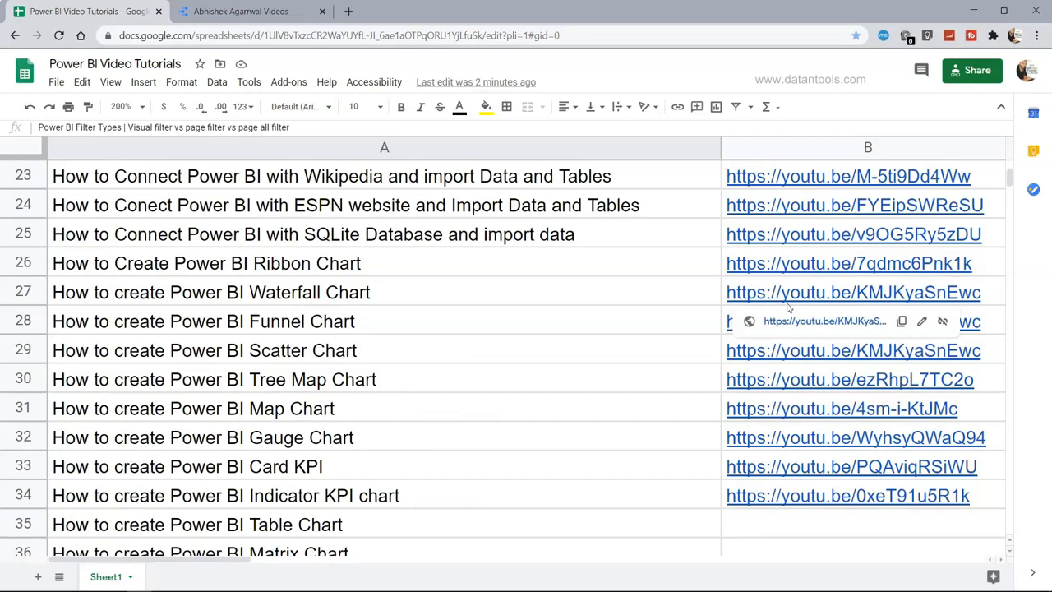
Step: Switch to the Data Studio video report, filter Video Title to all titles matching "tableau", and review the filtered list
left_click(242, 16)
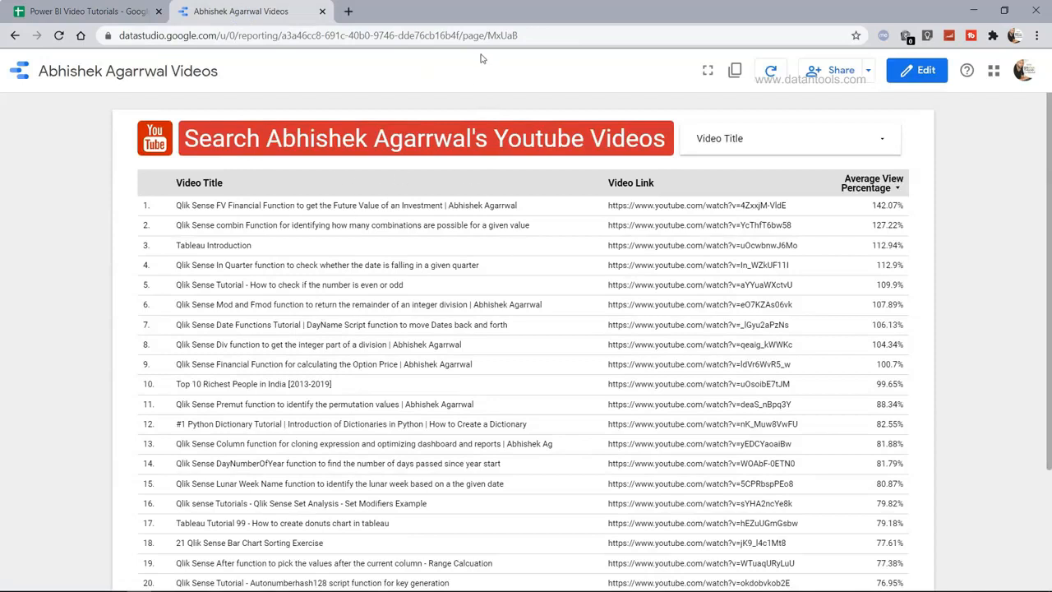
left_click(502, 35)
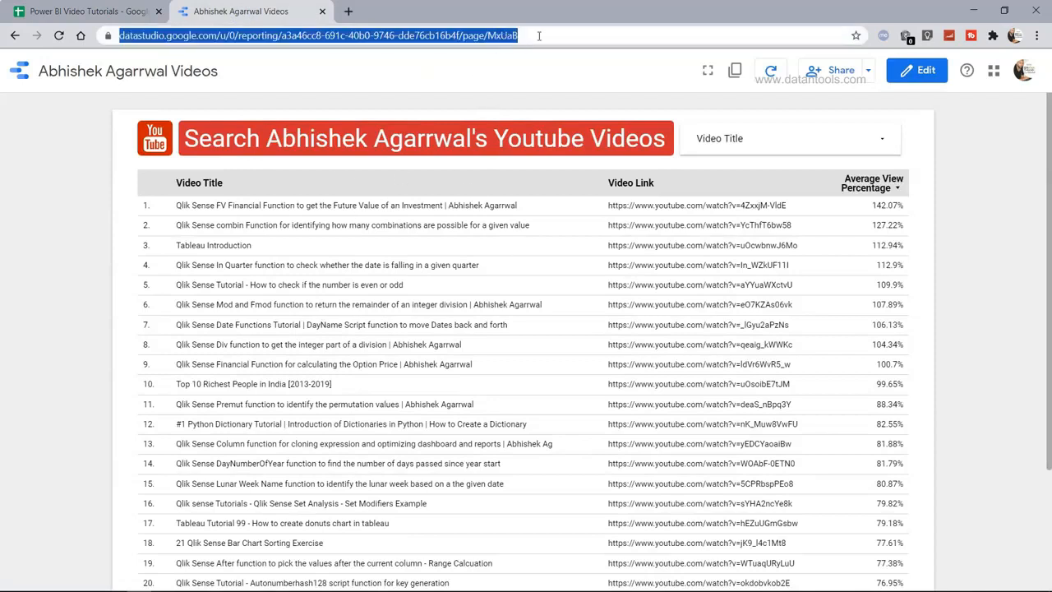
left_click(539, 36)
left_click(792, 147)
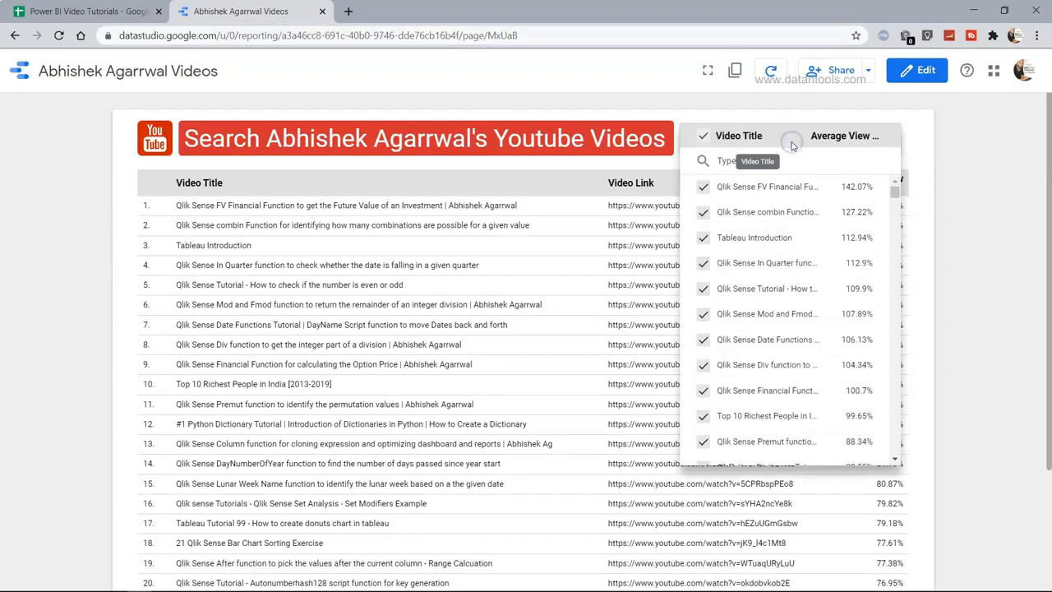
left_click(702, 137)
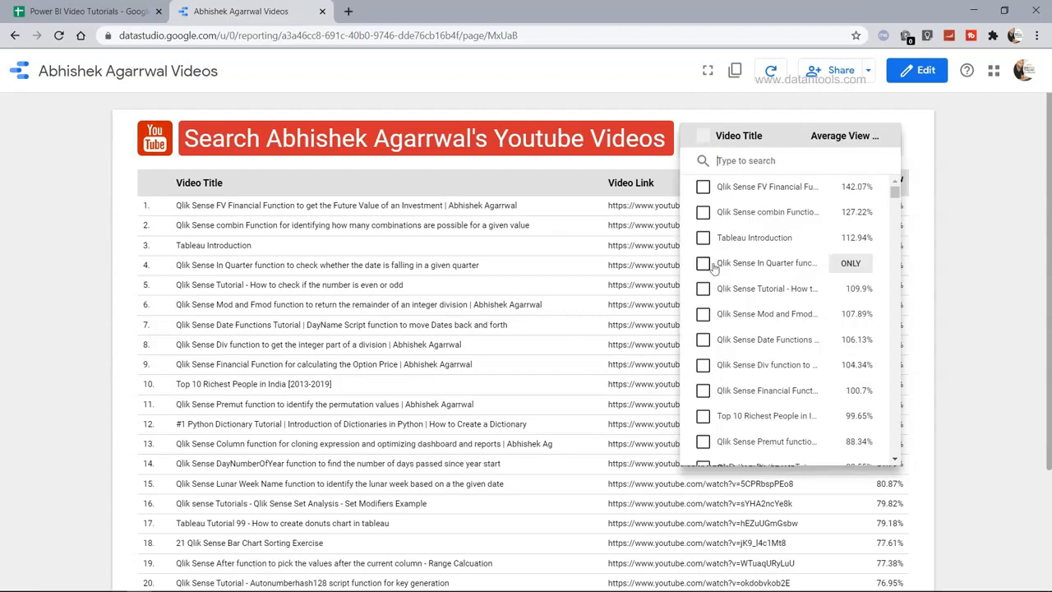
type("tablea")
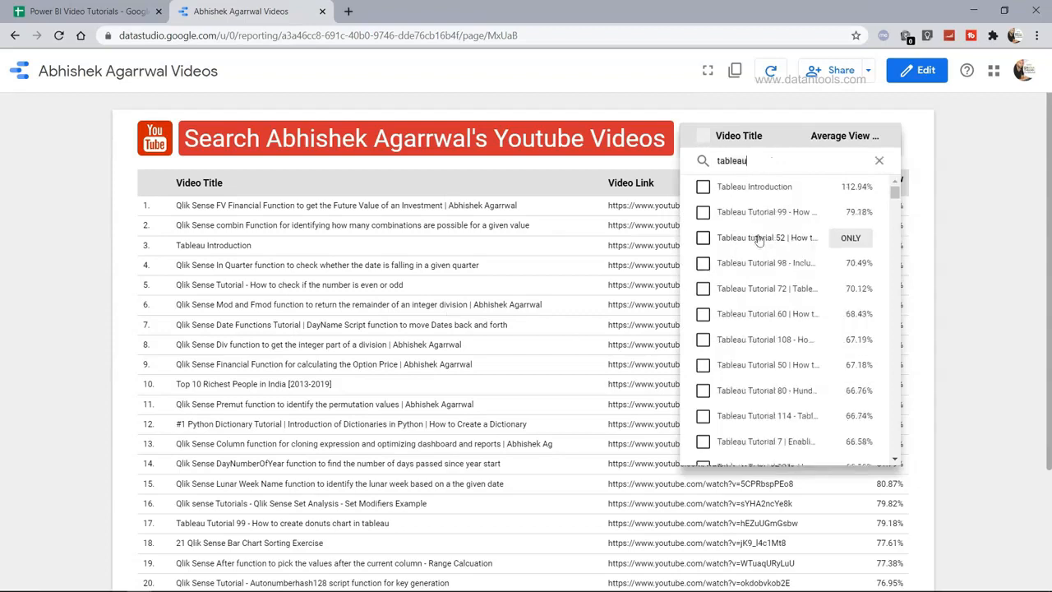
type("u")
left_click(704, 136)
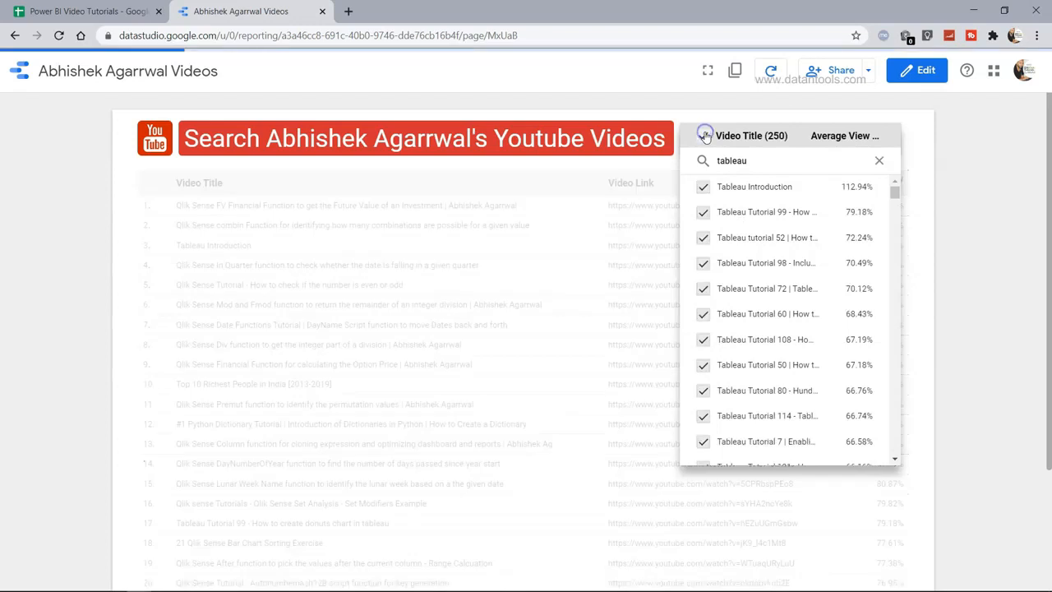
left_click(86, 343)
scroll(396, 401, "down", 3)
scroll(396, 402, "up", 3)
scroll(396, 401, "down", 3)
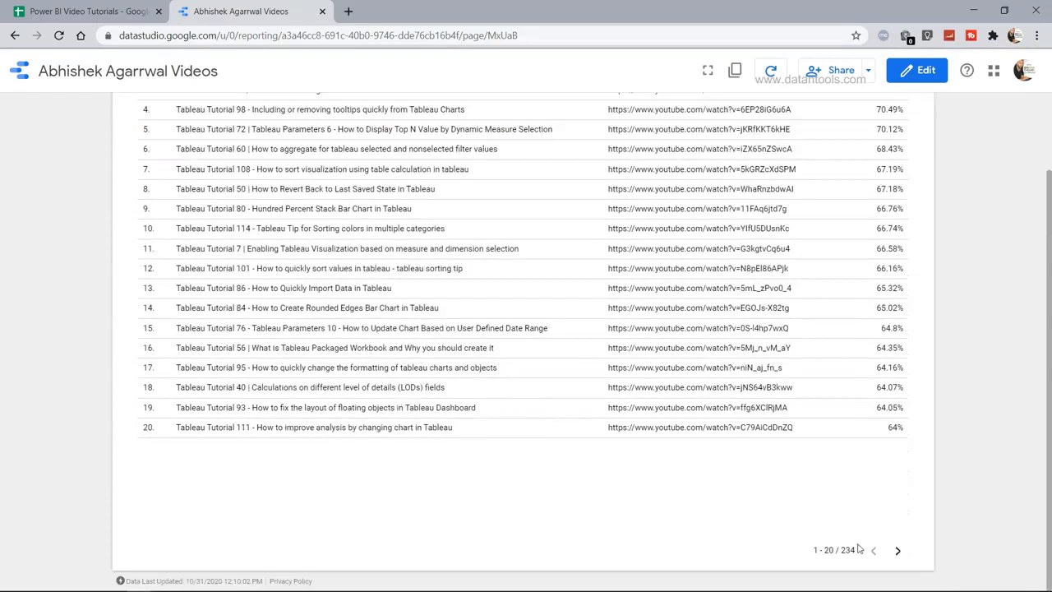
scroll(849, 554, "up", 5)
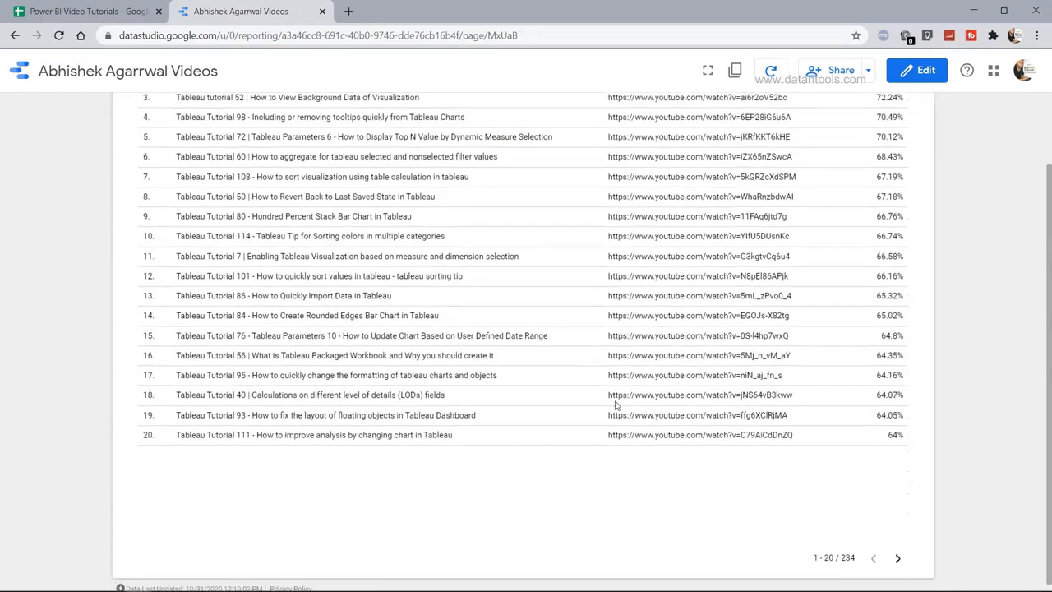
Step: Return to the Power BI Video Tutorials sheet and locate the row on Power BI filter types (visual, page and all-page filters)
left_click(112, 10)
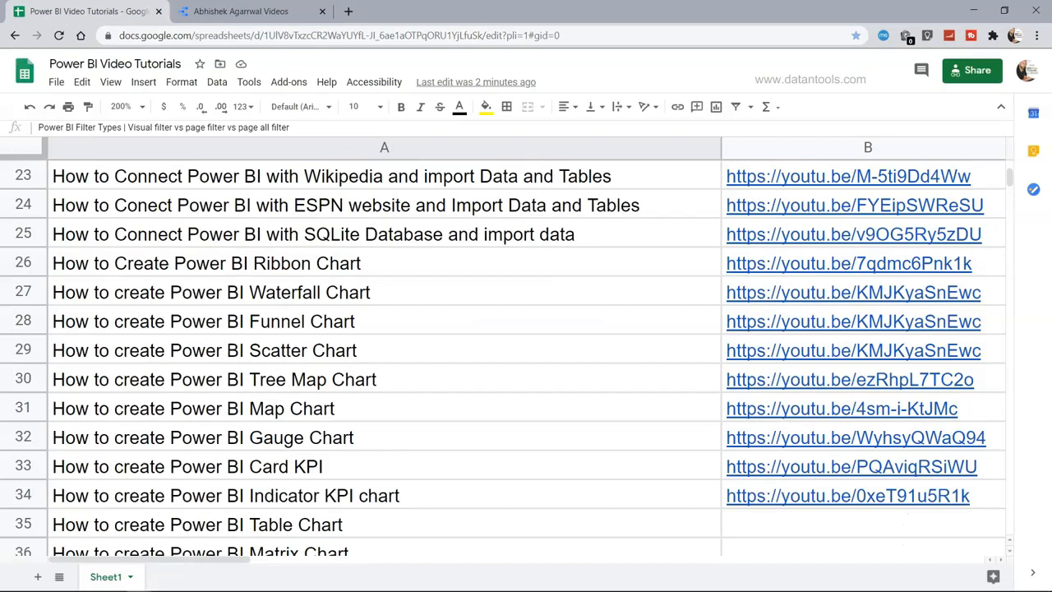
scroll(356, 376, "down", 1)
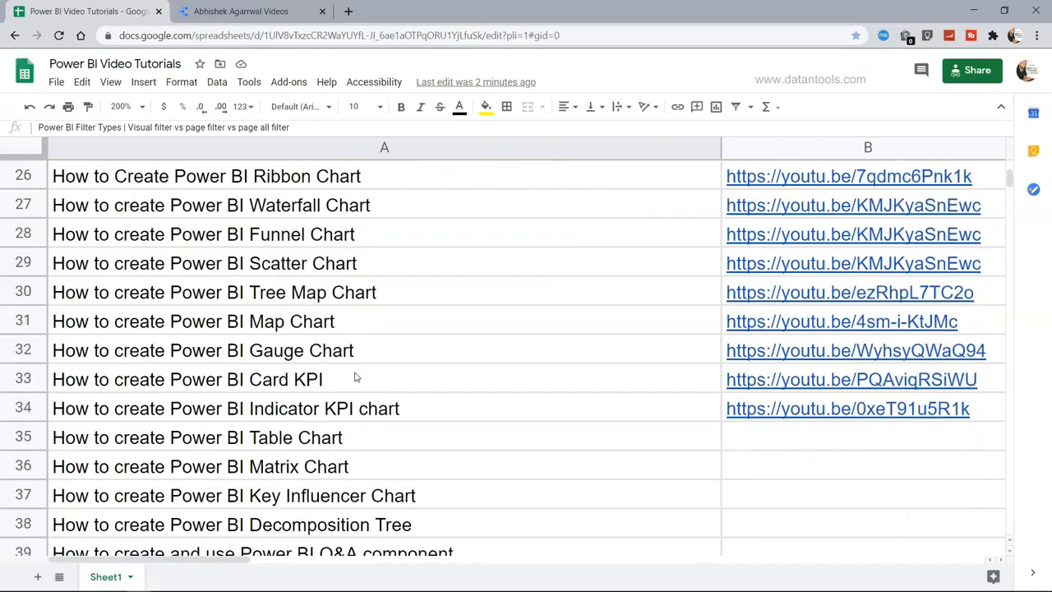
left_click(356, 376)
scroll(354, 374, "down", 3)
left_click(364, 415)
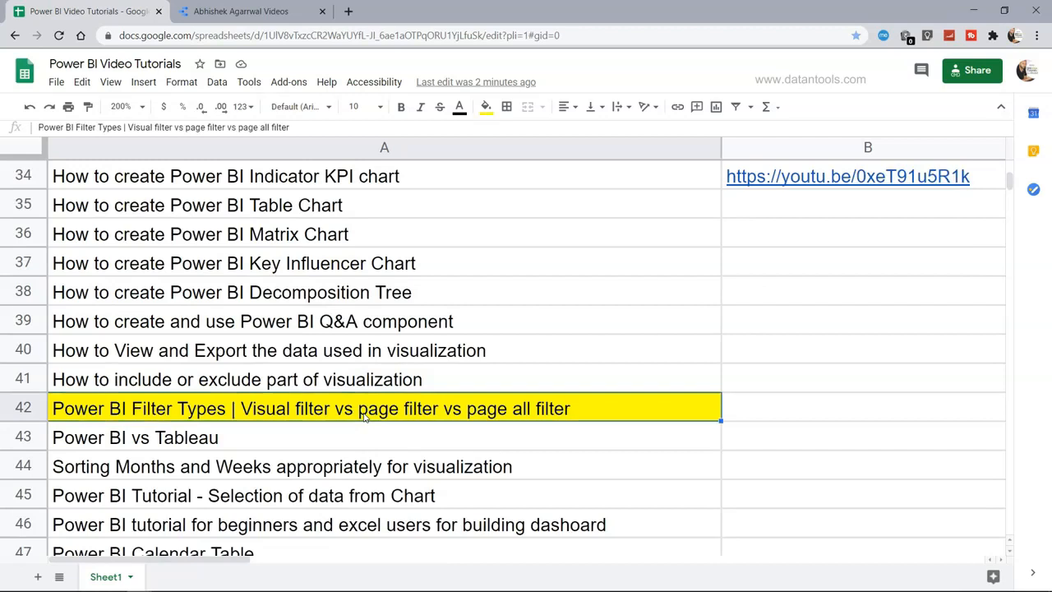
Step: Switch to Power BI Desktop and toggle the Filters pane off and back on
key("alt+Tab")
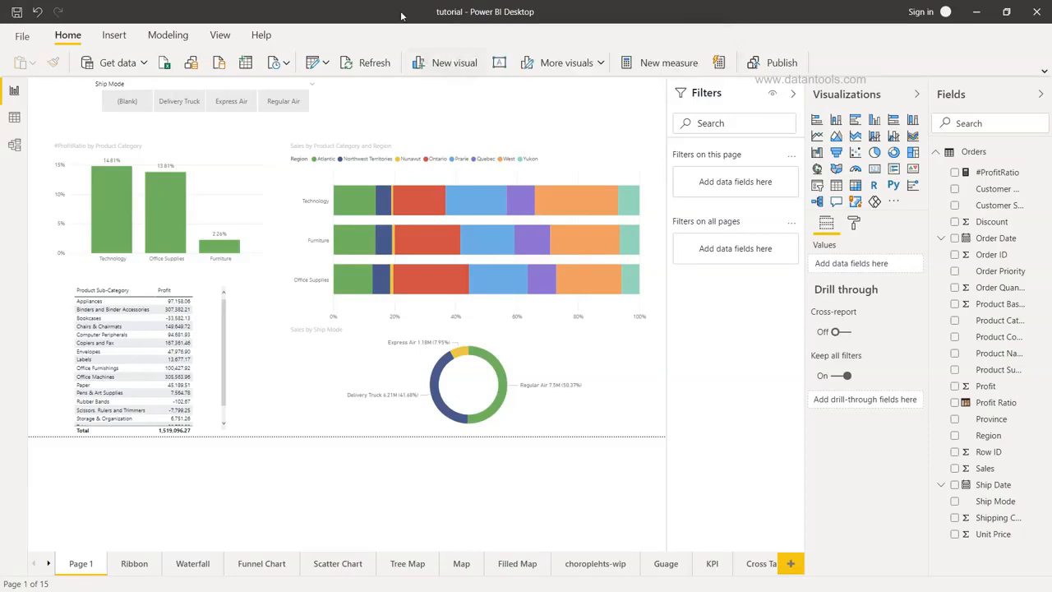
left_click(223, 37)
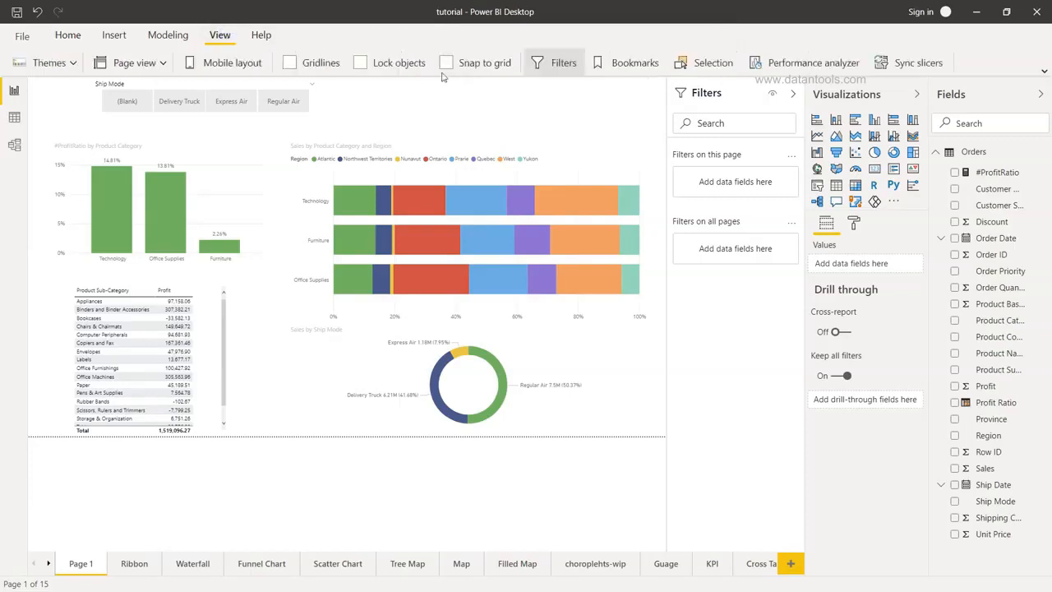
left_click(564, 64)
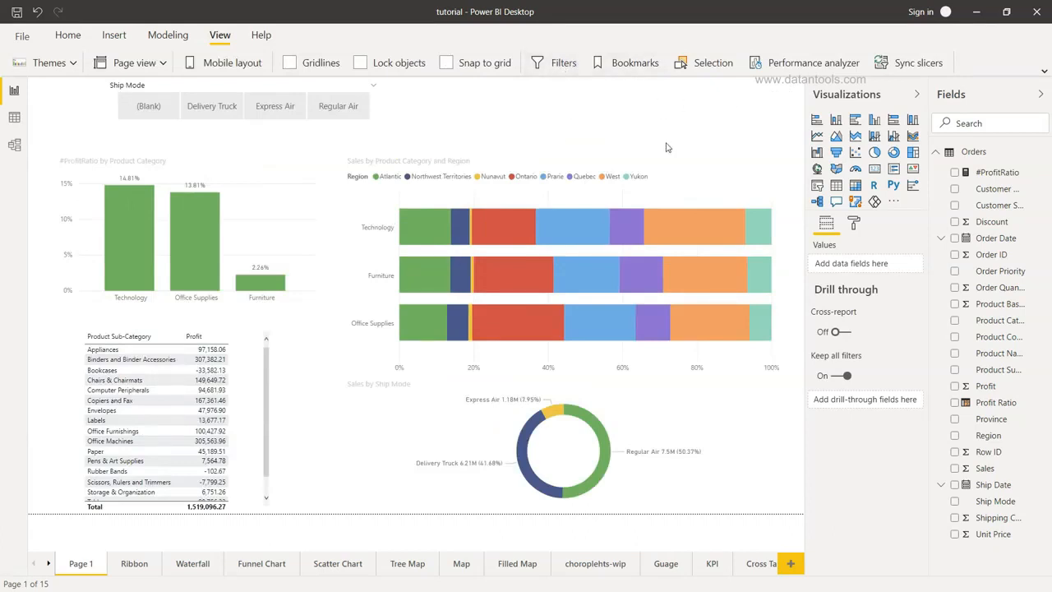
left_click(563, 64)
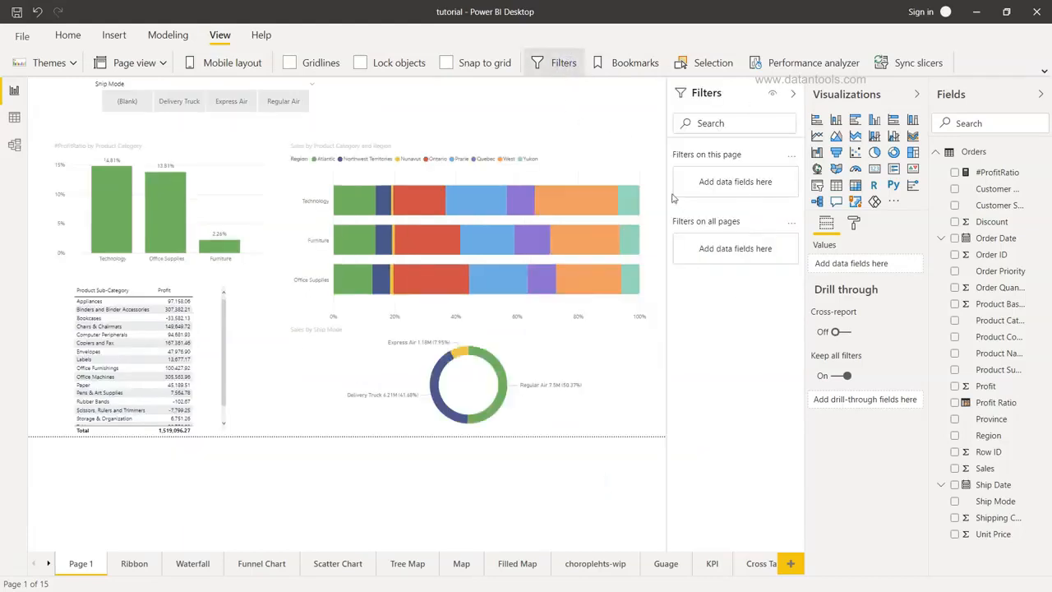
Step: Add Customer Segment as a visual-level filter on the Sales by Product Category and Region chart, trying Home Office with Consumer before keeping only Consumer
left_click(613, 171)
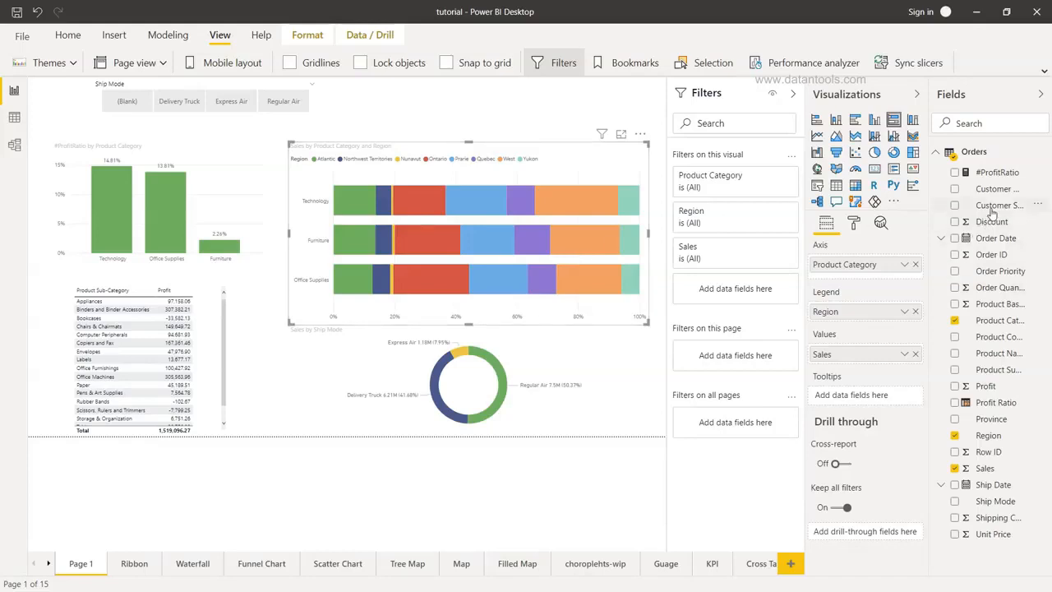
left_click_drag(991, 211, 758, 292)
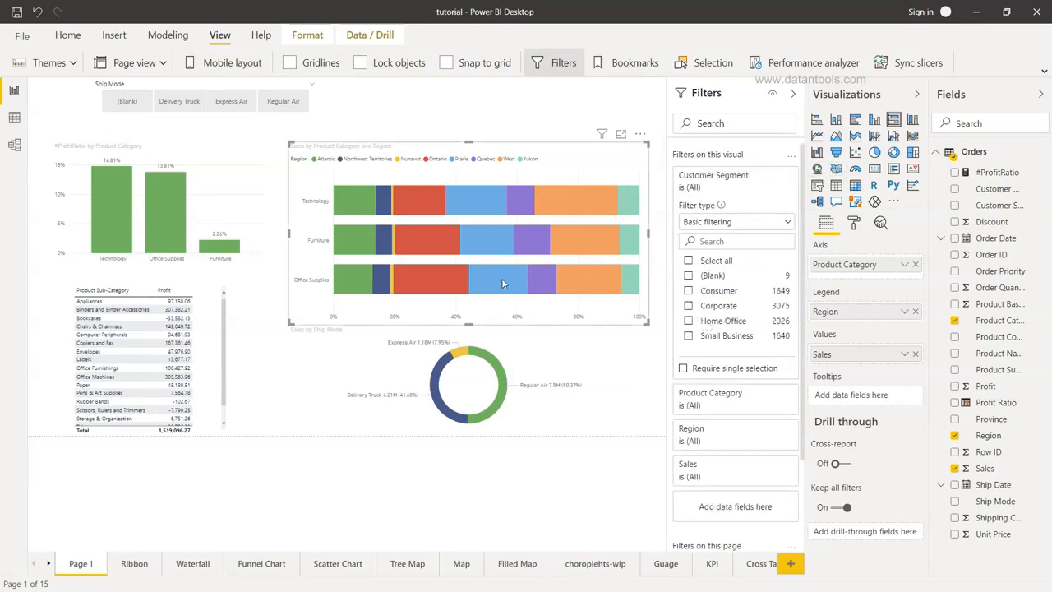
mouse_move(493, 234)
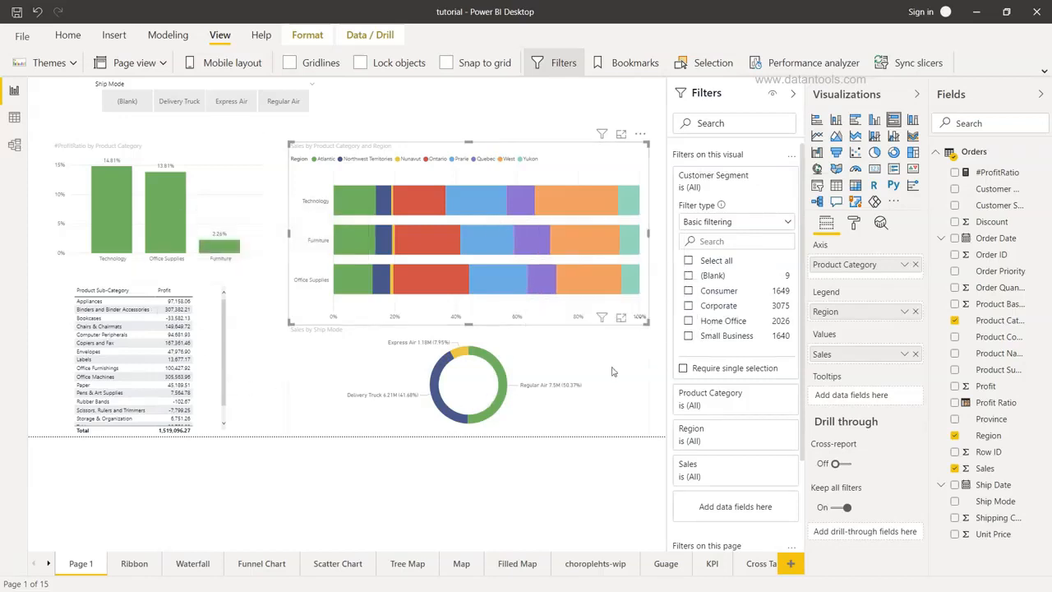
left_click(689, 292)
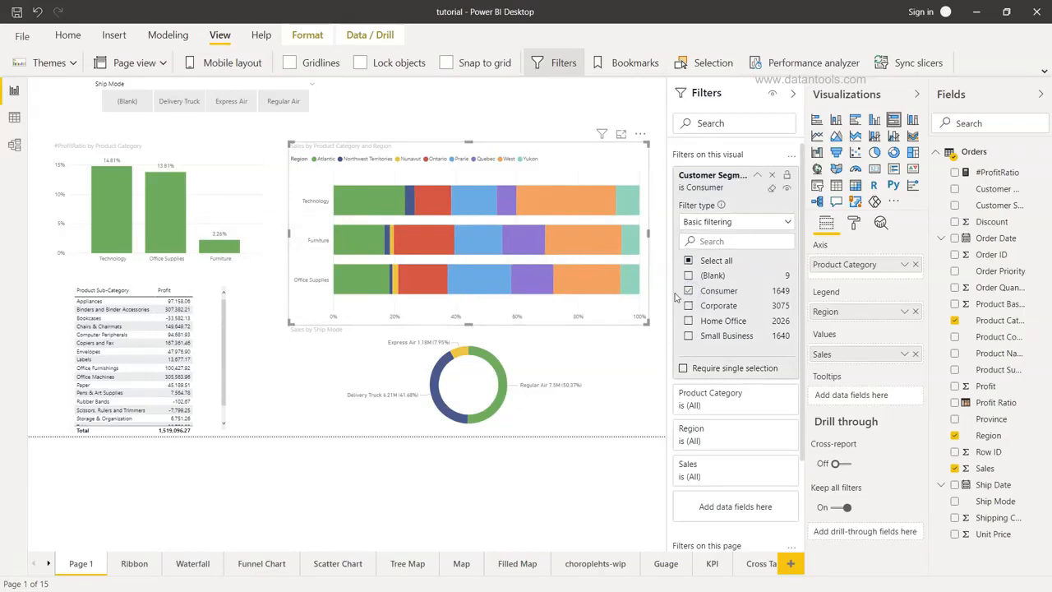
left_click(689, 321)
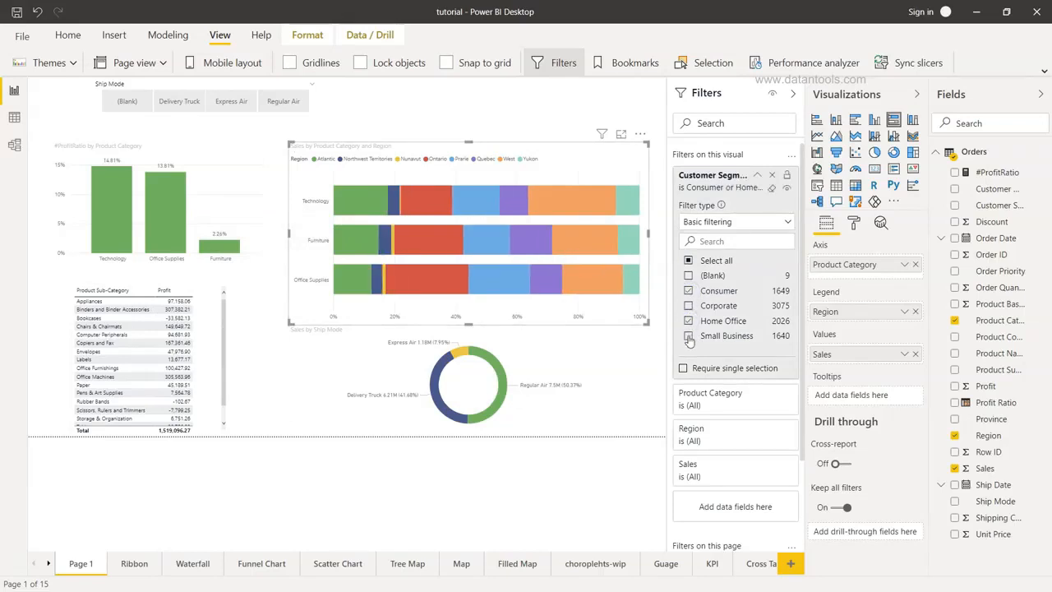
left_click(688, 322)
left_click(689, 321)
left_click(688, 321)
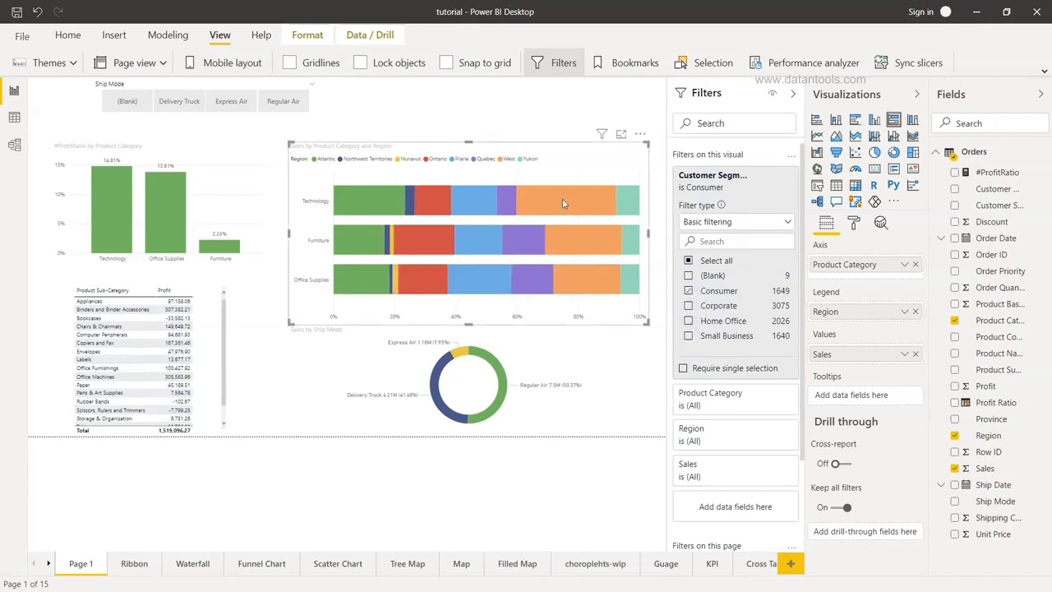
Step: Clear the Customer Segment filter on the Sales by Product Category and Region chart and remove it
mouse_move(563, 203)
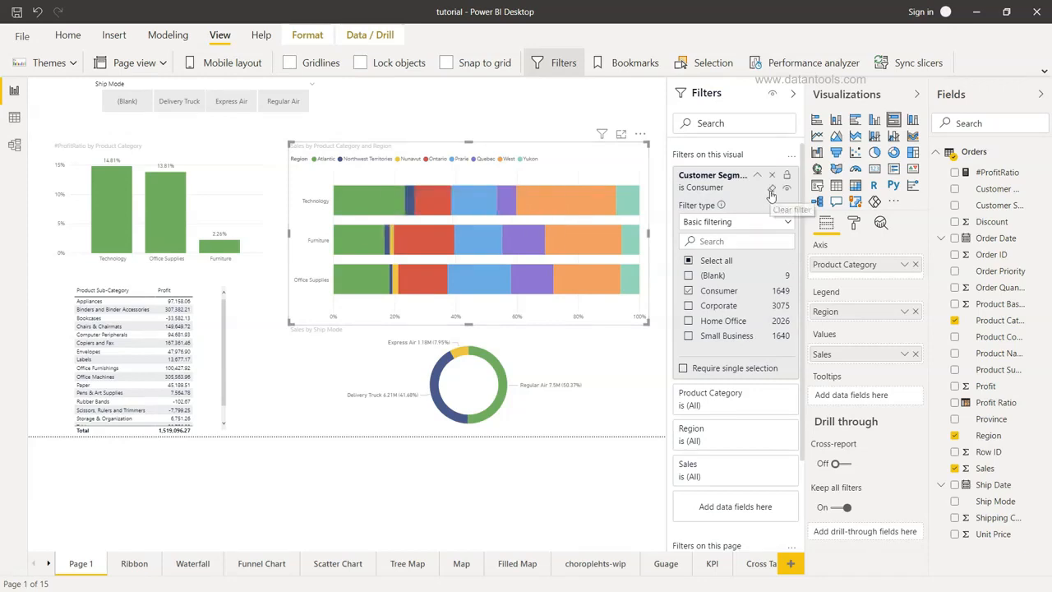
left_click(771, 192)
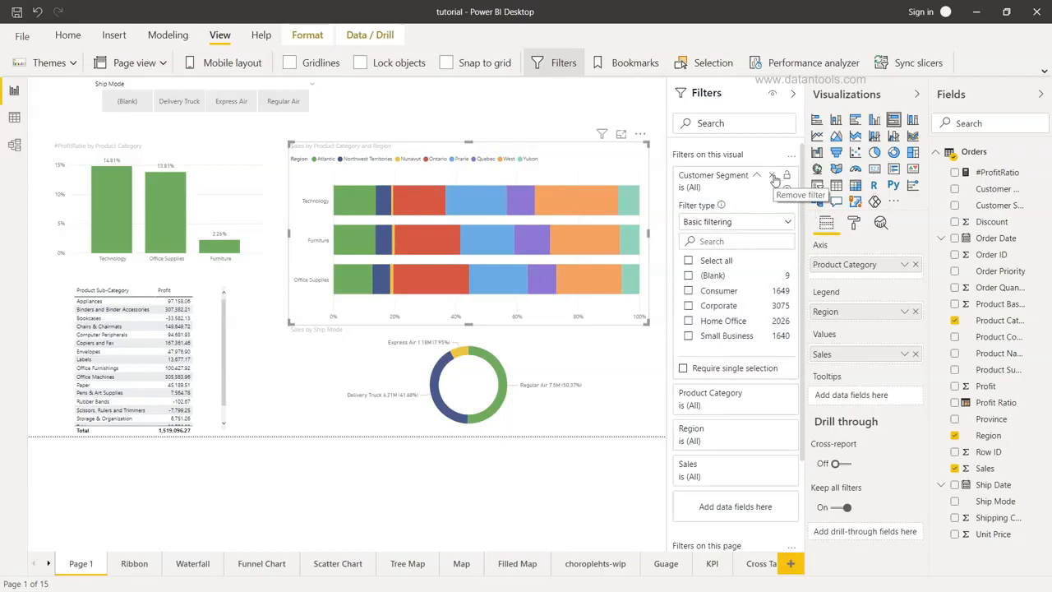
left_click(772, 177)
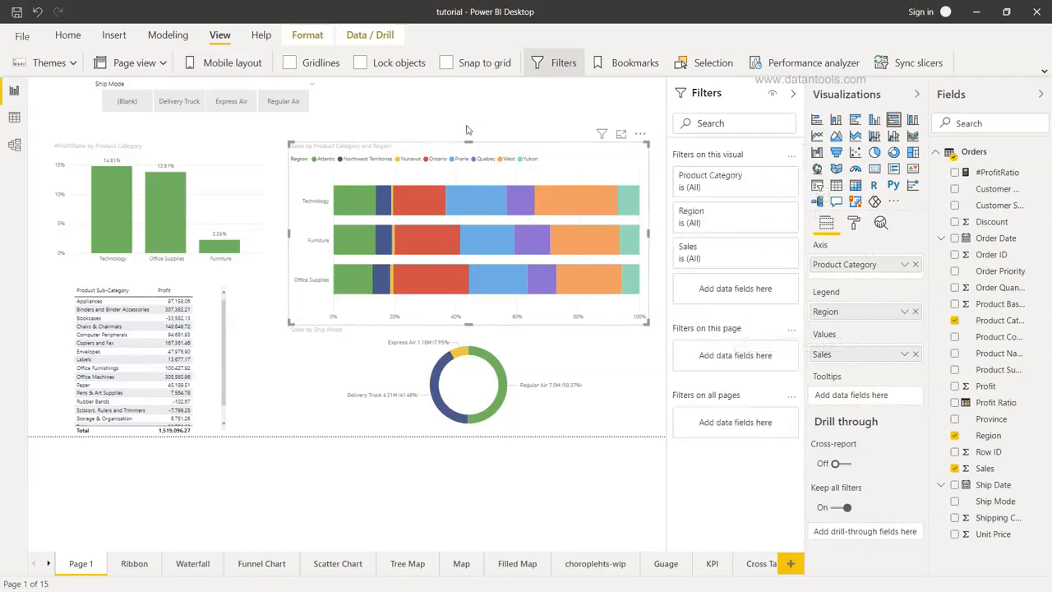
Step: Add Customer Segment as a page-level filter on Page 1 and limit it to Consumer
mouse_move(484, 270)
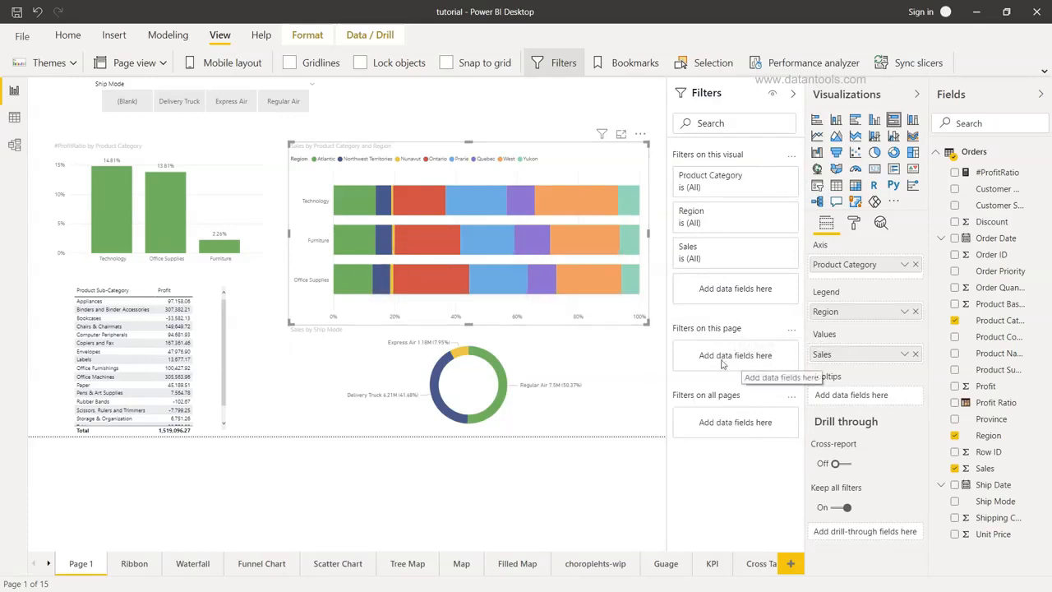
left_click_drag(996, 206, 767, 350)
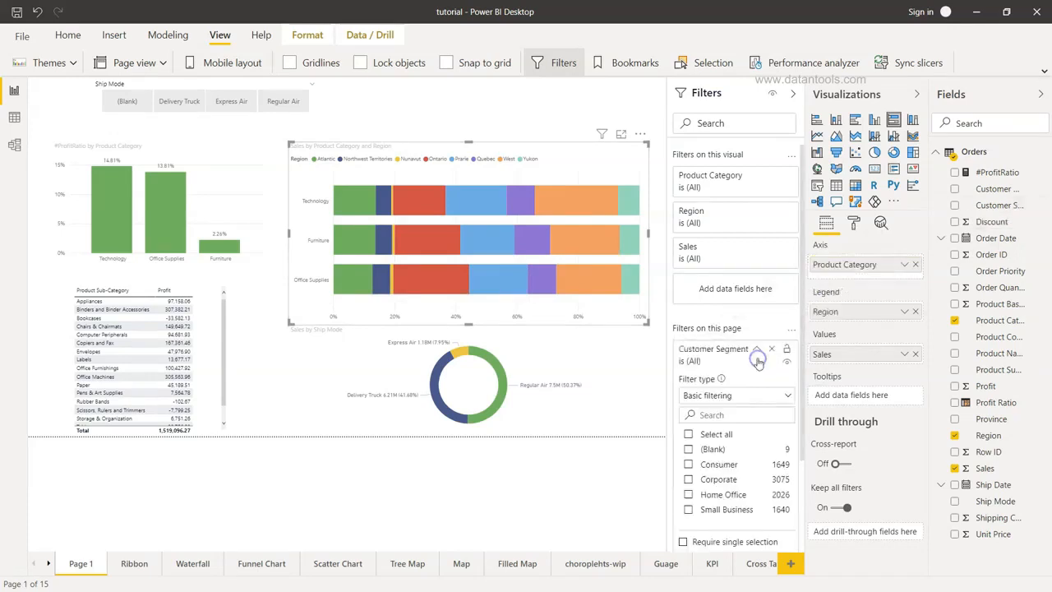
scroll(758, 363, "down", 2)
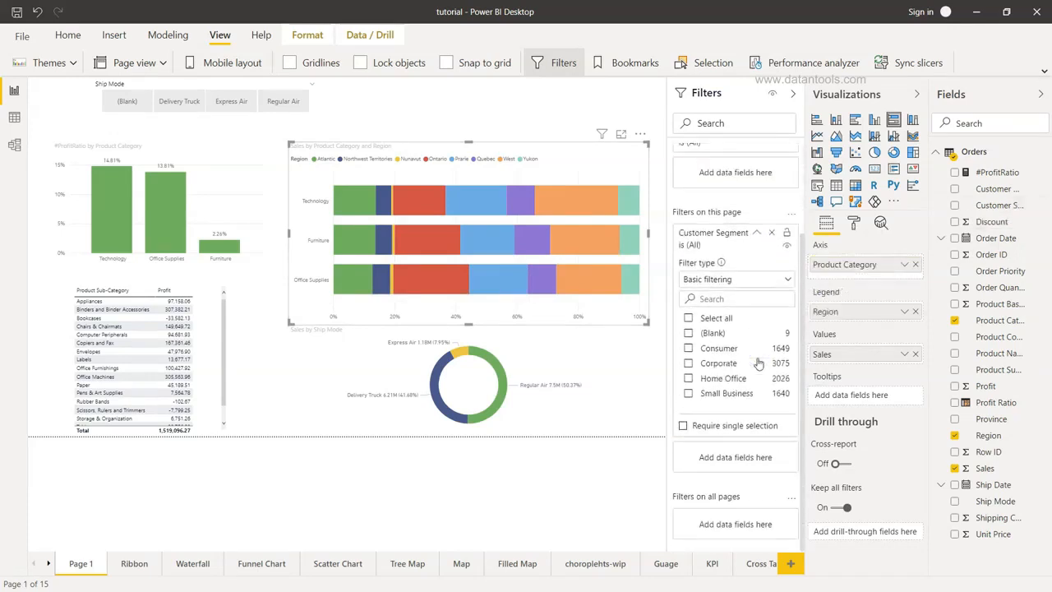
left_click(689, 348)
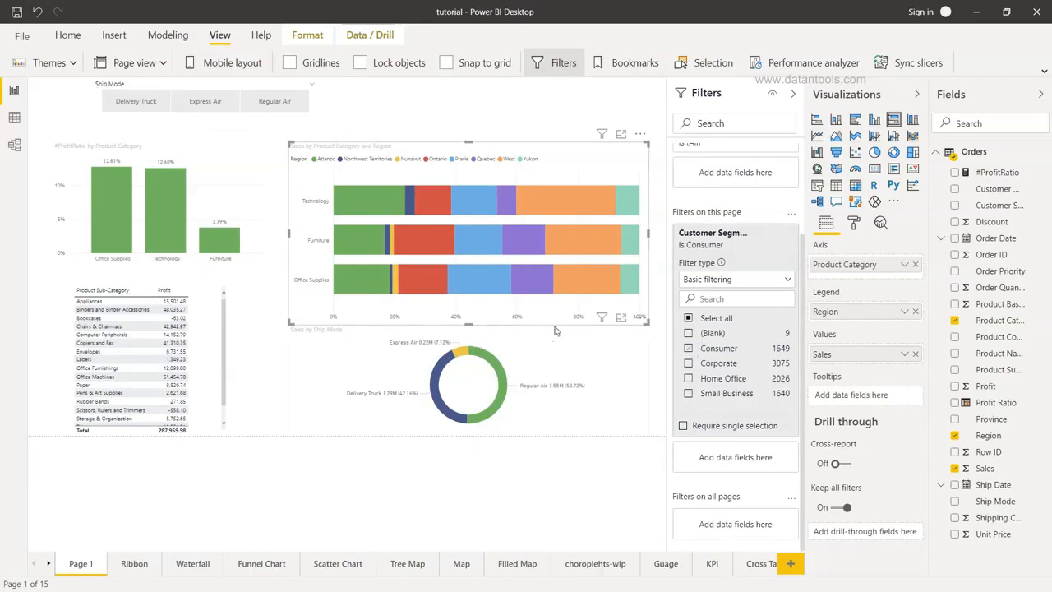
Step: Try combinations of Consumer, Corporate, Home Office and Small Business in the page-level filter, then deselect all segments and remove the filter
left_click(689, 364)
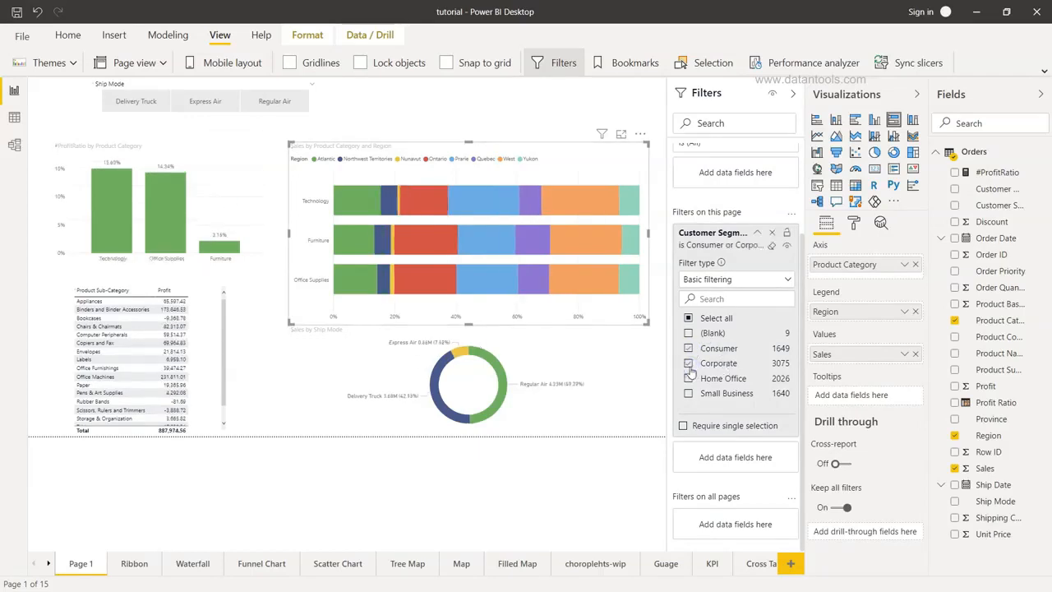
left_click(689, 379)
left_click(688, 379)
left_click(689, 363)
left_click(688, 349)
left_click(689, 363)
left_click(688, 379)
left_click(688, 394)
left_click(689, 379)
left_click(689, 363)
left_click(689, 394)
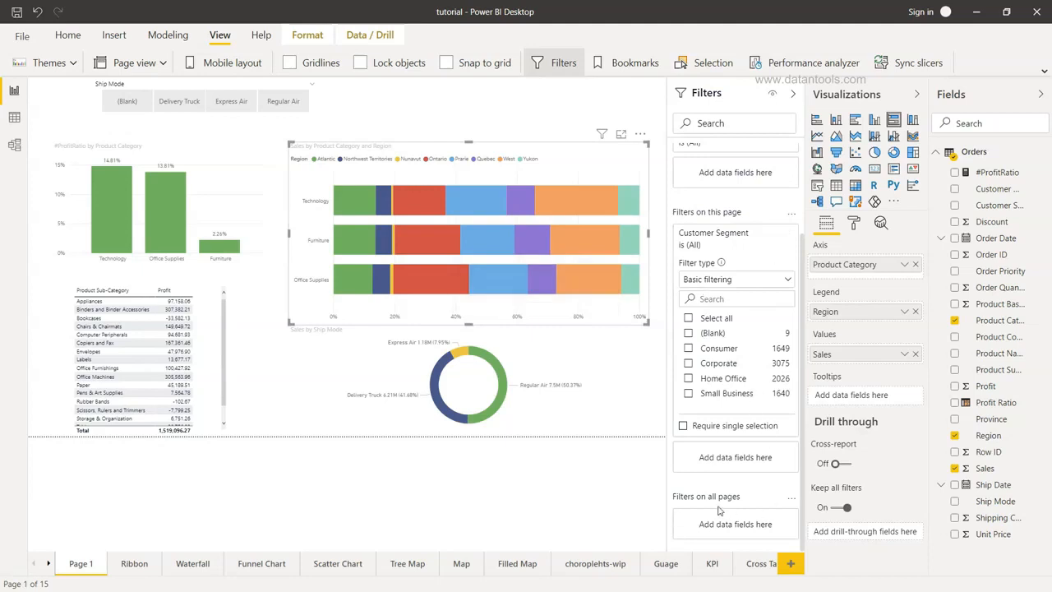
left_click(770, 234)
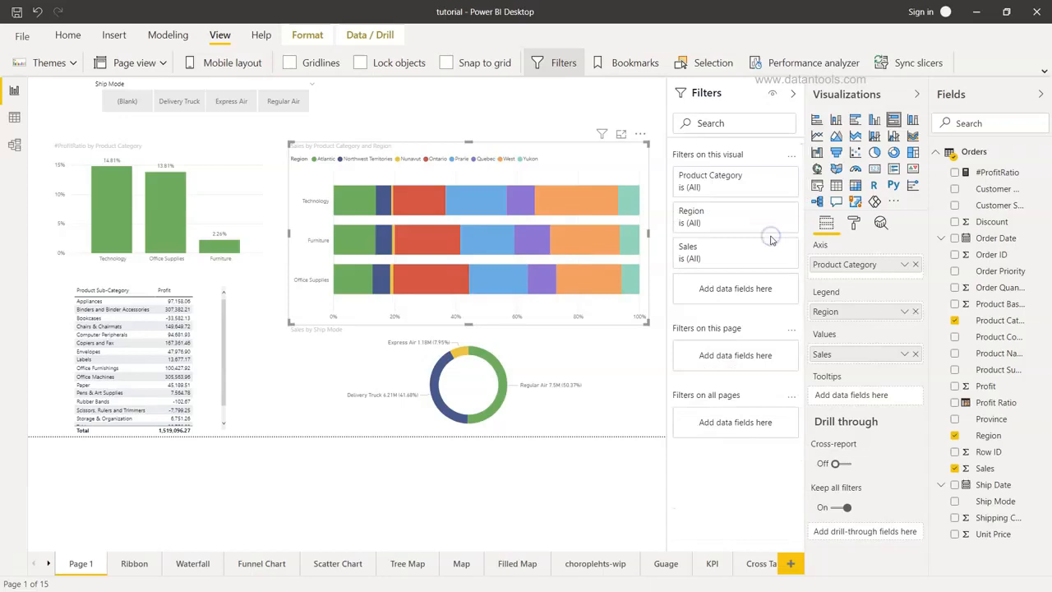
Step: Add Customer Segment as a filter on all pages, limit it to Consumer, and open the Ribbon page
left_click_drag(990, 209, 754, 425)
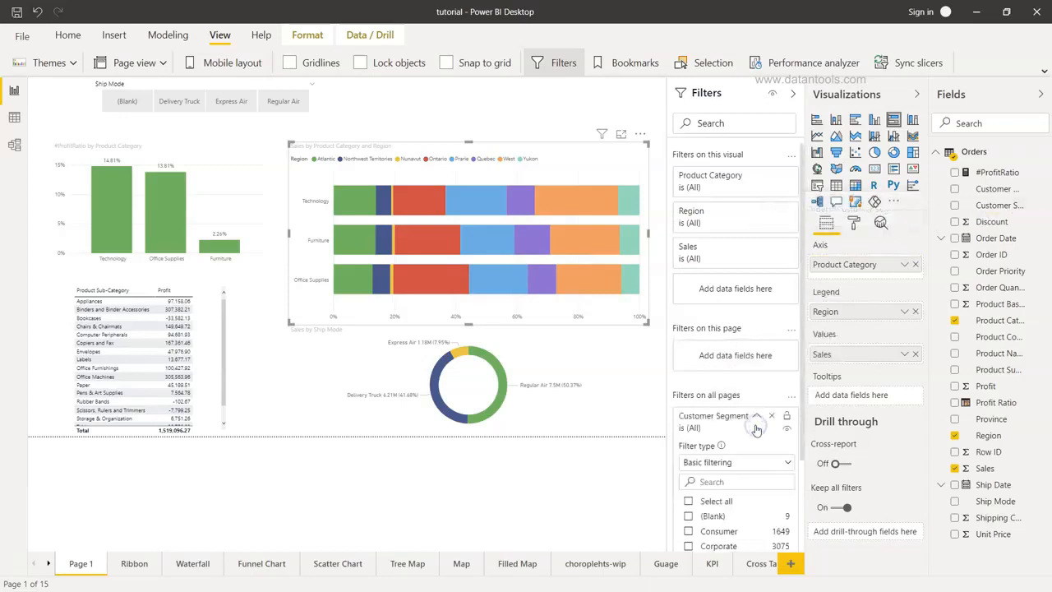
scroll(756, 429, "down", 2)
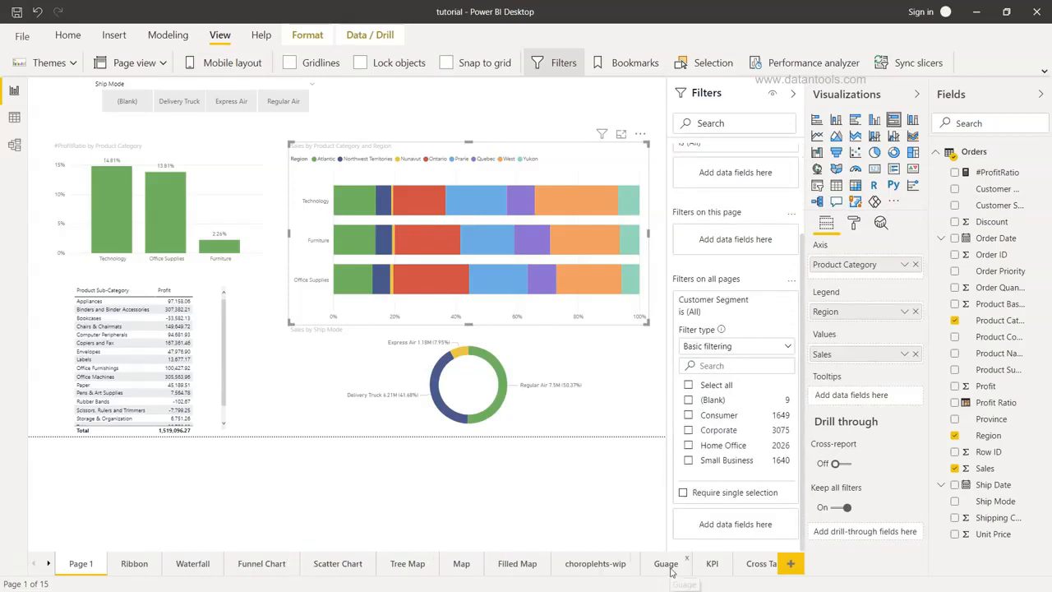
left_click(690, 417)
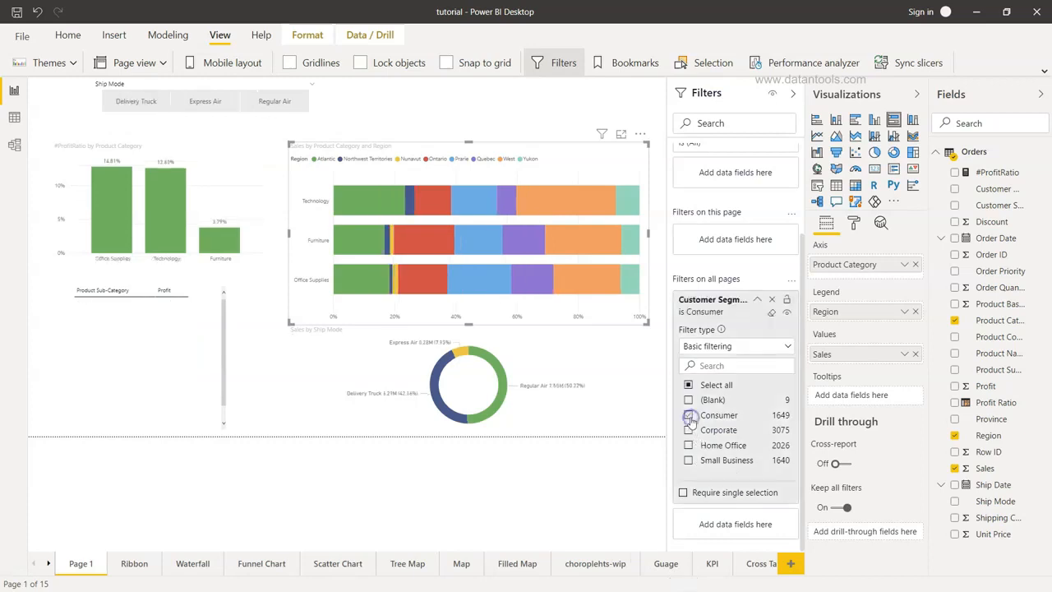
left_click(134, 564)
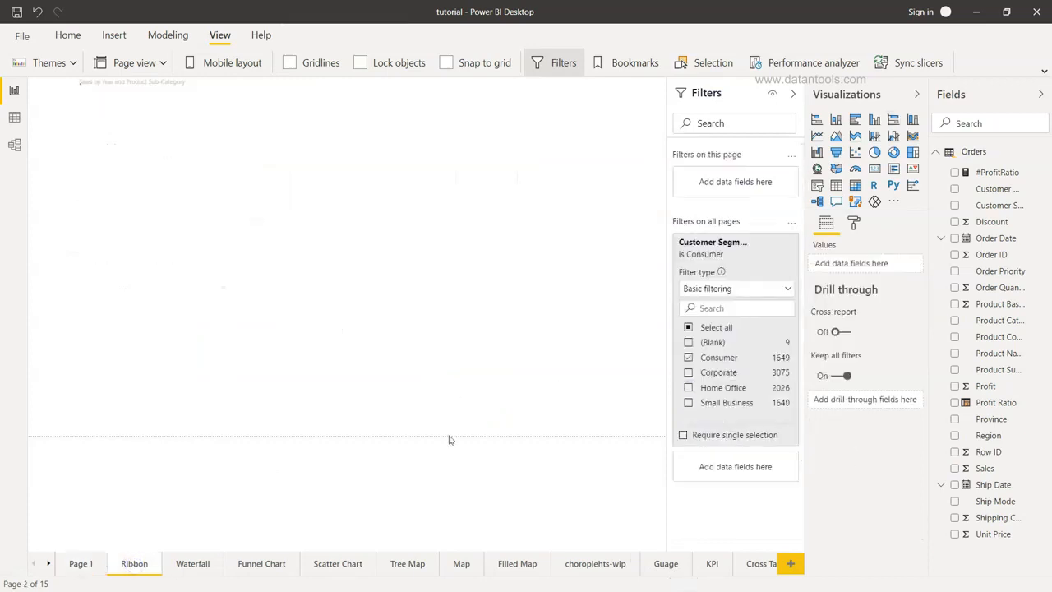
Step: Add Corporate and Small Business to the all-pages Customer Segment filter, checking the Waterfall, Ribbon, Page 1 and Scatter Chart pages
left_click(192, 564)
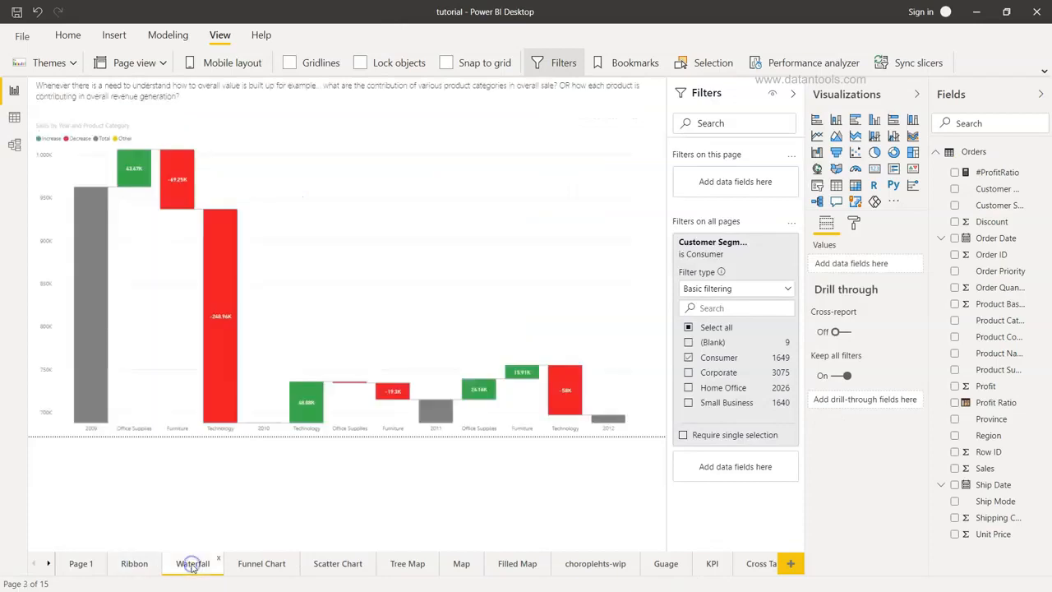
left_click(137, 565)
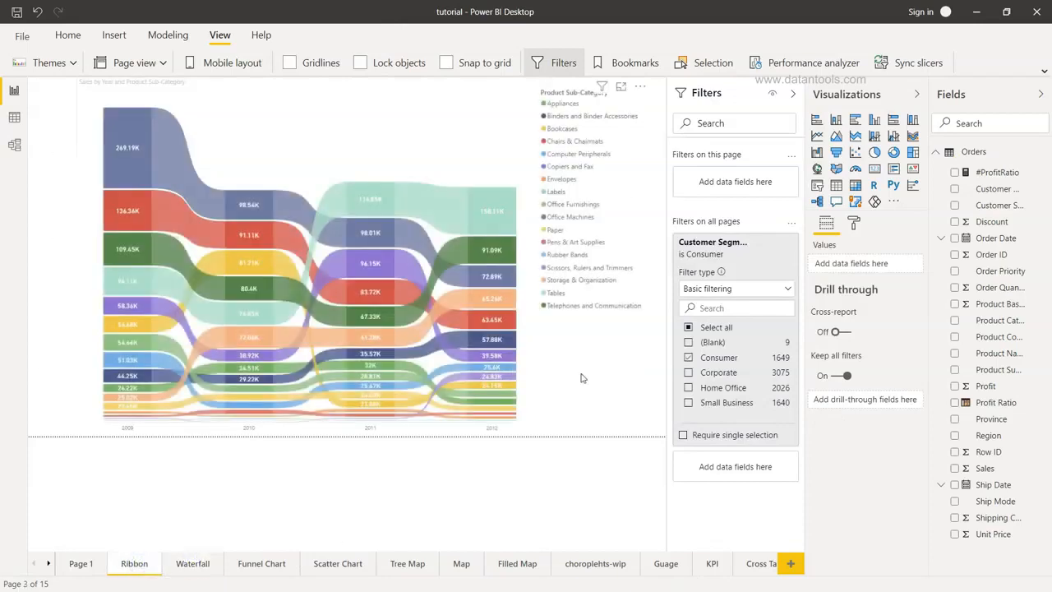
left_click(690, 374)
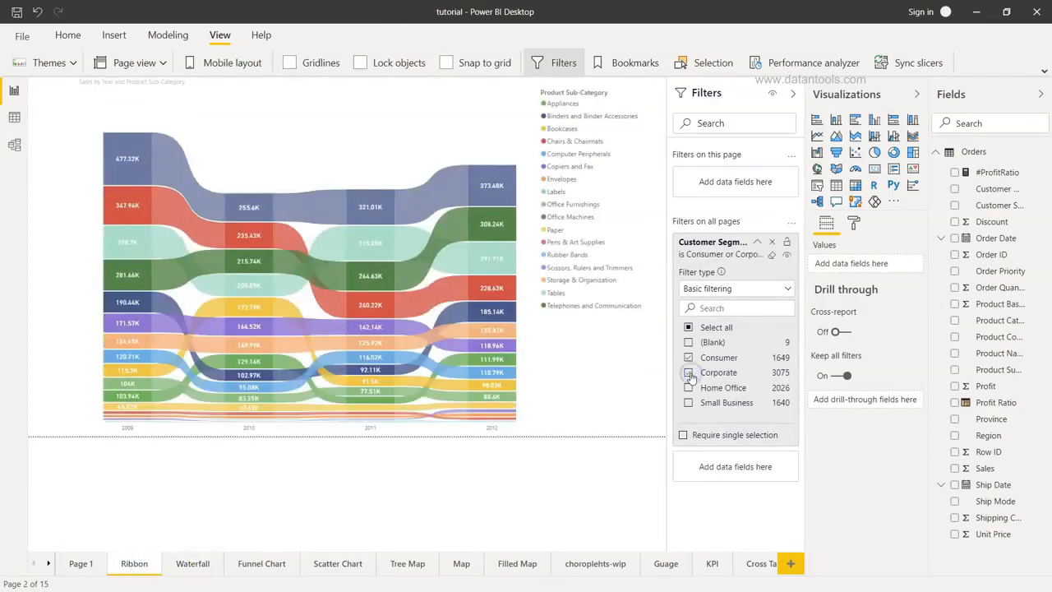
left_click(83, 563)
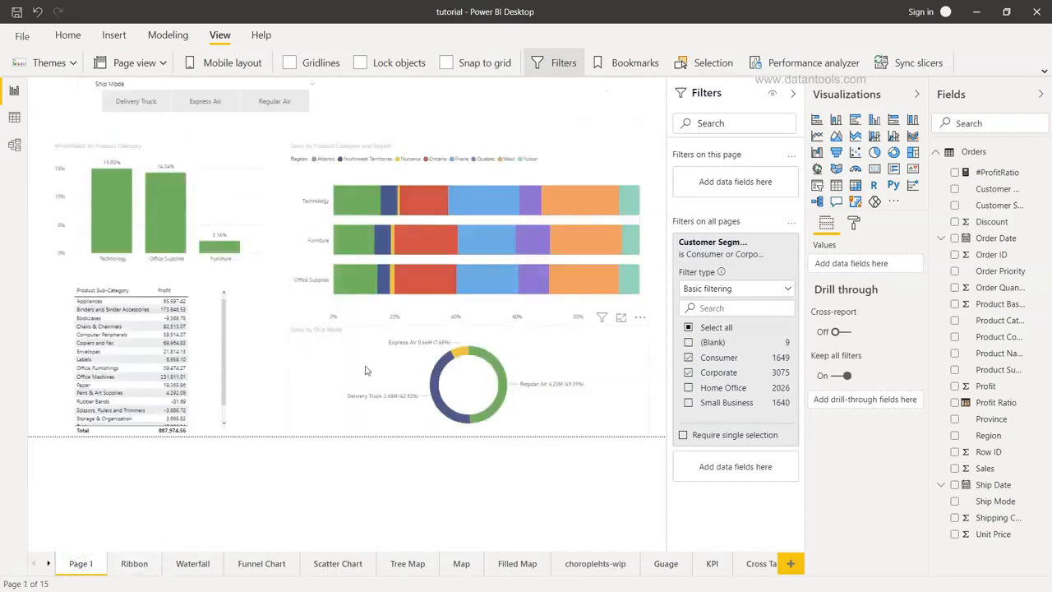
left_click(343, 565)
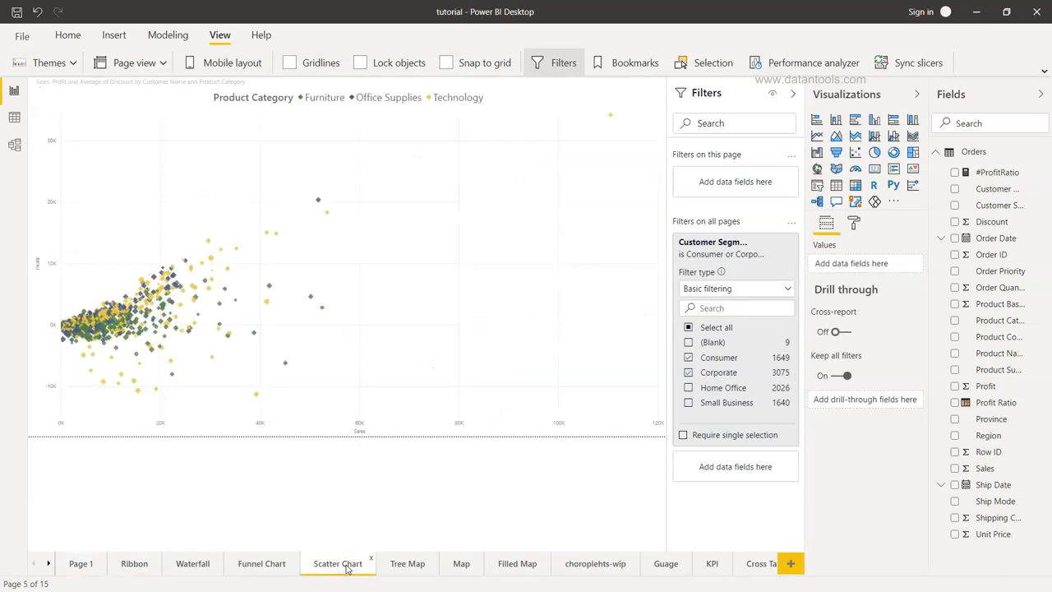
left_click(688, 403)
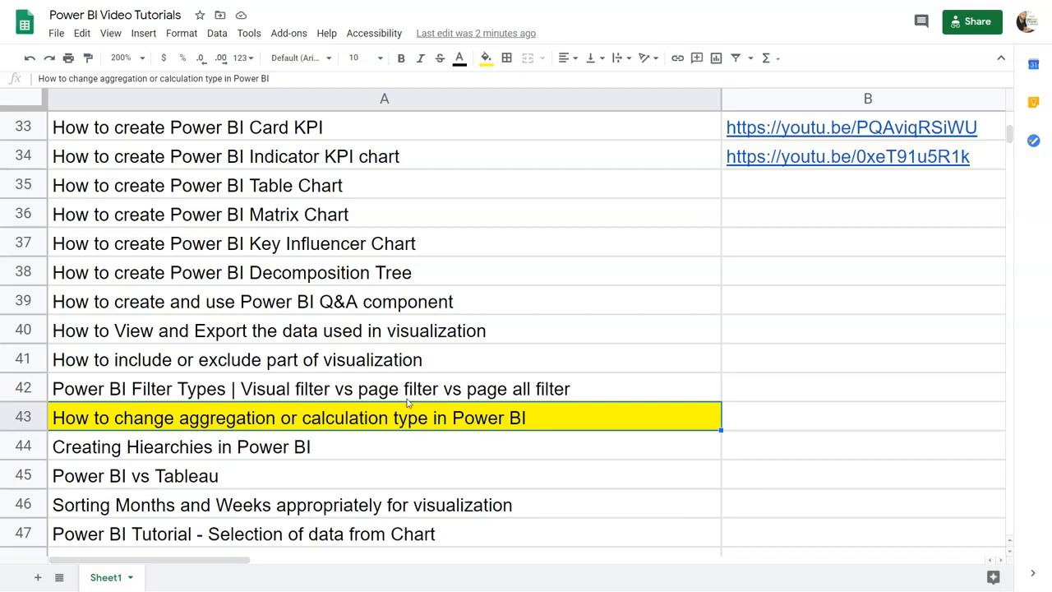
Step: Review the Power BI Video Tutorials list and its links in the spreadsheet, returning to the highlighted aggregation or calculation type topic
scroll(408, 403, "up", 2)
scroll(502, 386, "up", 1)
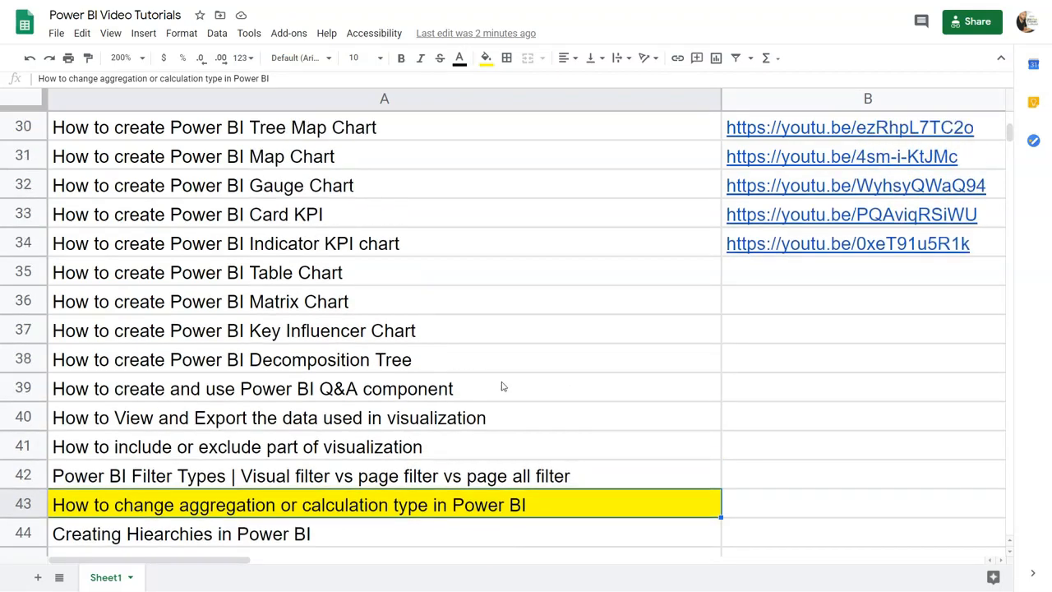
scroll(502, 386, "up", 5)
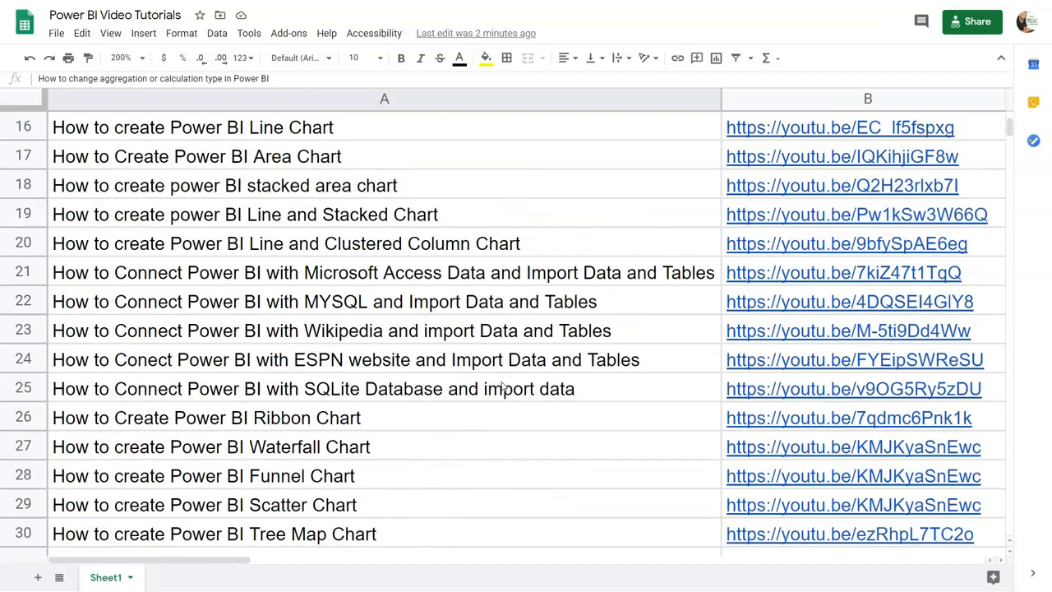
scroll(503, 386, "up", 1)
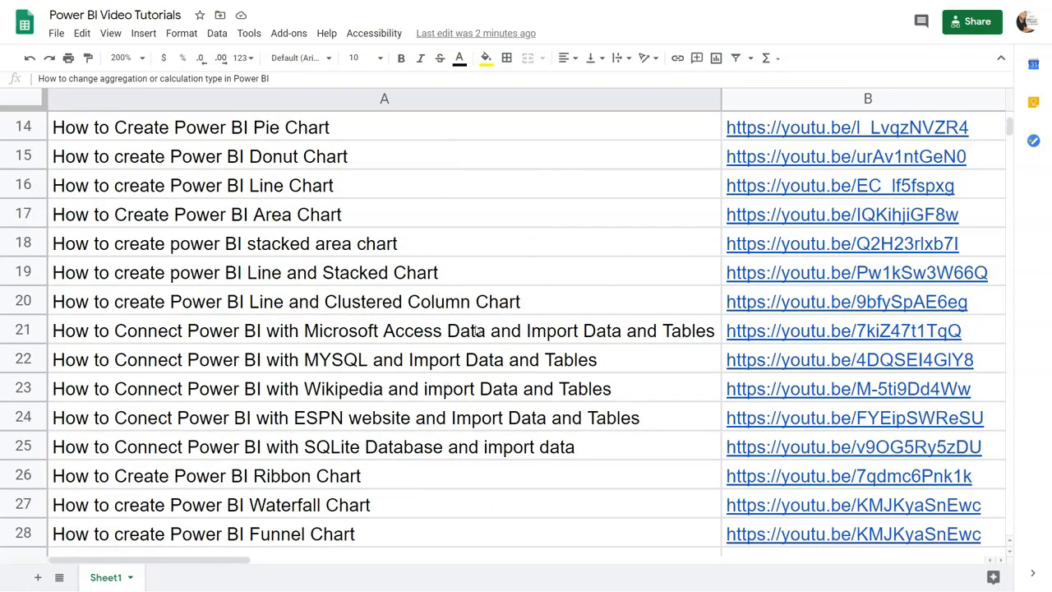
scroll(523, 468, "down", 6)
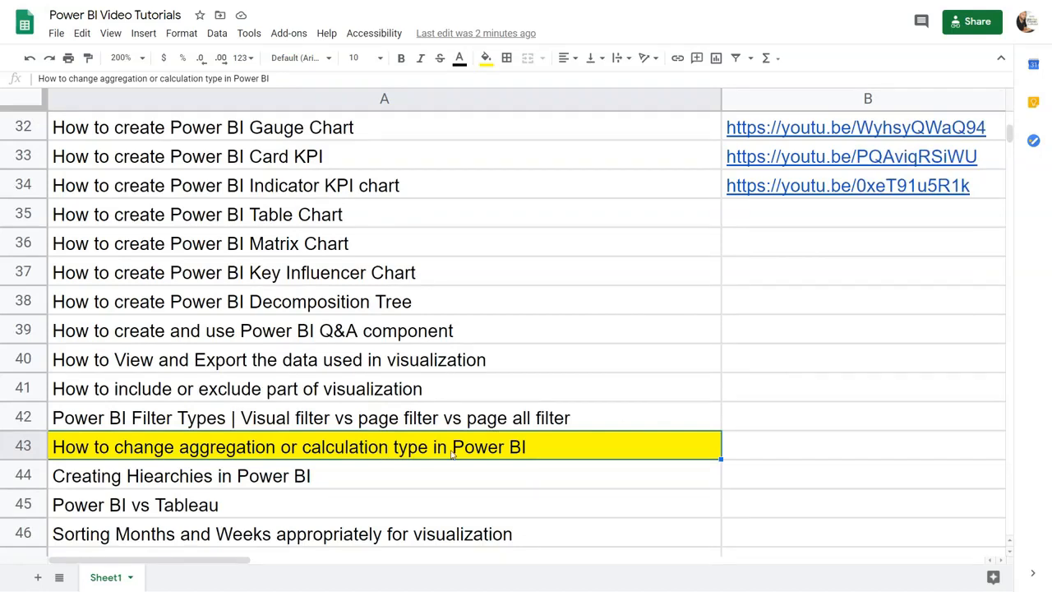
Step: Switch to Power BI Desktop, insert an empty table visual on Page 2, enlarge it and place it near the page's centre
key("alt+Tab")
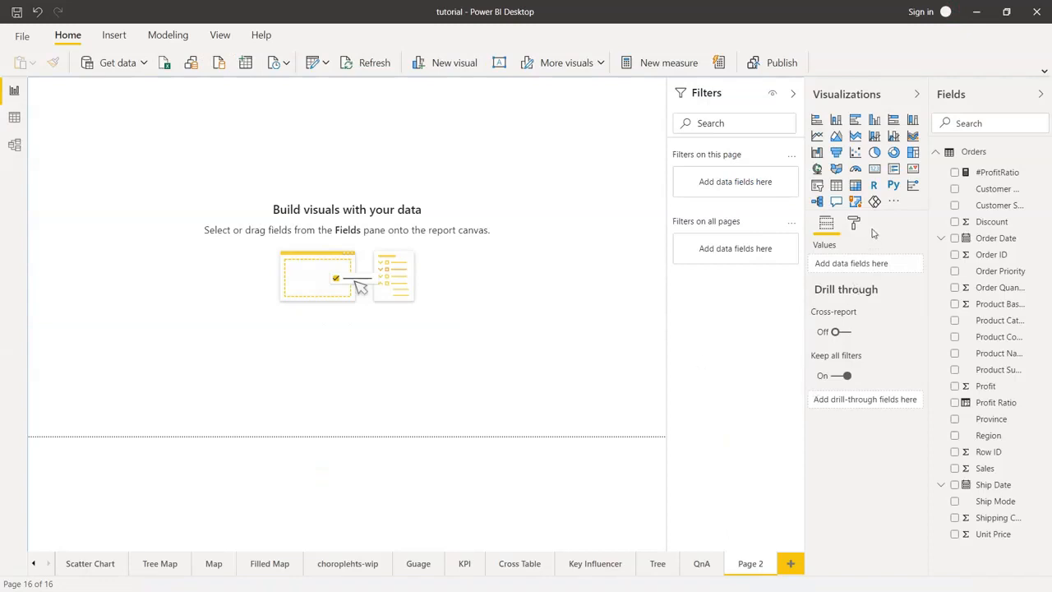
left_click(837, 187)
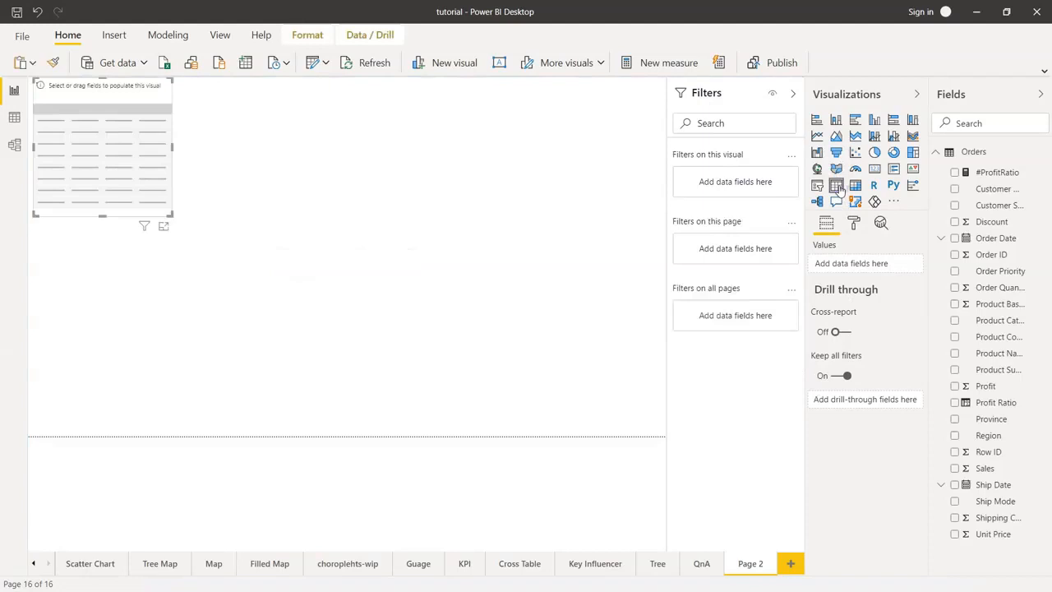
left_click_drag(170, 215, 367, 334)
left_click_drag(246, 216, 379, 261)
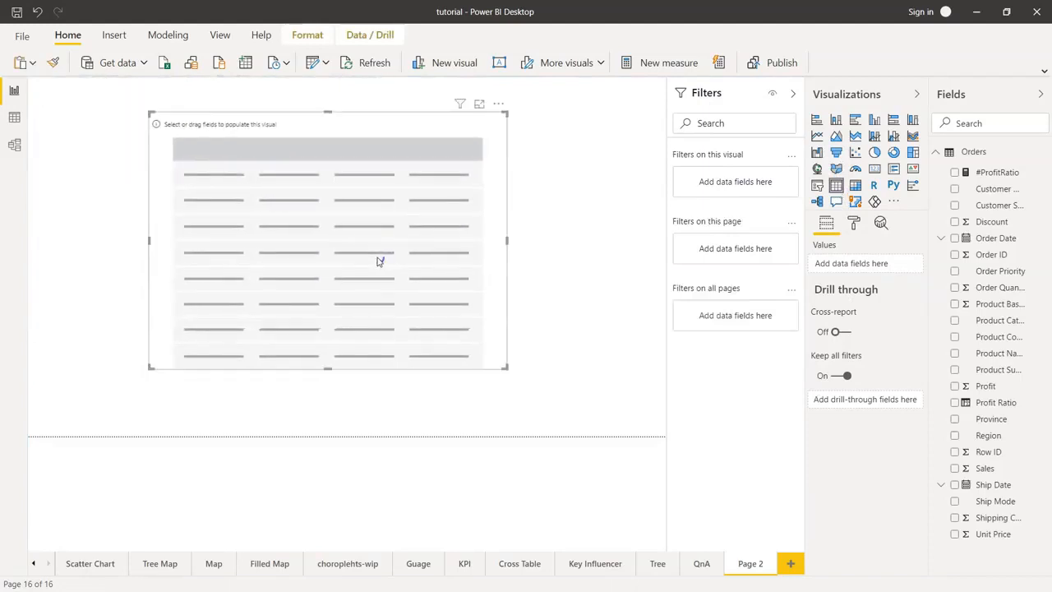
Step: Fill the table with Product Sub-Category, Sales, Profit, Discount and Order Quantity, and enlarge the visual down to the page's lower edge
left_click(954, 370)
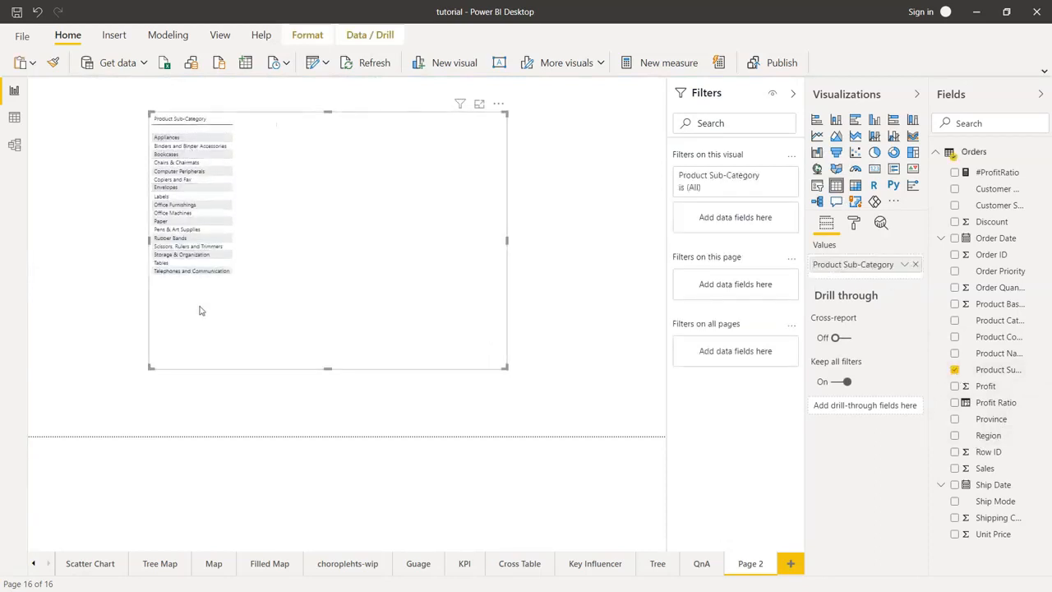
left_click(955, 468)
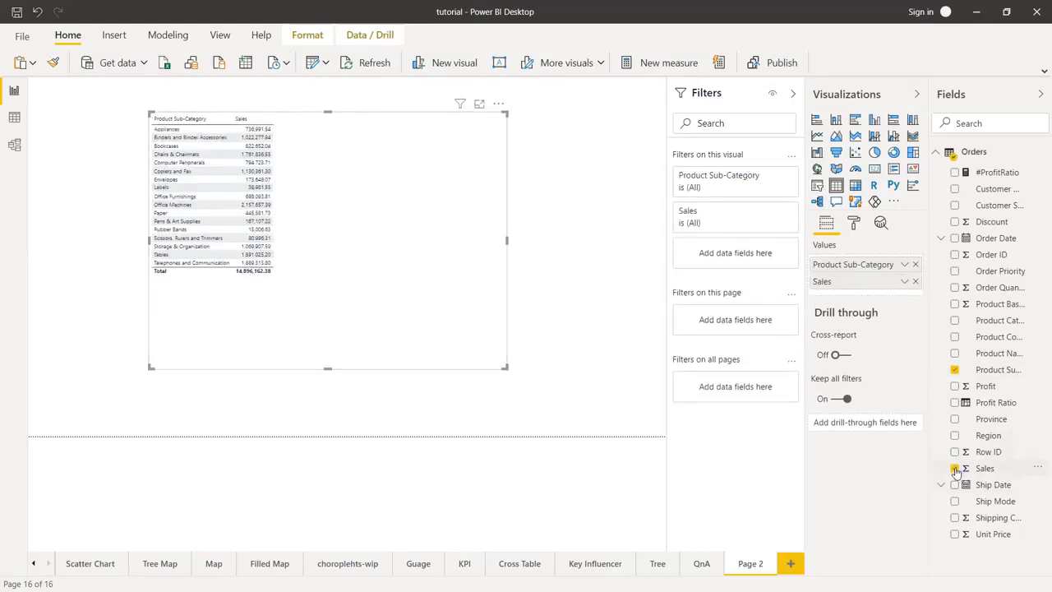
left_click(954, 386)
left_click(954, 222)
left_click(953, 287)
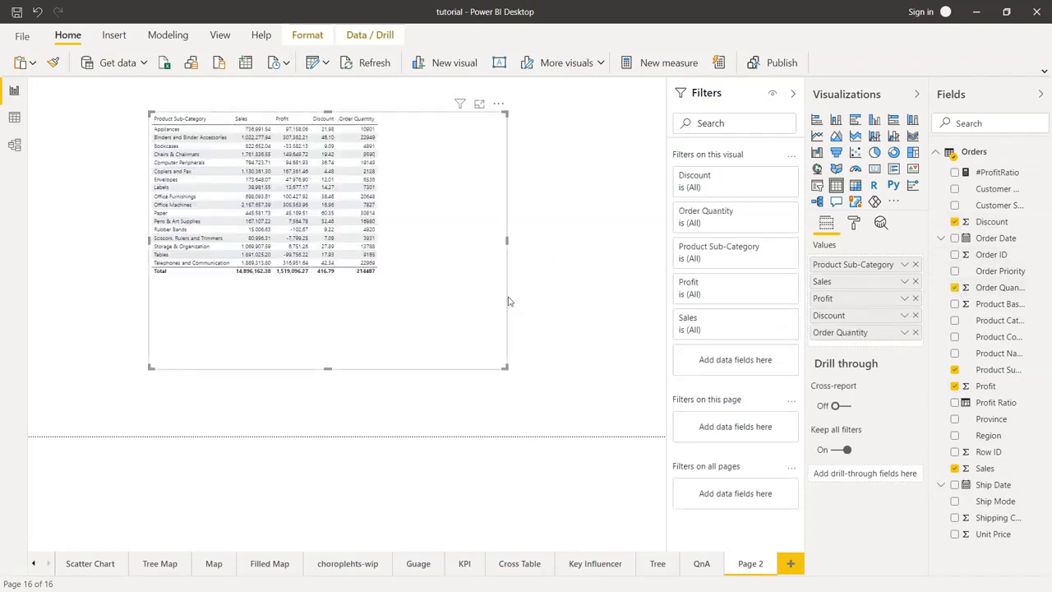
left_click_drag(505, 365, 611, 435)
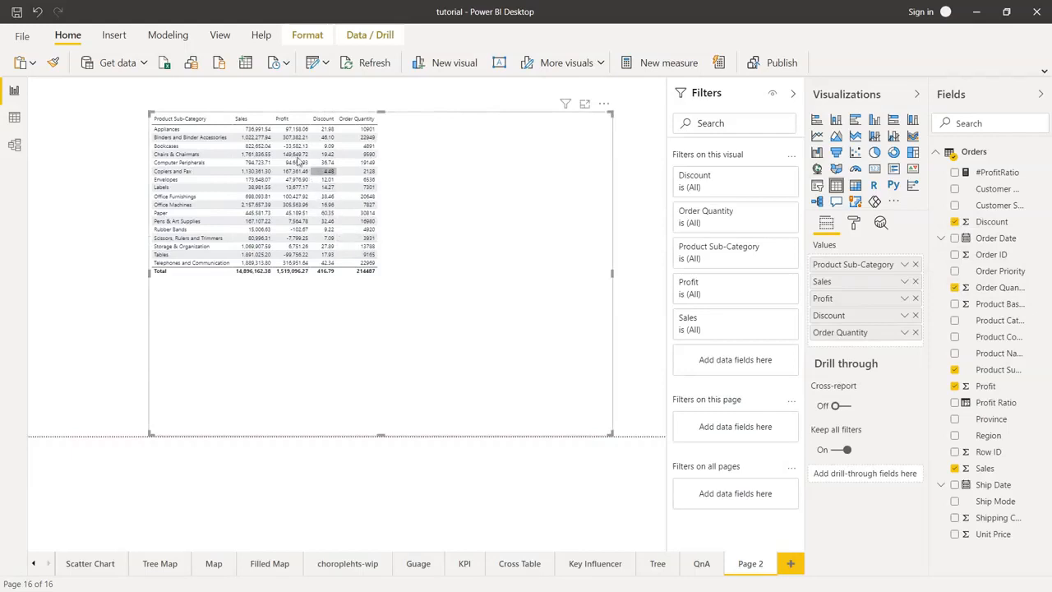
mouse_move(411, 278)
left_mouse_down()
mouse_move(394, 262)
mouse_move(400, 287)
left_mouse_up()
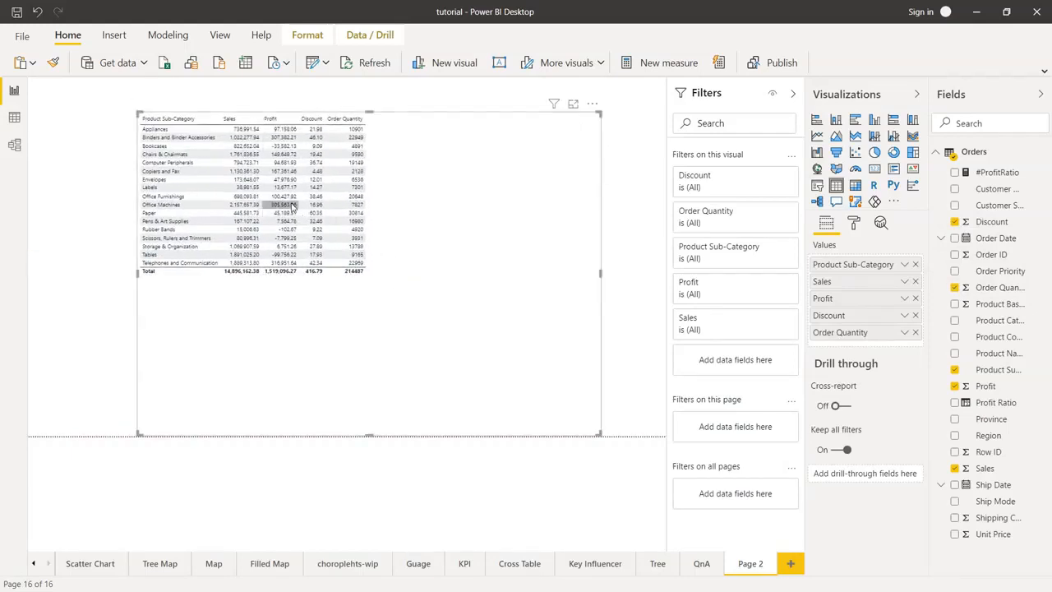
Step: Set the text size of the table's values to 17 pt
left_click(854, 223)
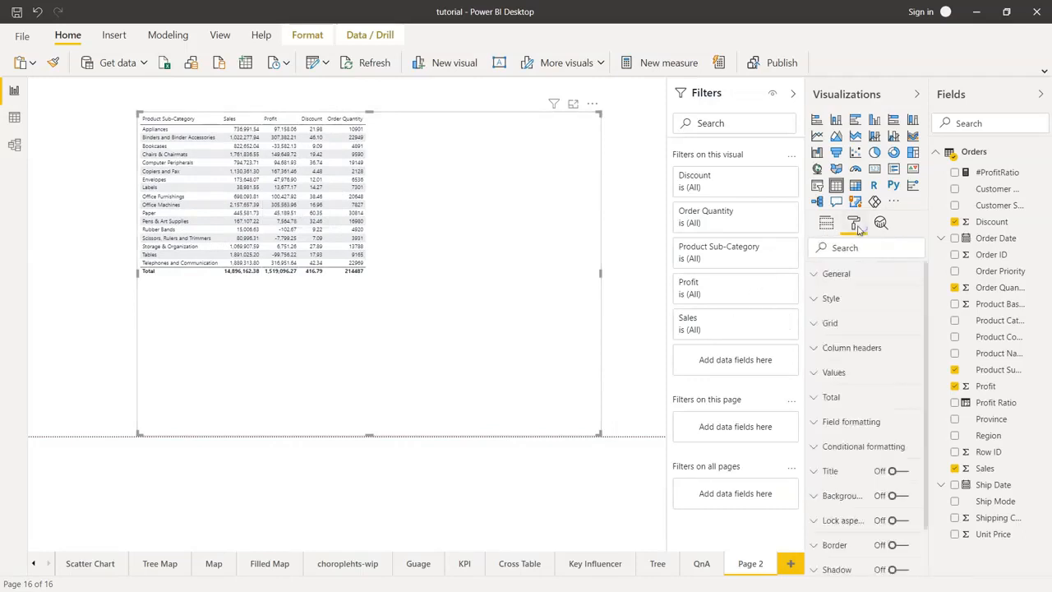
left_click(857, 371)
scroll(878, 448, "down", 2)
scroll(878, 448, "down", 4)
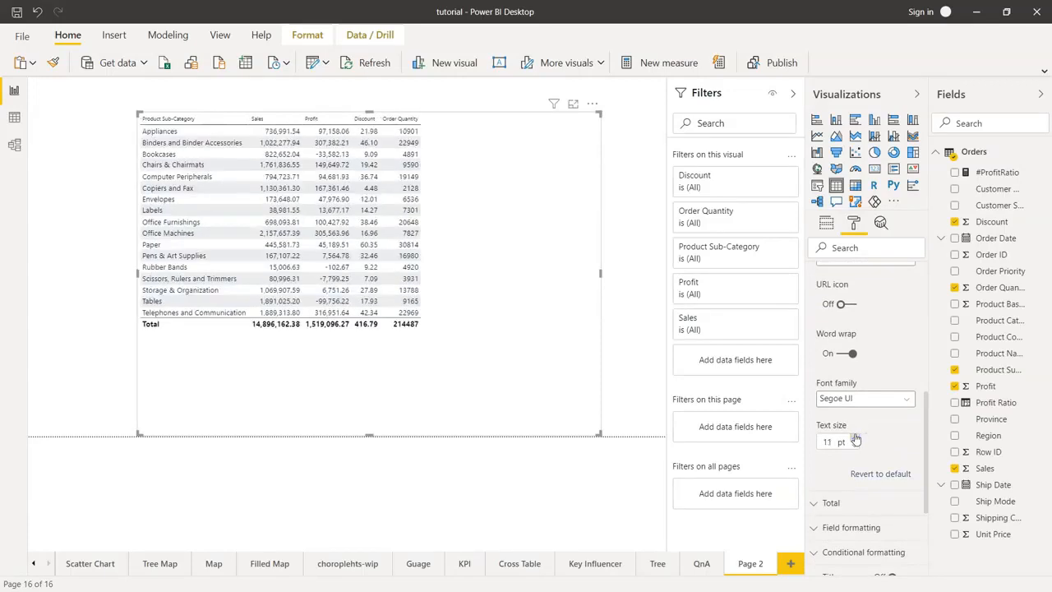
left_click(855, 437)
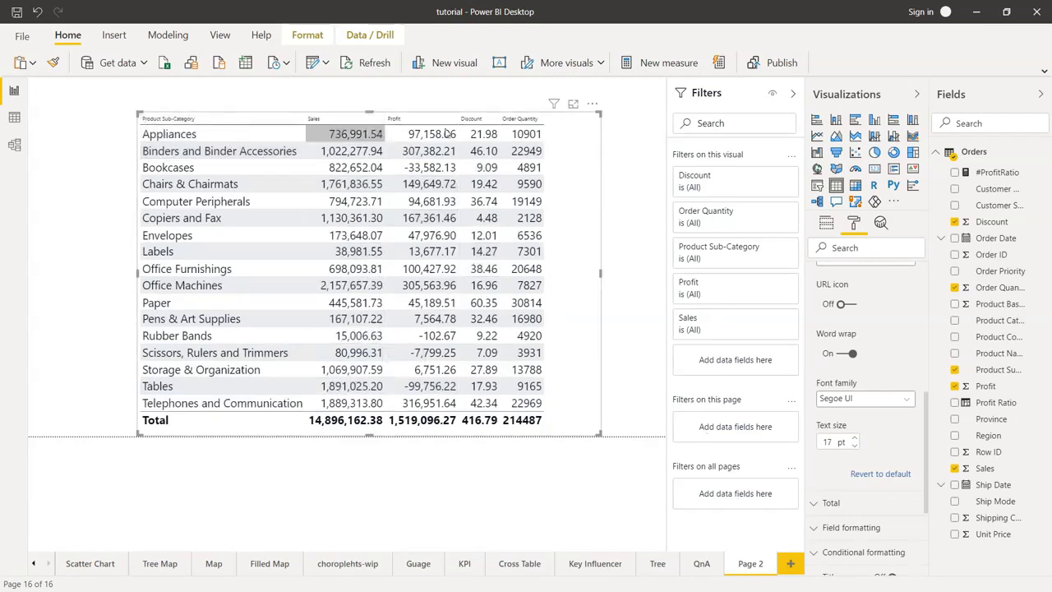
Step: Set the table's column header text size to 15 pt and extend the visual upward so all rows fit
scroll(872, 452, "down", 1)
scroll(872, 452, "down", 3)
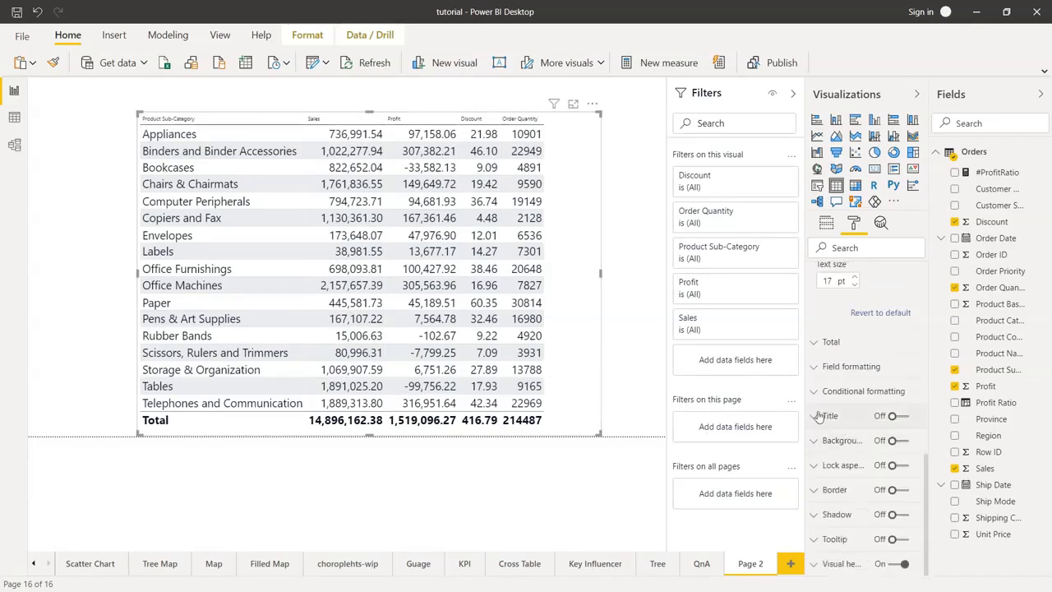
scroll(827, 421, "up", 5)
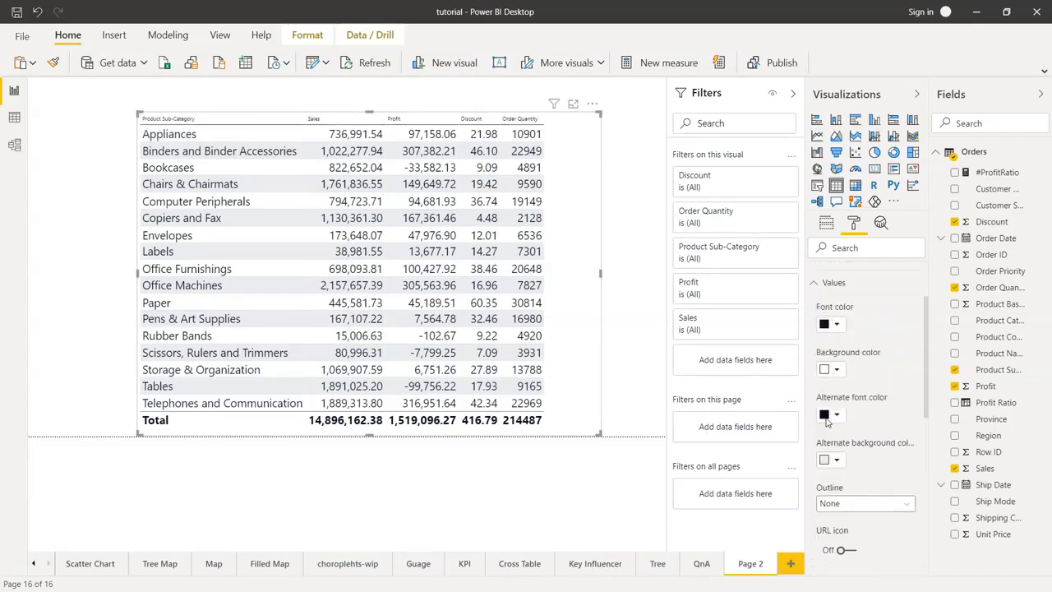
left_click(830, 347)
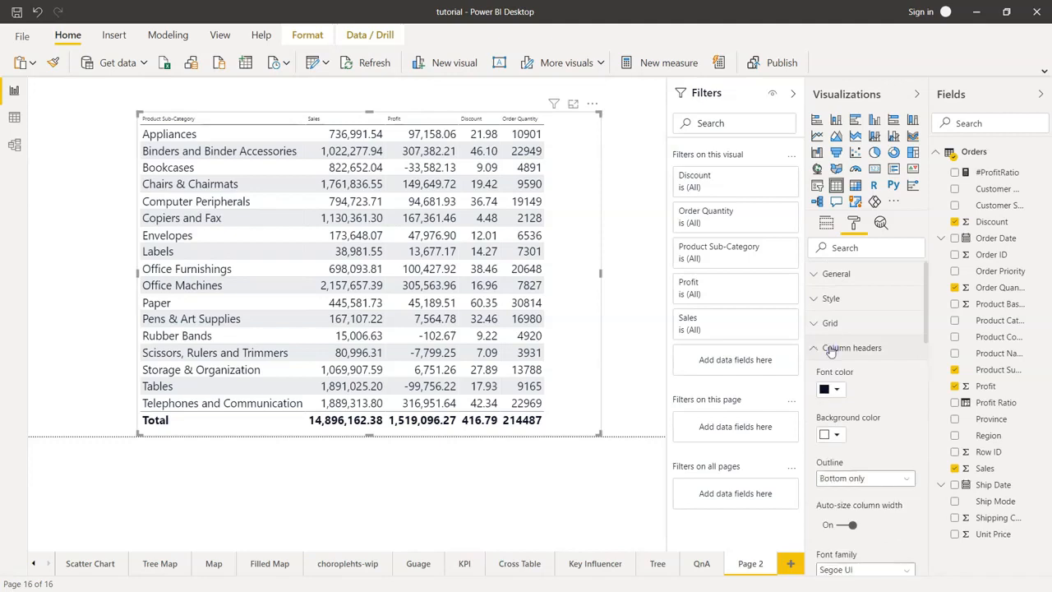
scroll(855, 435, "down", 4)
scroll(854, 435, "down", 1)
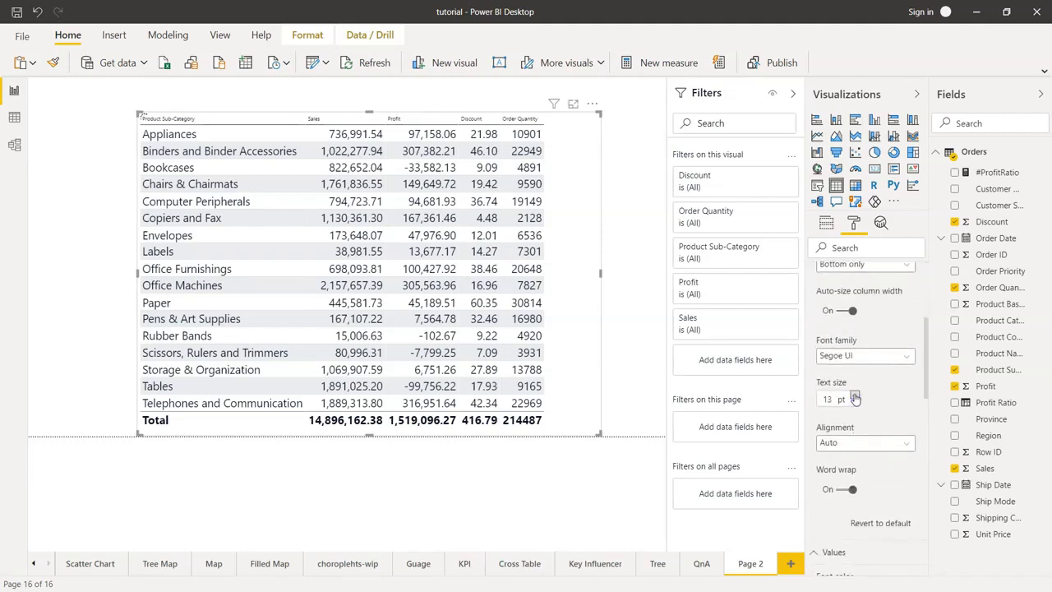
left_click(855, 396)
left_click(854, 396)
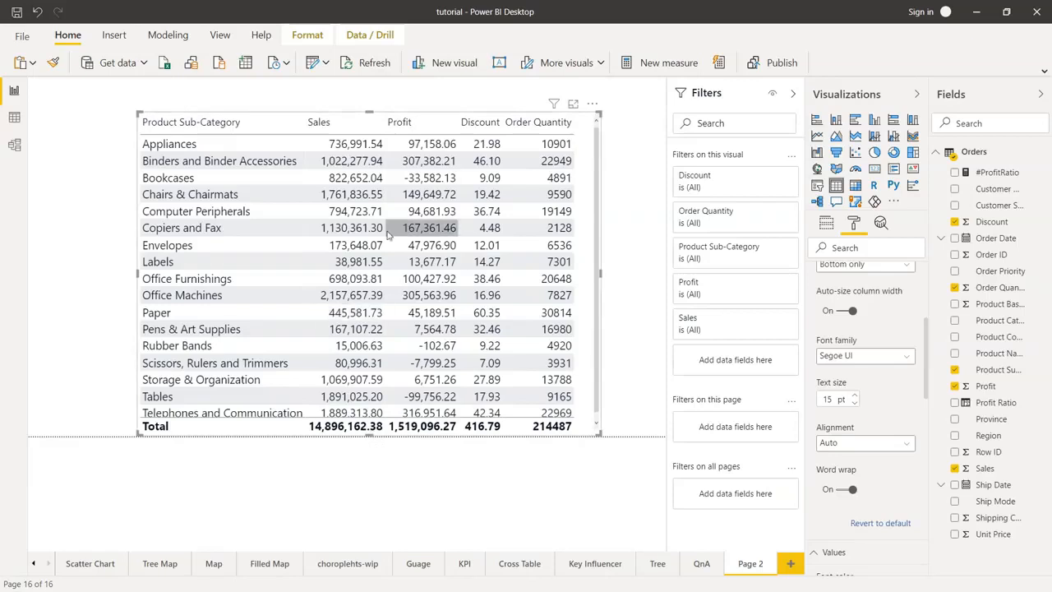
left_click_drag(371, 111, 370, 93)
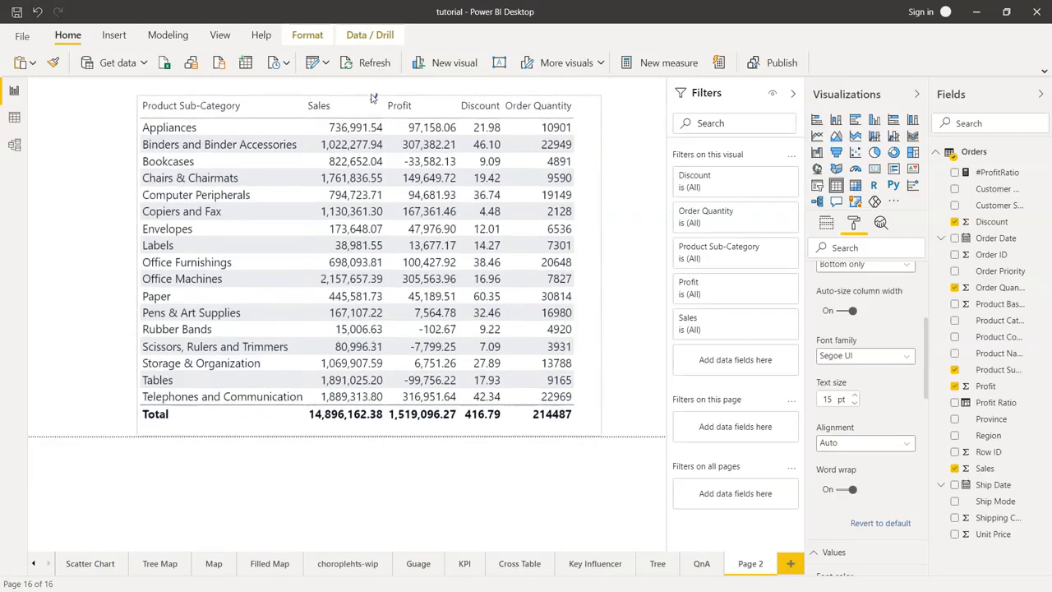
Step: Examine the aggregation options available for the table's Sales field, leaving the selection as it is
scroll(879, 362, "up", 3)
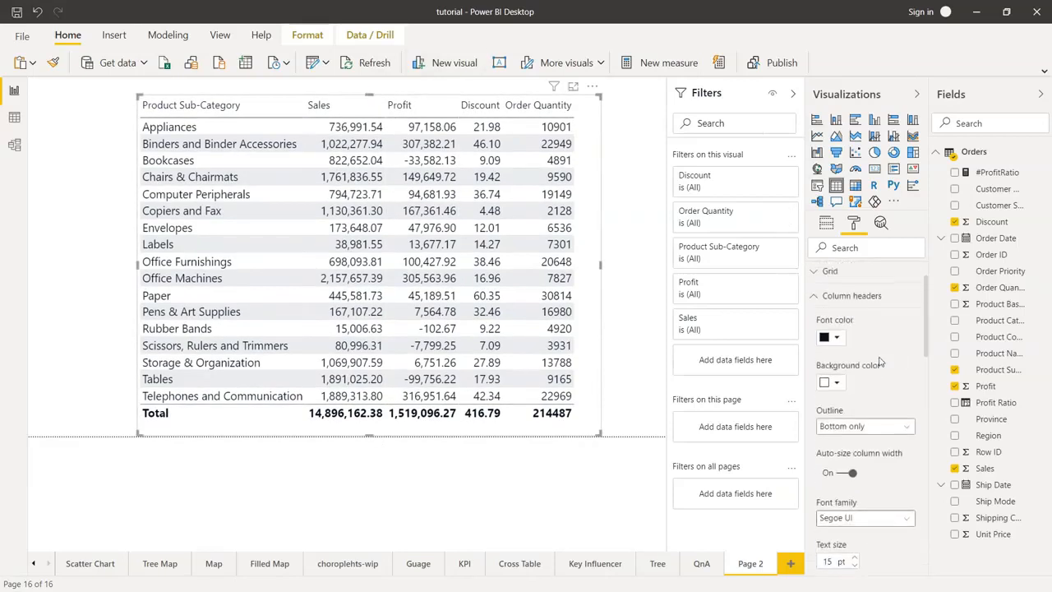
left_click(827, 223)
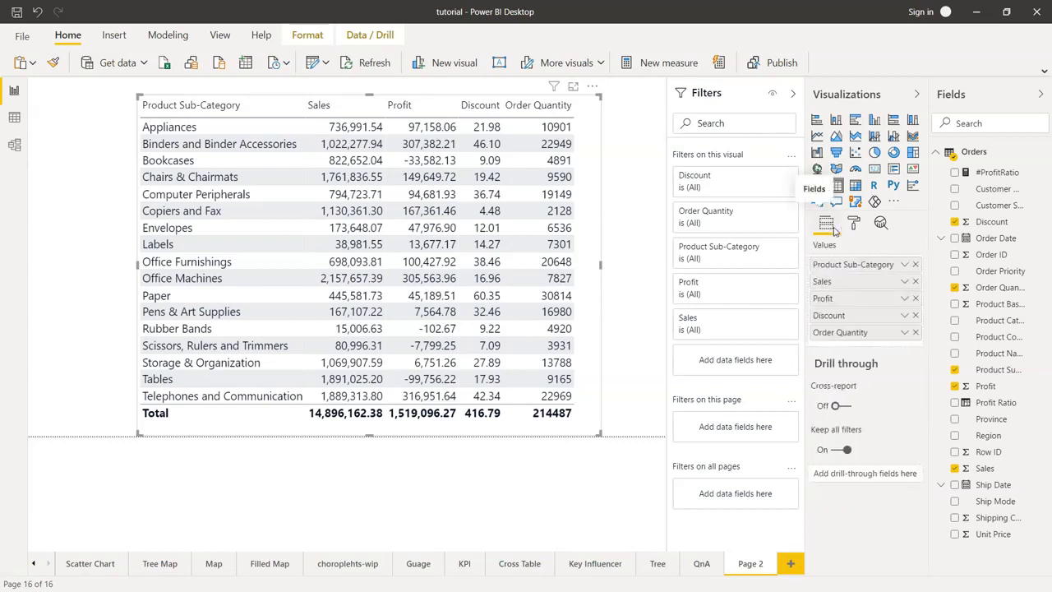
left_click(904, 285)
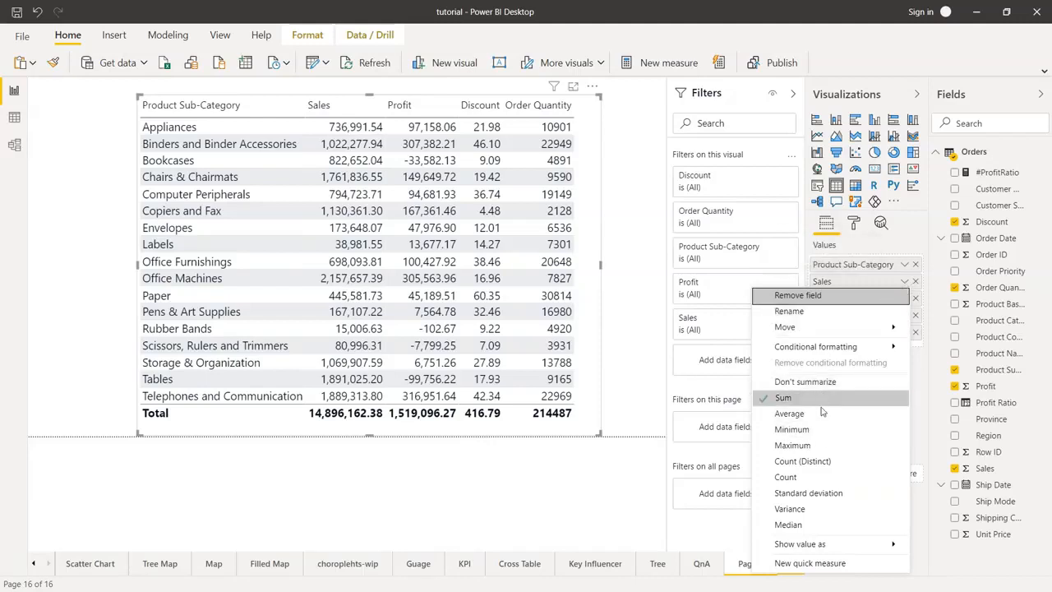
left_click(466, 468)
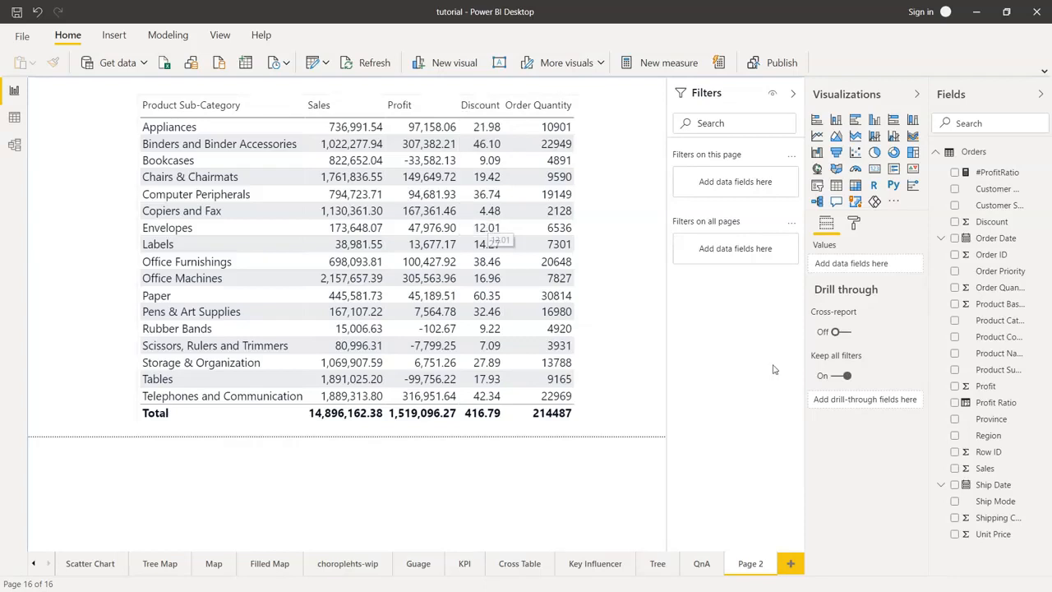
Step: Change the table's Discount aggregation to Average and widen the visual so every column fits
left_click(591, 153)
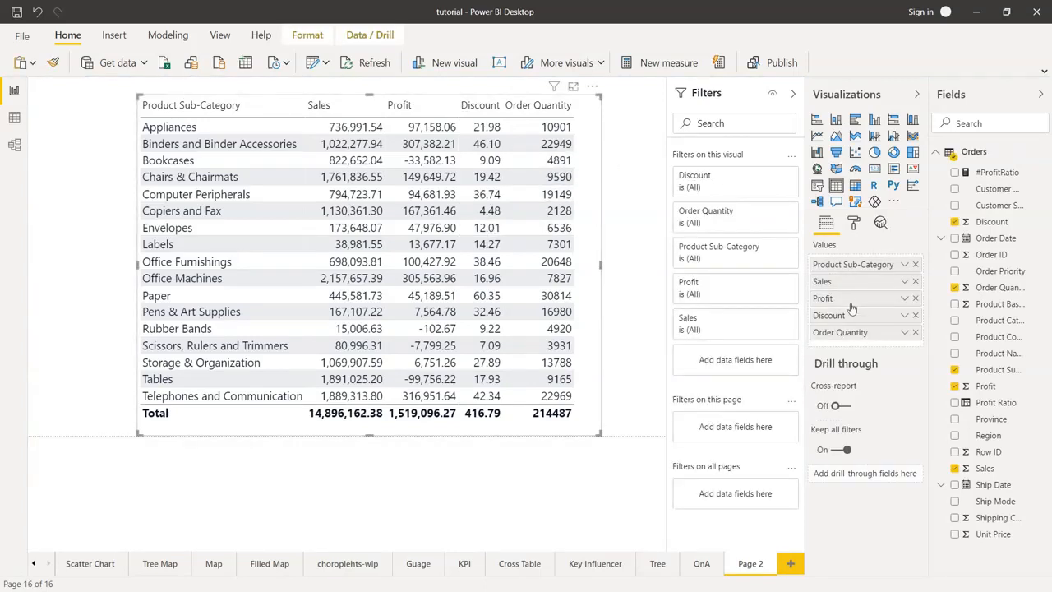
left_click(907, 317)
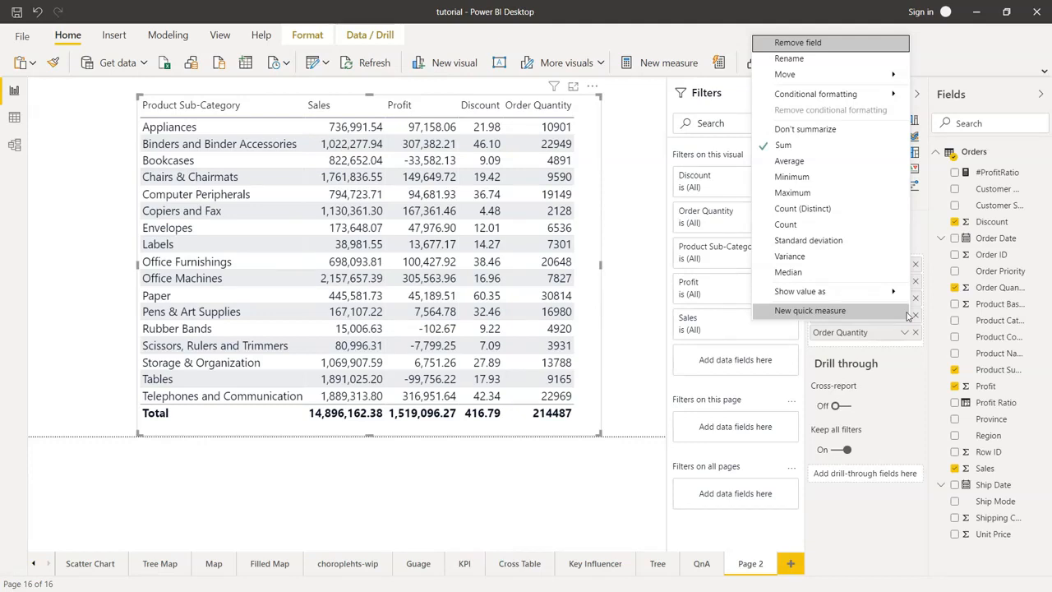
left_click(849, 166)
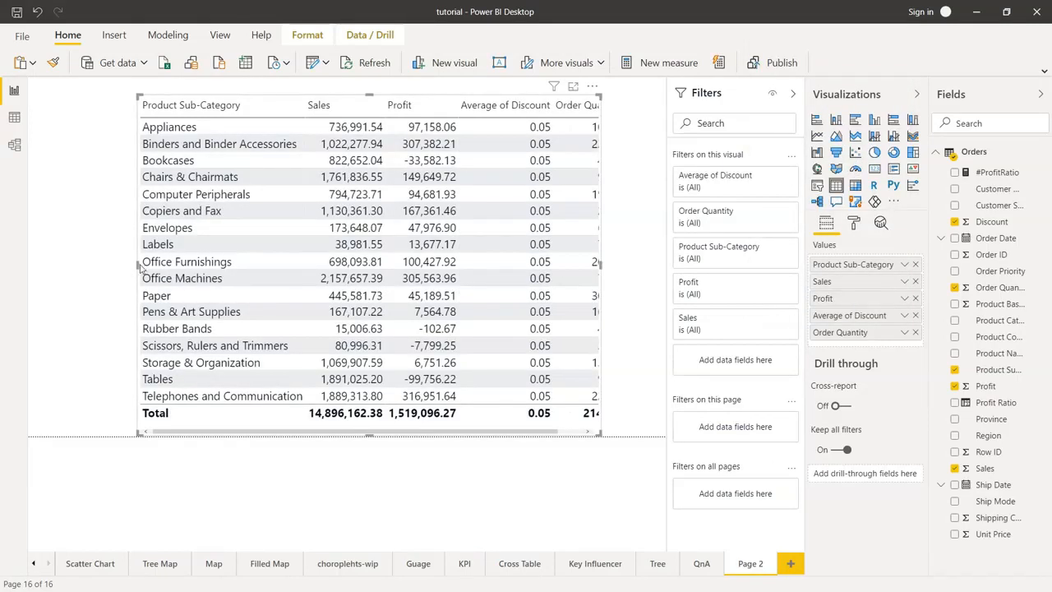
left_click_drag(138, 265, 49, 265)
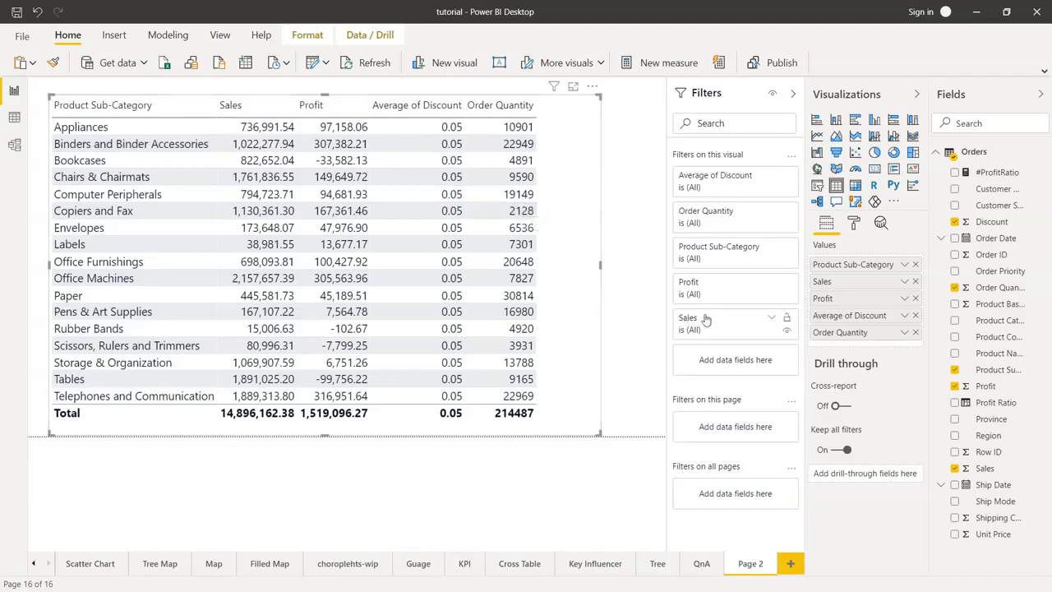
Step: Change the table's Order Quantity aggregation to Average
left_click(905, 333)
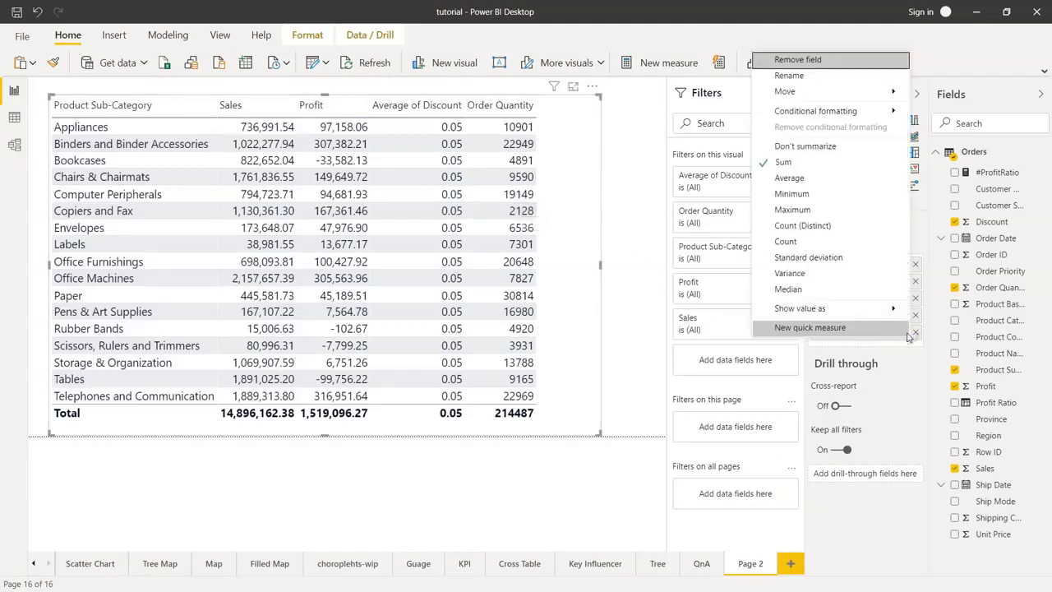
left_click(882, 178)
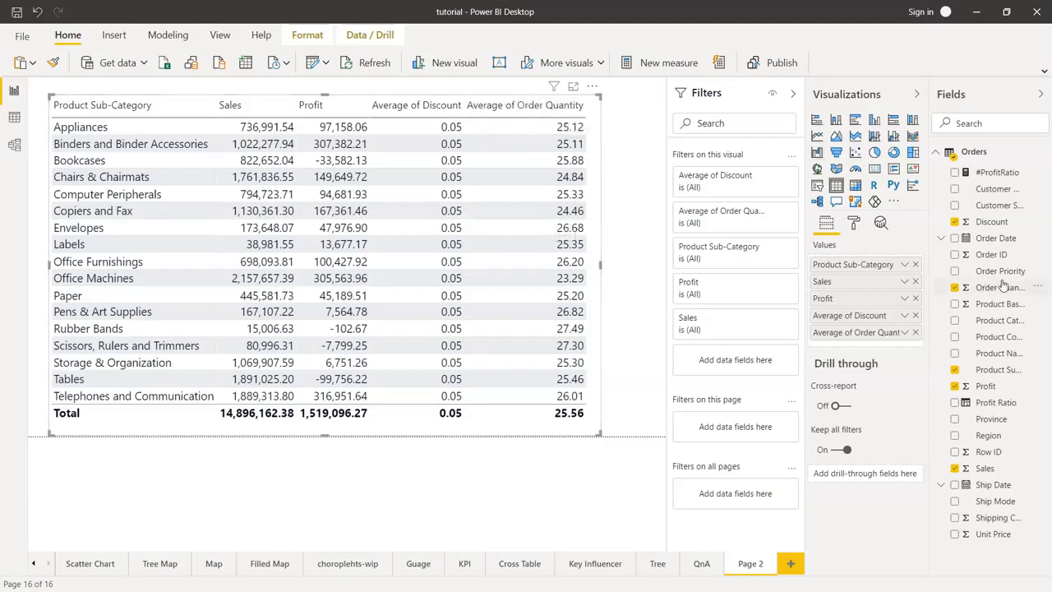
Step: Add a second Order Quantity column to the table with Maximum aggregation, and widen the visual to the page edge
left_click_drag(1003, 289, 897, 346)
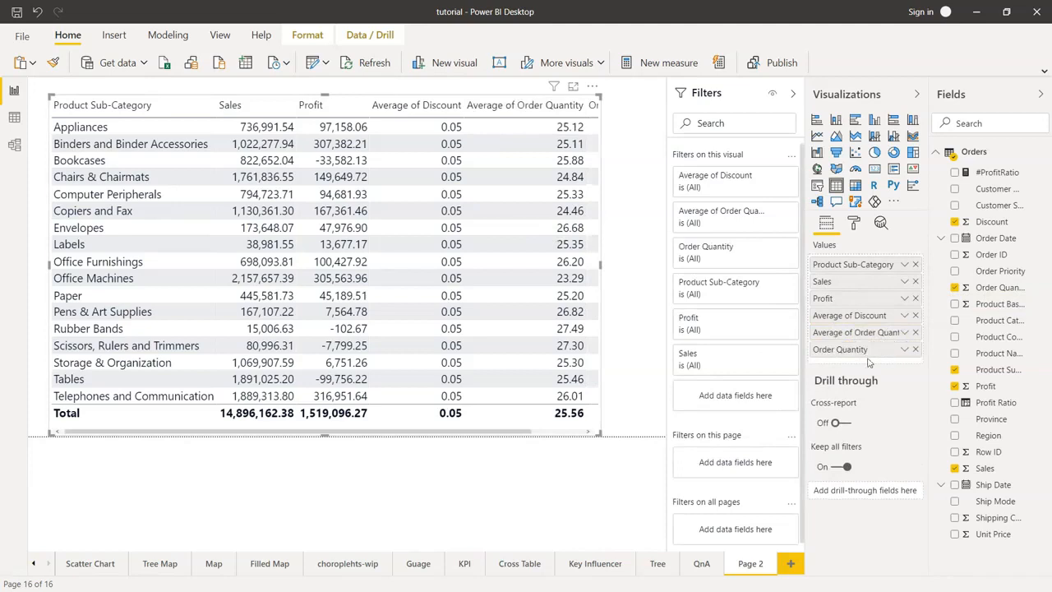
left_click_drag(601, 266, 669, 269)
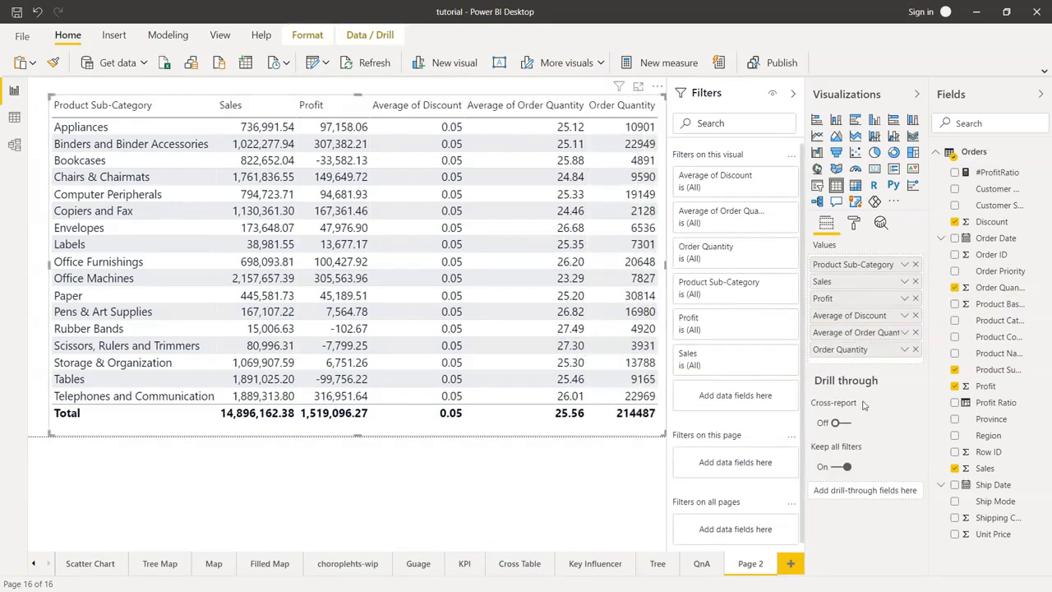
left_click(904, 350)
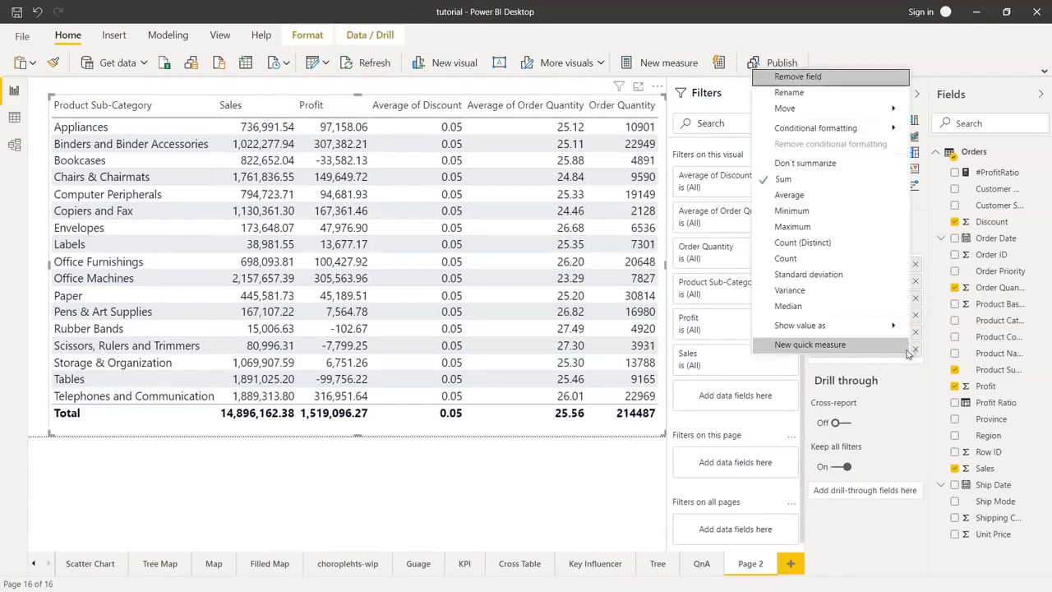
left_click(859, 228)
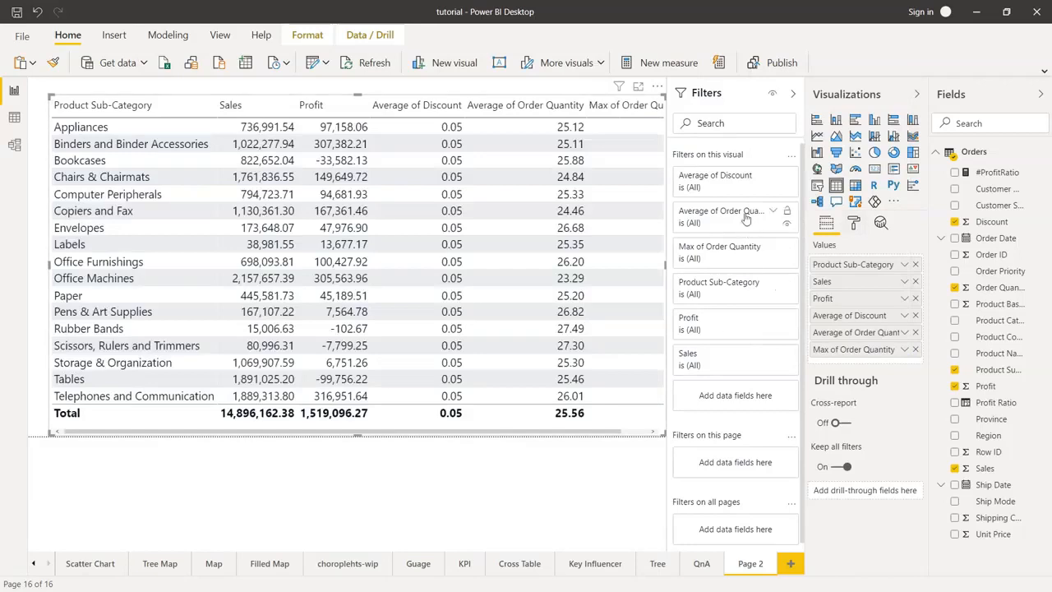
Step: Collapse the Filters and Fields panes and examine the table's Max of Order Quantity column
left_click(792, 93)
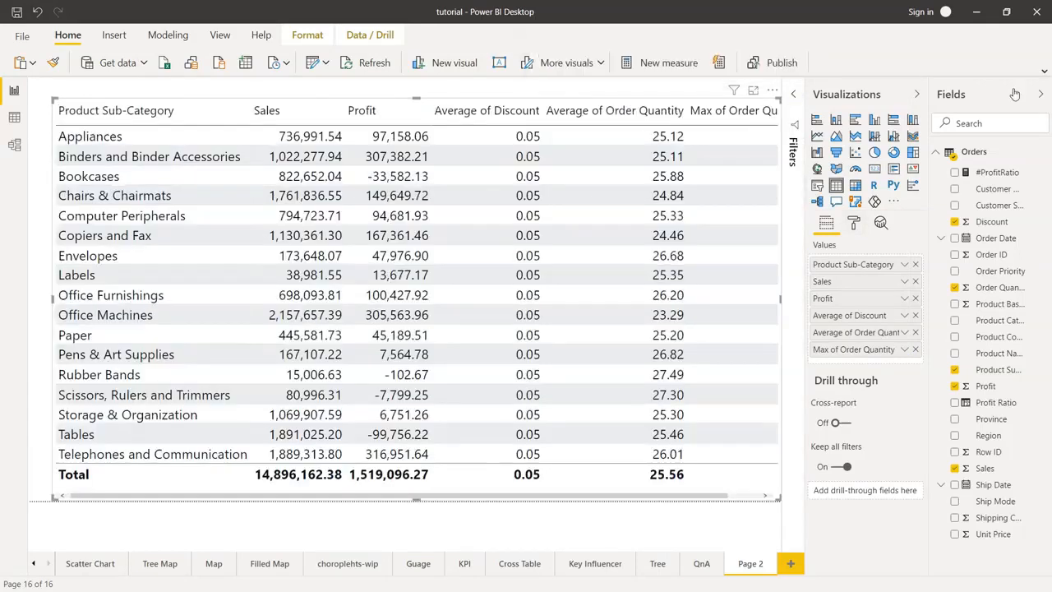
left_click(1040, 93)
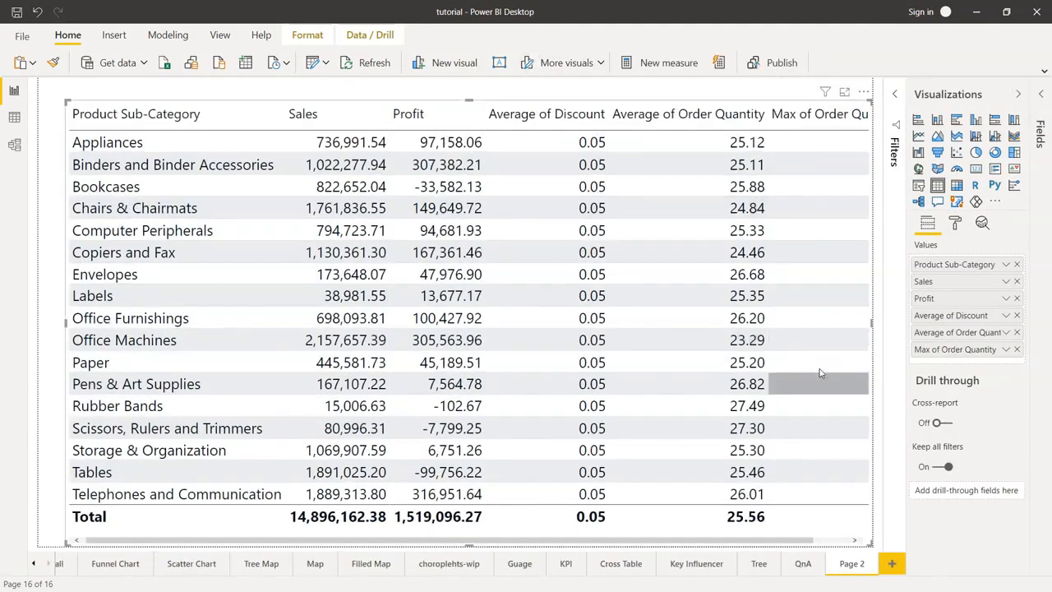
left_click_drag(787, 542, 833, 538)
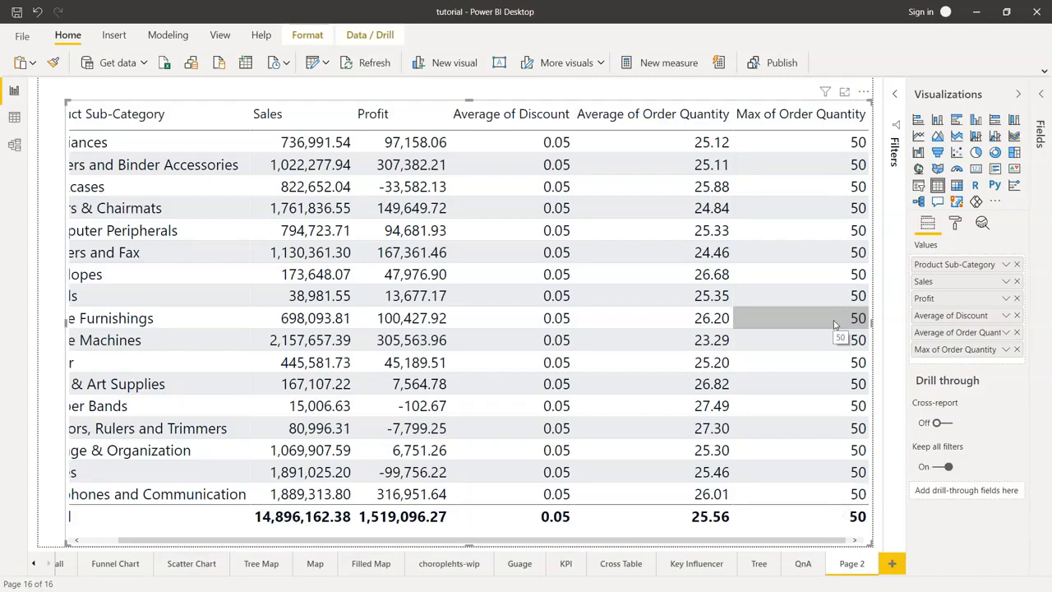
Step: Restore the Fields pane, add a third Order Quantity column with Minimum aggregation, and bring it into view
left_click(1040, 94)
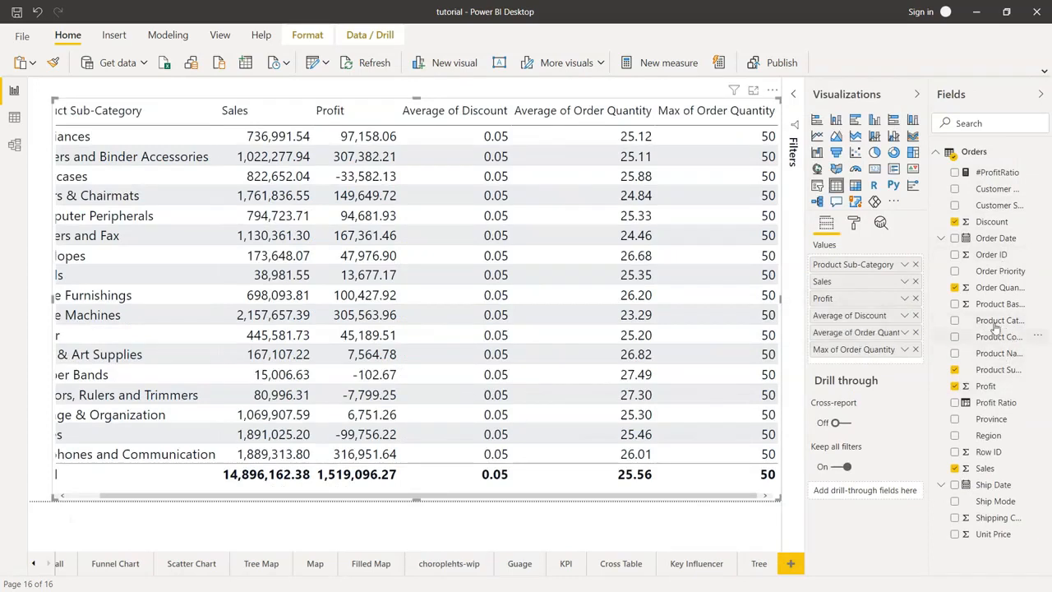
left_click_drag(1000, 292, 894, 366)
left_click(904, 366)
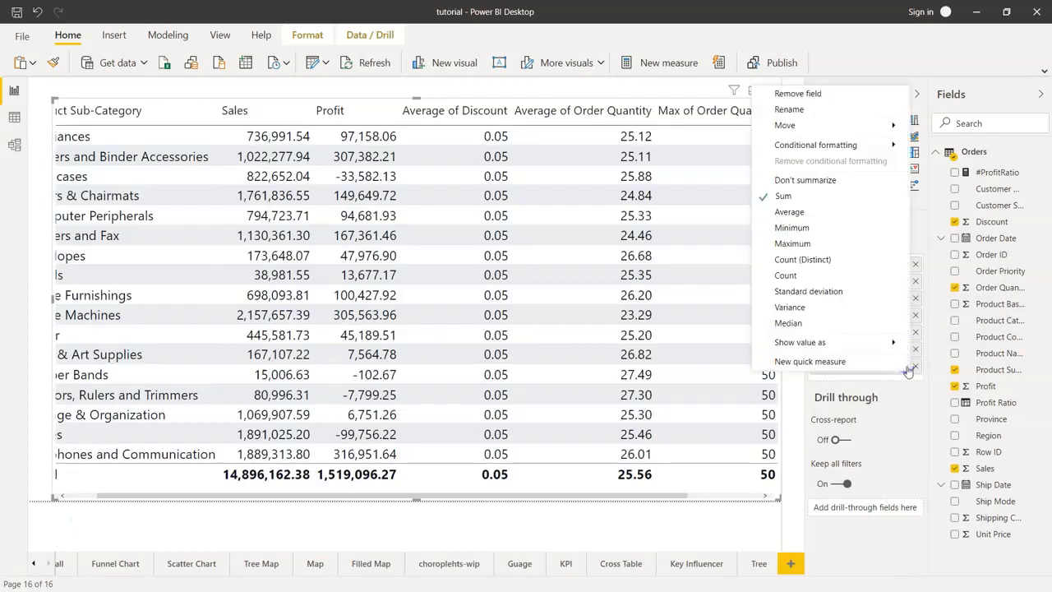
left_click(876, 227)
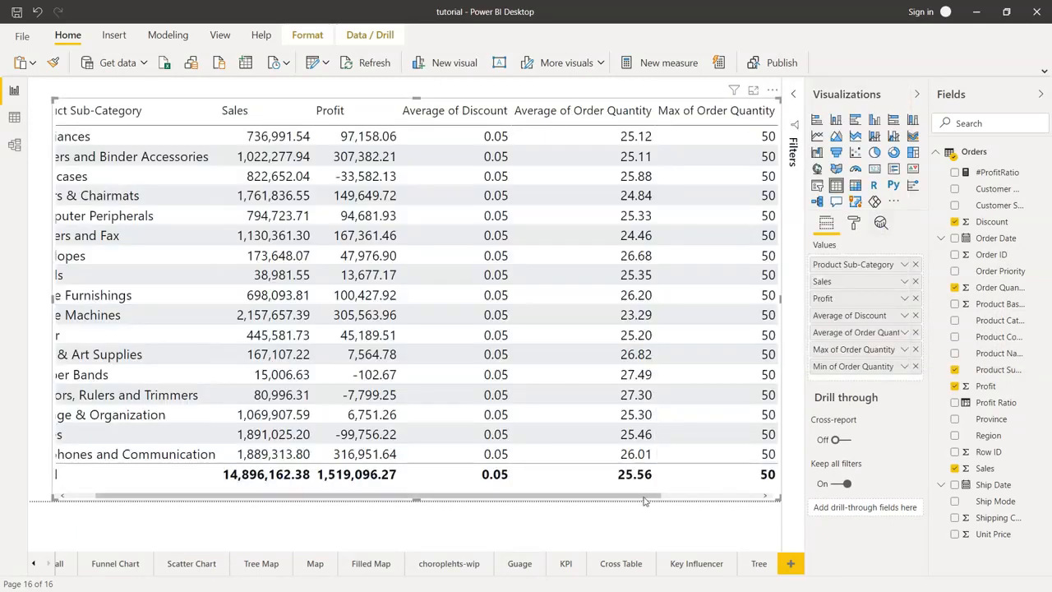
left_click_drag(778, 499, 764, 488)
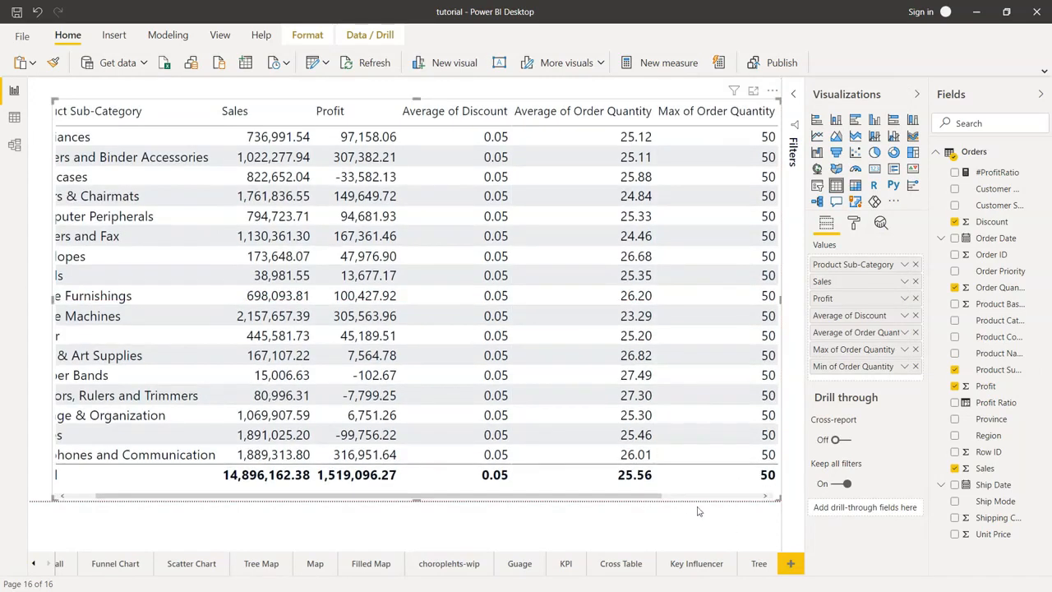
left_click_drag(674, 498, 781, 495)
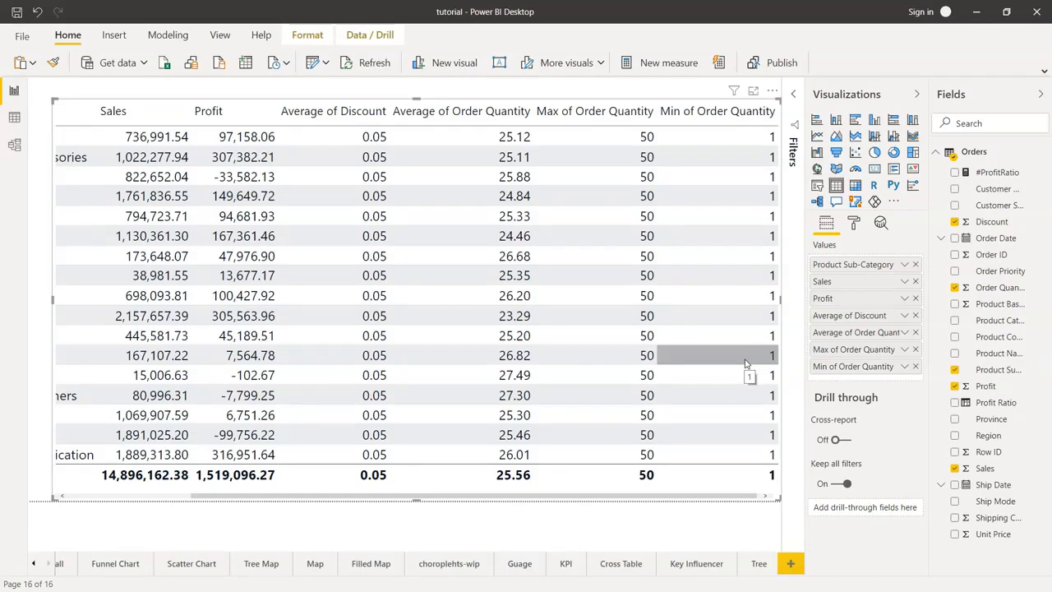
Step: Show the table's Min of Order Quantity values as a percent of grand total
left_click(904, 367)
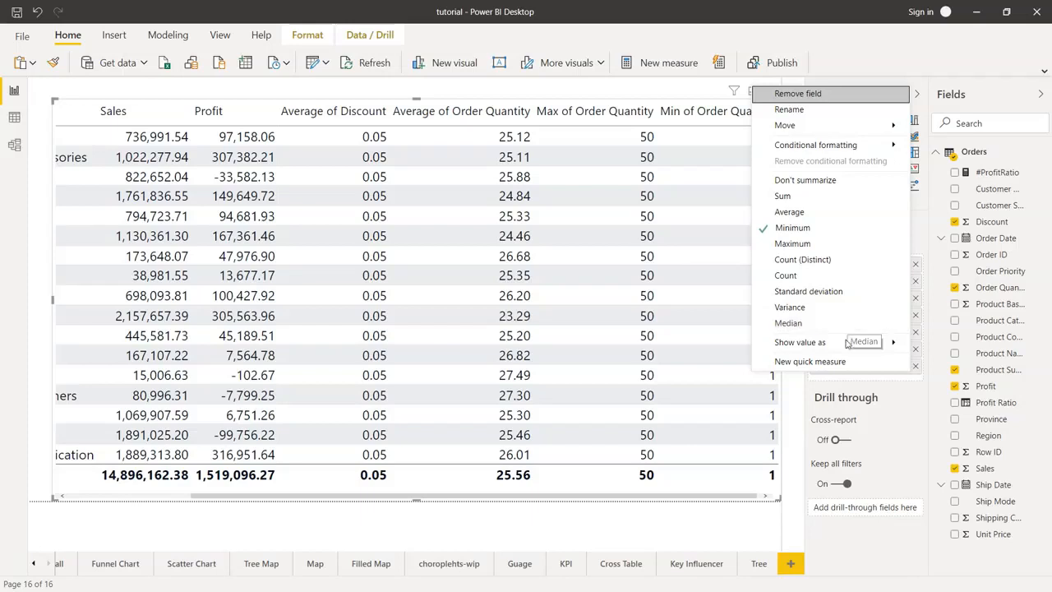
mouse_move(847, 350)
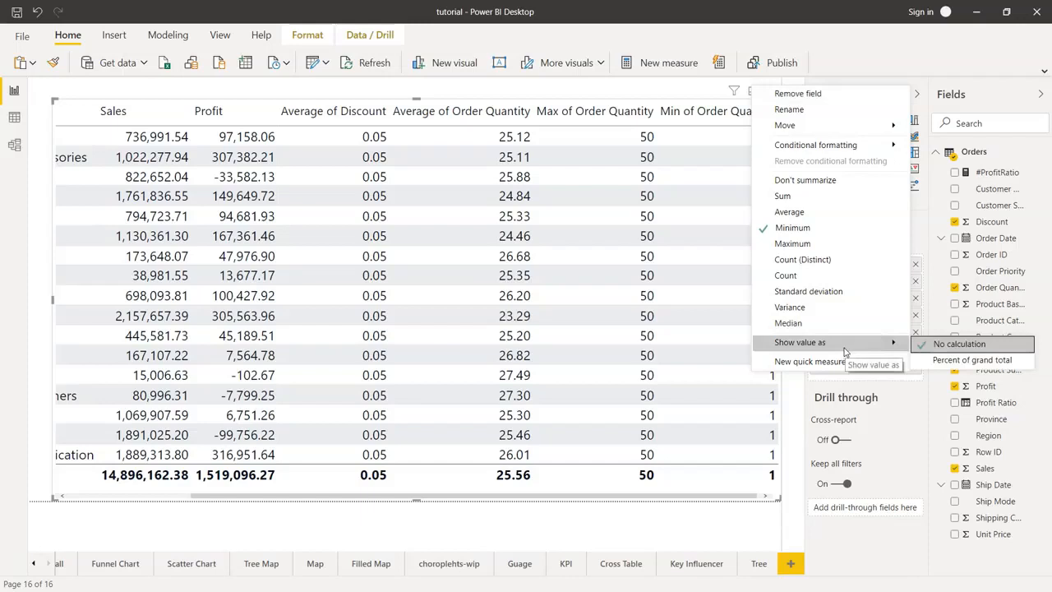
left_click(977, 360)
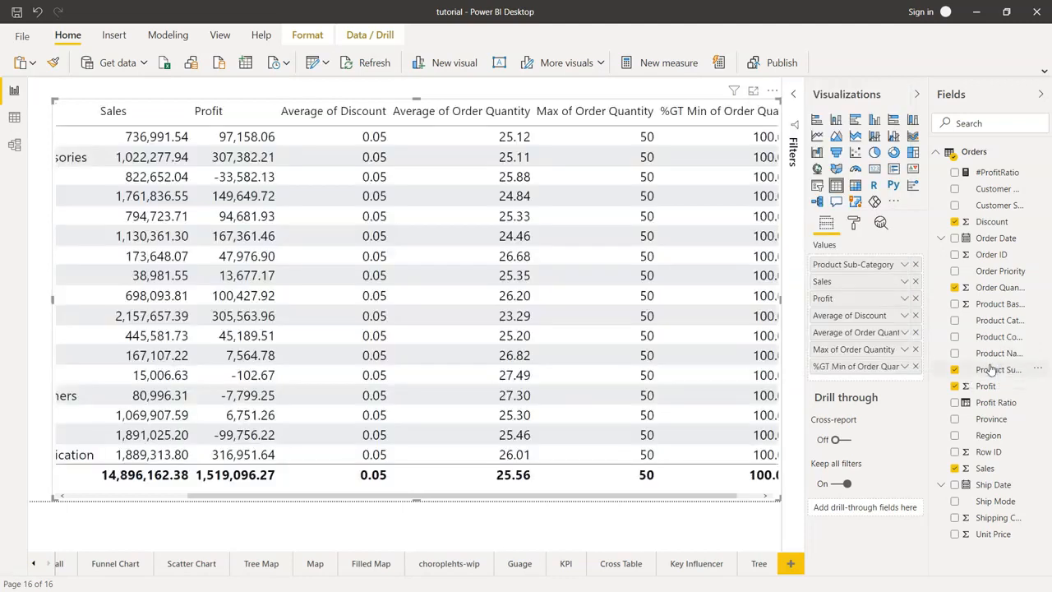
scroll(714, 355, "right", 1)
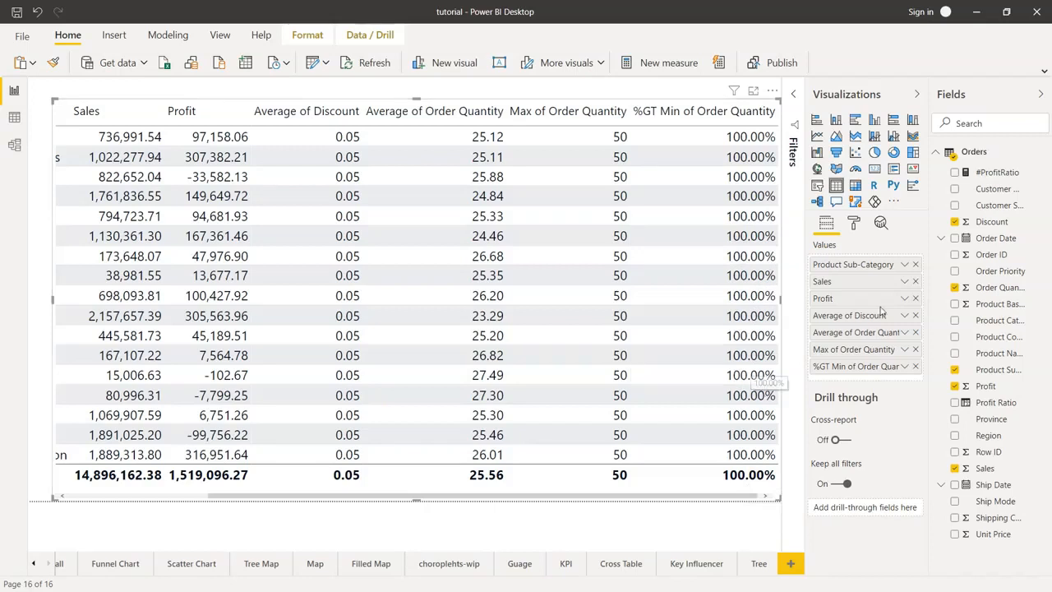
Step: Show the table's Profit as a percent of grand total and sort the rows by it in descending order
left_click(904, 298)
mouse_move(855, 566)
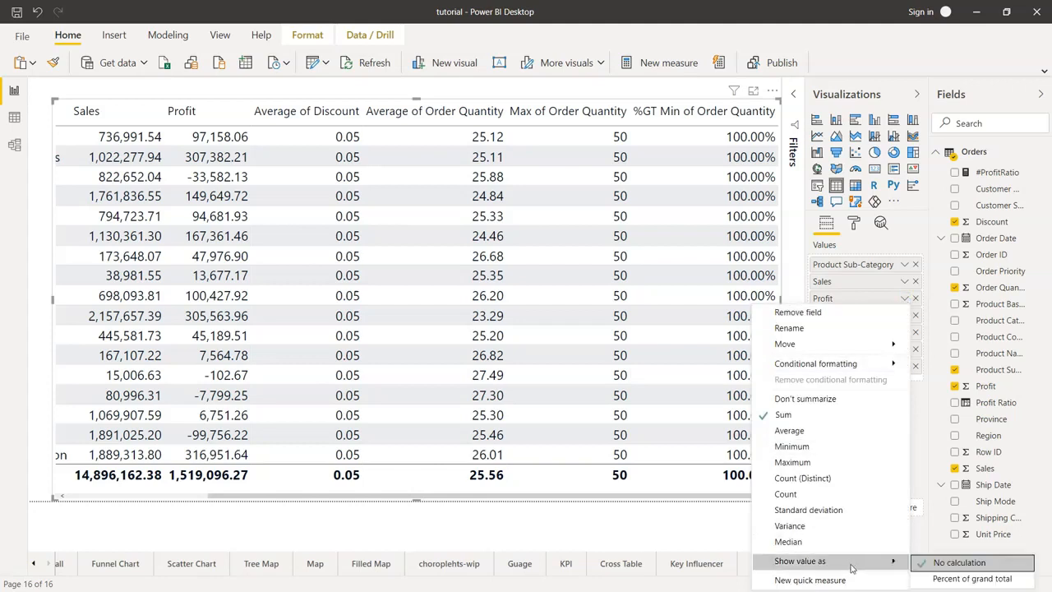
left_click(955, 579)
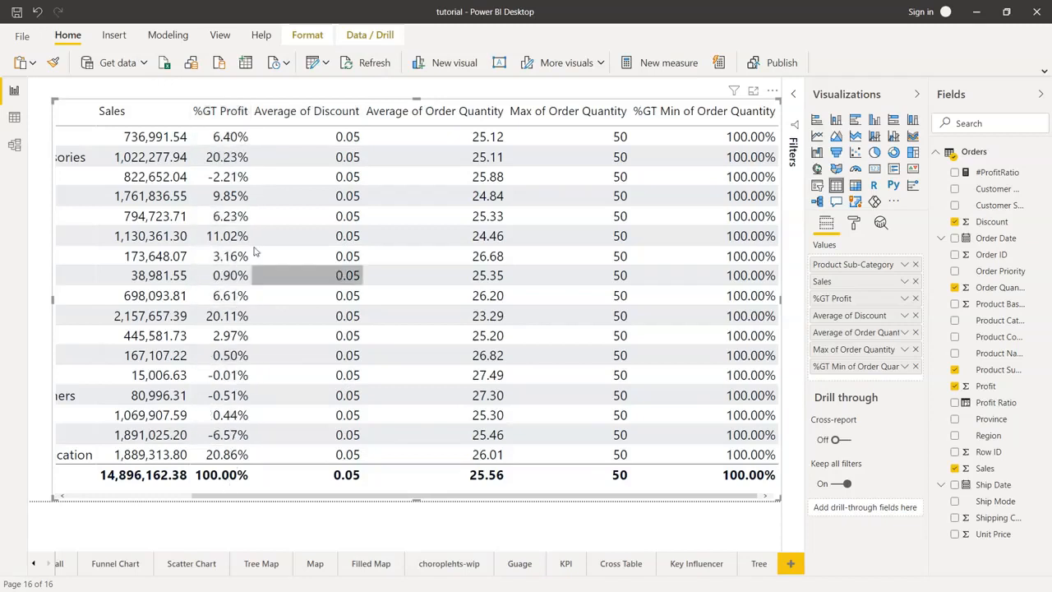
left_click(212, 115)
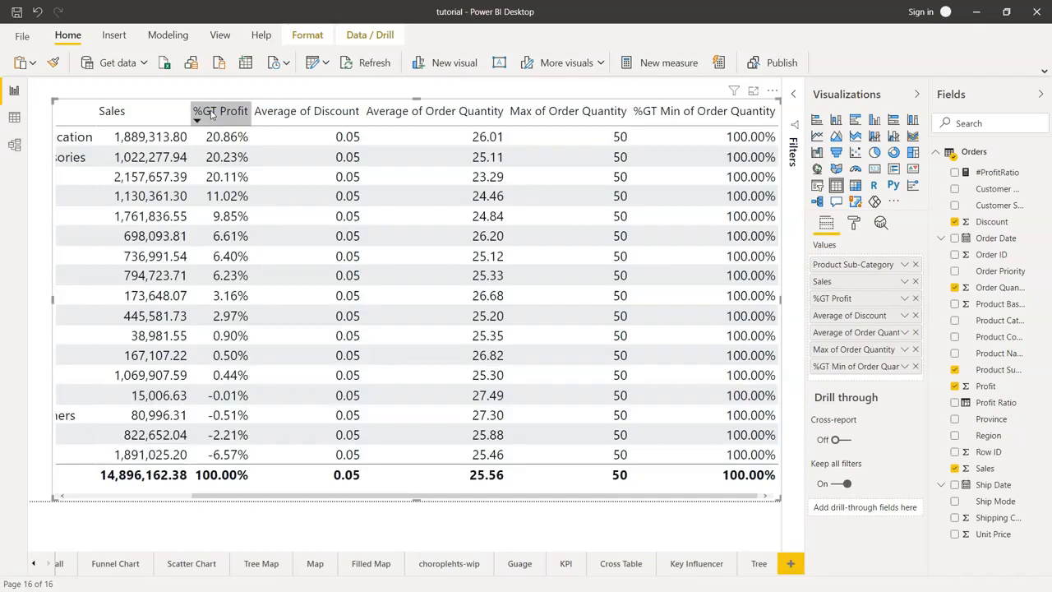
left_click(316, 257)
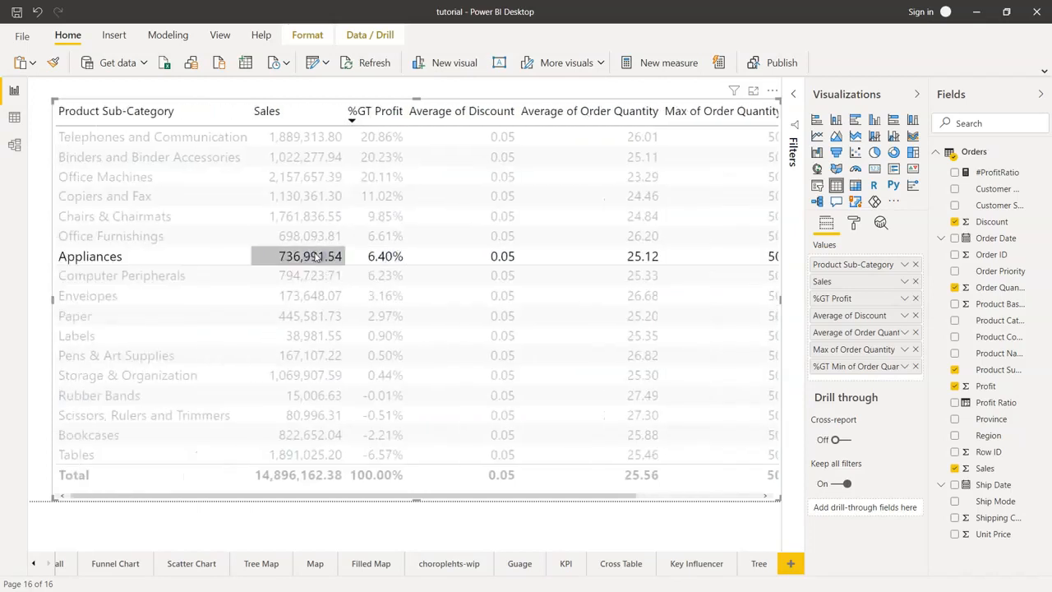
left_click(177, 251)
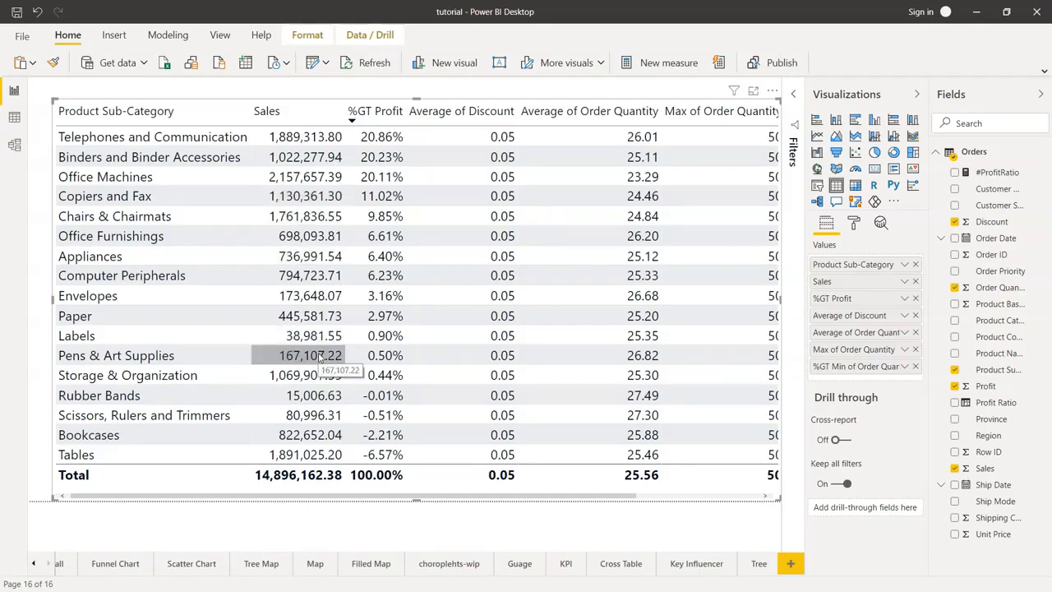
Step: Add another Order Quantity field to the end of the table's values
scroll(542, 391, "right", 3)
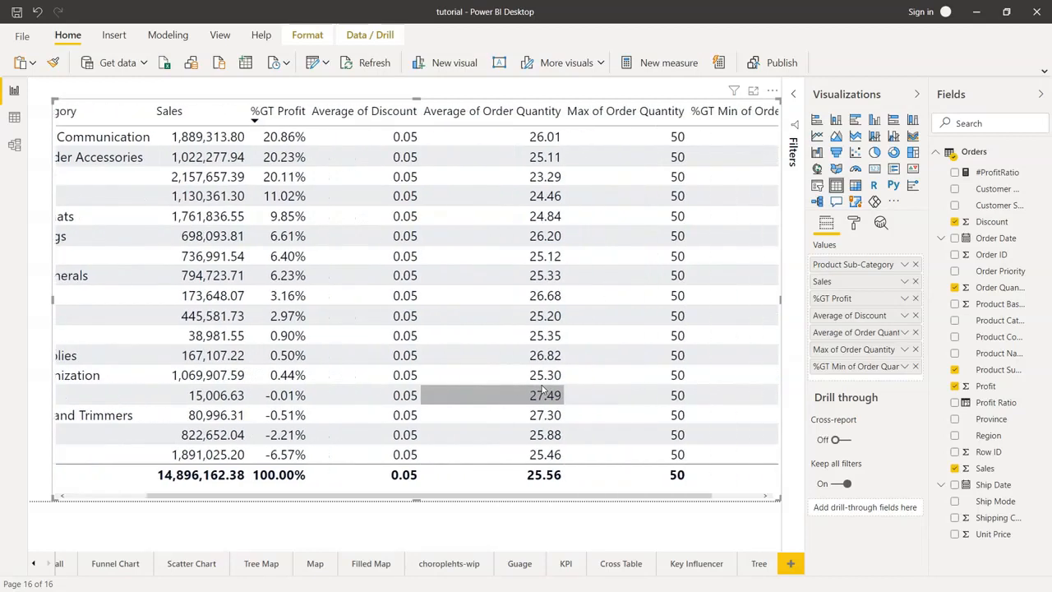
scroll(543, 391, "right", 1)
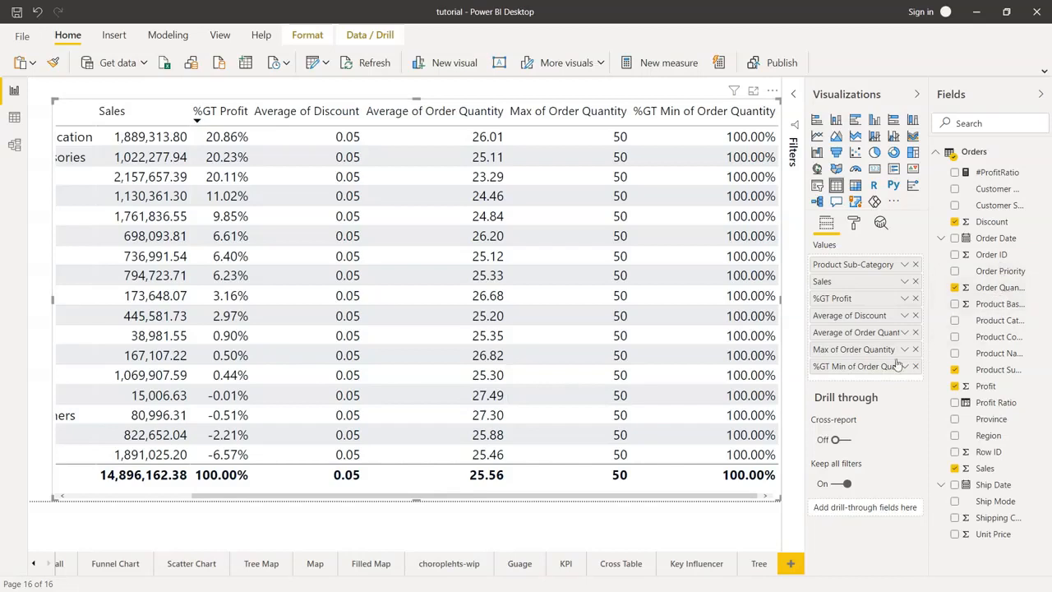
left_click_drag(1005, 294, 871, 390)
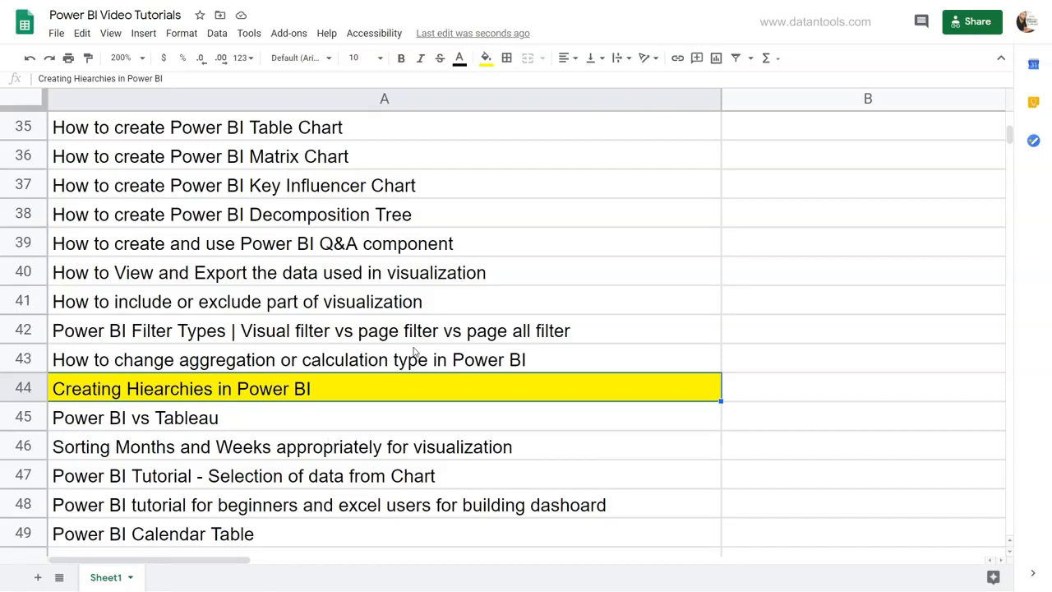
Step: Examine the tutorial topics and video links listed in the Power BI Video Tutorials spreadsheet in Google Sheets
scroll(465, 386, "up", 3)
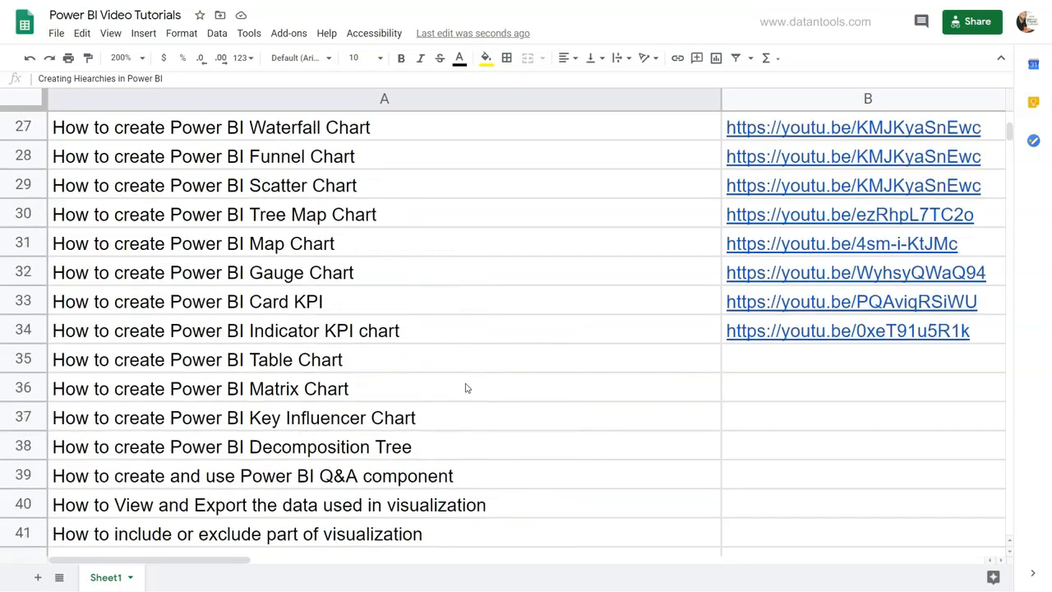
scroll(465, 388, "up", 2)
mouse_move(754, 298)
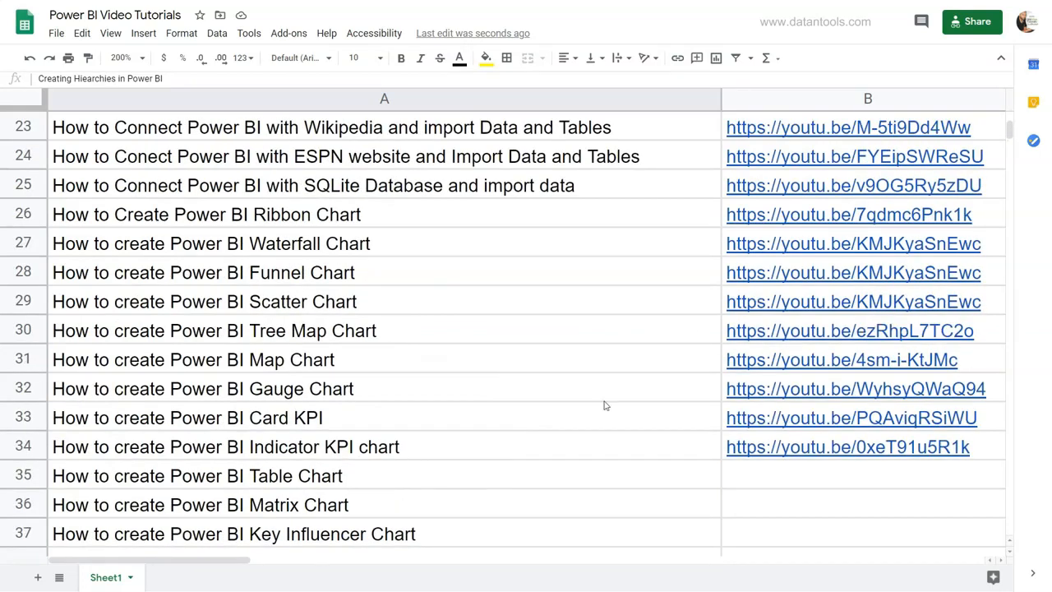
scroll(604, 405, "down", 4)
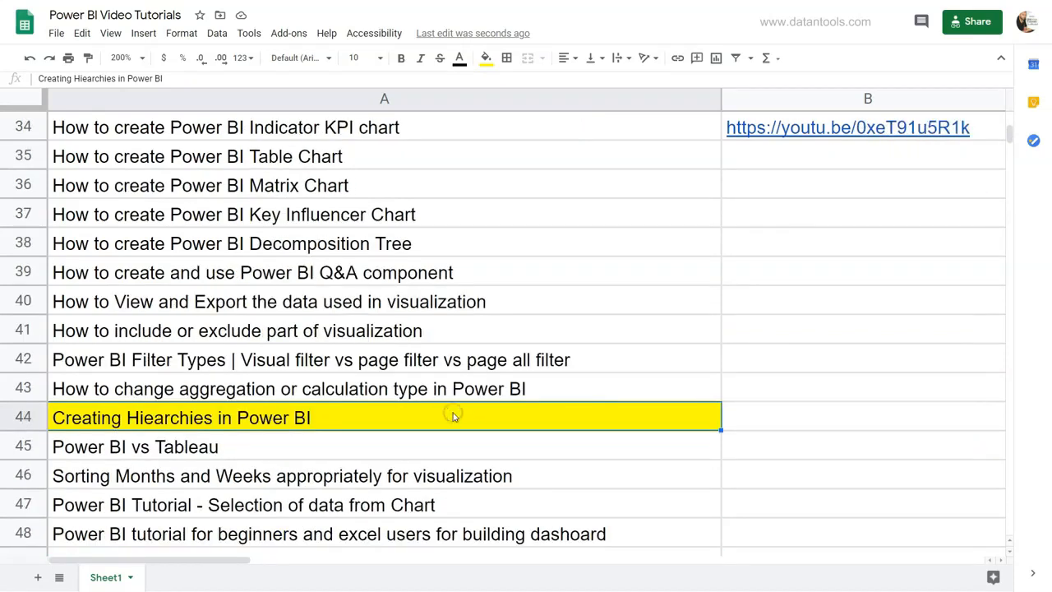
Step: Switch to Power BI Desktop and create a clustered column chart of Sales by Product Category on Page 3
key("alt+Tab")
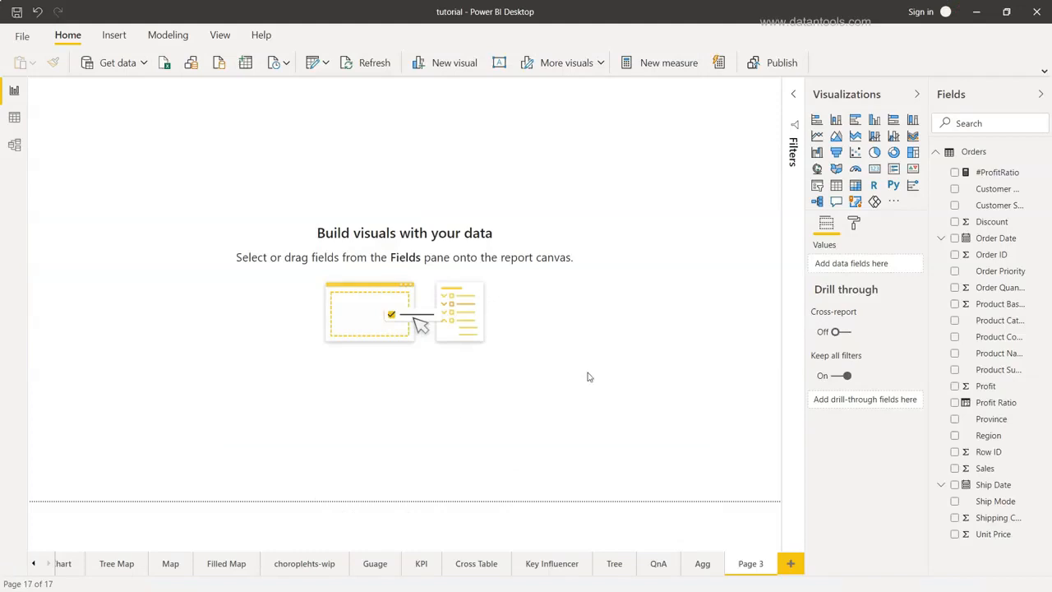
left_click(873, 119)
left_click_drag(141, 186, 457, 345)
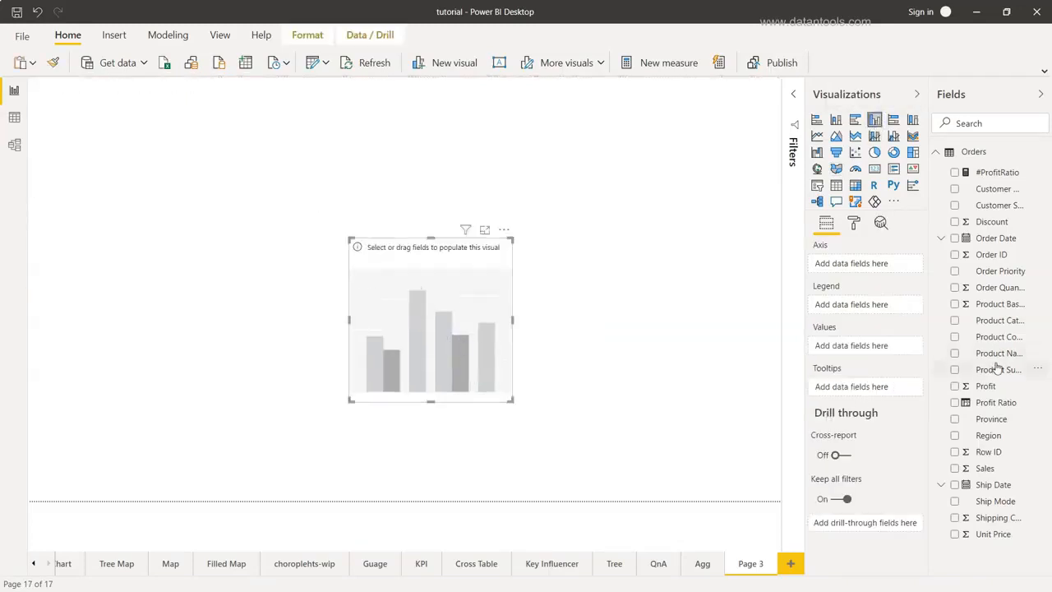
left_click(953, 321)
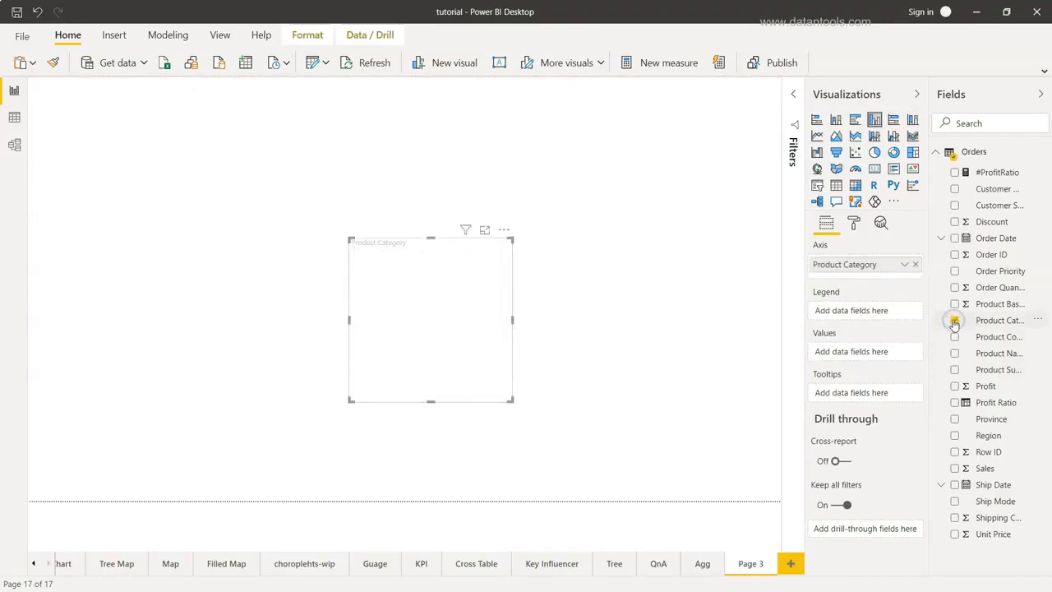
left_click(954, 468)
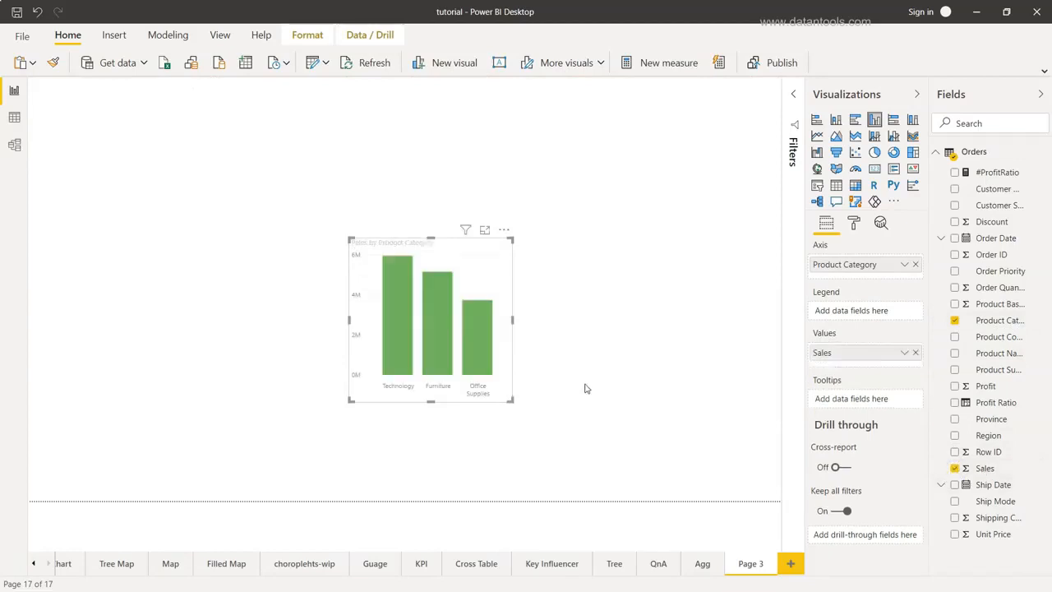
Step: Enlarge the Sales by Product Category chart and highlight its Furniture column
left_click_drag(511, 401, 644, 445)
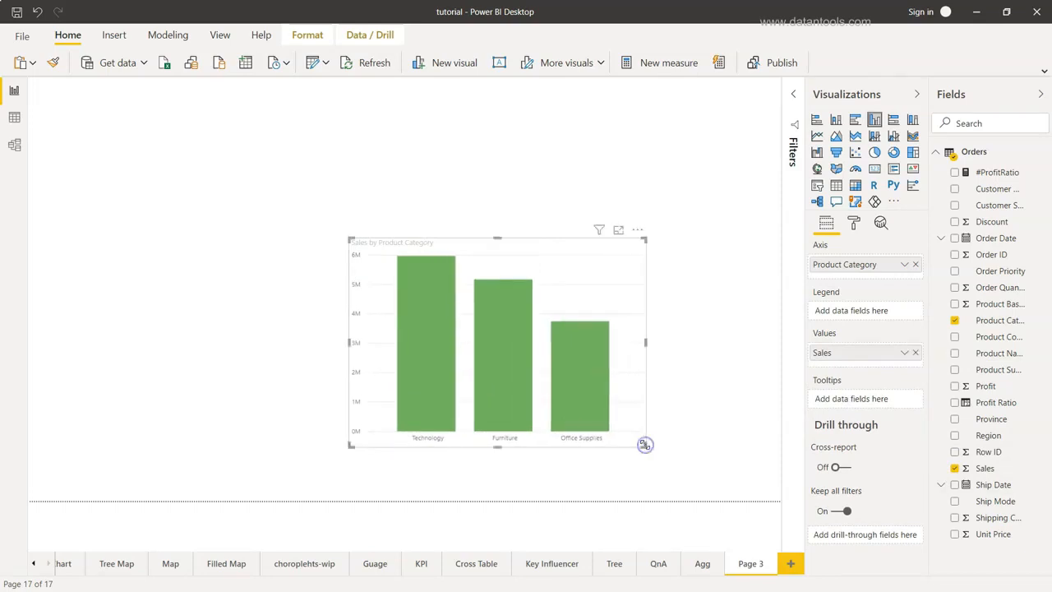
left_click(510, 328)
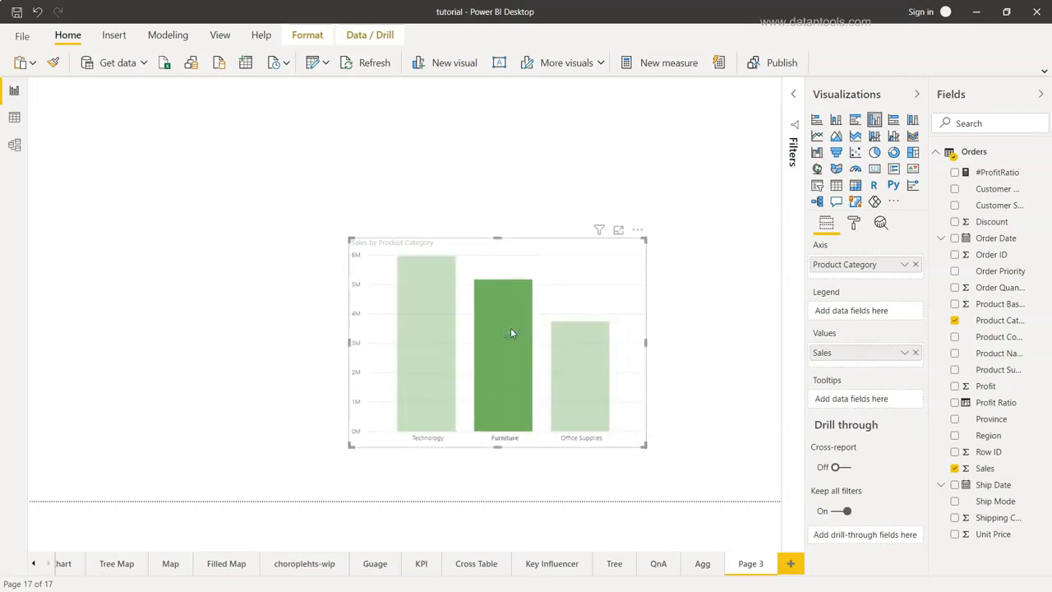
Step: Clear the column highlight and add Product Sub-Category below Product Category on the chart's axis
left_click(510, 331)
left_click(428, 329)
left_click(429, 329)
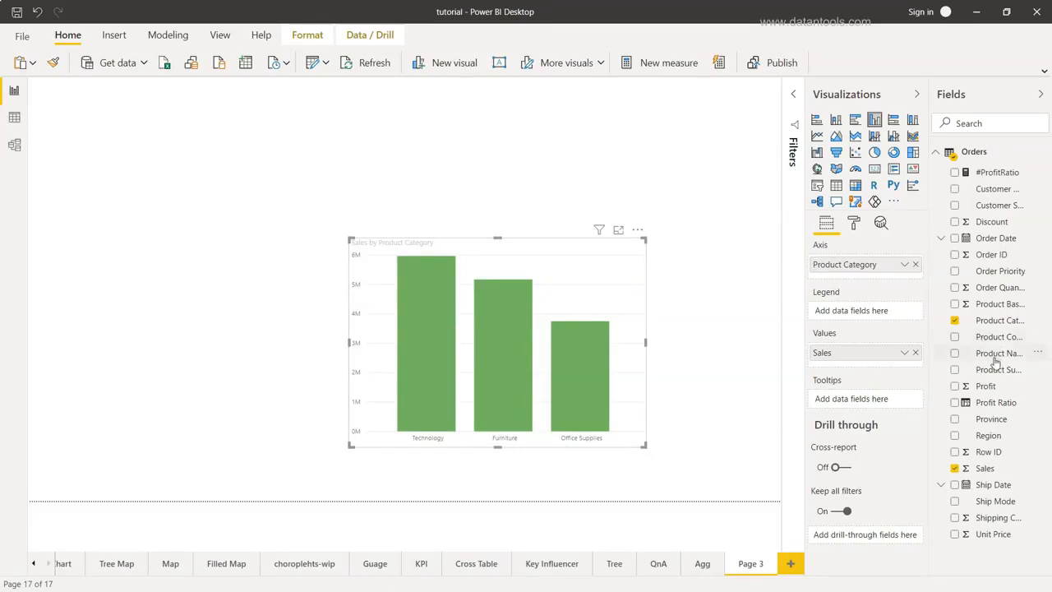
left_click(953, 371)
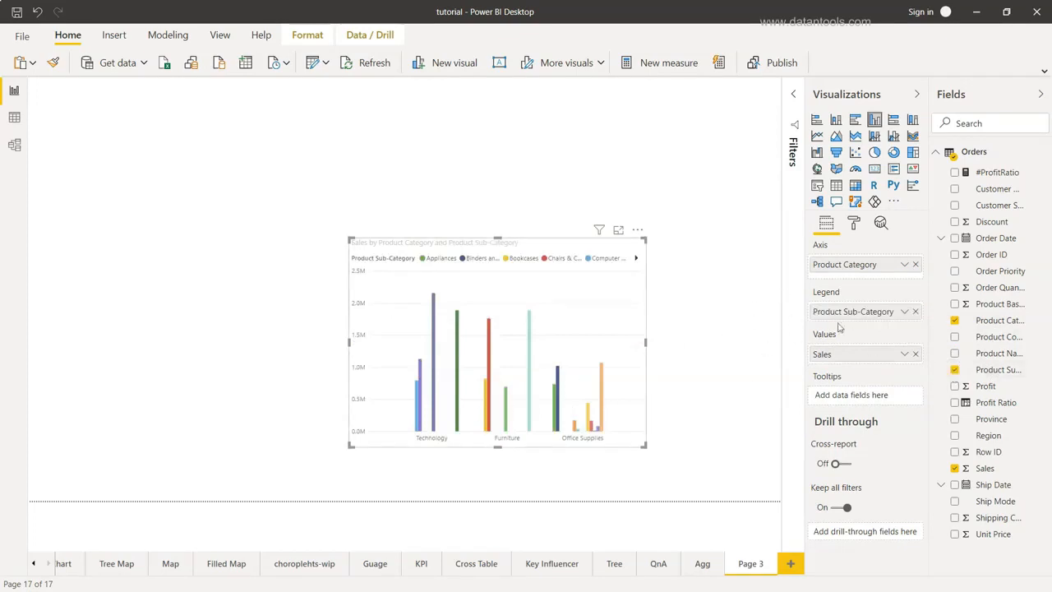
left_click_drag(857, 316, 857, 280)
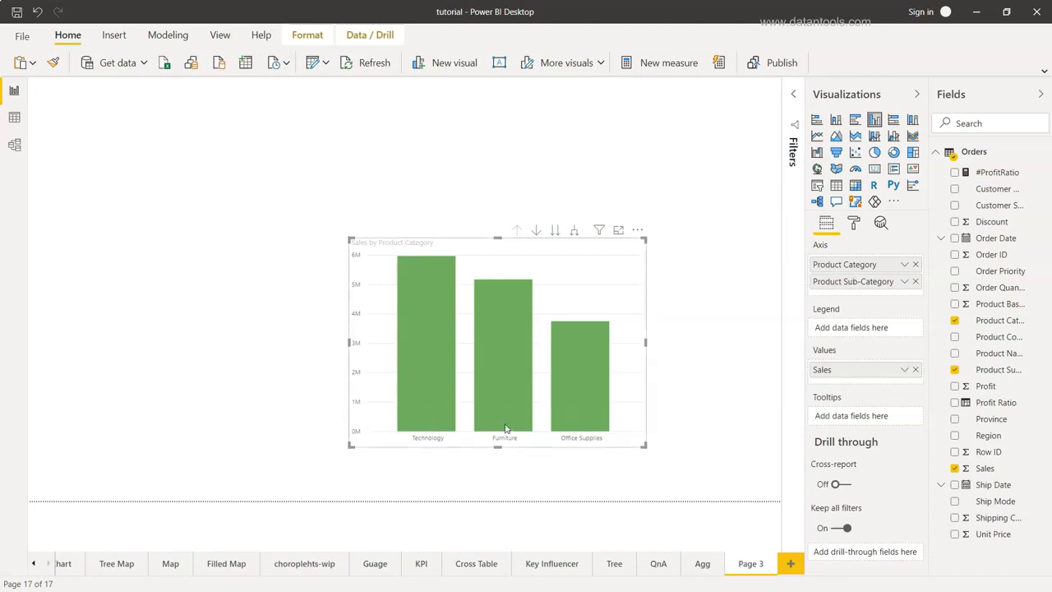
Step: Turn on drill mode for the column chart and drill down into the Office Supplies sub-categories
mouse_move(507, 428)
mouse_move(503, 362)
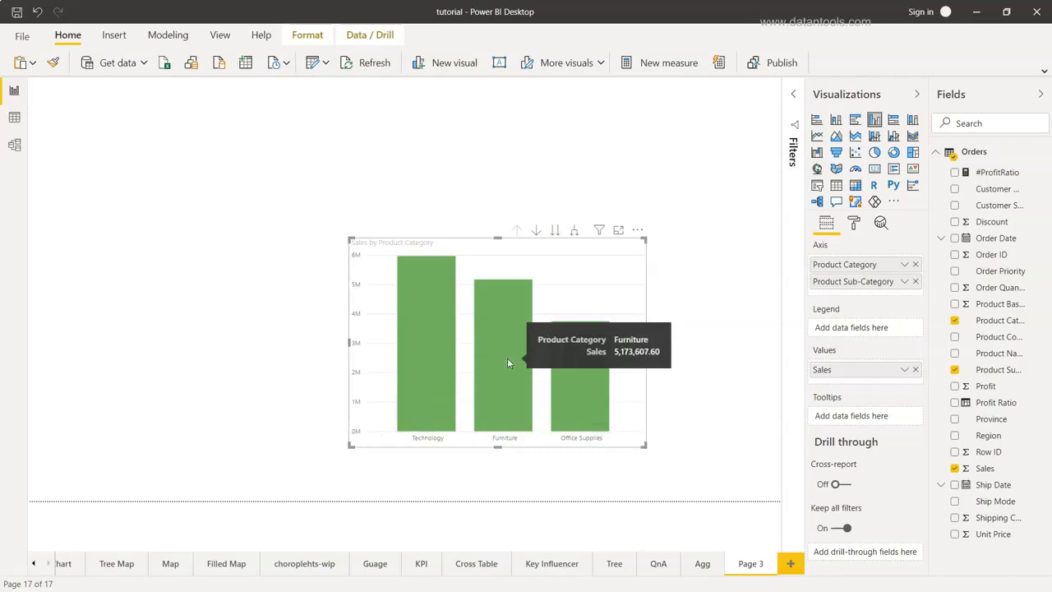
left_click(506, 362)
left_click(507, 361)
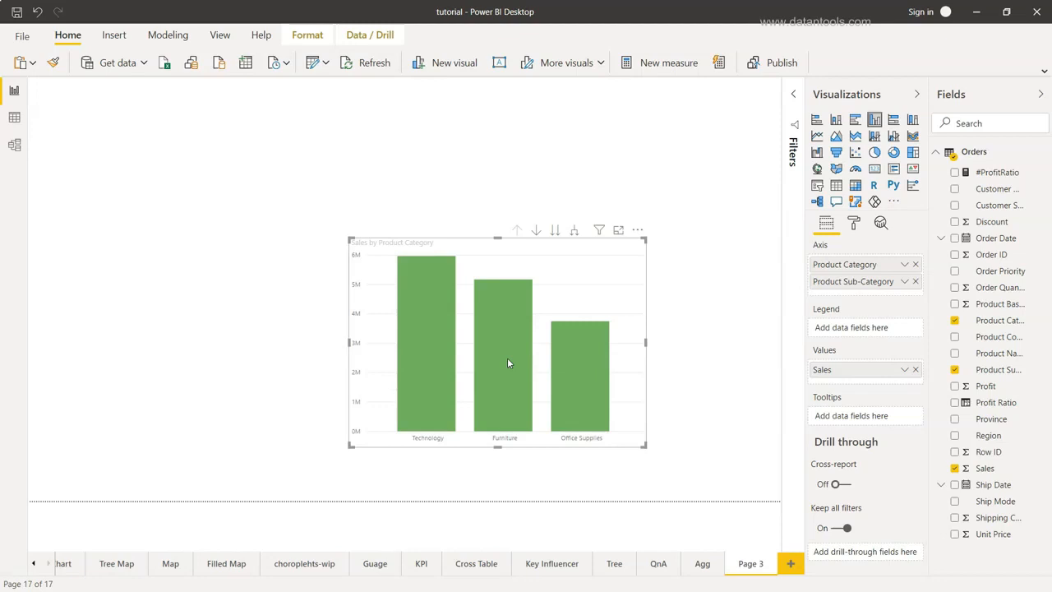
left_click(535, 232)
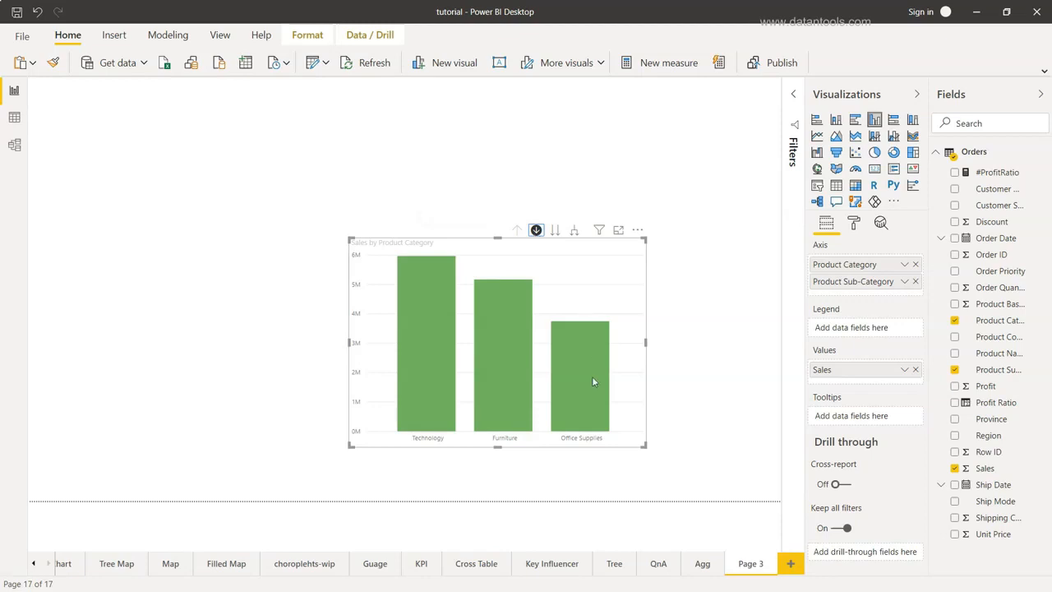
mouse_move(593, 382)
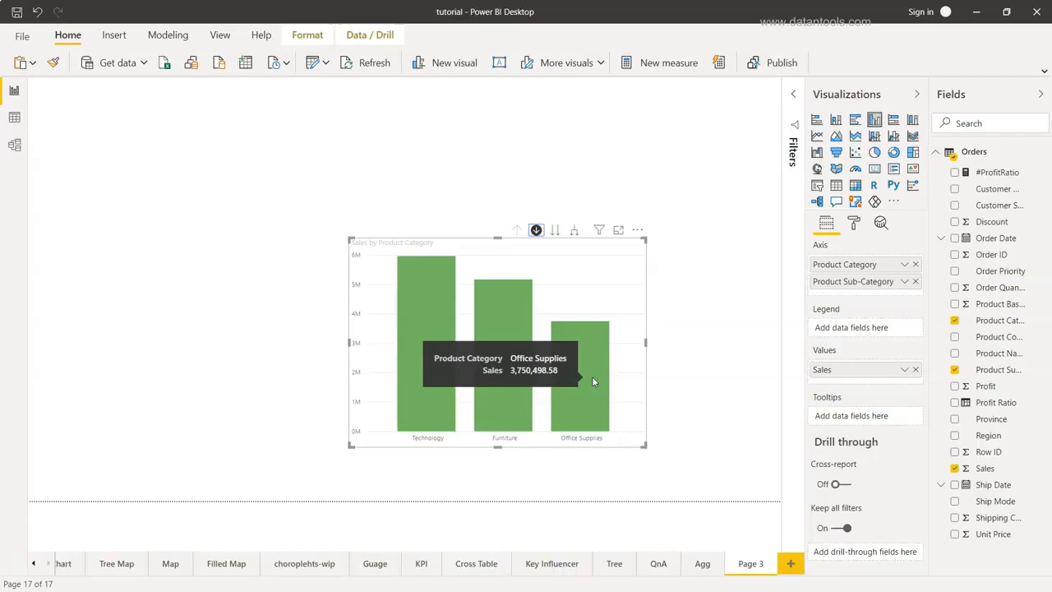
left_click(594, 380)
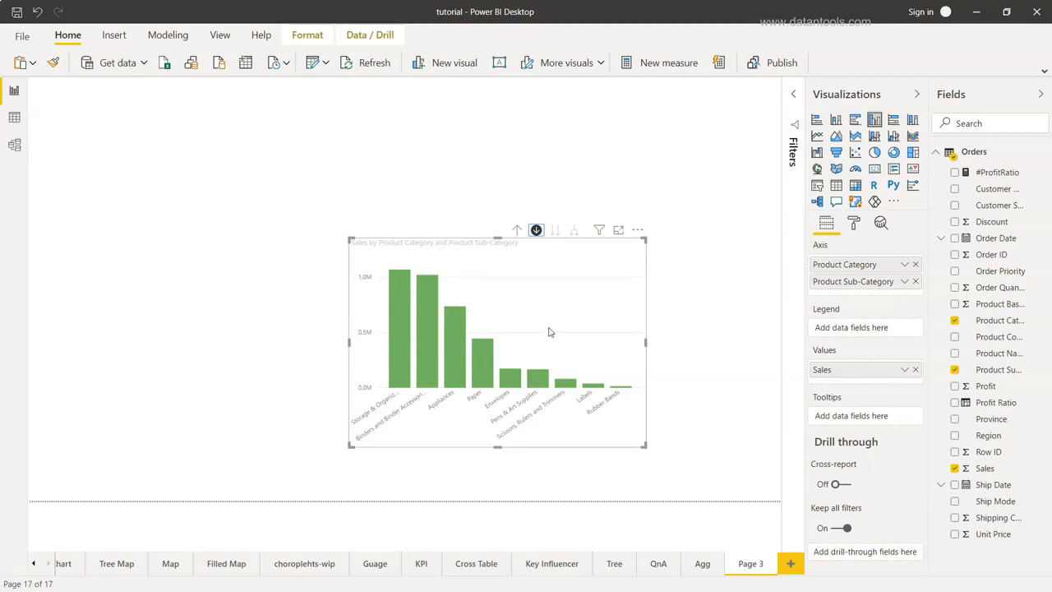
Step: Drill back up to the product categories, view Technology's sub-categories, and return to the category level
left_click(516, 231)
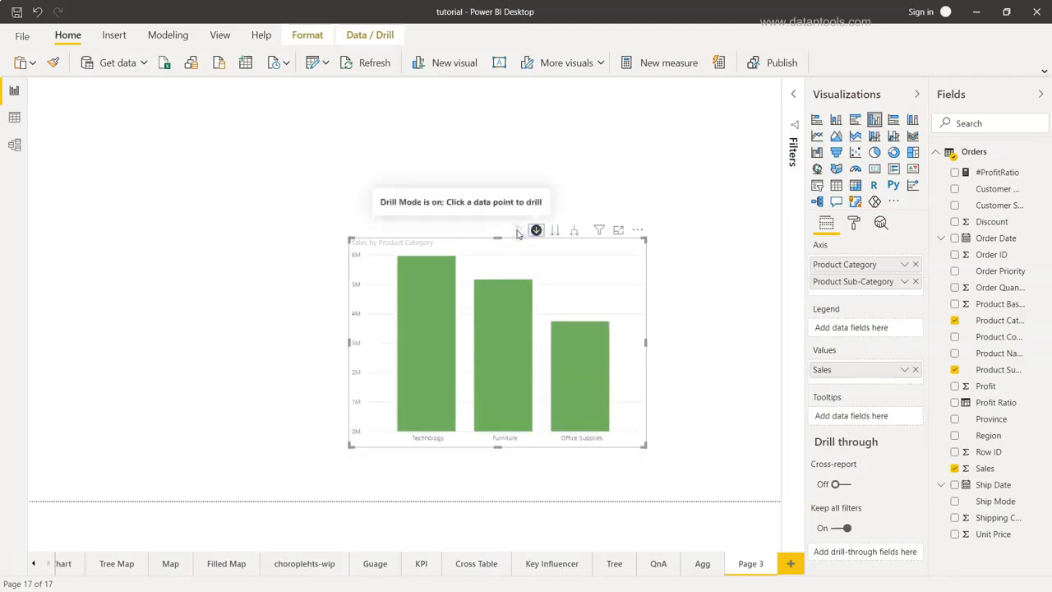
left_click(425, 347)
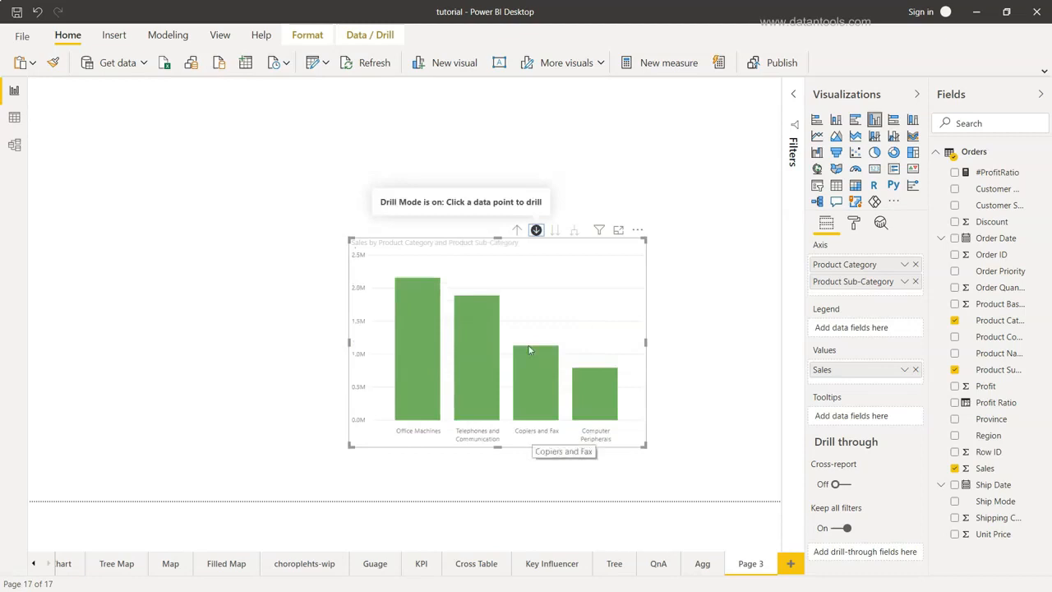
left_click(516, 230)
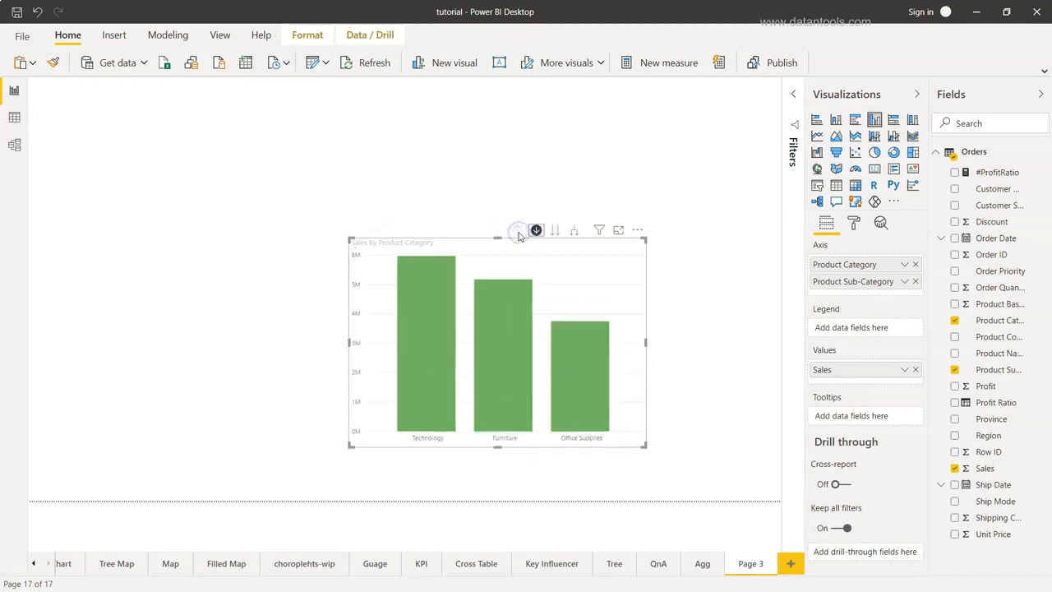
Step: Take the whole chart to the Product Sub-Category level and move it to the upper-left area of the page
mouse_move(519, 370)
left_click(555, 232)
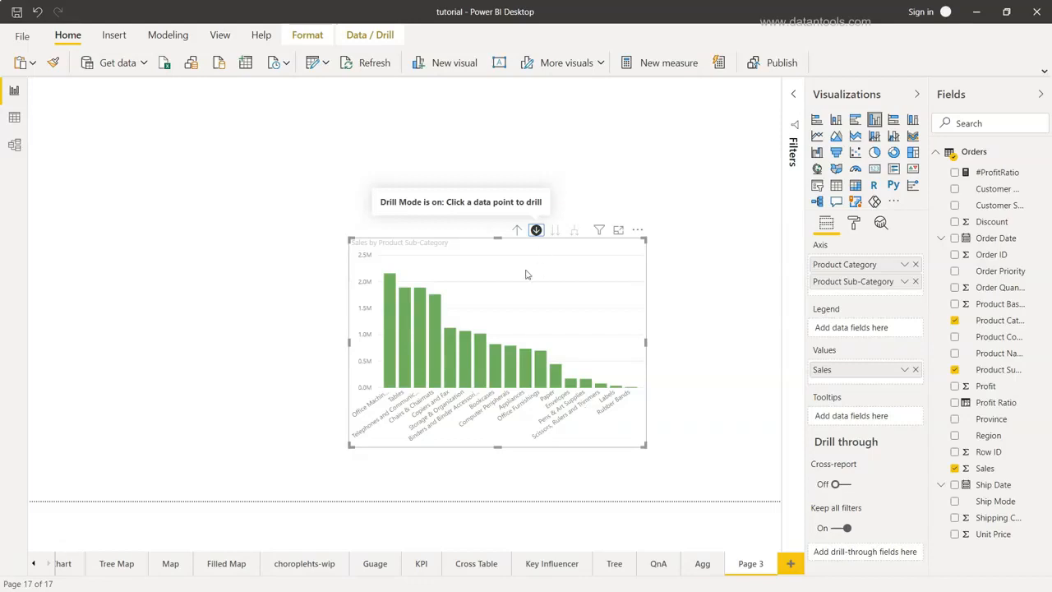
left_click_drag(524, 272, 260, 204)
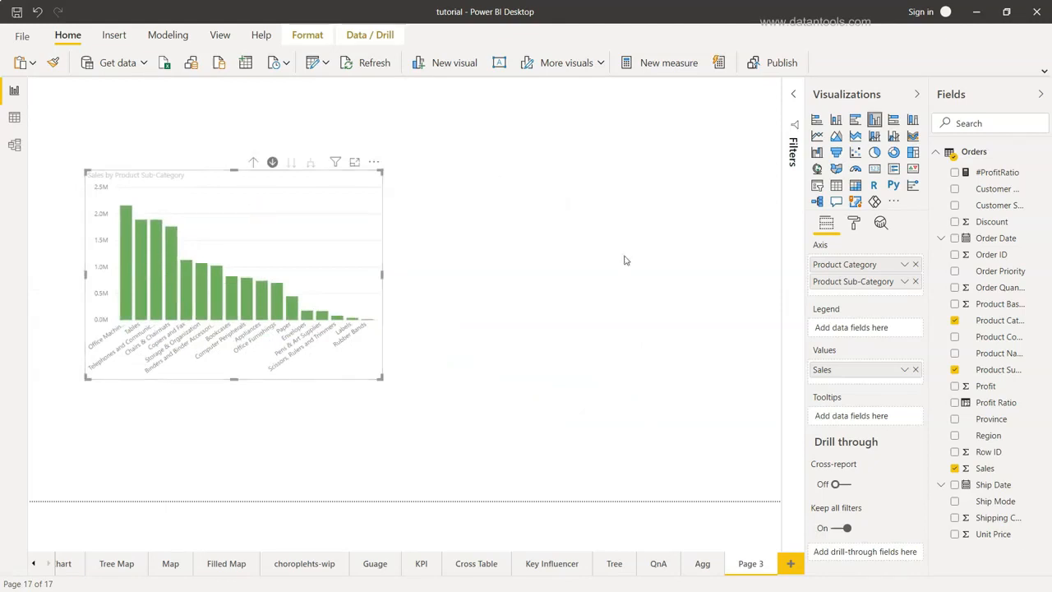
Step: Convert the chart to a matrix and try drilling into Technology and back up, ending on the Product Sub-Category level
left_click(855, 185)
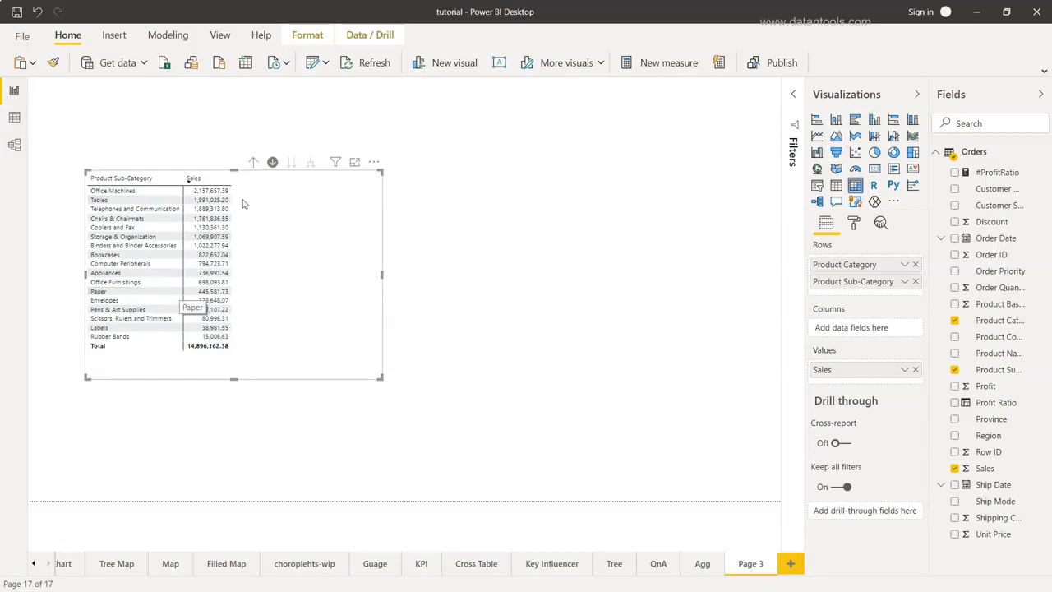
left_click(252, 163)
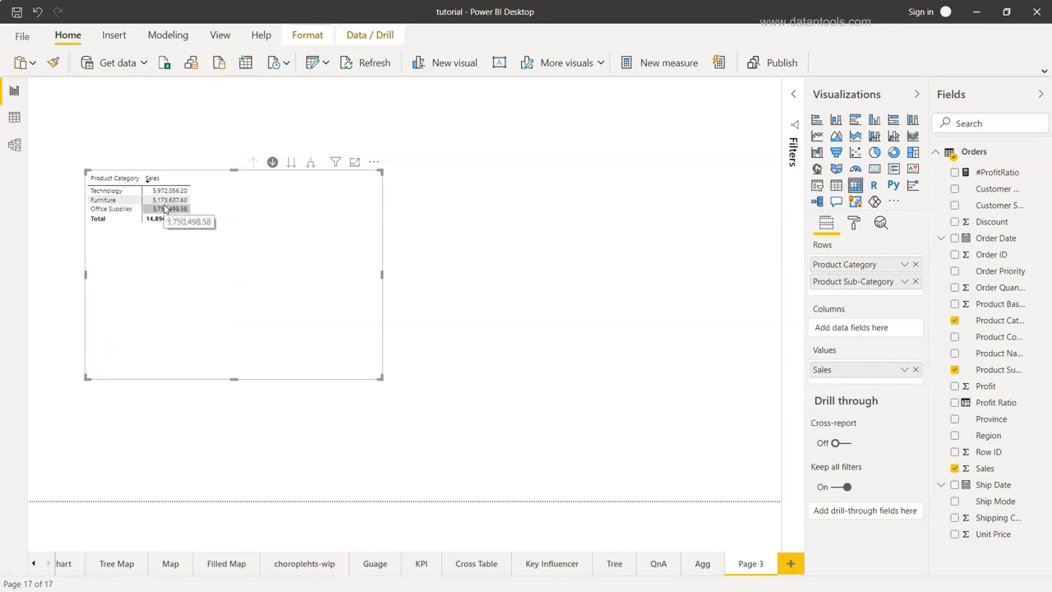
left_click(117, 191)
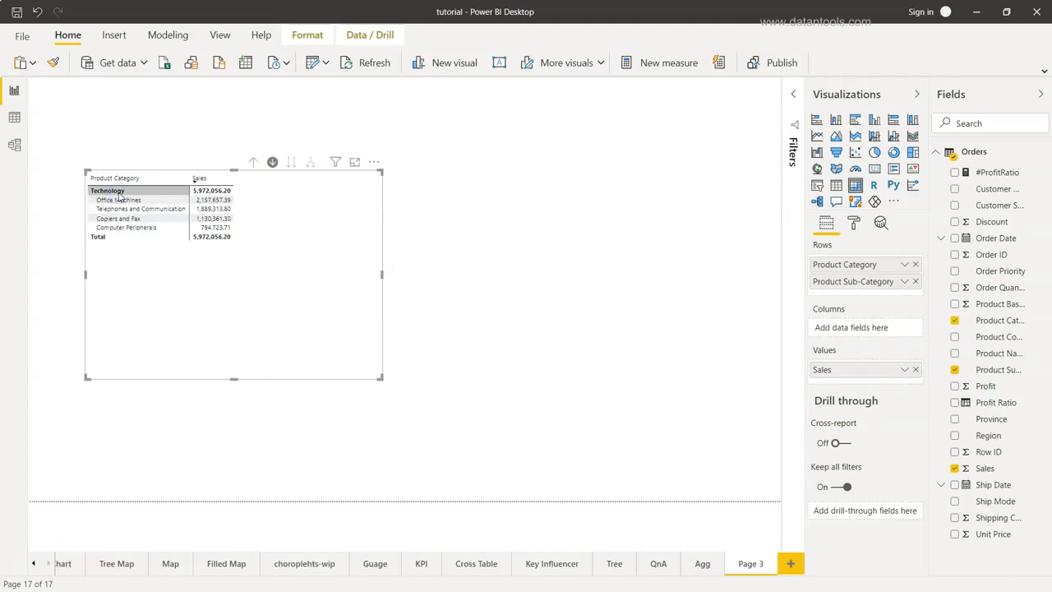
left_click(252, 162)
left_click(292, 162)
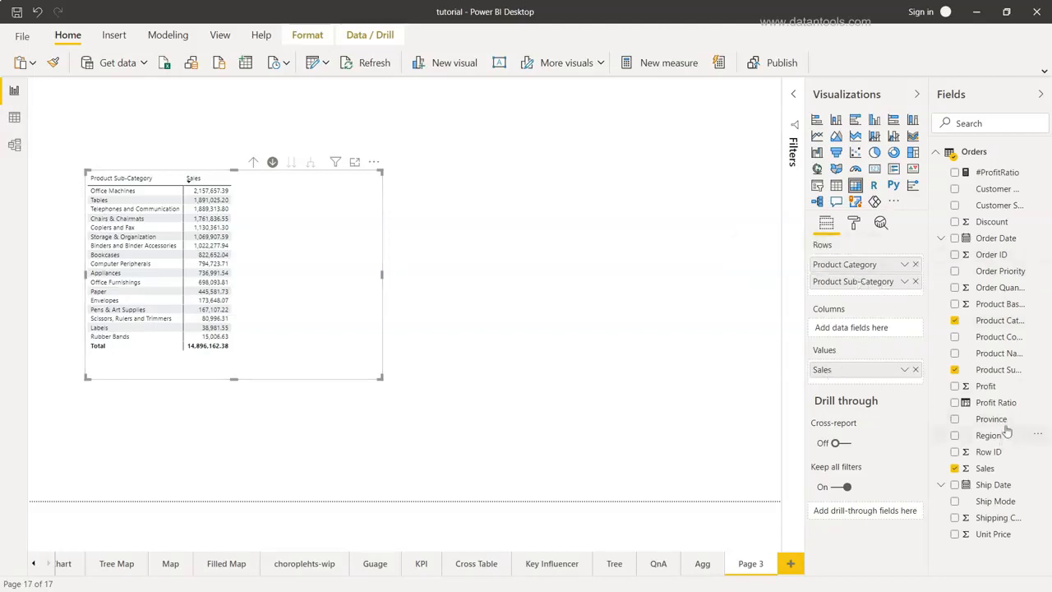
Step: Add Product Name below Product Sub-Category in the matrix rows and drill into Bookcases
left_click_drag(993, 353, 872, 294)
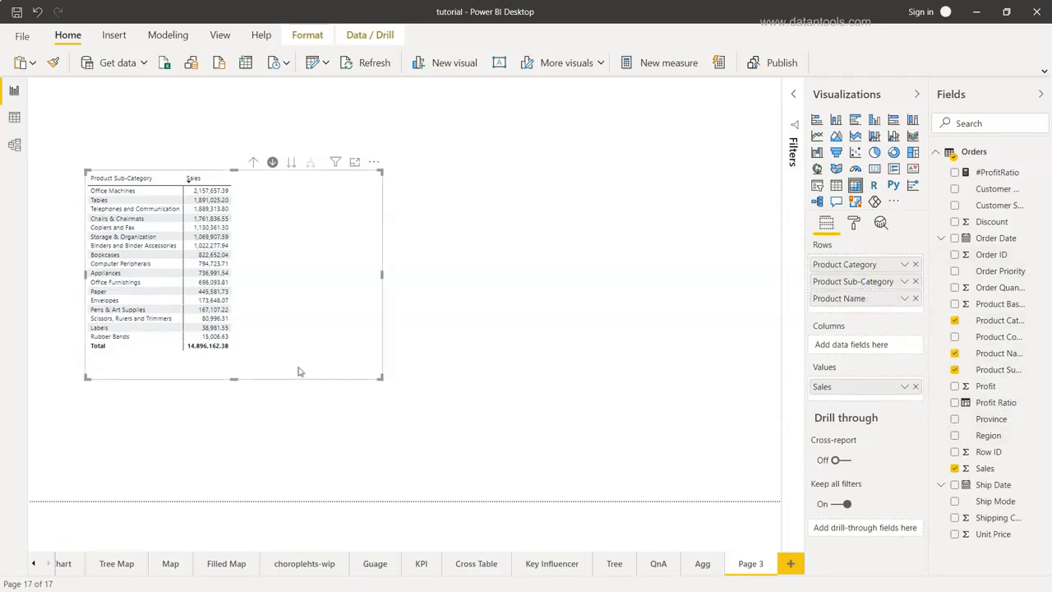
left_click(112, 257)
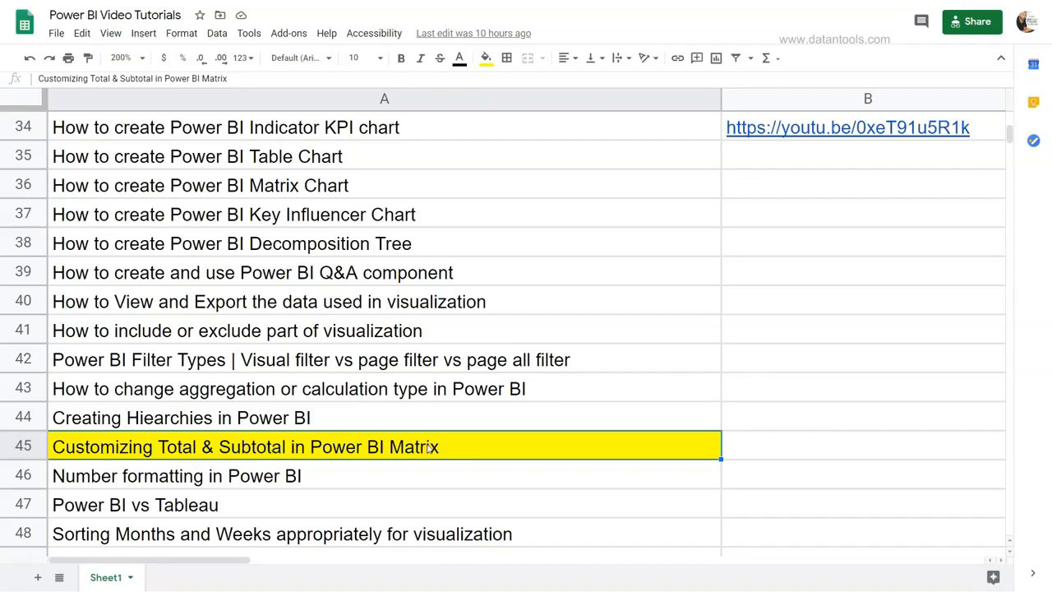
Step: Examine the video titles and links in the Power BI Video Tutorials spreadsheet in Google Sheets
scroll(427, 449, "up", 4)
scroll(427, 448, "up", 2)
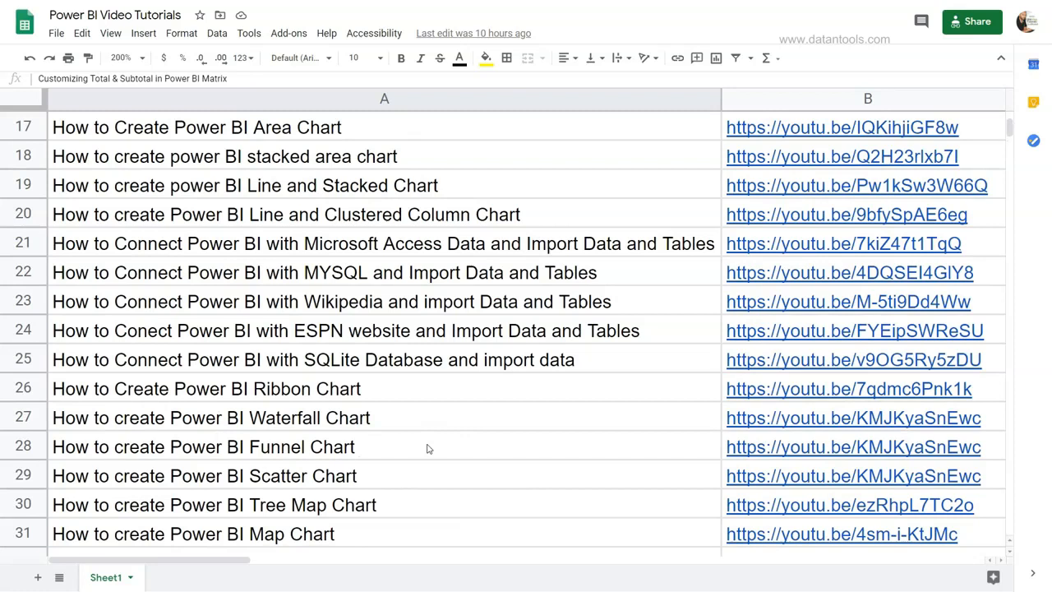
scroll(427, 448, "up", 2)
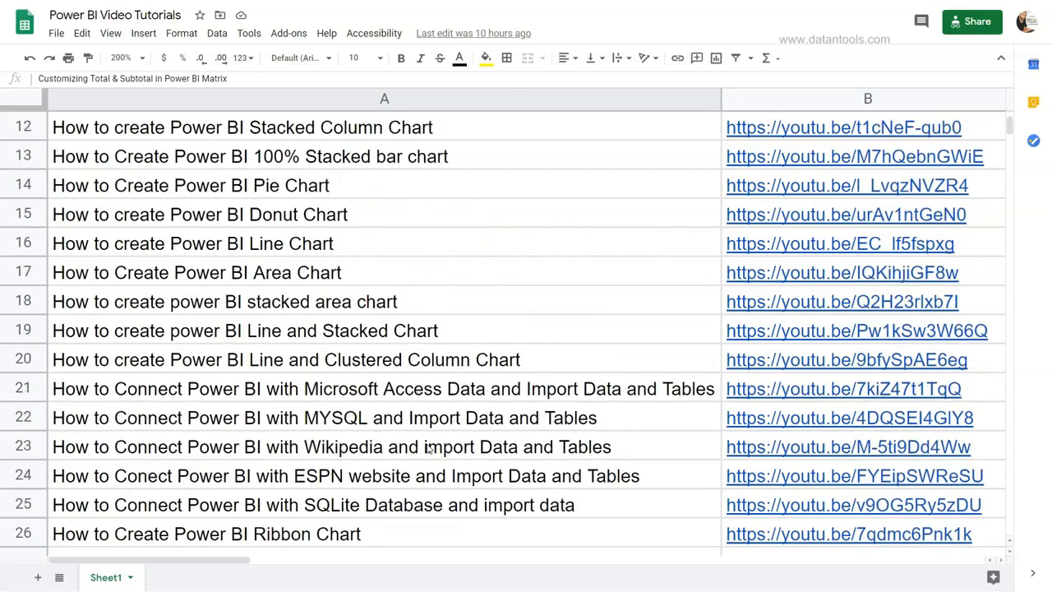
scroll(427, 448, "up", 4)
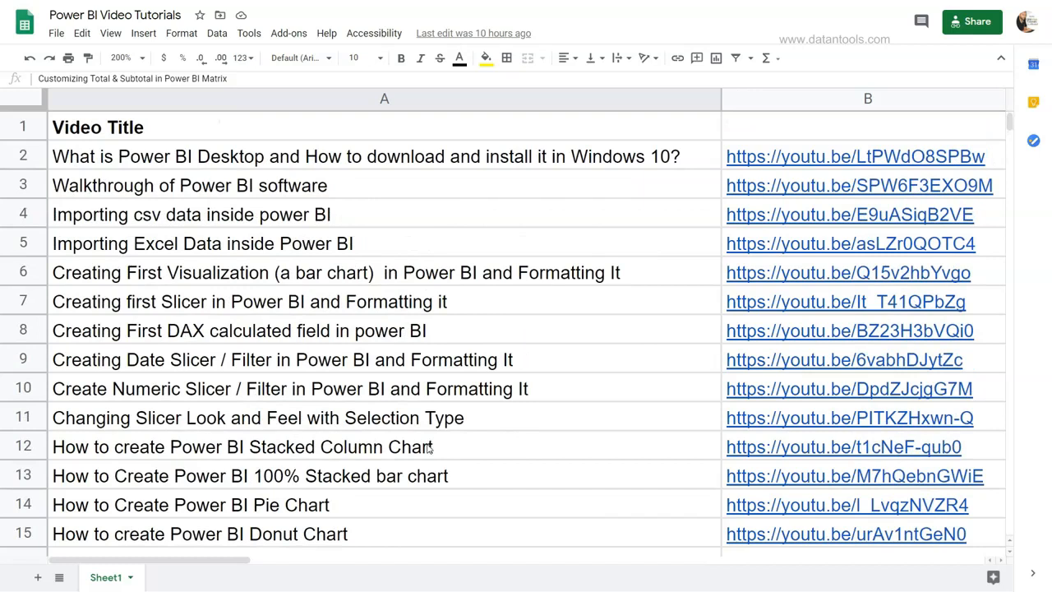
mouse_move(843, 362)
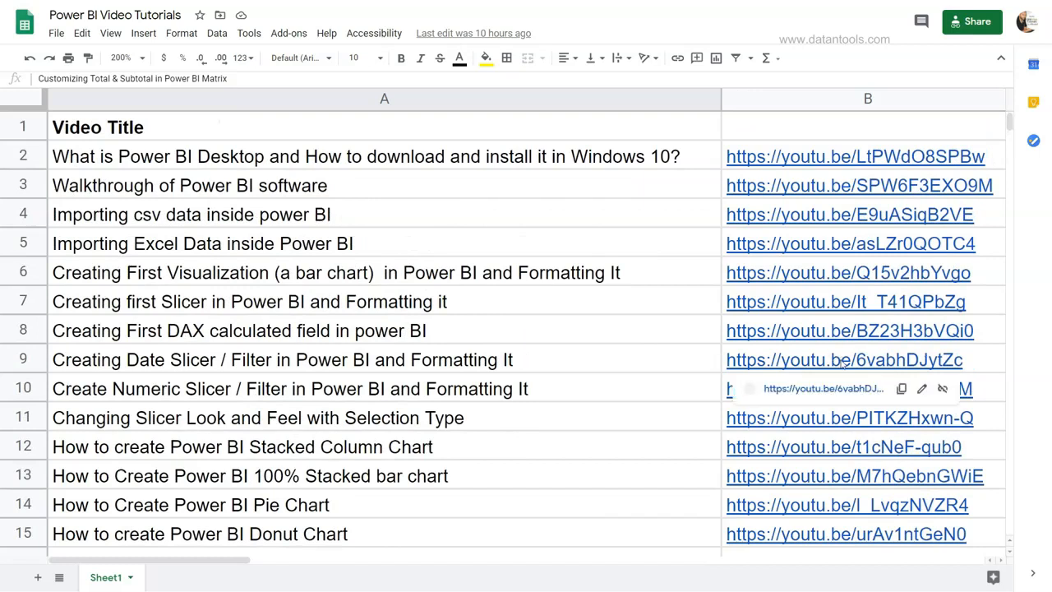
scroll(579, 413, "down", 12)
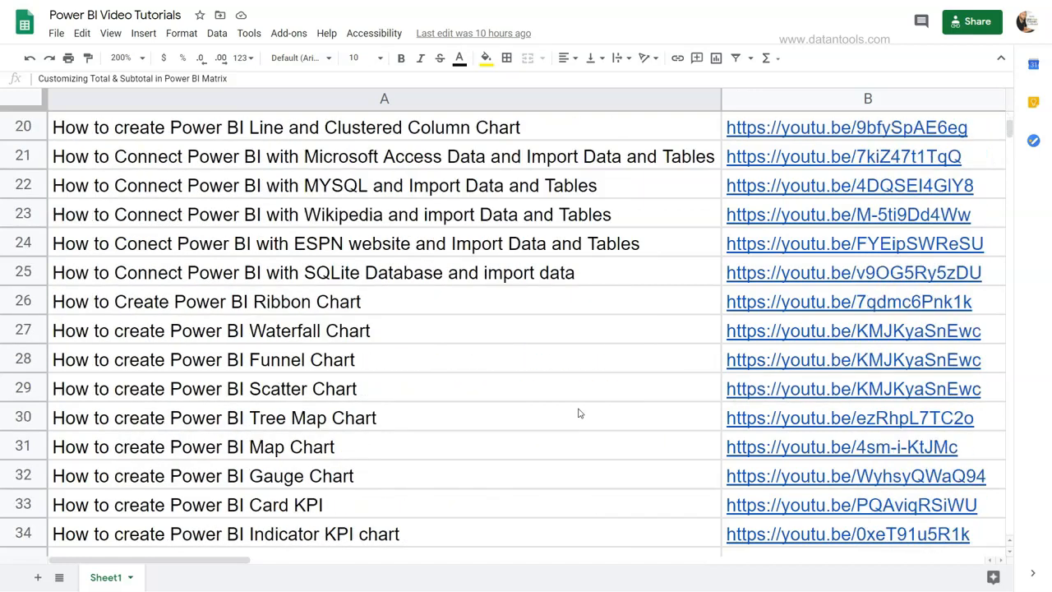
scroll(580, 413, "down", 1)
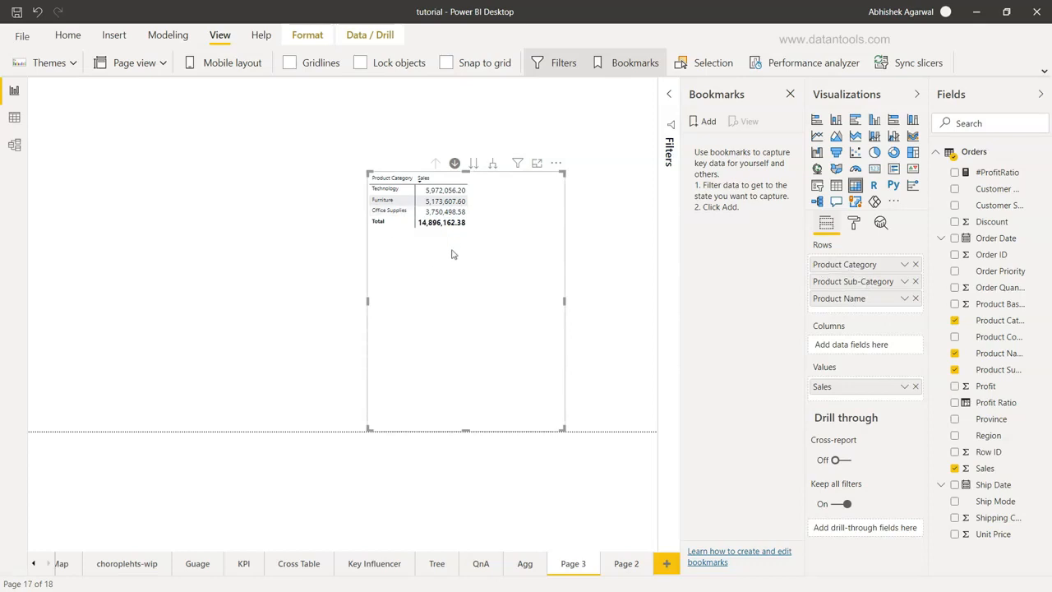
Step: In the Power BI Desktop matrix, view the sub-category level alone, go back up, and expand all categories by one level
left_click(473, 163)
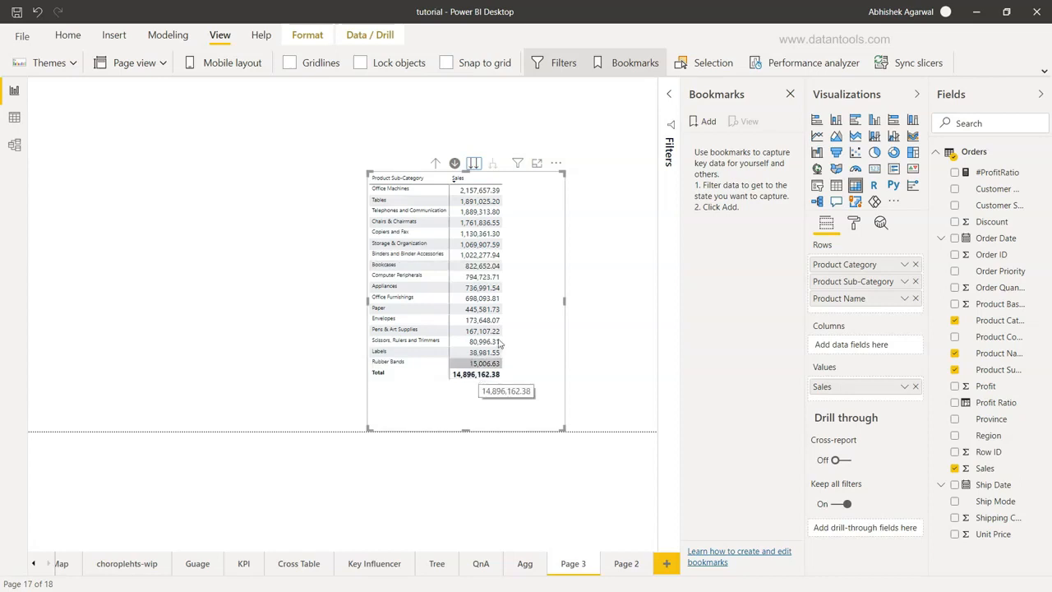
left_click(436, 164)
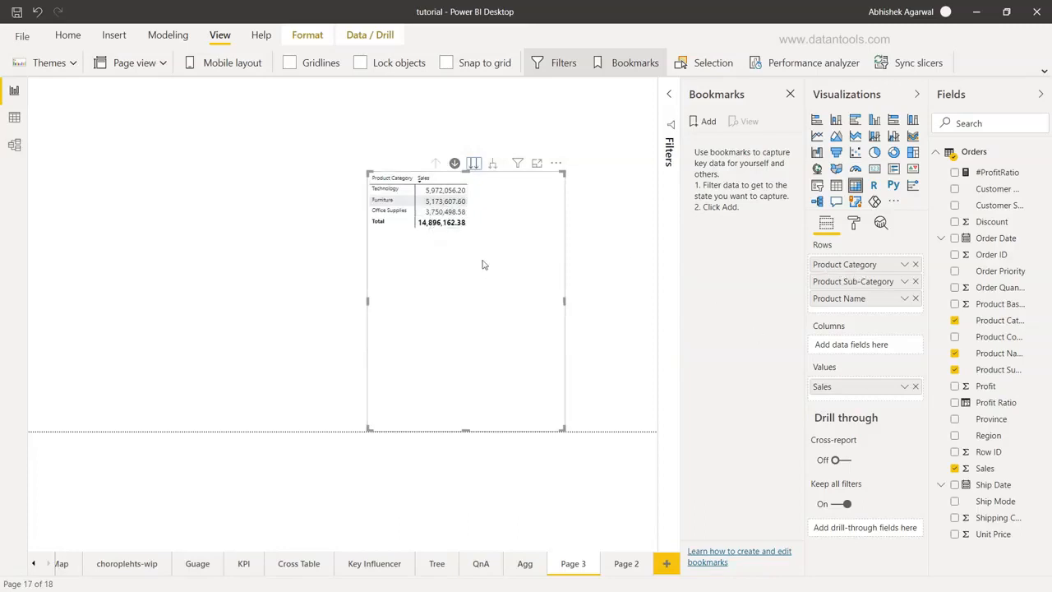
left_click(493, 164)
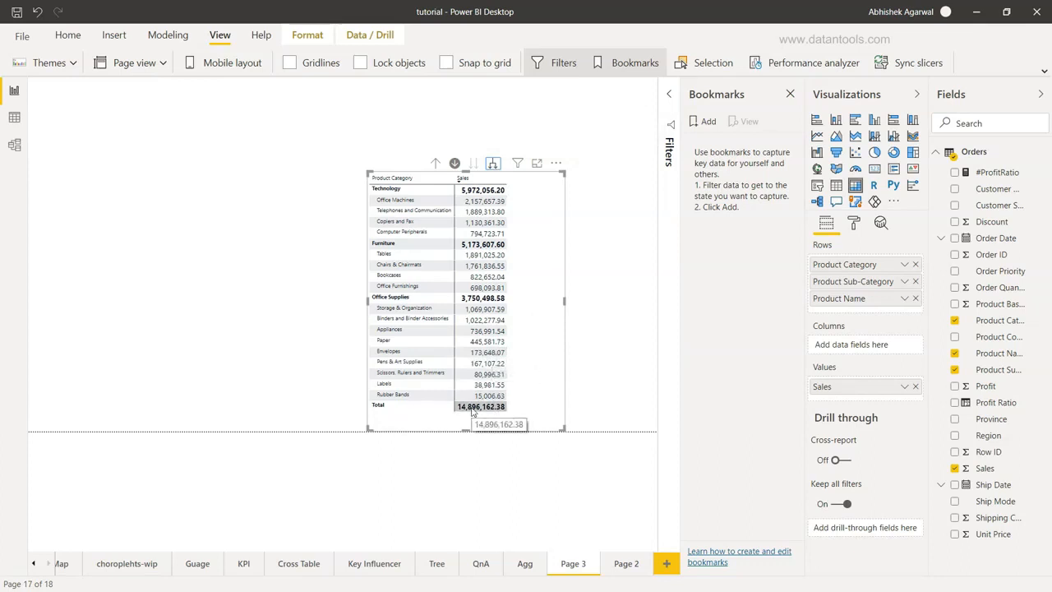
Step: Open the matrix's Subtotals formatting settings and switch row subtotals off and back on
left_click(857, 224)
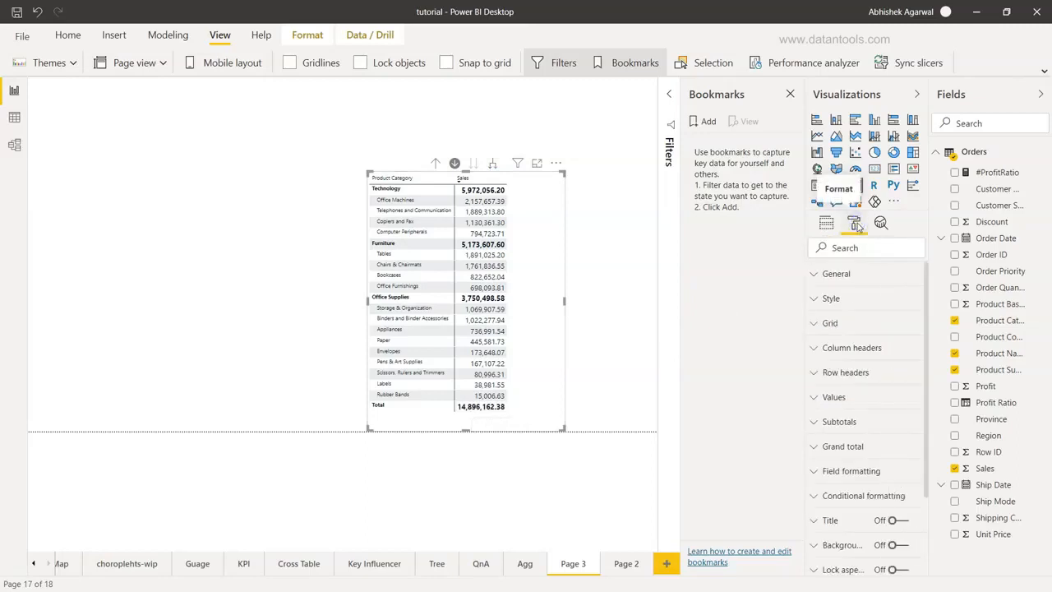
left_click(832, 423)
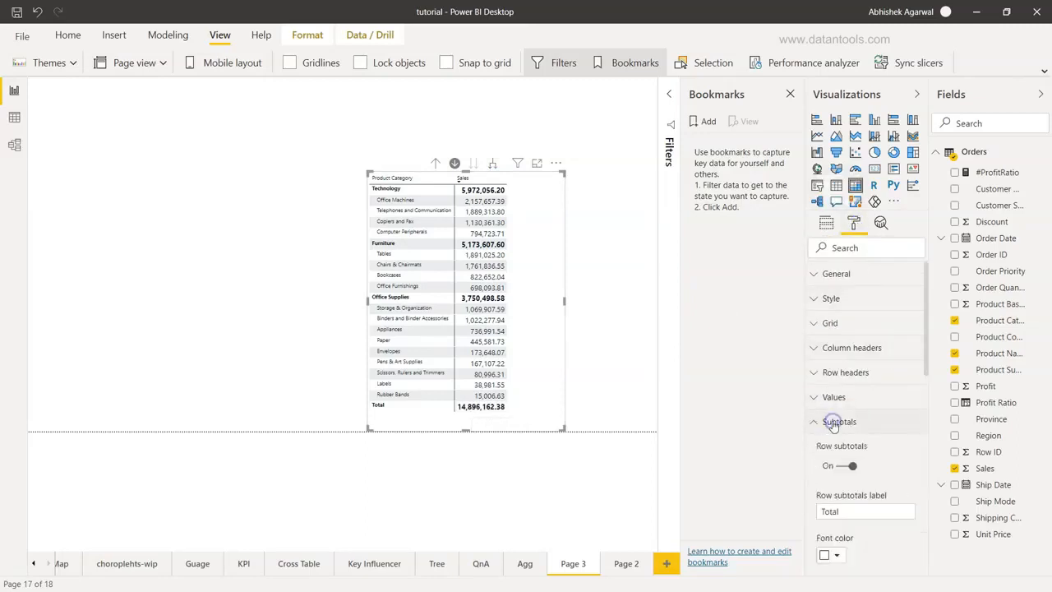
scroll(832, 422, "down", 3)
scroll(832, 421, "down", 1)
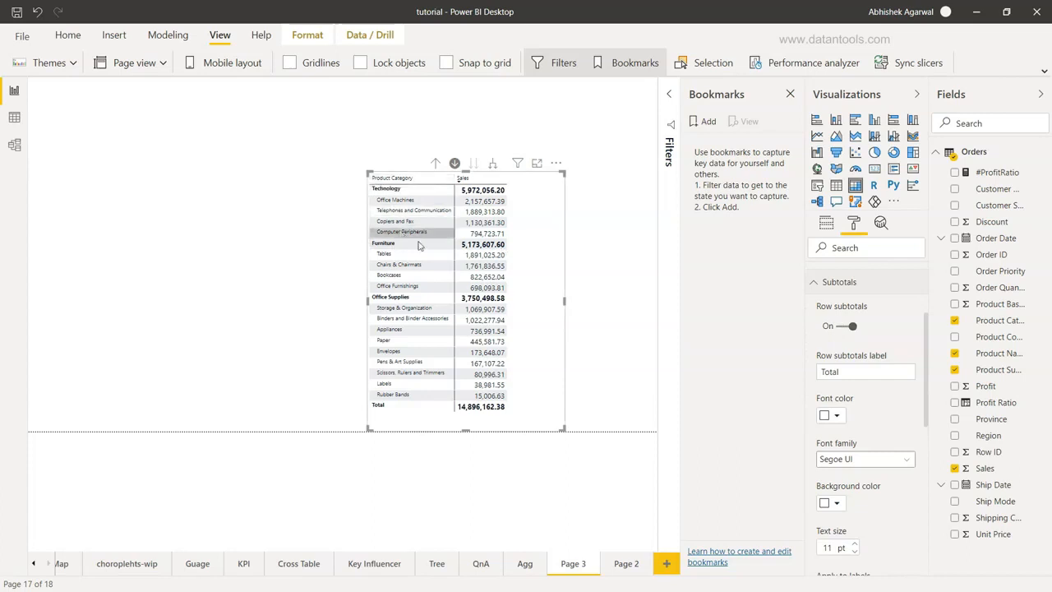
left_click(842, 327)
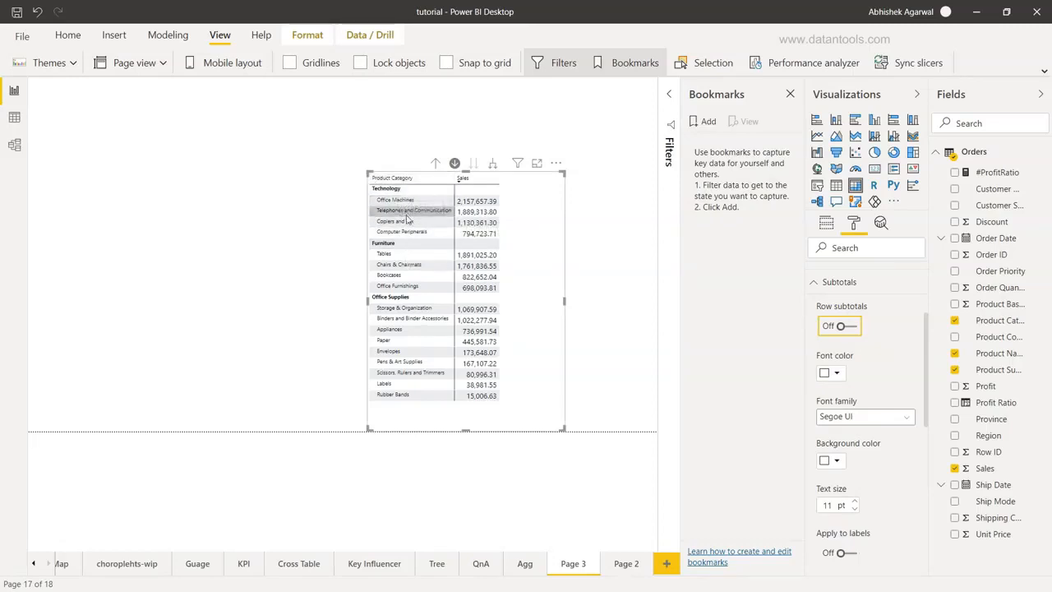
left_click(849, 328)
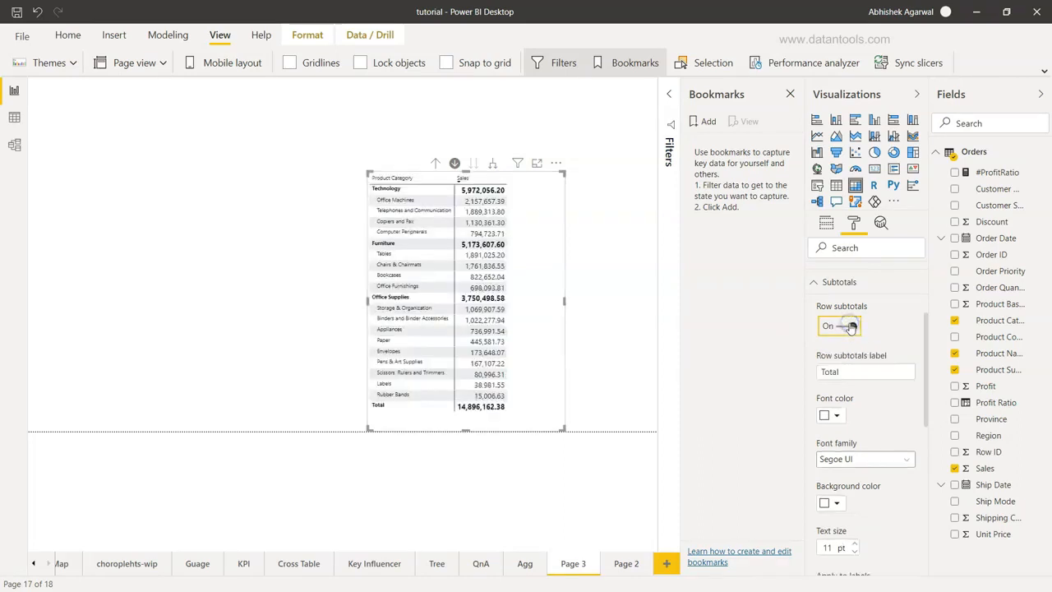
Step: Give the matrix's row subtotals a light orange background and apply the subtotal formatting to the labels
left_click(861, 373)
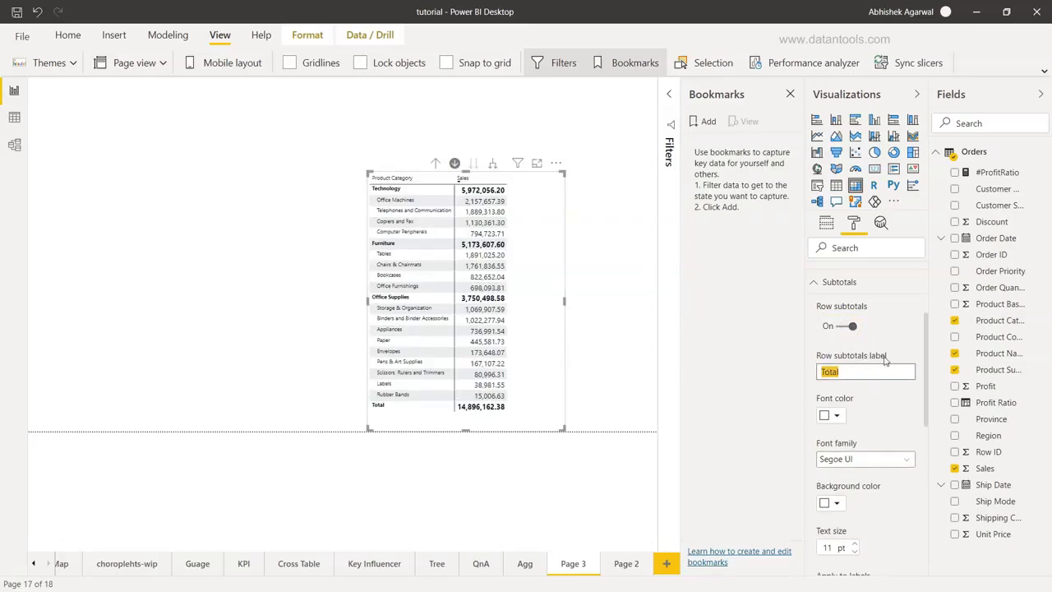
left_click(860, 376)
scroll(860, 378, "down", 1)
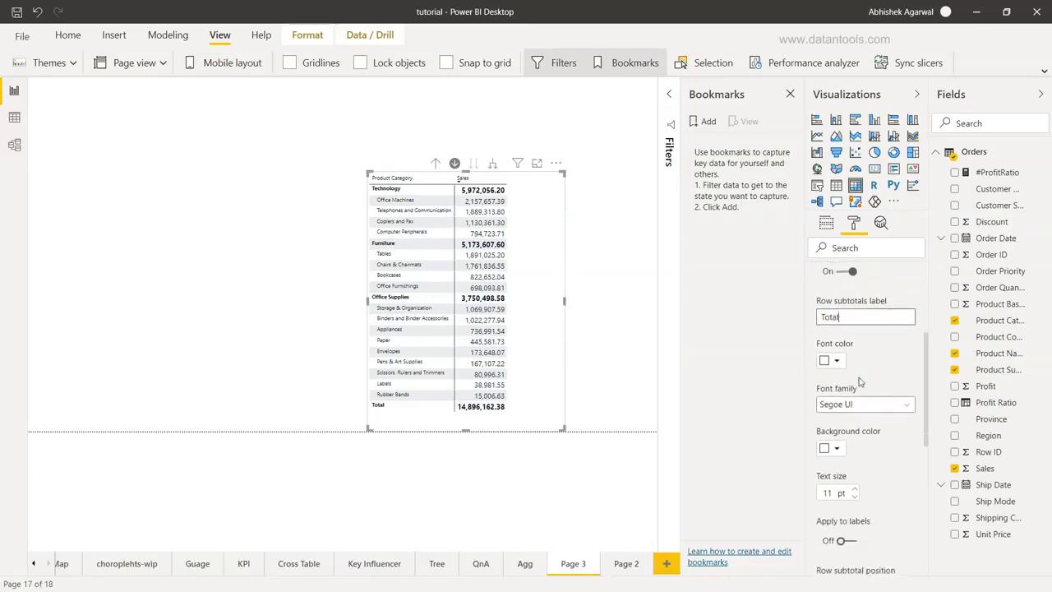
scroll(859, 380, "down", 1)
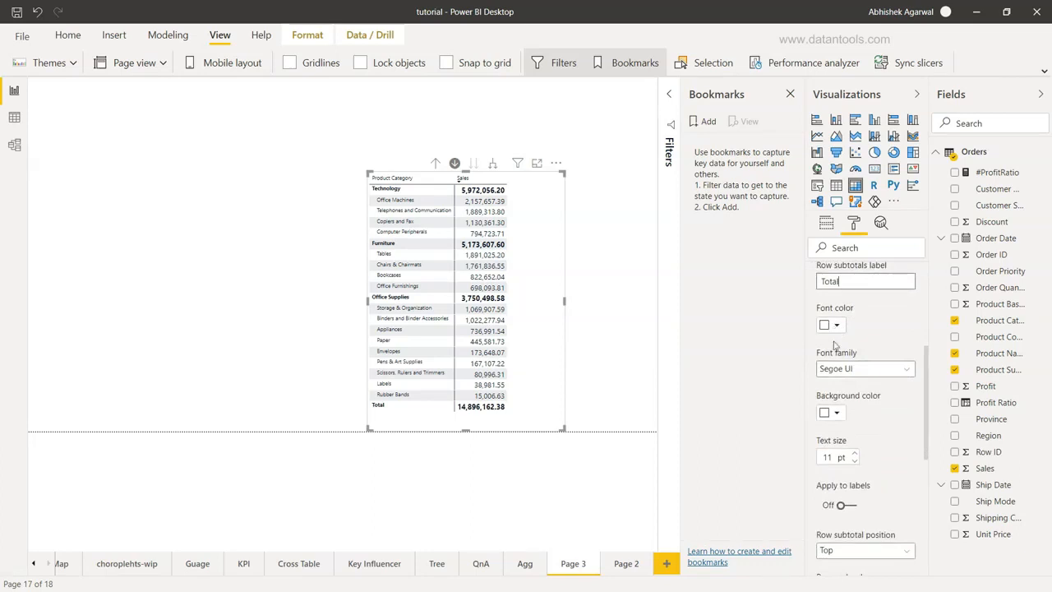
scroll(836, 331, "down", 3)
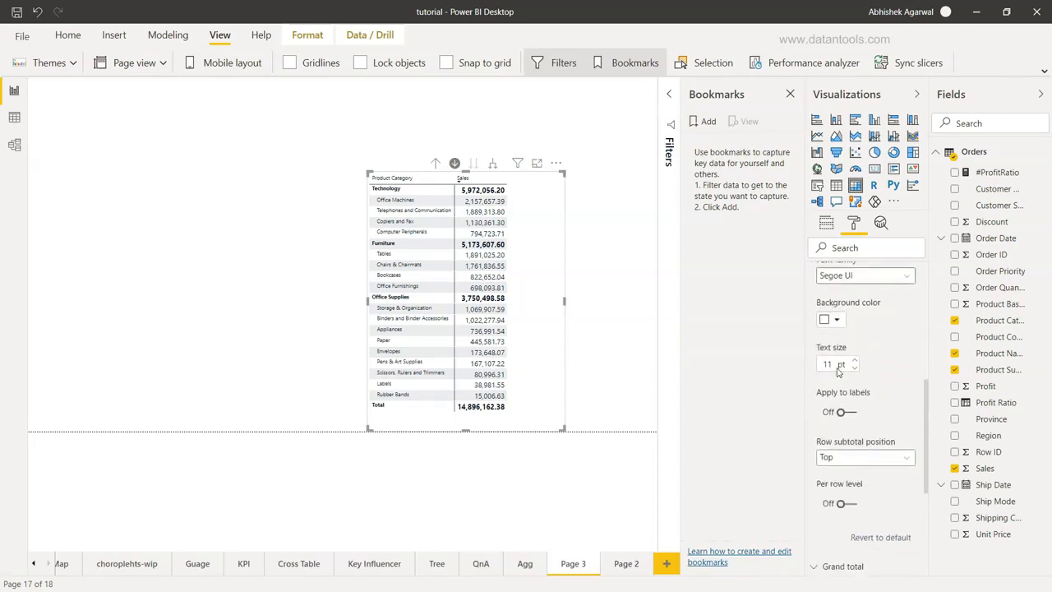
left_click(835, 313)
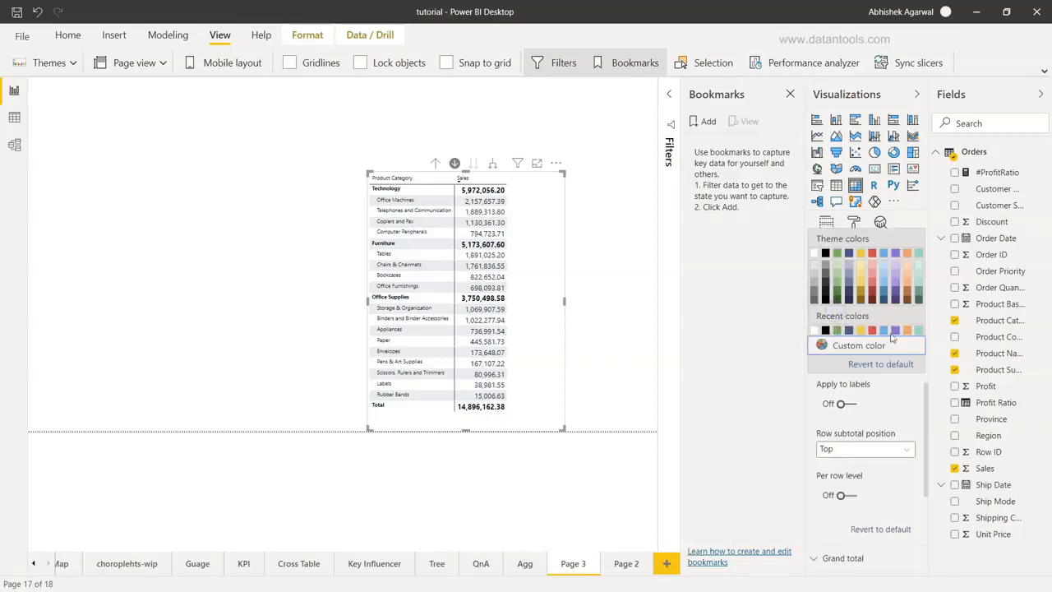
left_click(905, 265)
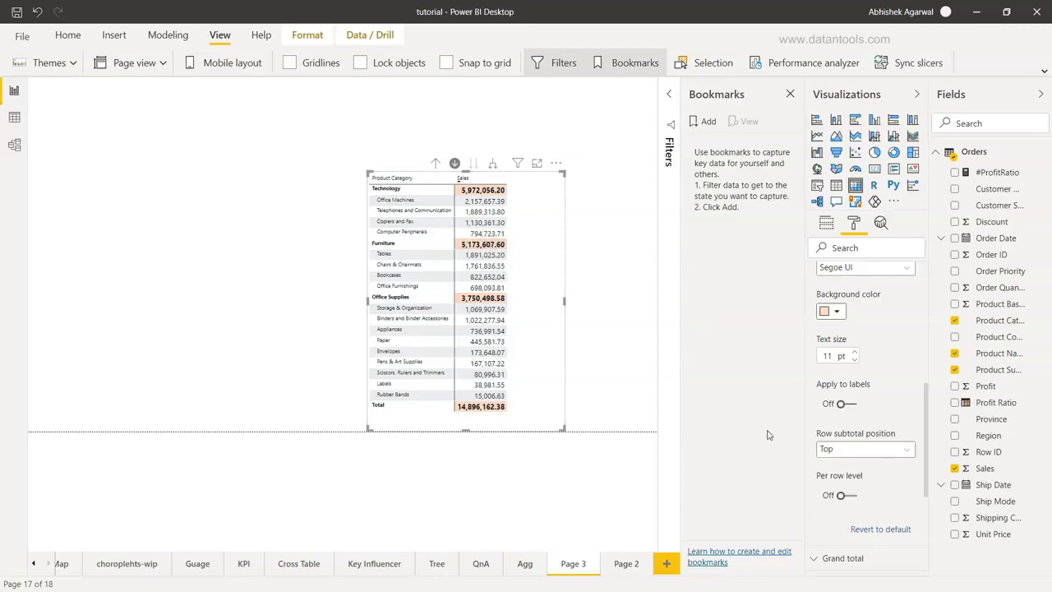
left_click(851, 404)
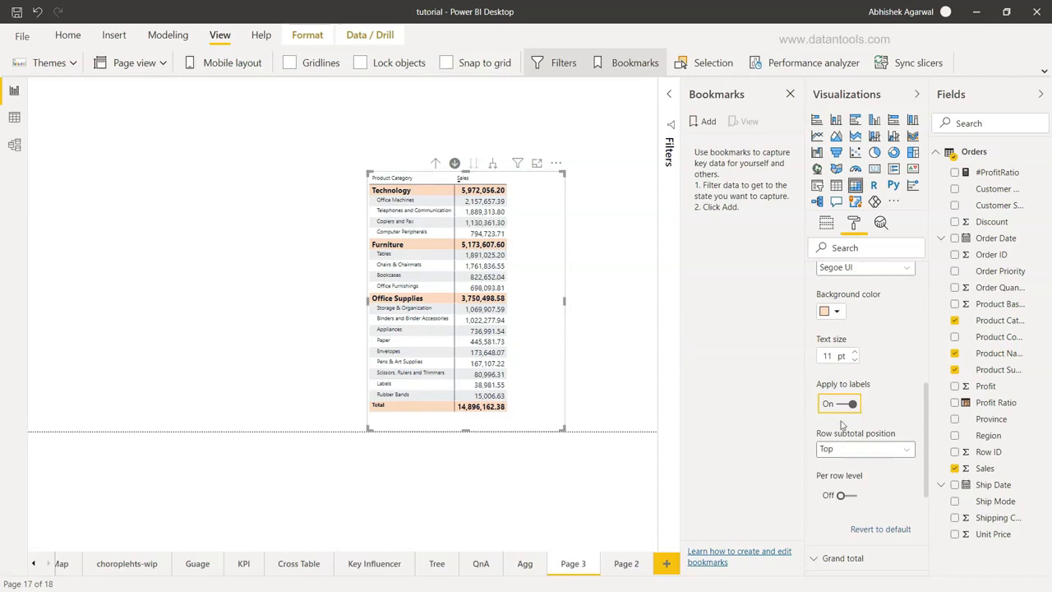
Step: Set the row subtotal position to Bottom and select the row subtotals label text
left_click(853, 452)
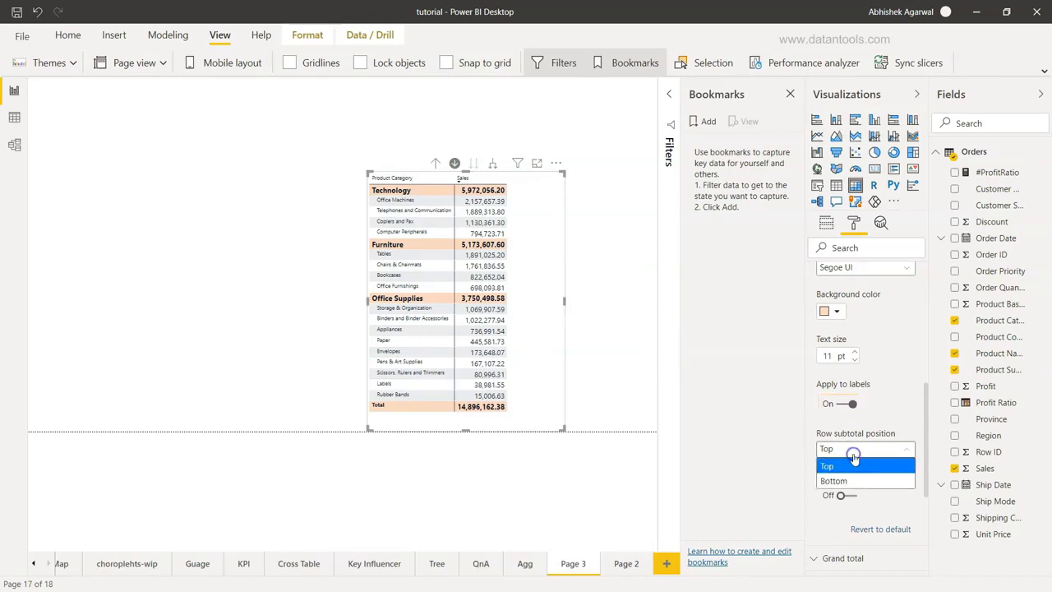
left_click(859, 480)
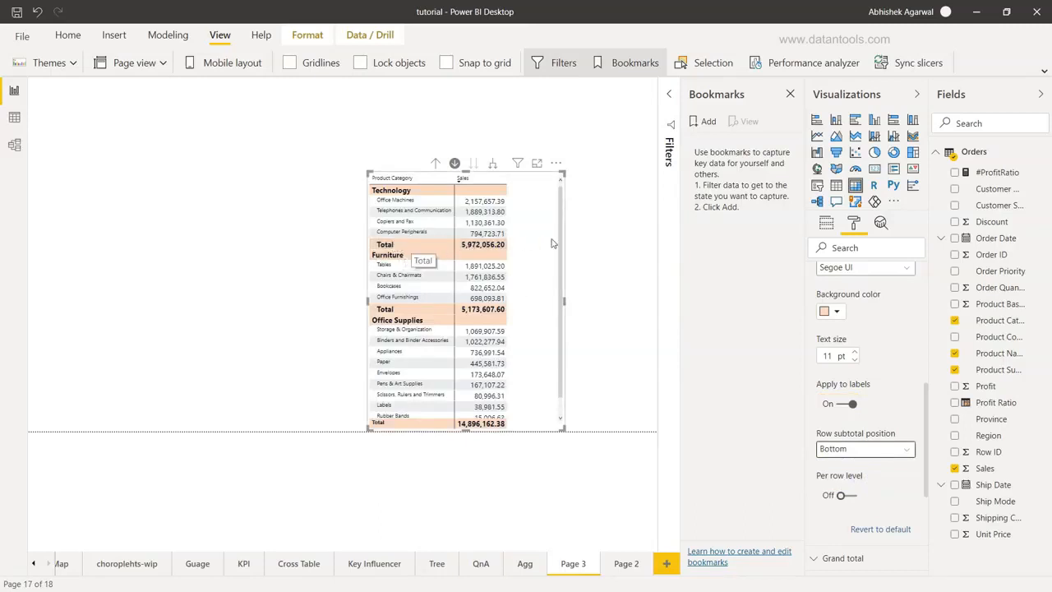
scroll(871, 373, "up", 4)
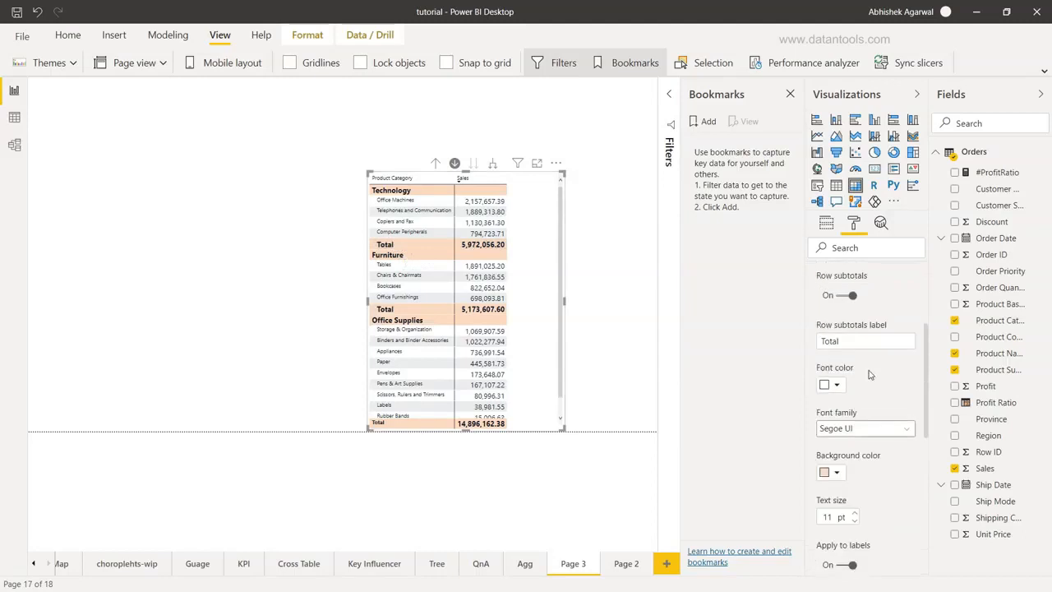
double_click(863, 370)
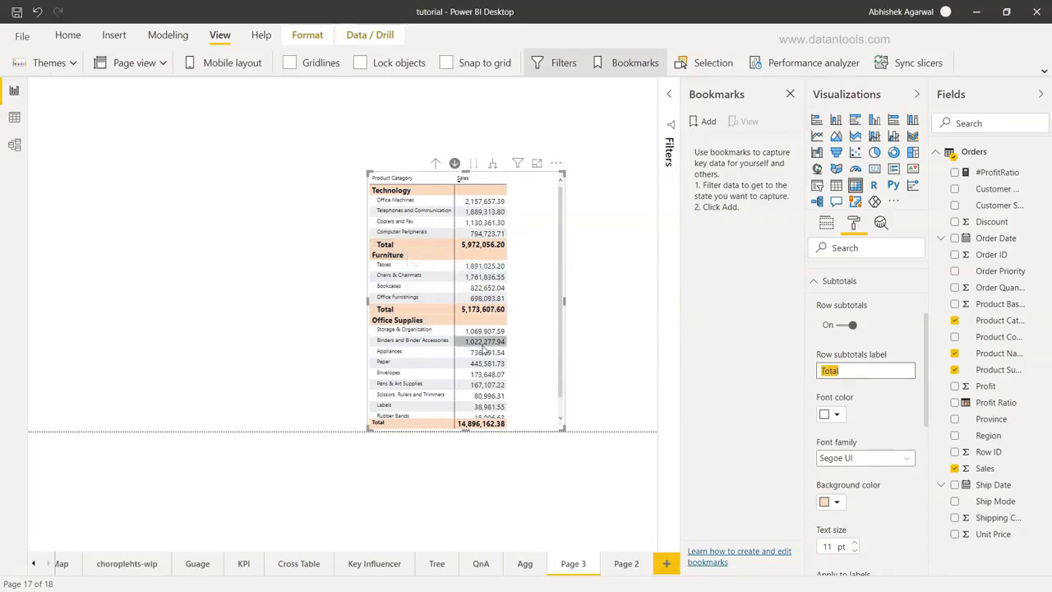
Step: Turn on per row level control for the matrix's row subtotals
scroll(826, 420, "down", 3)
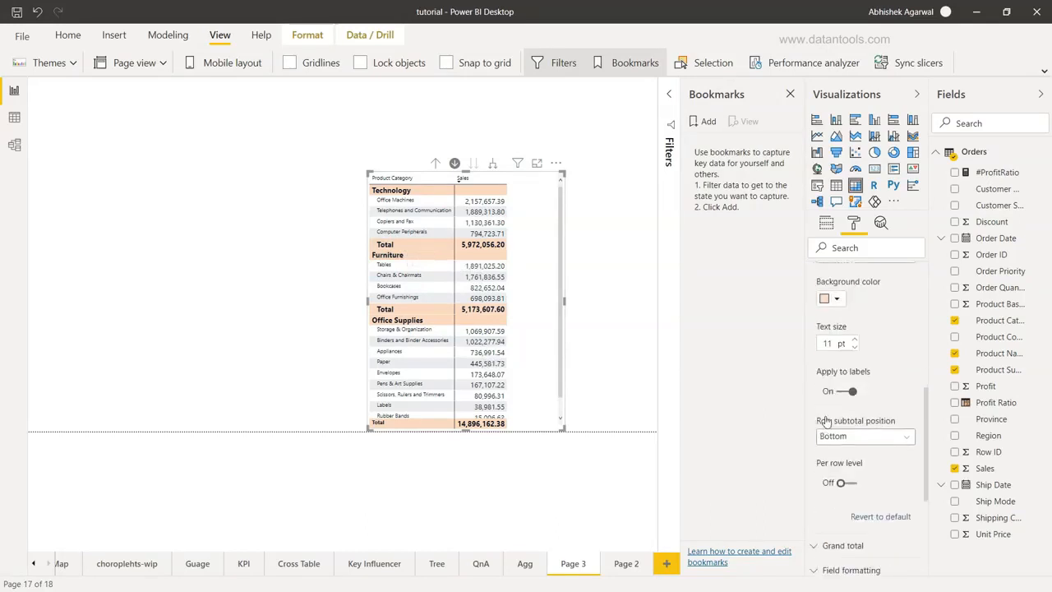
scroll(826, 420, "down", 3)
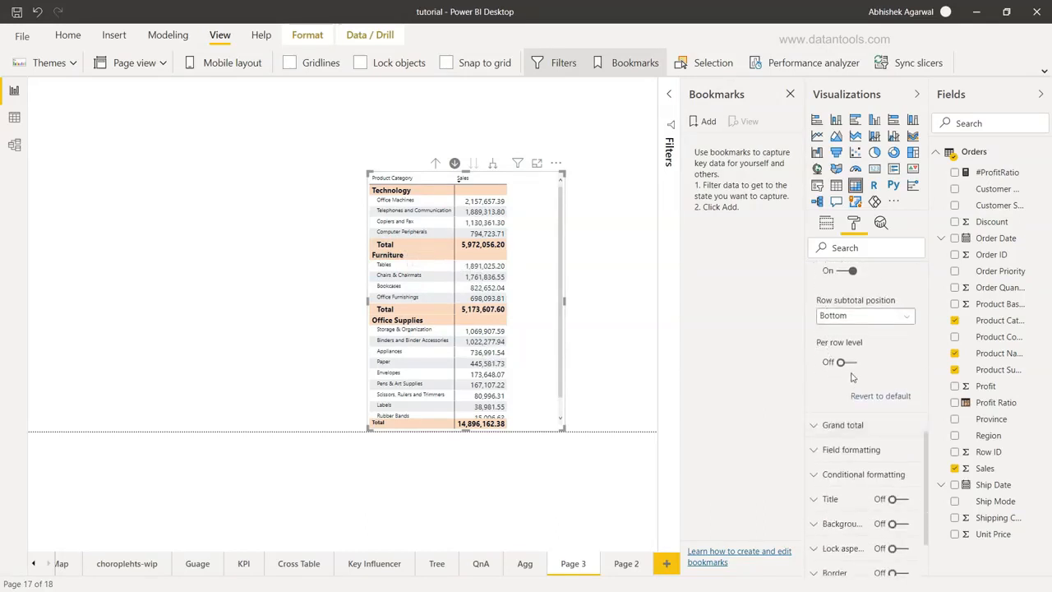
scroll(826, 382, "up", 2)
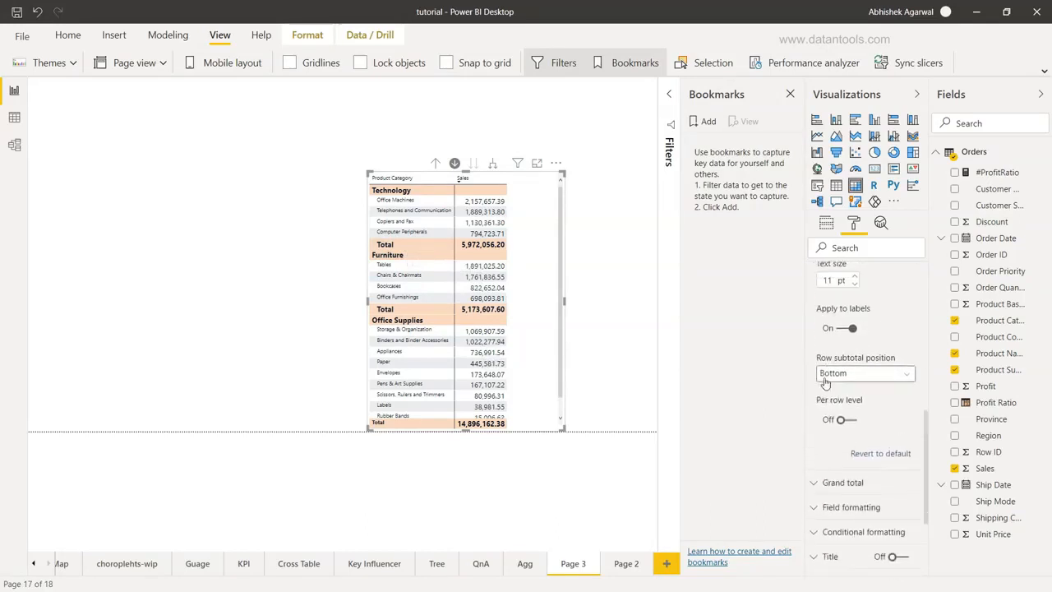
left_click(830, 421)
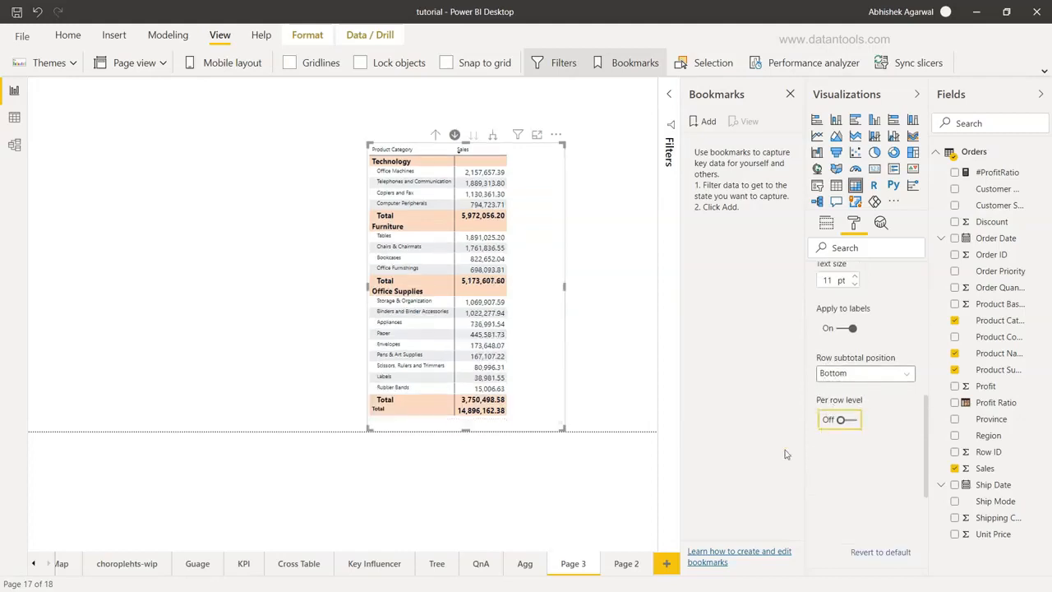
left_click(851, 420)
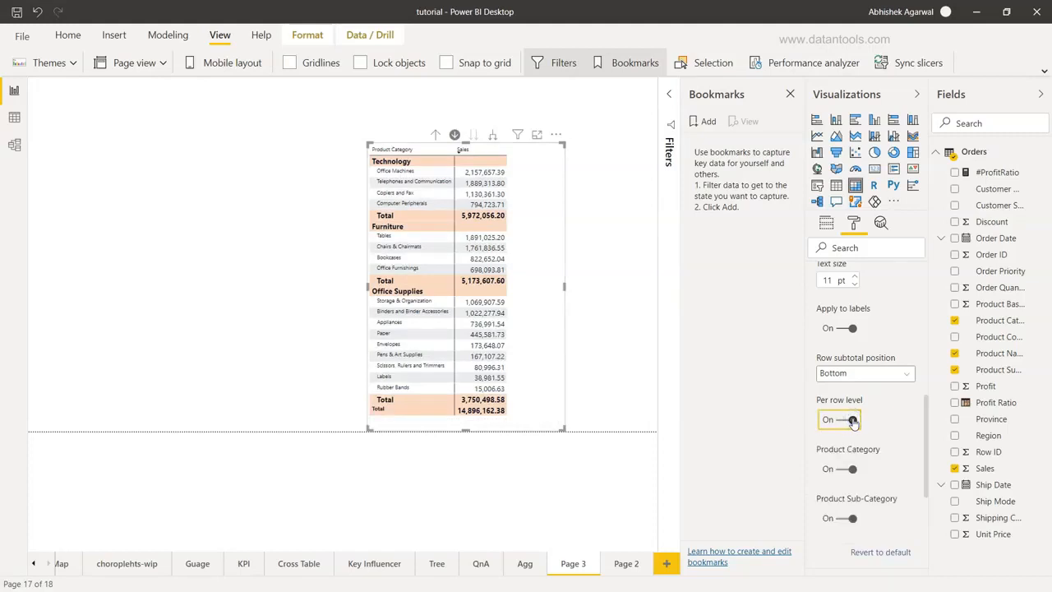
Step: Switch the Product Category and Product Sub-Category subtotals off and back on
left_click(847, 472)
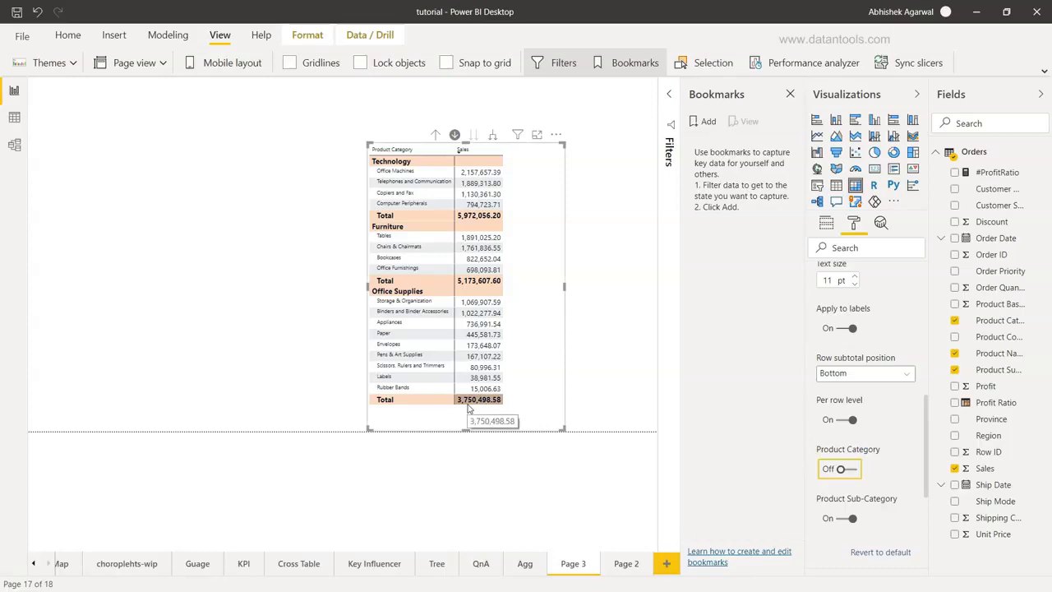
left_click(845, 519)
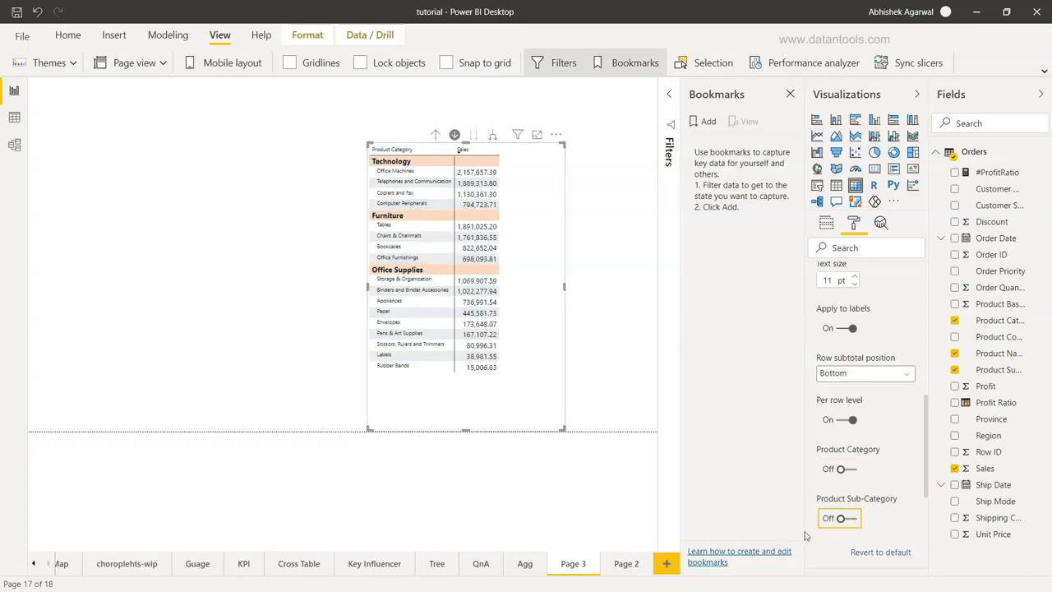
left_click(852, 518)
left_click(847, 469)
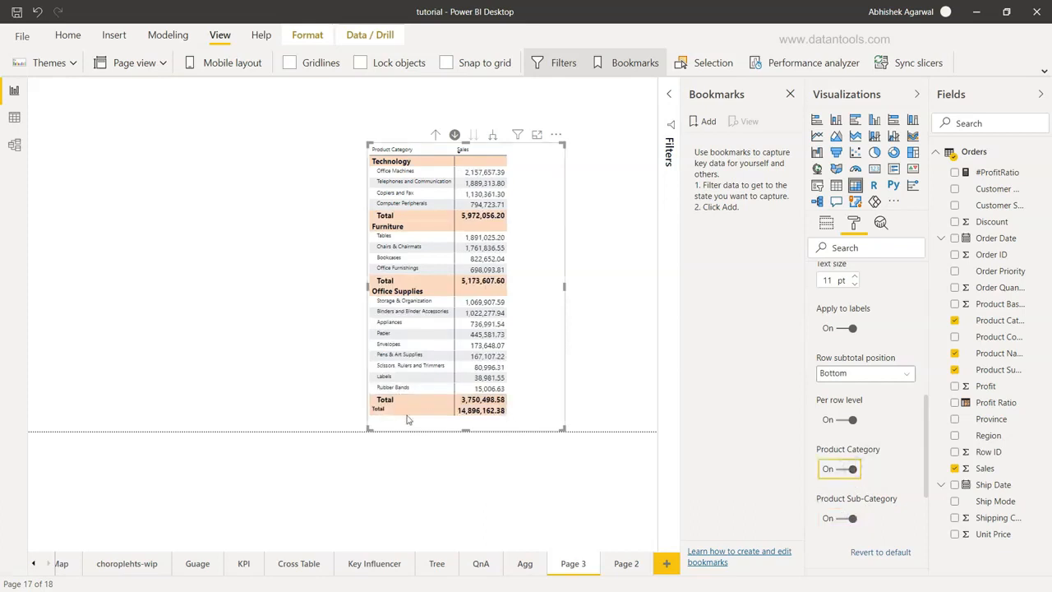
Step: Expand the matrix's Grand total settings and examine the font, background color, label and text size options
scroll(872, 460, "down", 3)
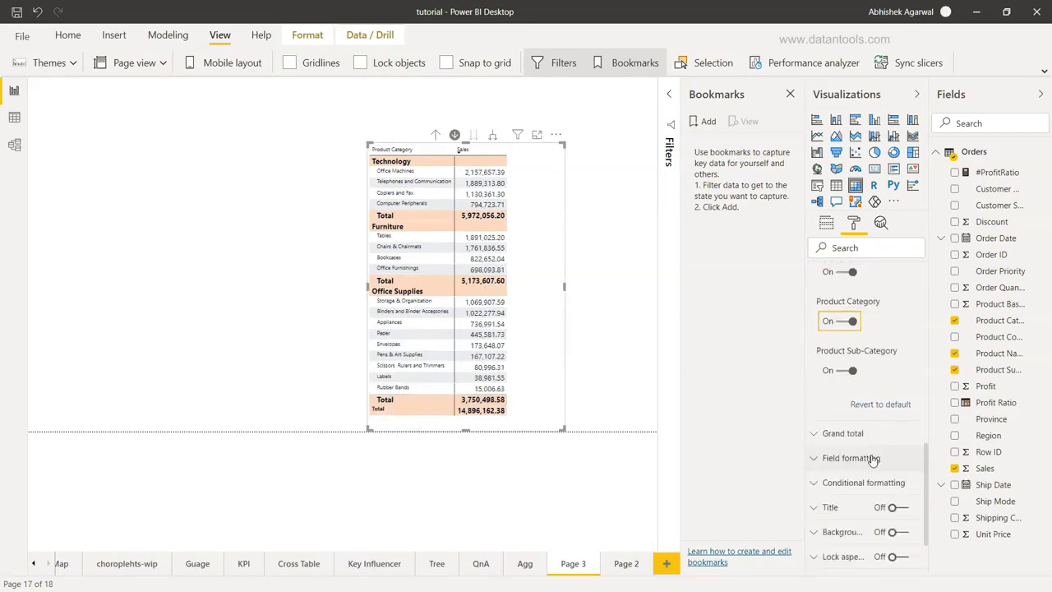
left_click(861, 433)
scroll(864, 435, "down", 3)
scroll(864, 436, "down", 2)
scroll(864, 435, "up", 3)
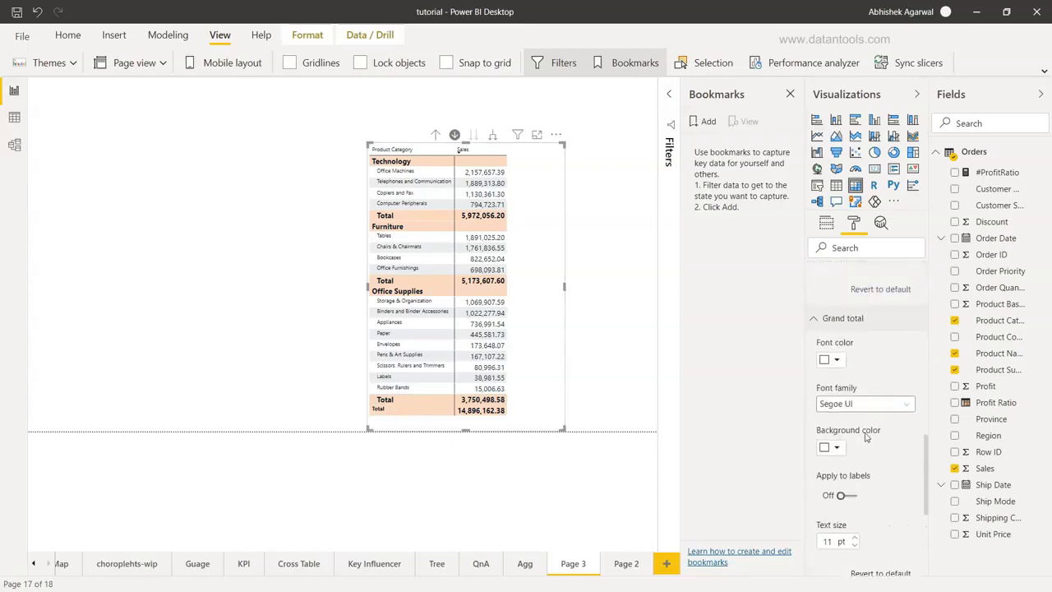
scroll(875, 495, "down", 2)
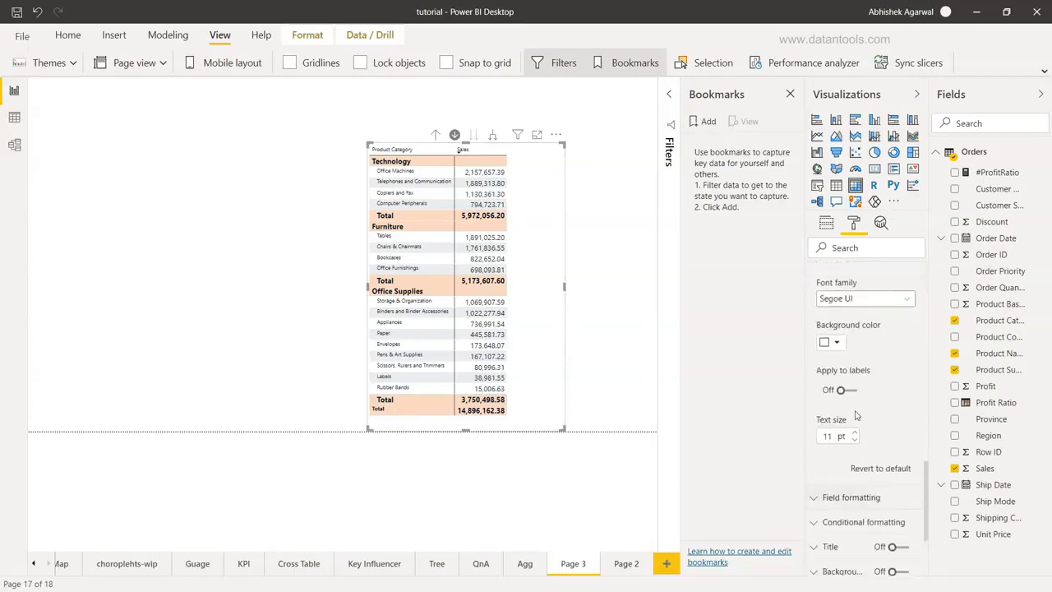
scroll(879, 448, "up", 1)
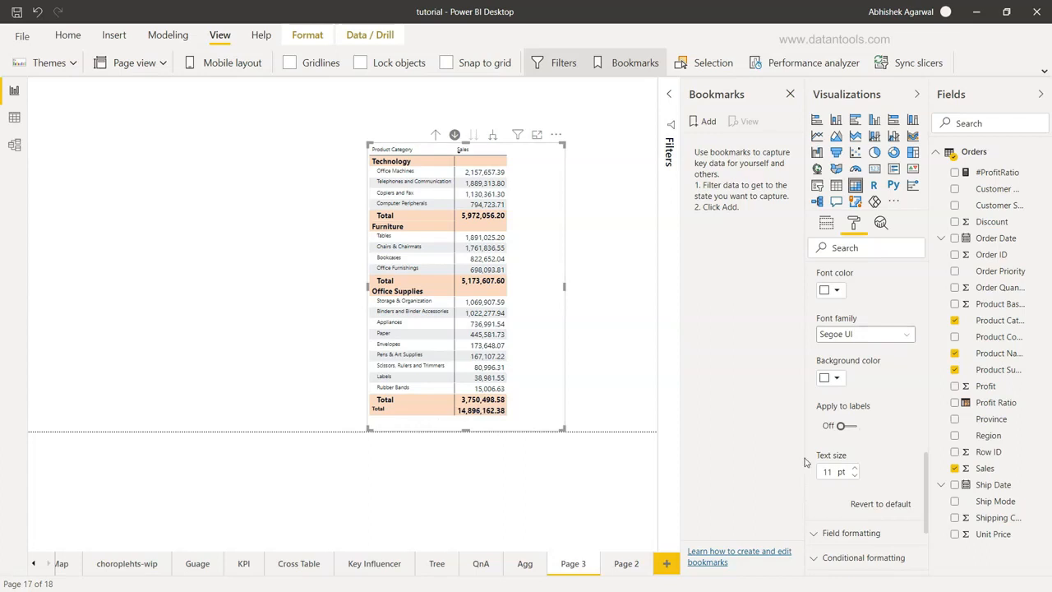
scroll(827, 435, "up", 2)
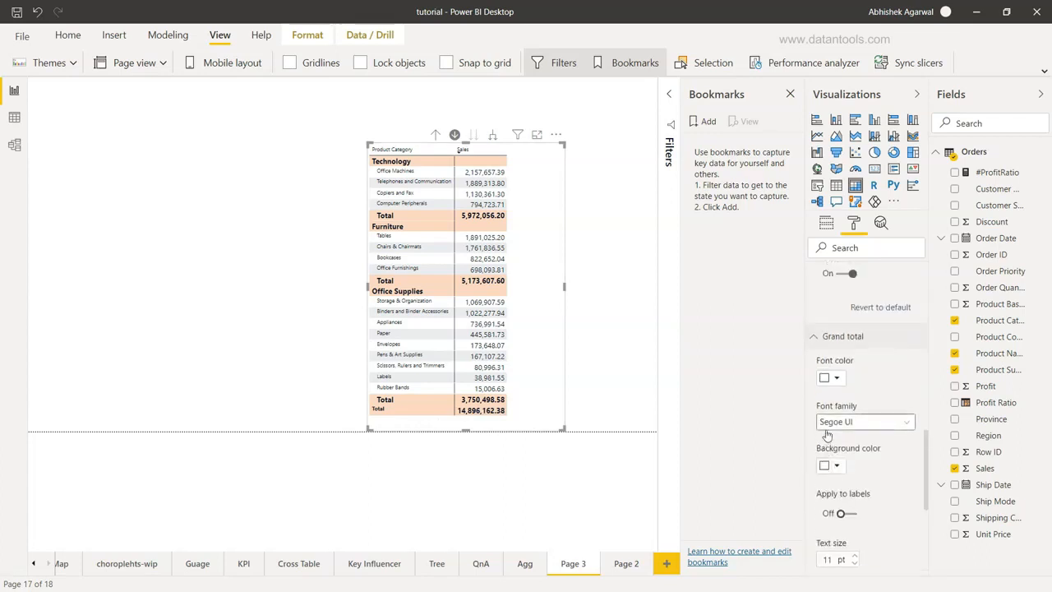
Step: Review the matrix's Subtotals settings again and select the text of the row subtotals label
scroll(826, 436, "up", 6)
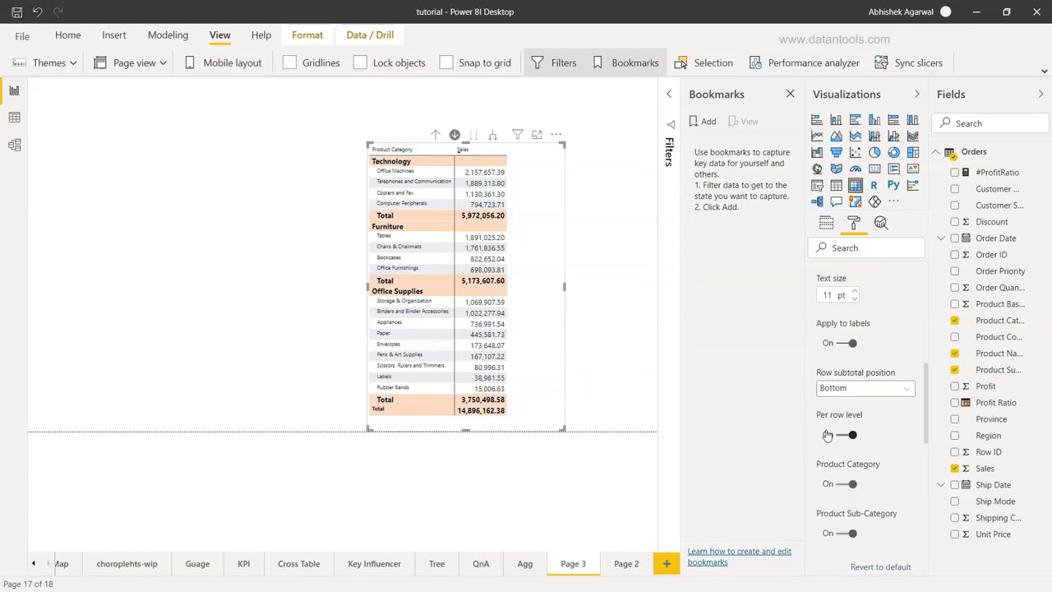
scroll(827, 435, "up", 1)
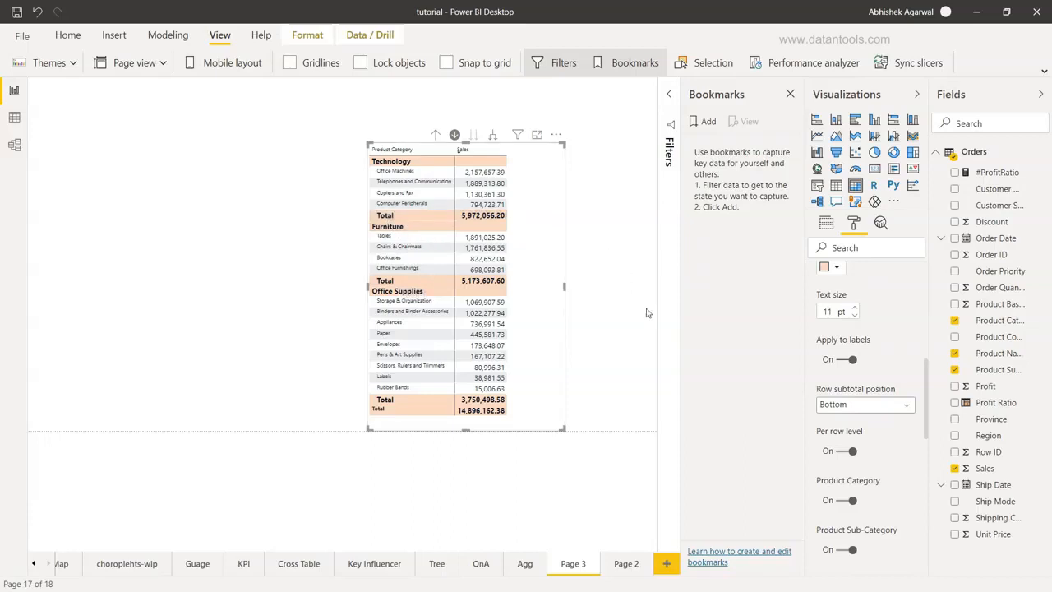
scroll(854, 392, "up", 5)
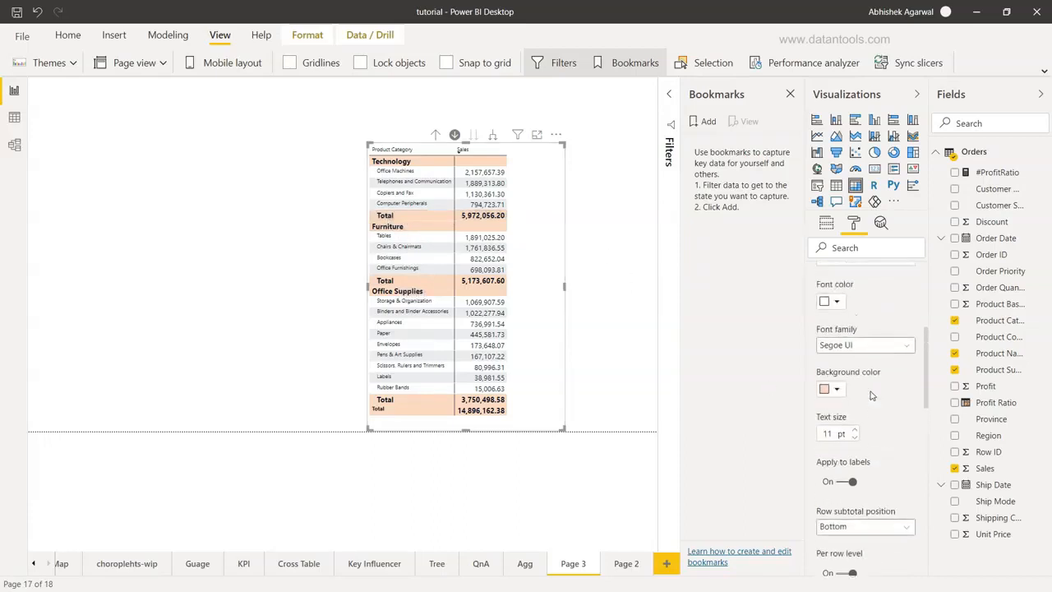
left_click(850, 393)
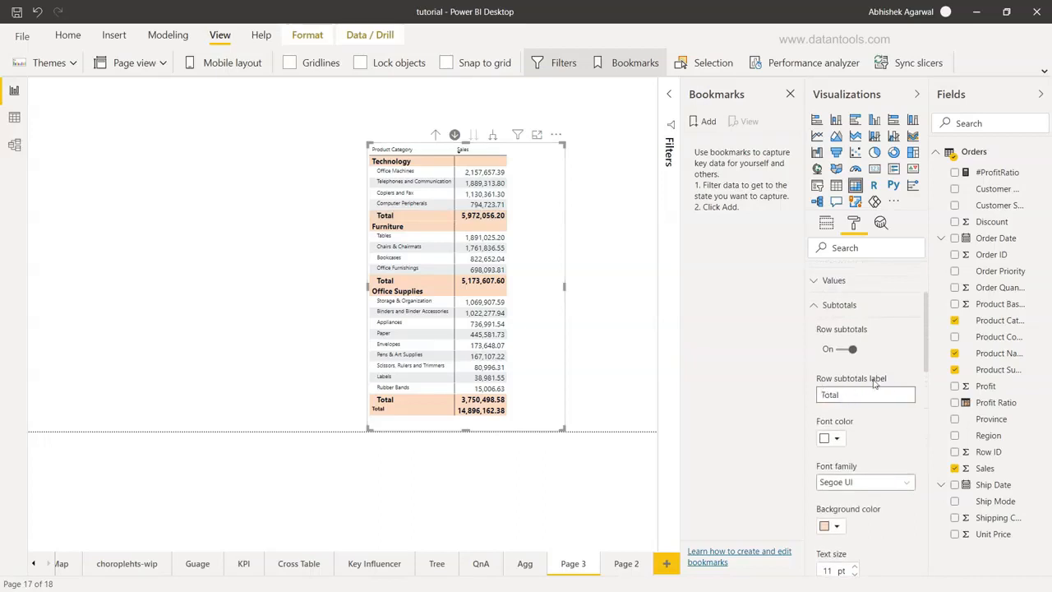
double_click(851, 395)
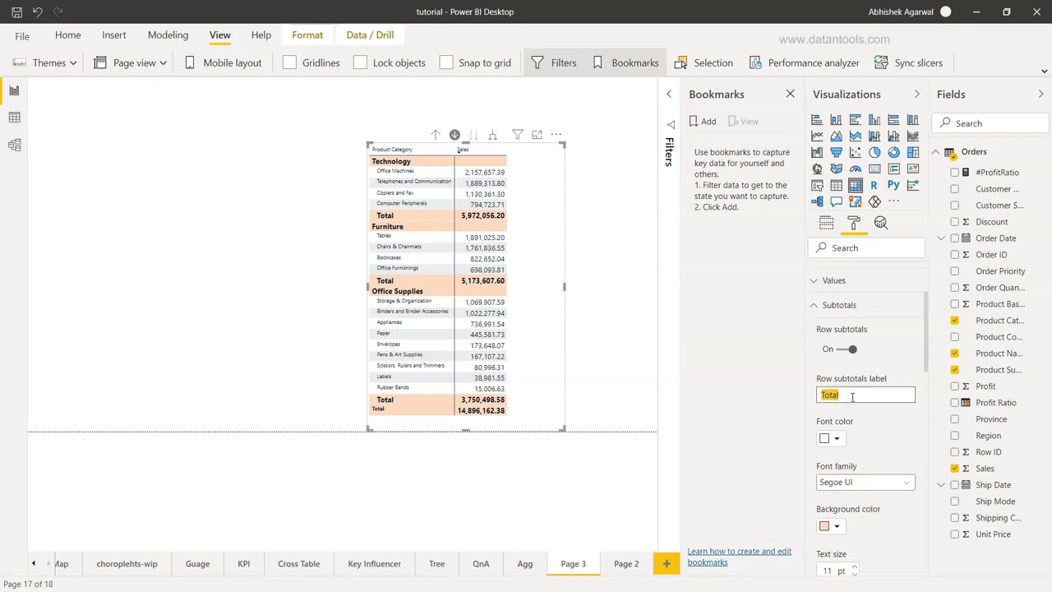
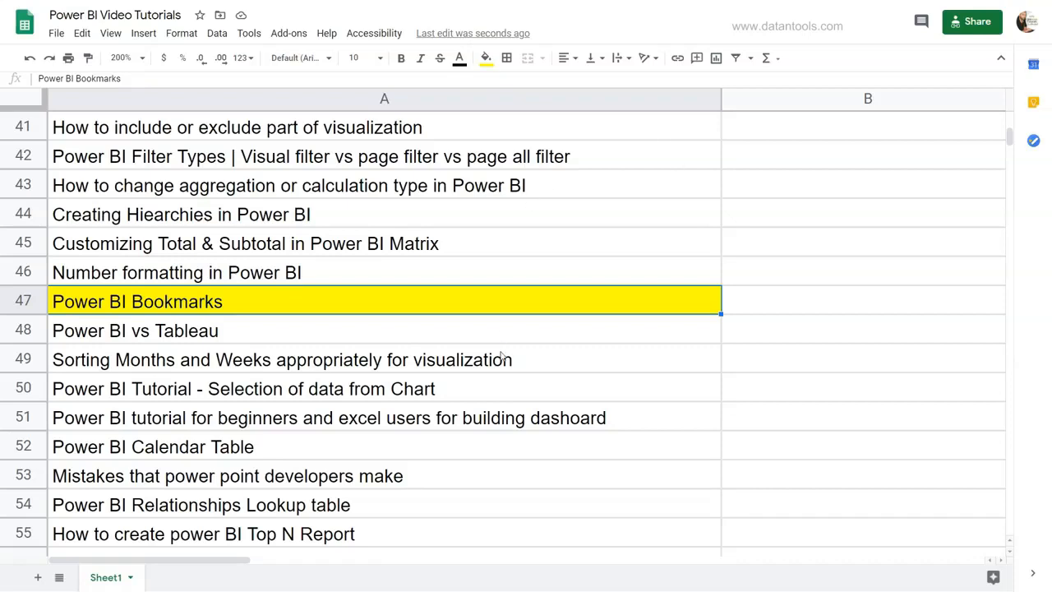
Step: Examine the tutorial list around the highlighted Power BI Bookmarks entry in the Power BI Video Tutorials spreadsheet in Google Sheets
scroll(500, 356, "up", 8)
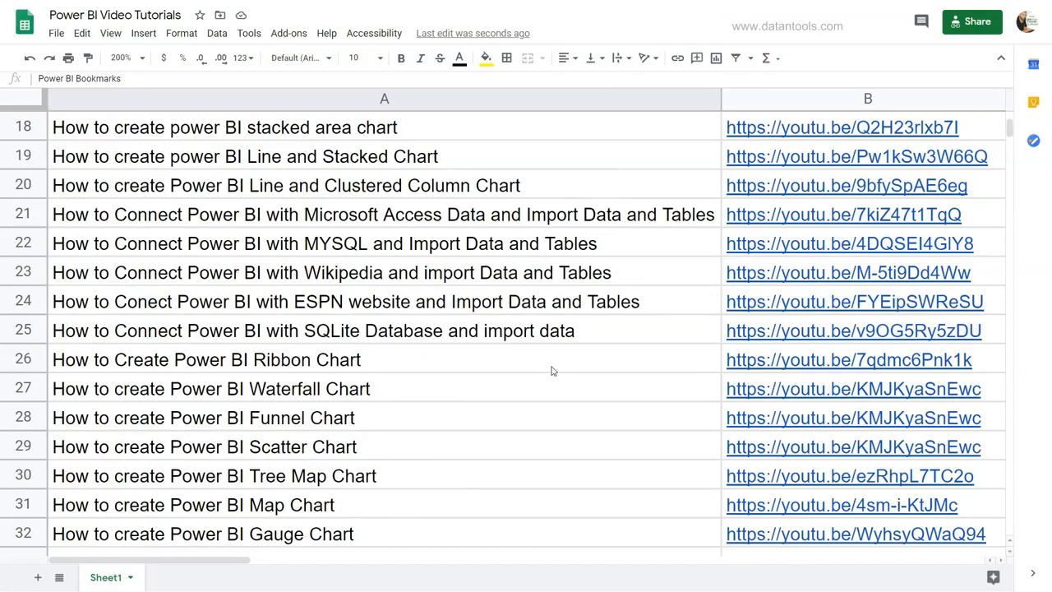
scroll(552, 371, "up", 2)
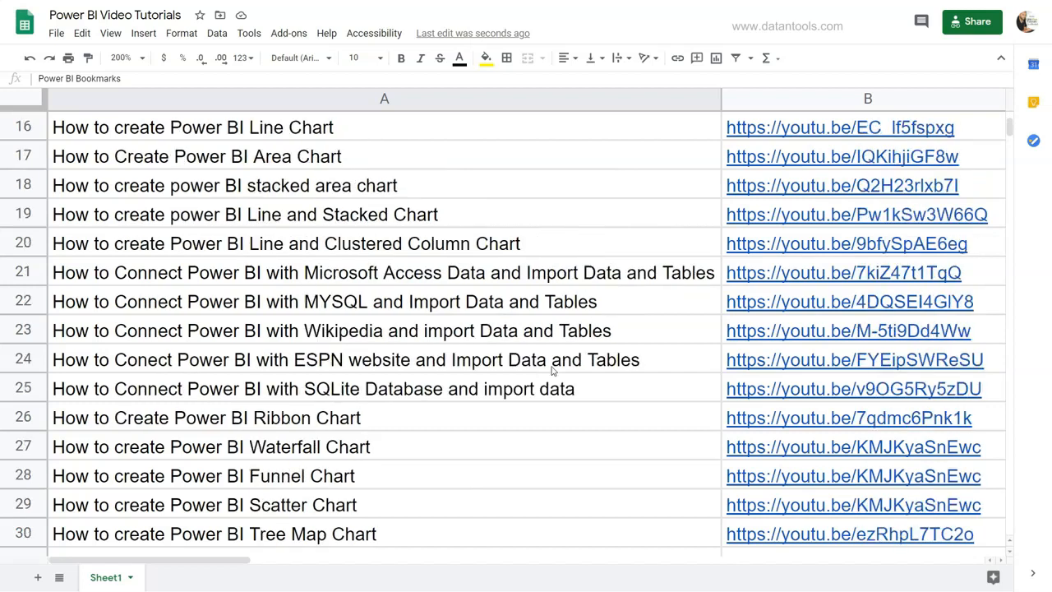
scroll(552, 371, "down", 3)
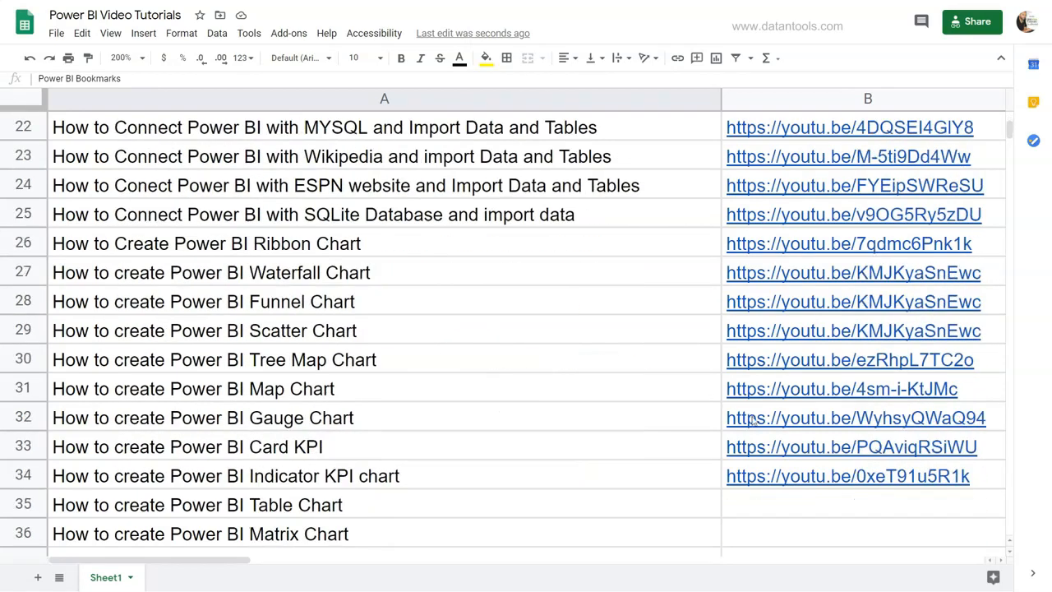
scroll(483, 417, "down", 3)
scroll(483, 417, "down", 3)
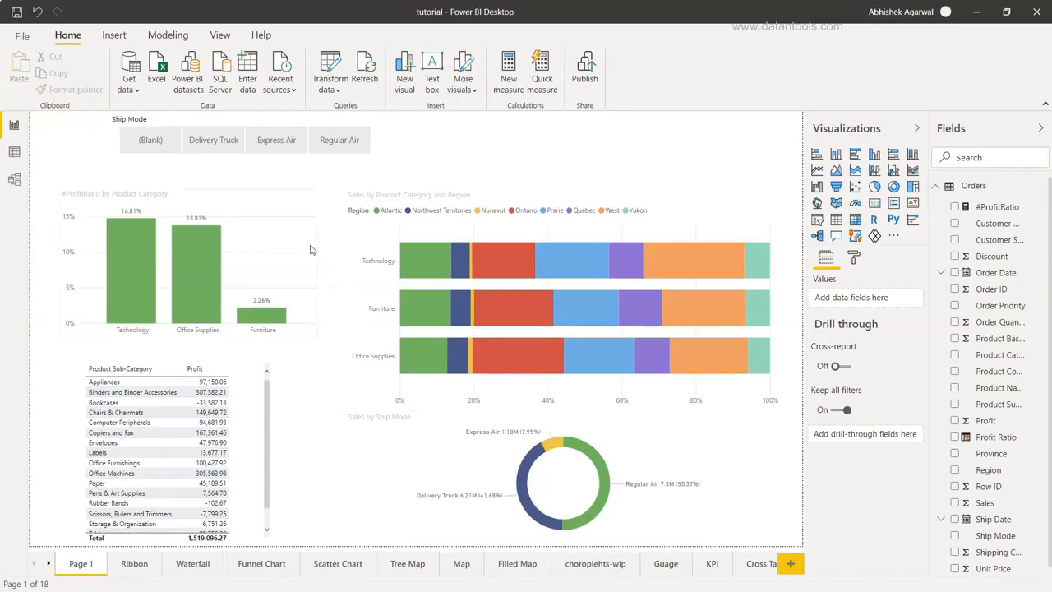
Step: Examine the available preview features in the global program options, leaving the settings as they are
left_click(222, 37)
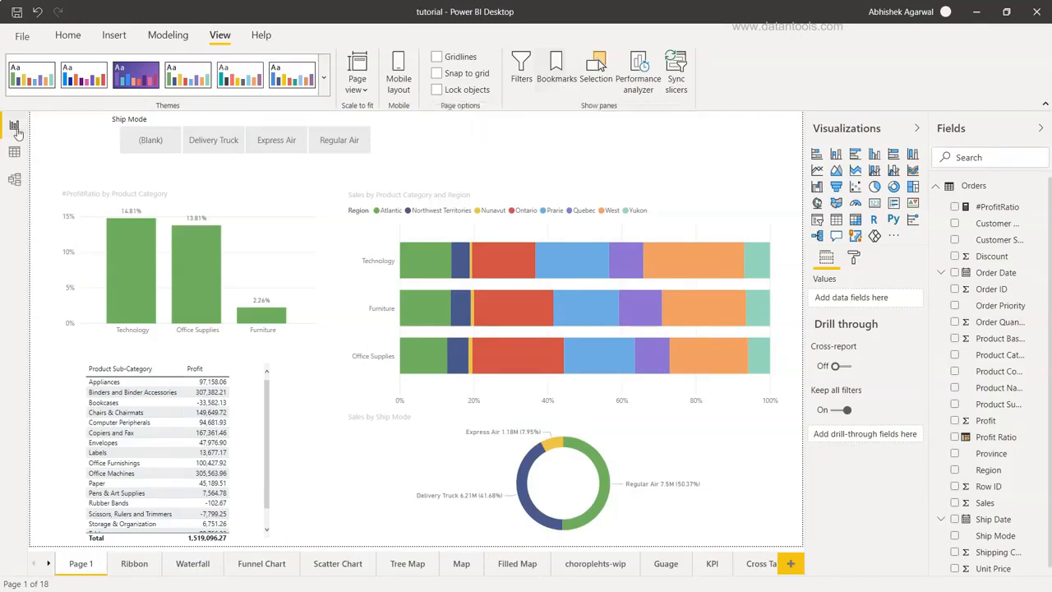
left_click(31, 35)
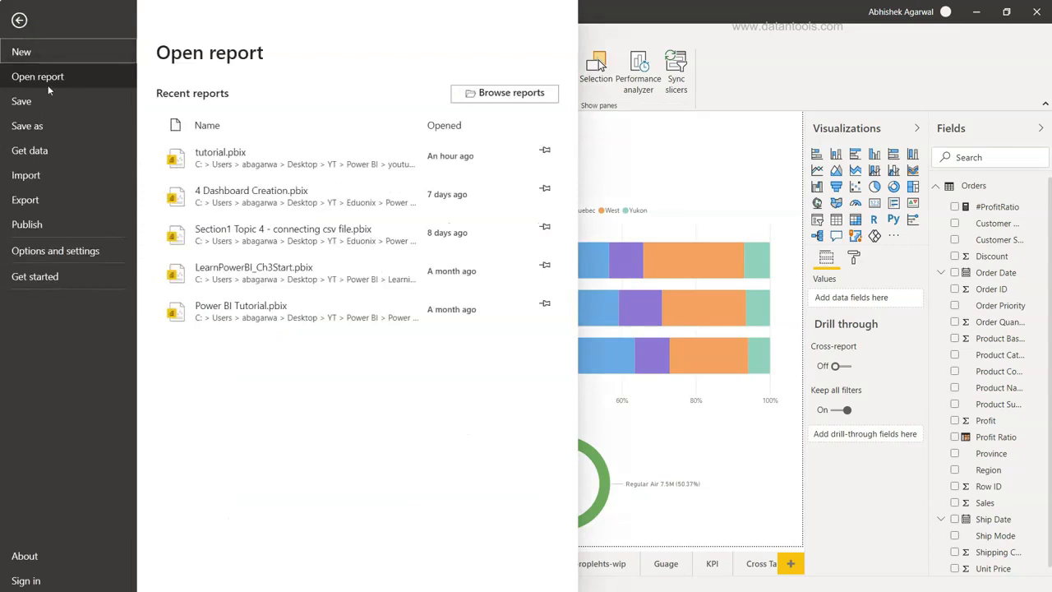
left_click(75, 252)
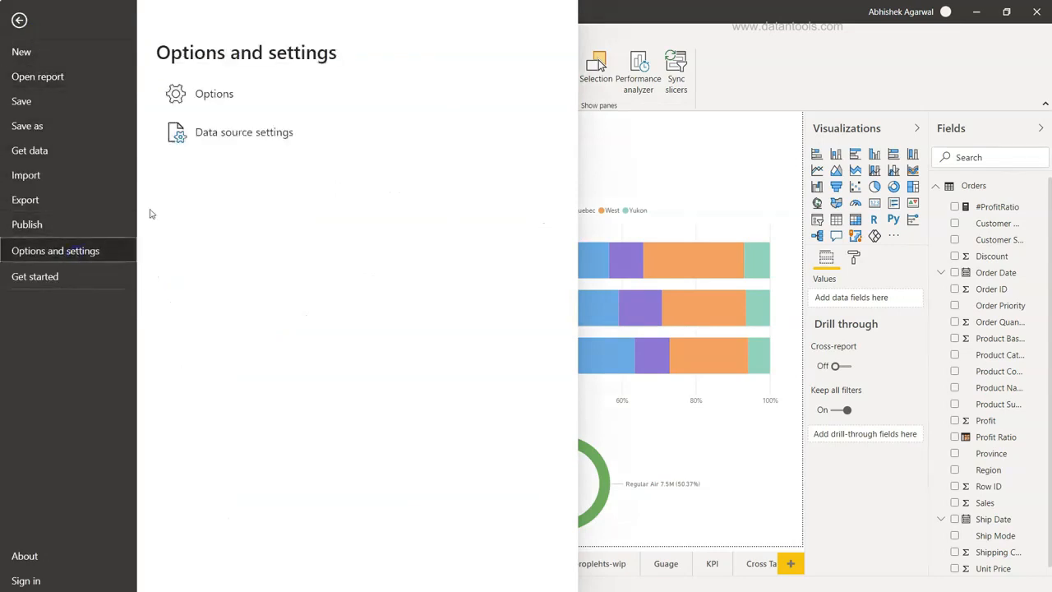
left_click(212, 95)
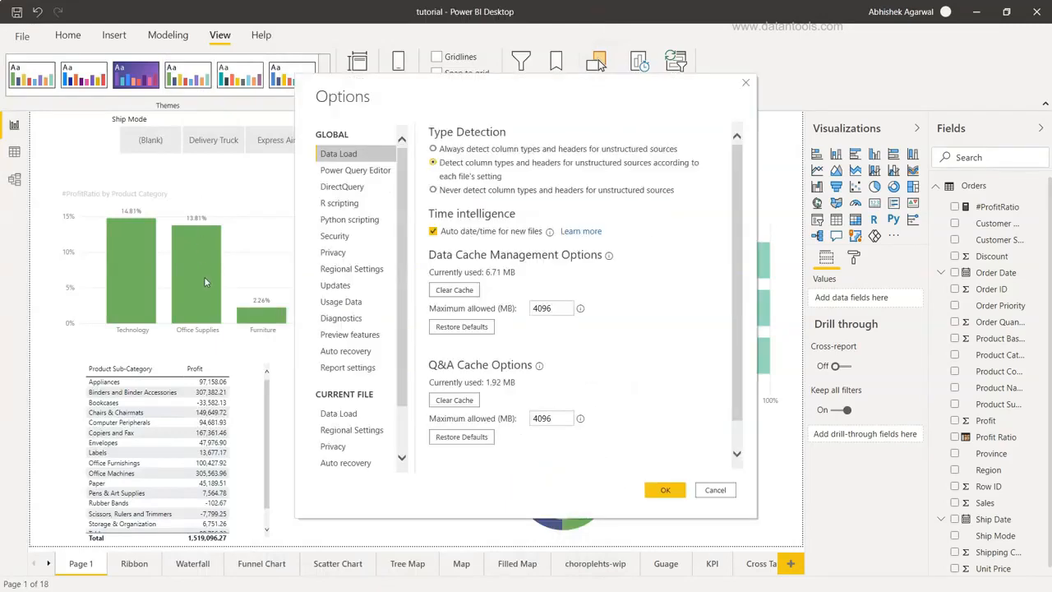
left_click(364, 337)
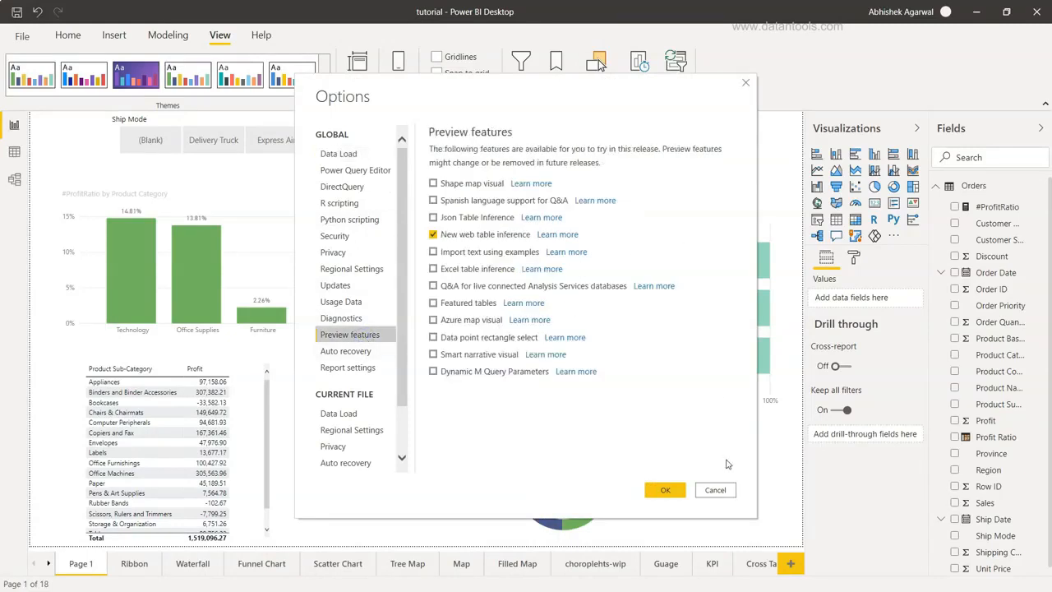
left_click(714, 490)
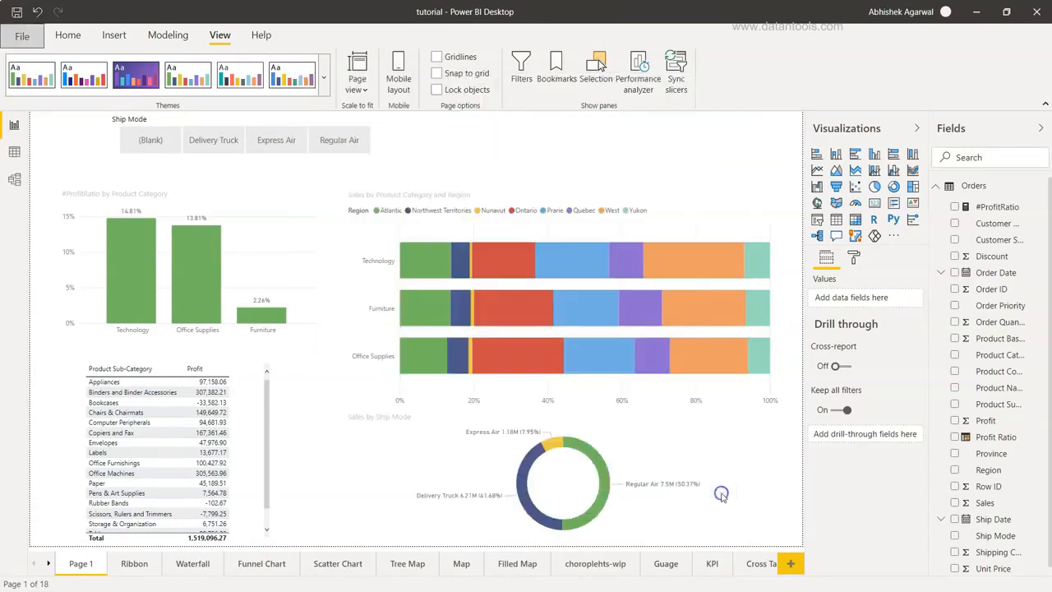
Step: Show the Bookmarks pane, and filter Page 1 by the Regular Air ship mode before clearing that slicer selection
left_click(558, 79)
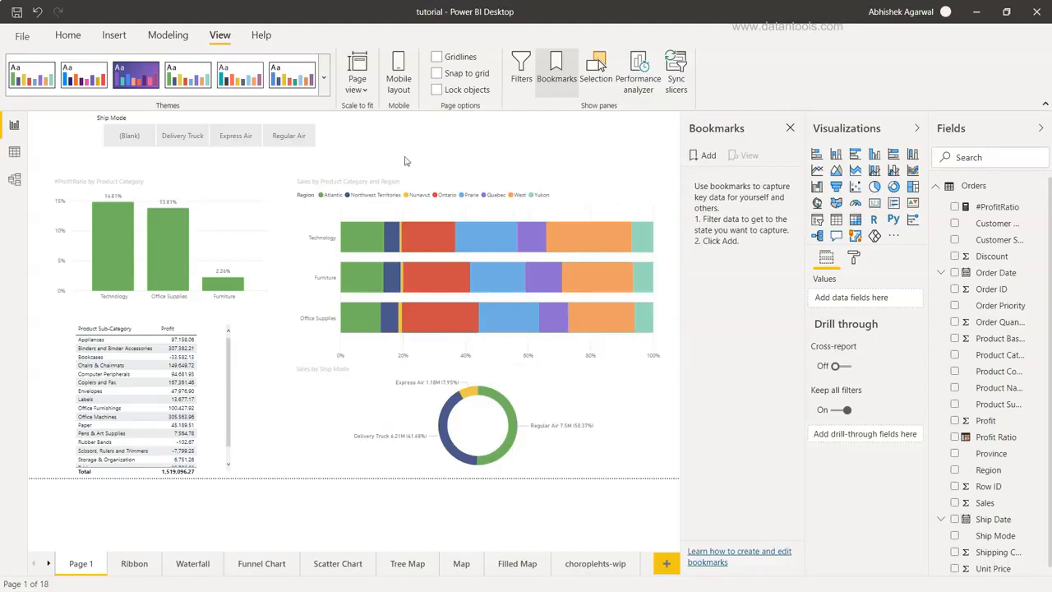
left_click(296, 136)
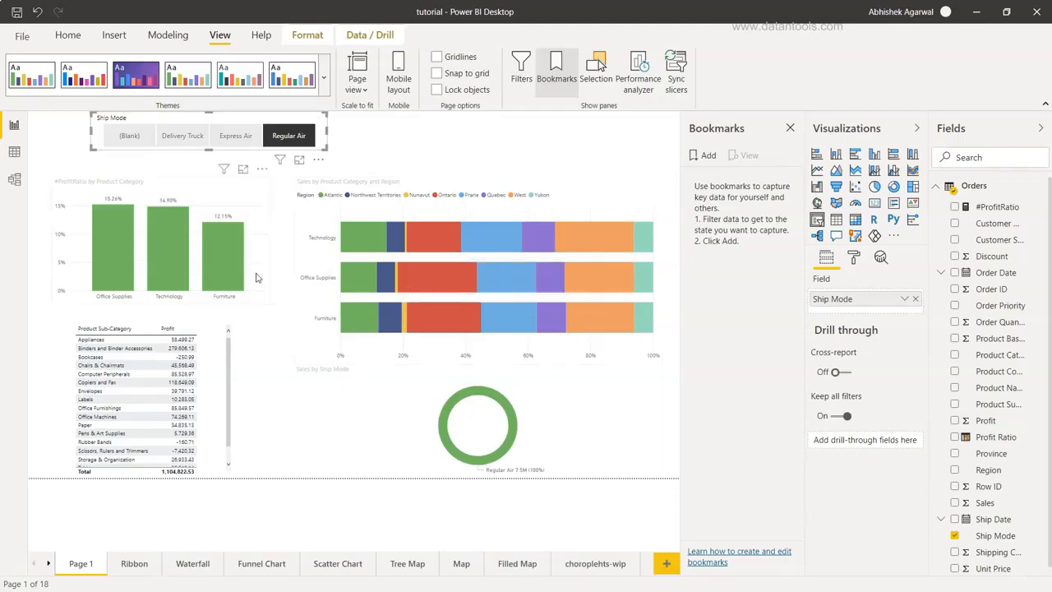
left_click(292, 138)
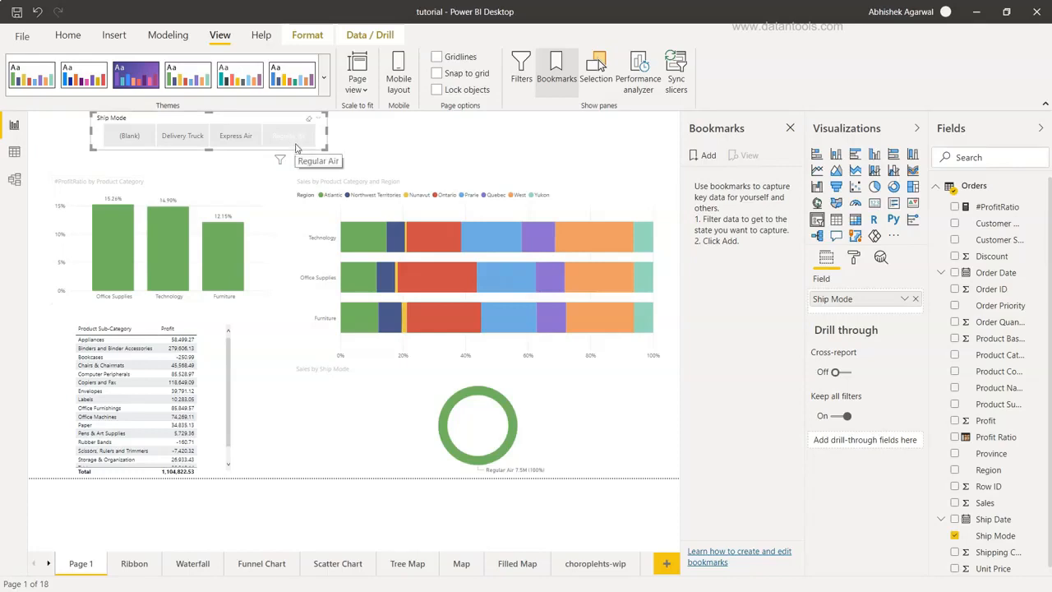
Step: Filter the Ship Mode slicer to Regular Air and save the report state as a bookmark named Regular Air Sales
left_click(296, 144)
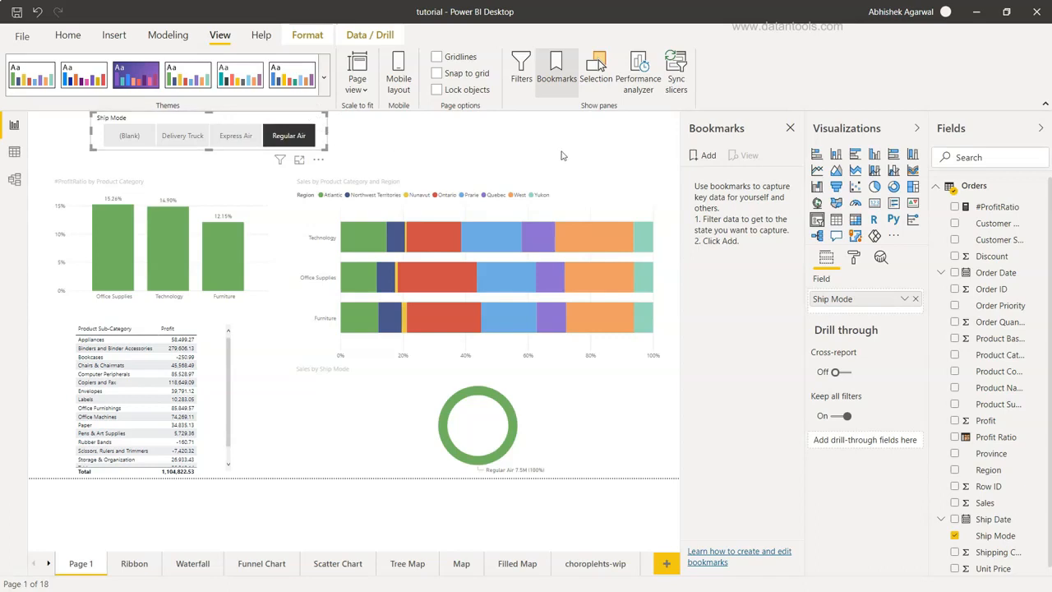
left_click(704, 155)
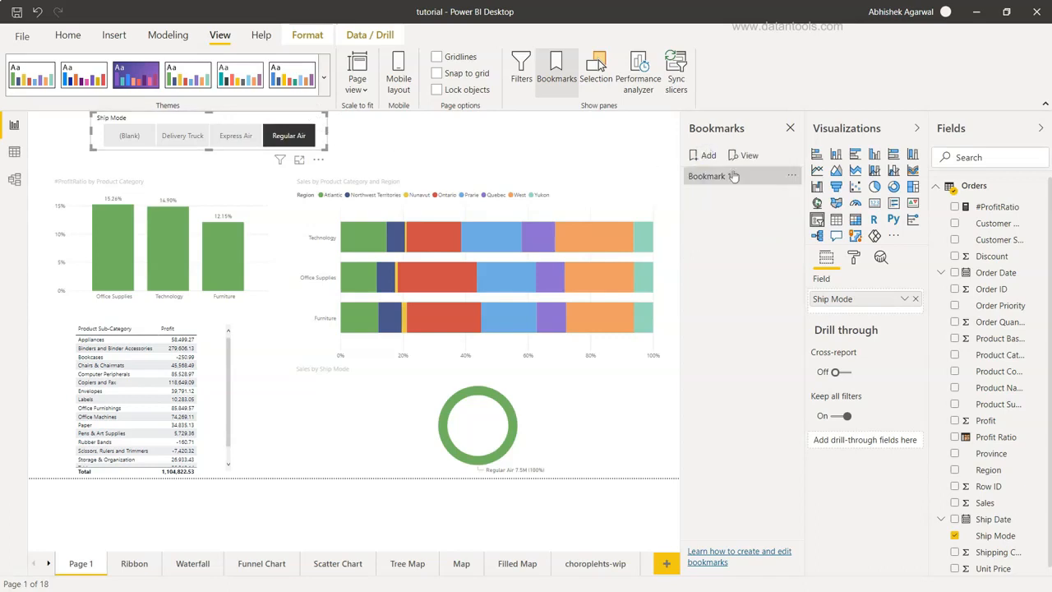
left_click(791, 180)
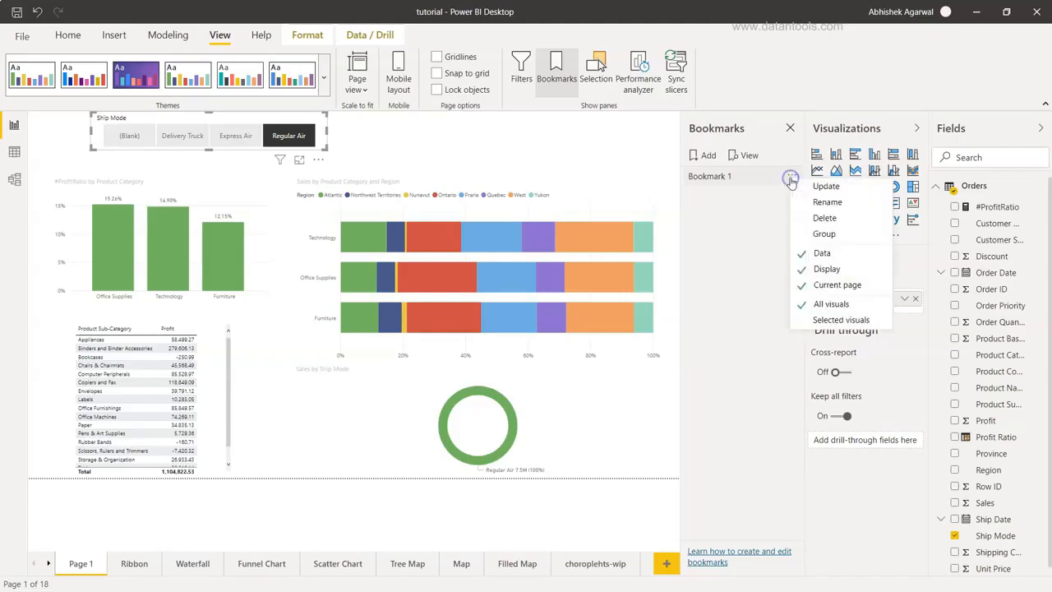
left_click(815, 203)
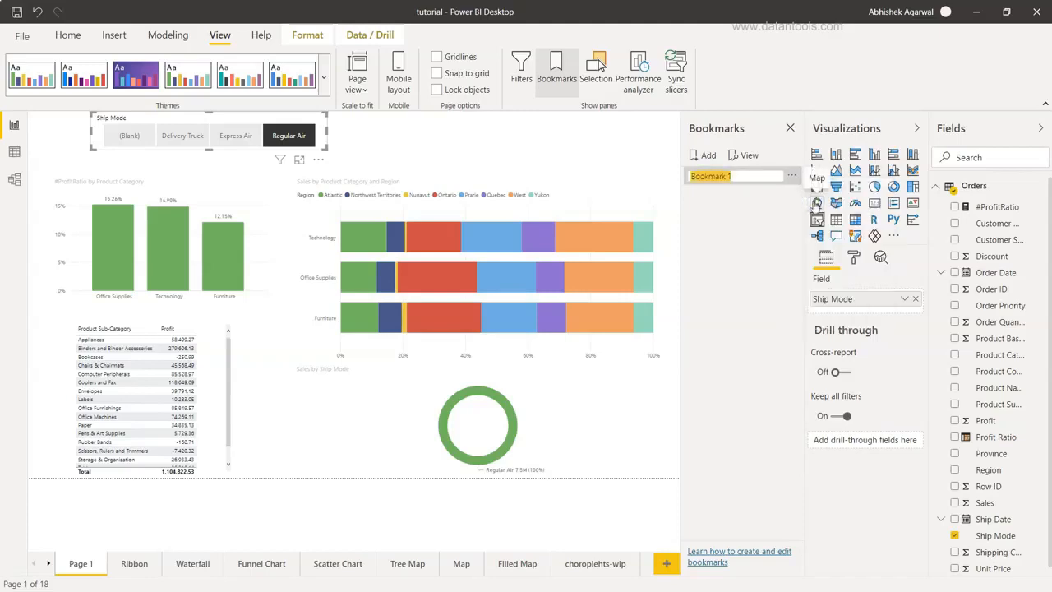
type("Regular Air Sales")
key("Return")
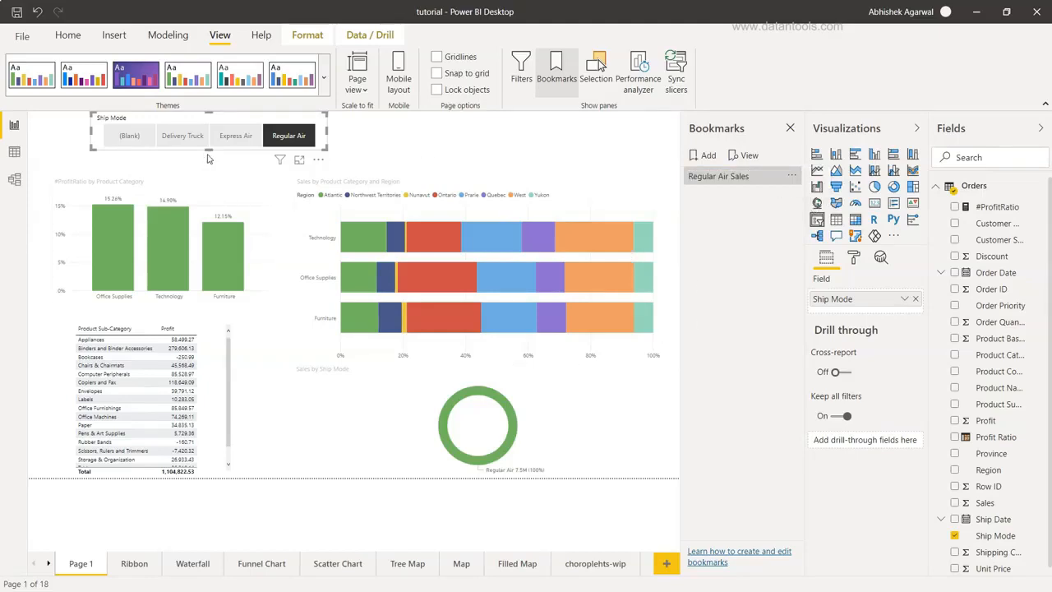
Step: Filter the Ship Mode slicer to Express Air and save the report state as a bookmark named Express air Sales
left_click(227, 140)
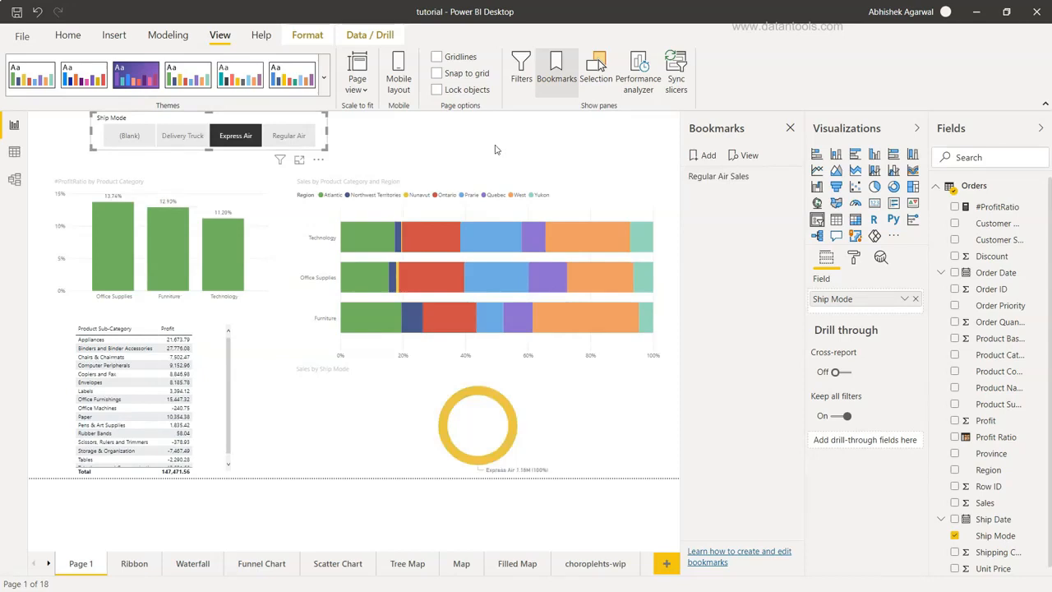
left_click(706, 155)
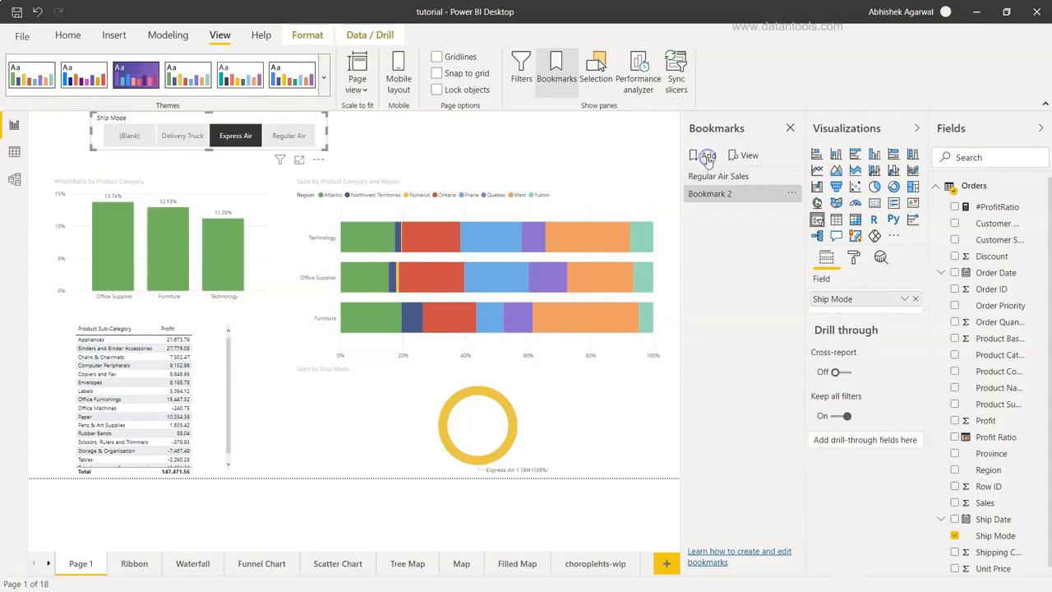
left_click(790, 194)
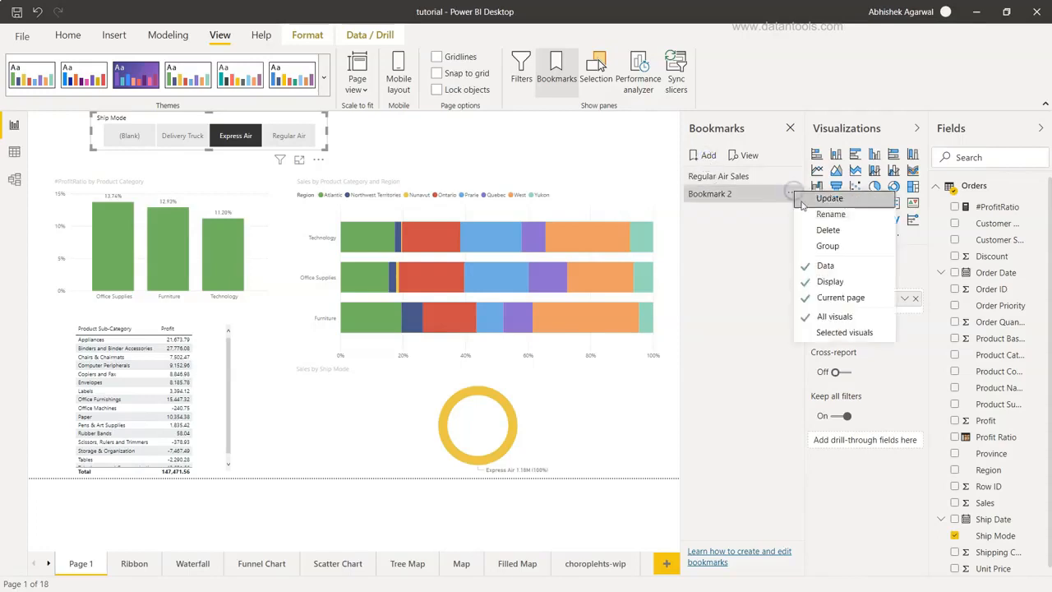
left_click(817, 220)
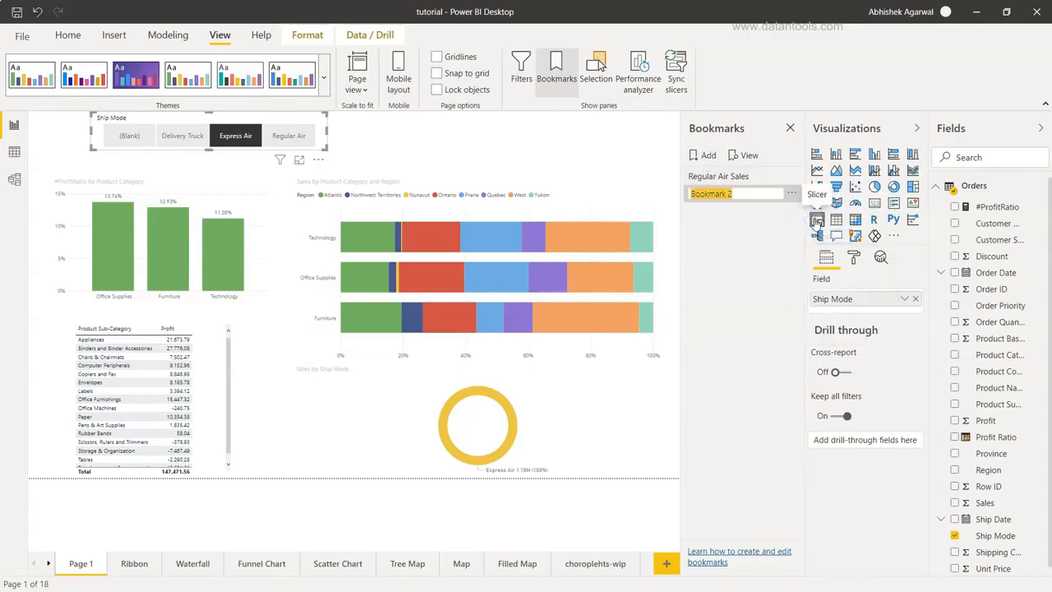
type("Express air Sales")
key("Return")
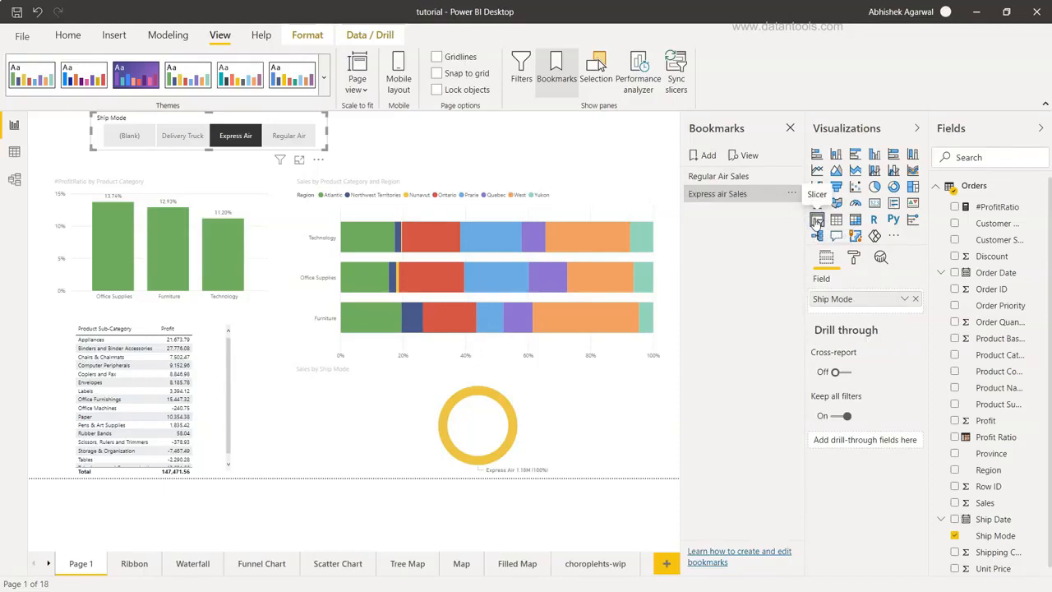
left_click(539, 161)
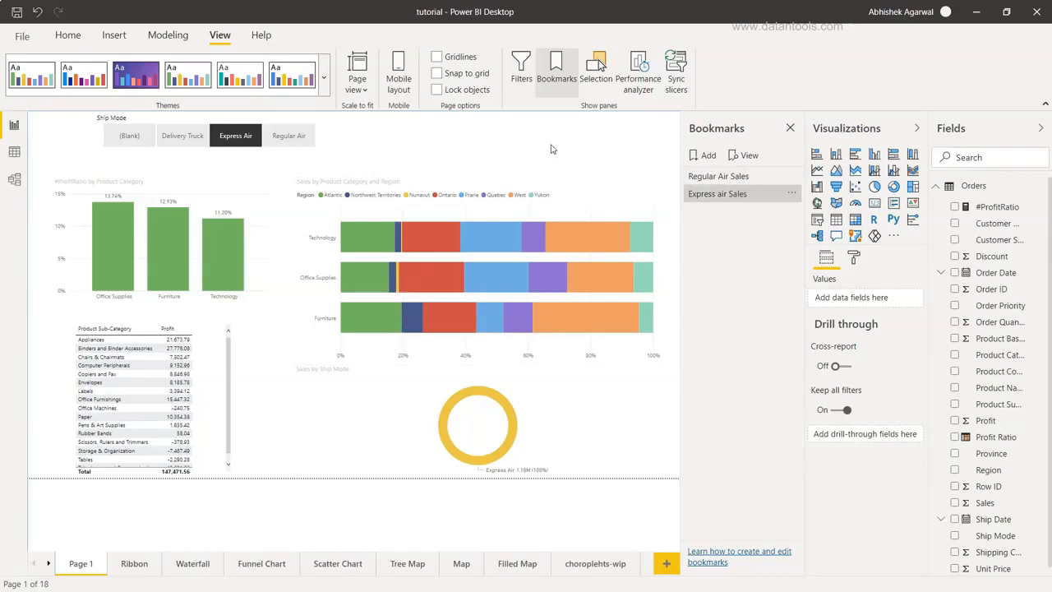
Step: Apply the Regular Air Sales and Express air Sales bookmarks in turn, and view the options available for the Regular Air Sales bookmark
left_click(702, 179)
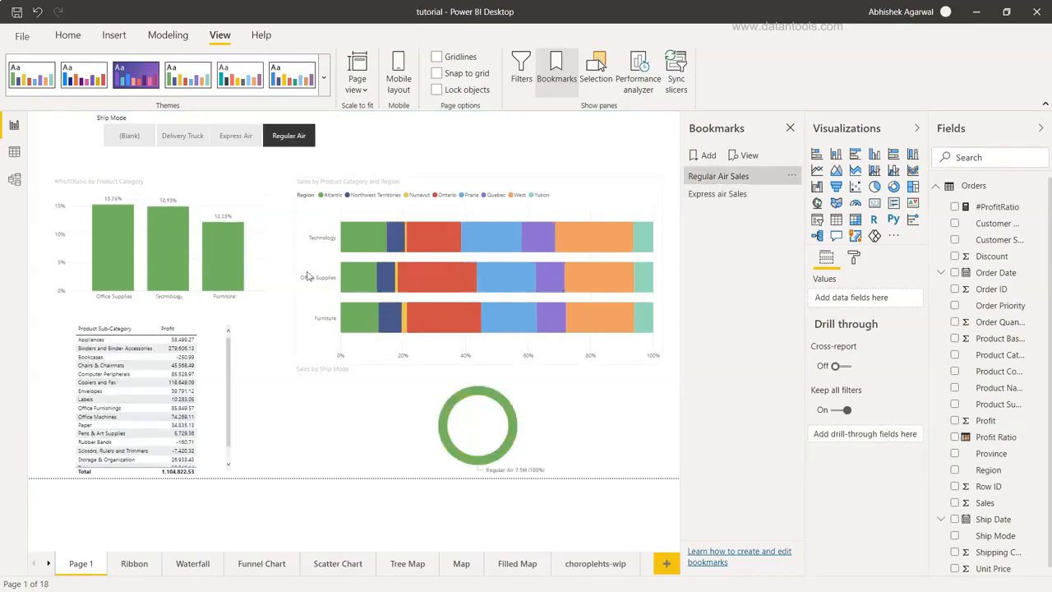
mouse_move(463, 309)
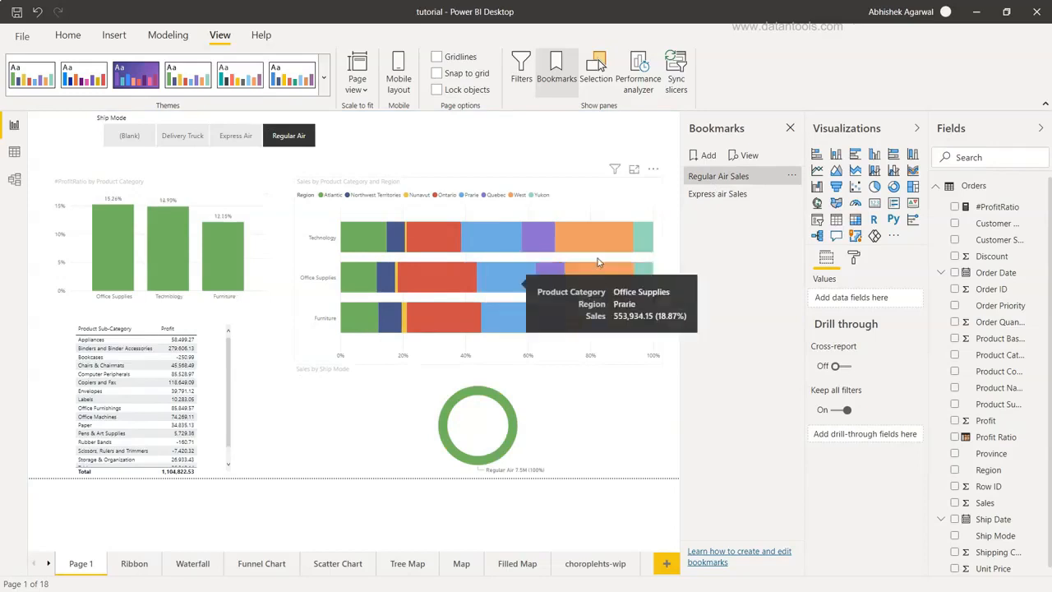
left_click(723, 194)
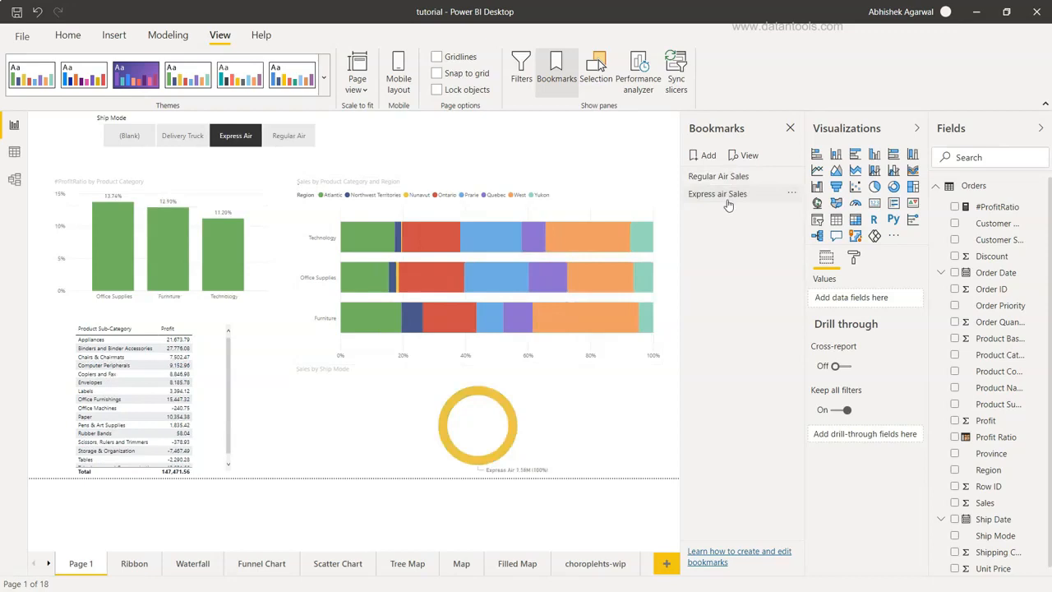
left_click(727, 201)
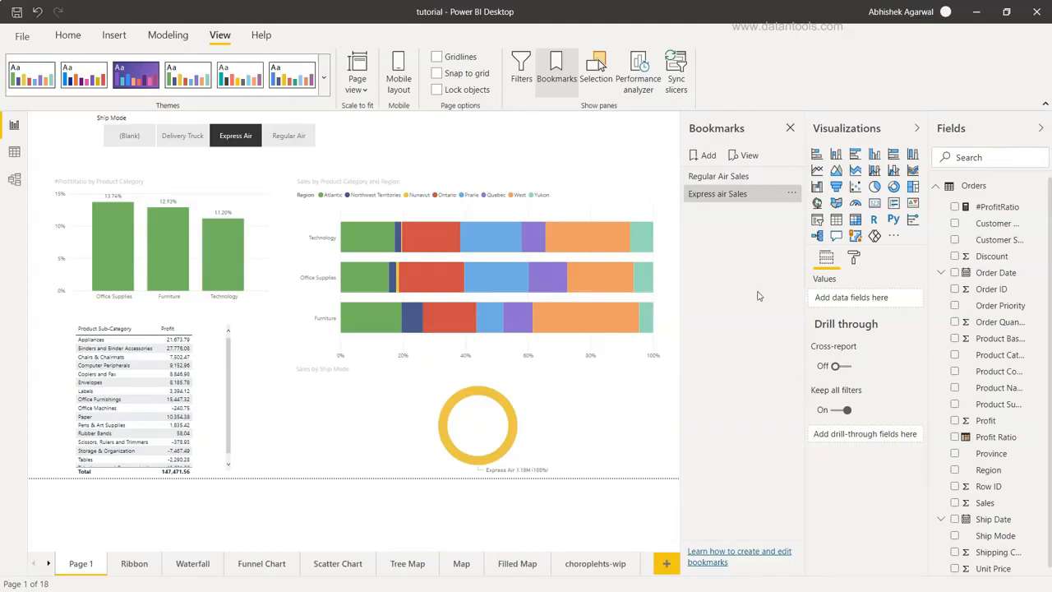
left_click(790, 180)
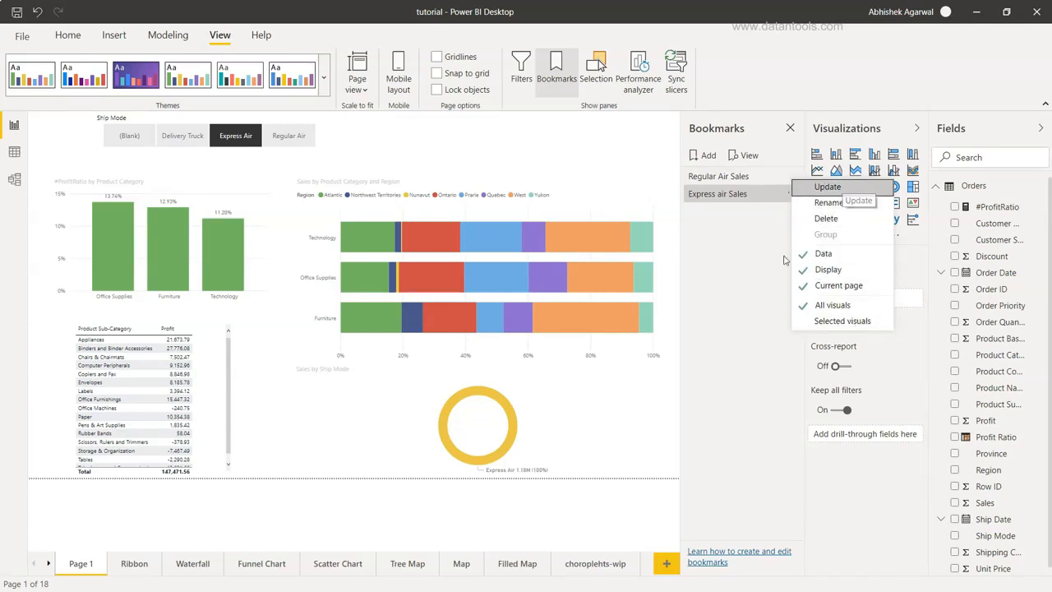
left_click(843, 189)
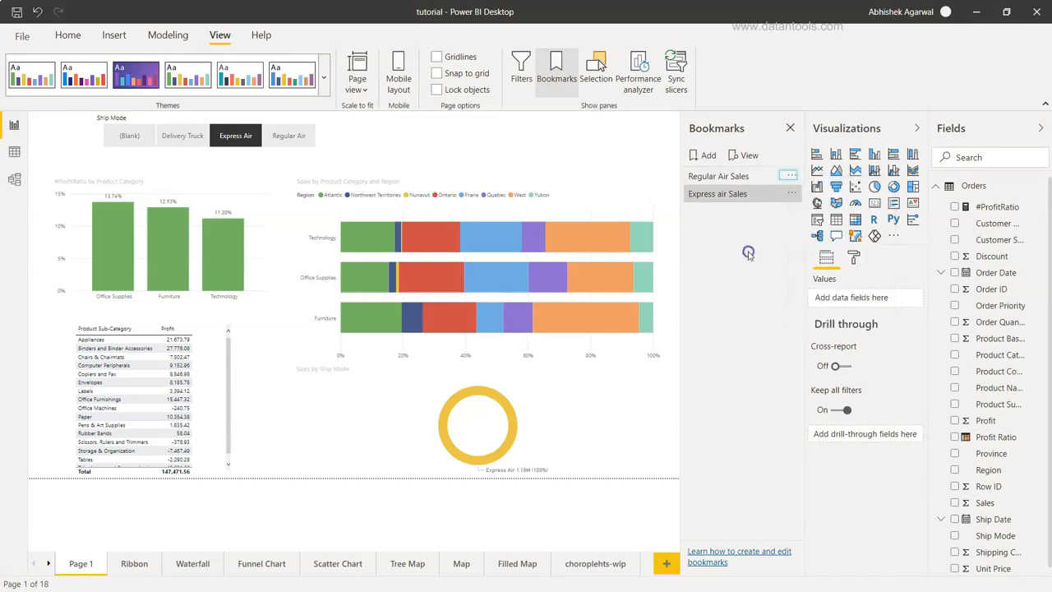
Step: Update the Regular Air Sales bookmark so that it stores Ship Mode filtered to both Delivery Truck and Regular Air
left_click(743, 176)
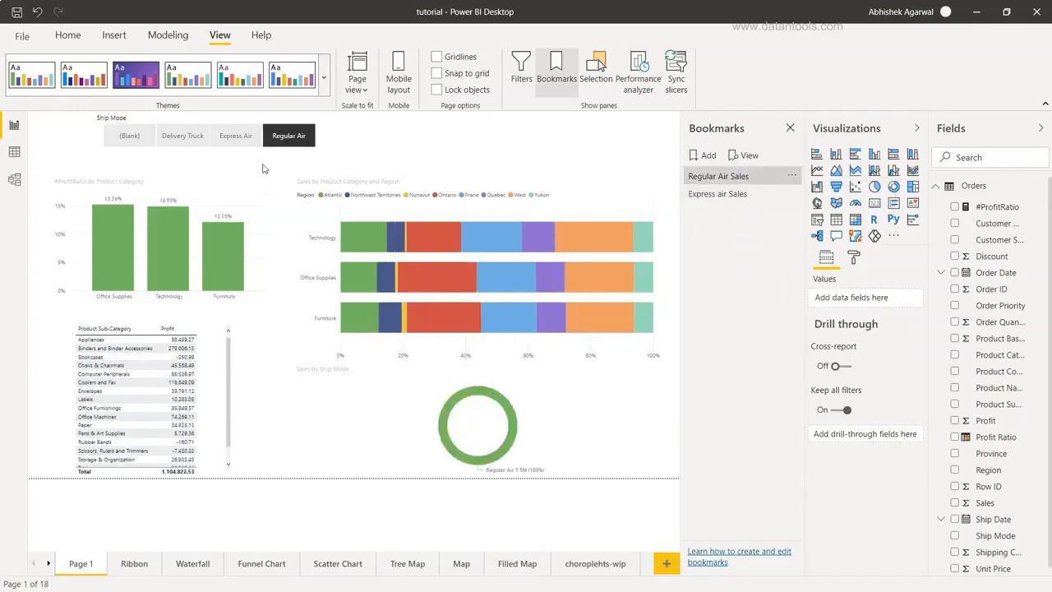
left_click(187, 139, "ctrl")
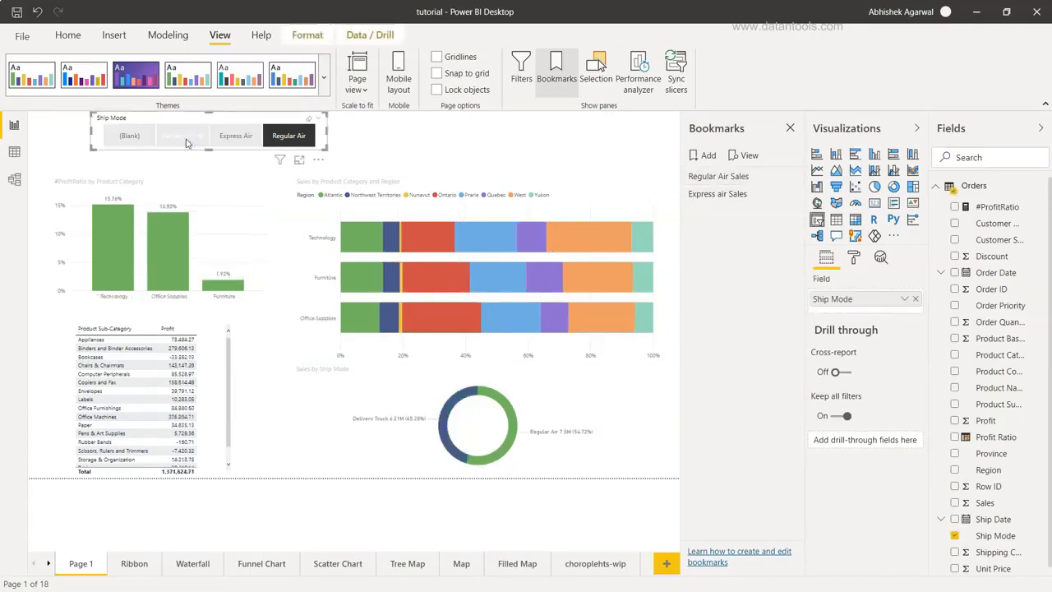
left_click(185, 141)
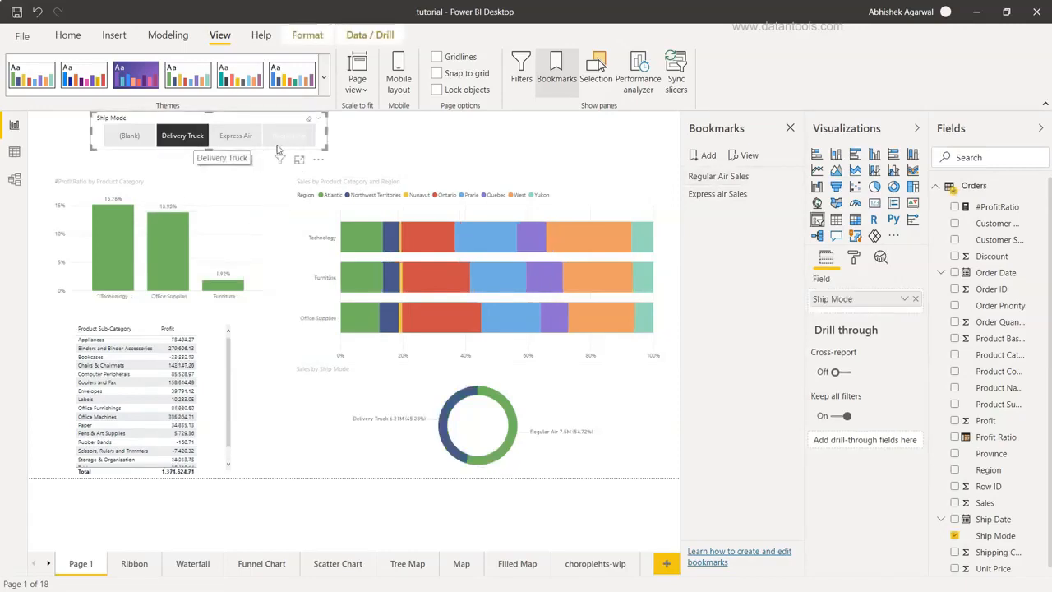
left_click(297, 139, "ctrl")
left_click(184, 140, "ctrl")
left_click(186, 141, "ctrl")
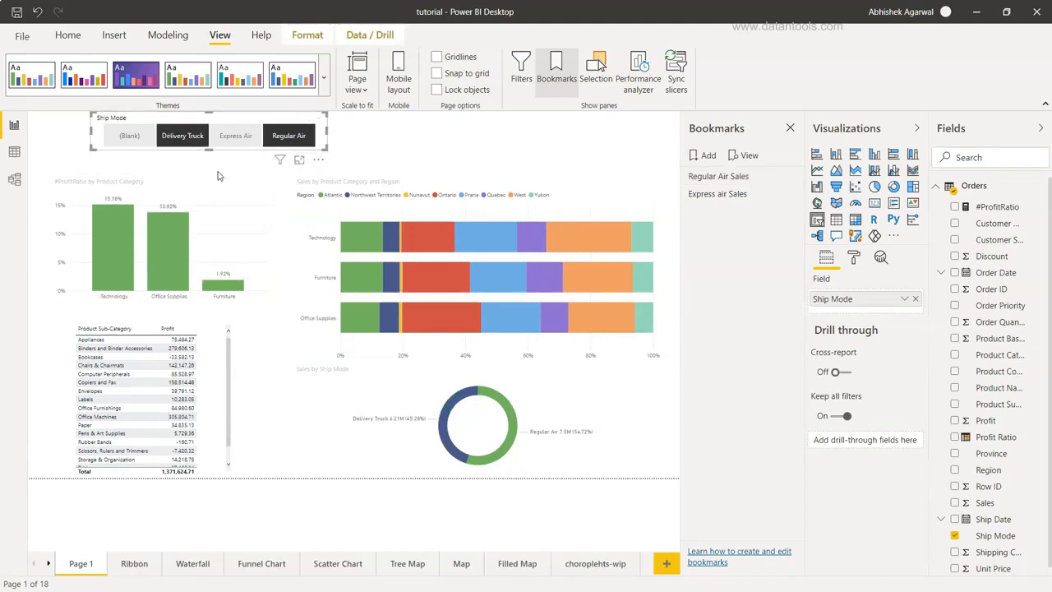
left_click(186, 140, "ctrl")
left_click(185, 142, "ctrl")
left_click(792, 177)
left_click(822, 186)
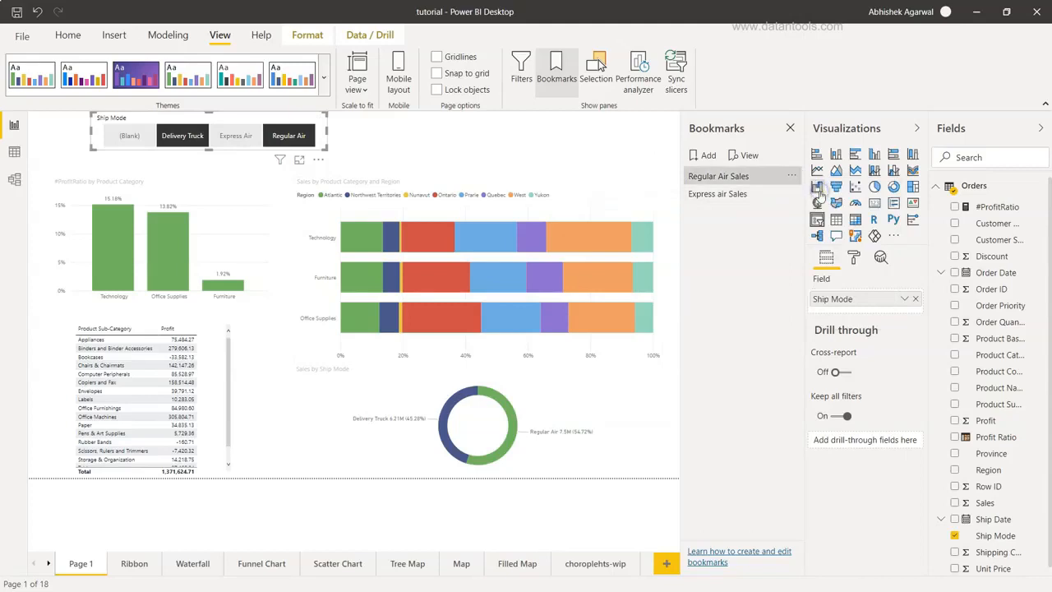
Step: Check the updated filter by applying the Express air Sales bookmark and returning to Regular Air Sales
left_click(744, 194)
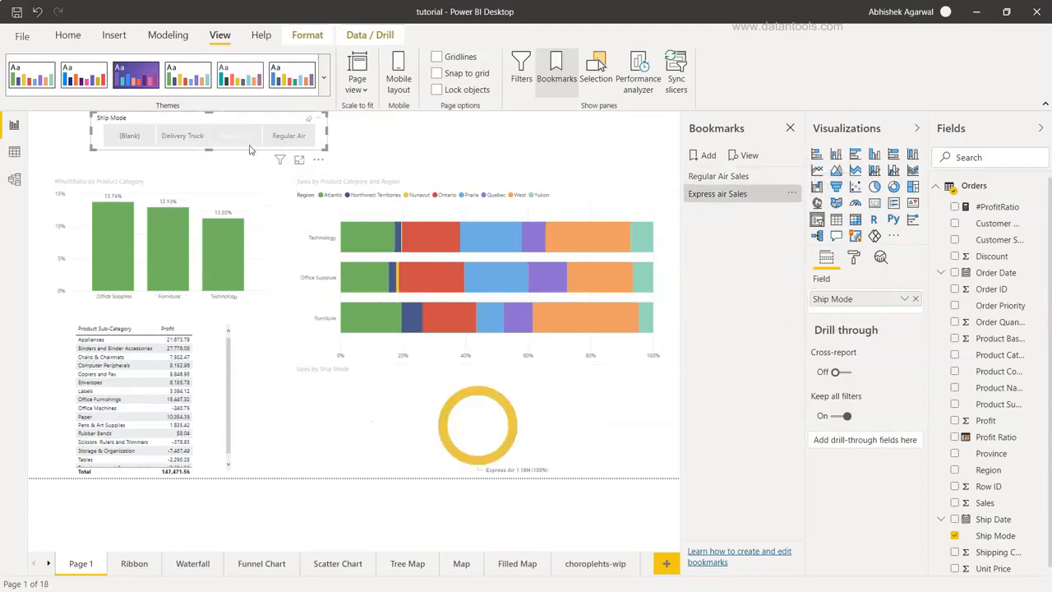
left_click(740, 177)
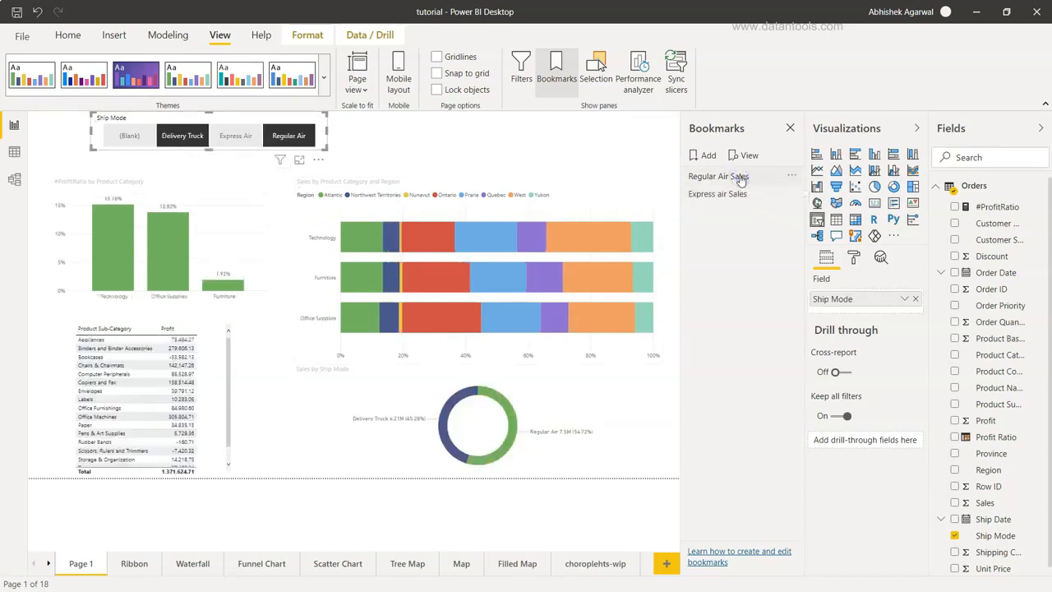
left_click(304, 135, "ctrl")
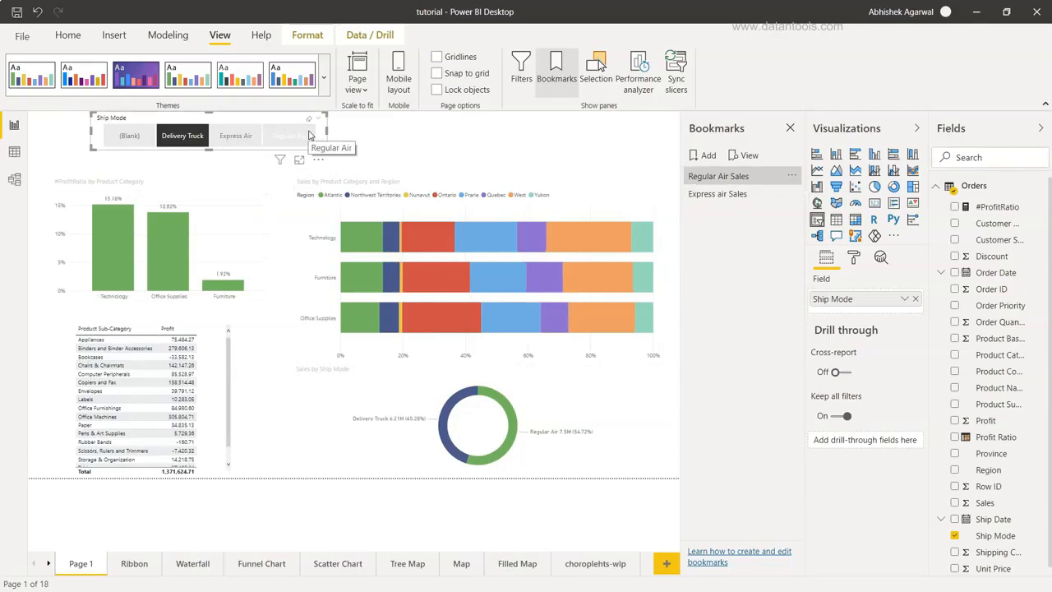
left_click(304, 136, "ctrl")
Step: Rename the Regular Air Sales bookmark as Delivery Truck - Regular Air Sales and widen the bookmark list to fit its full name
left_click(791, 176)
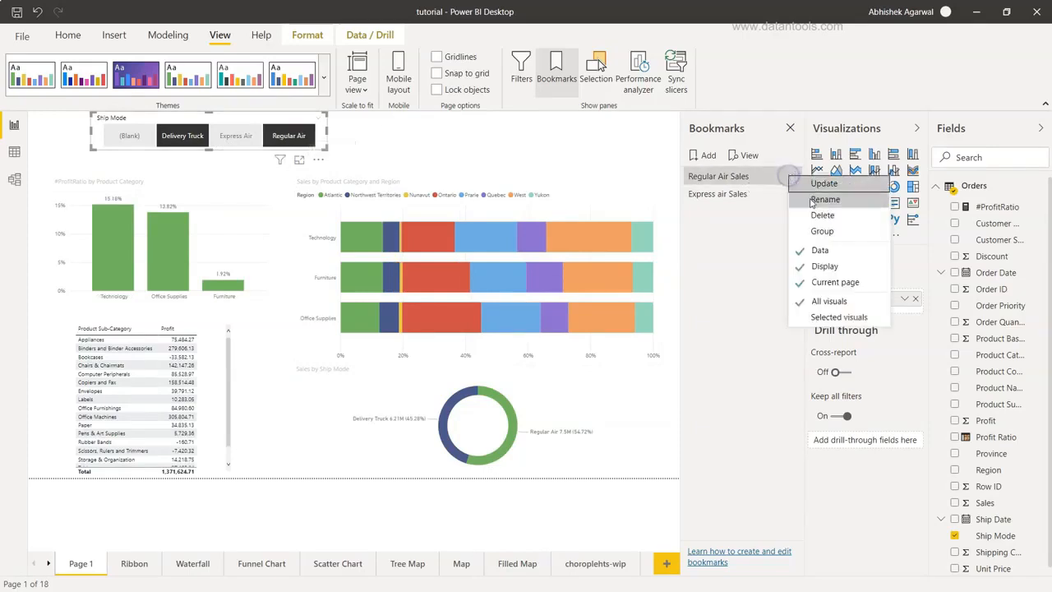
left_click(824, 199)
type("Delivery Truck -")
key("Return")
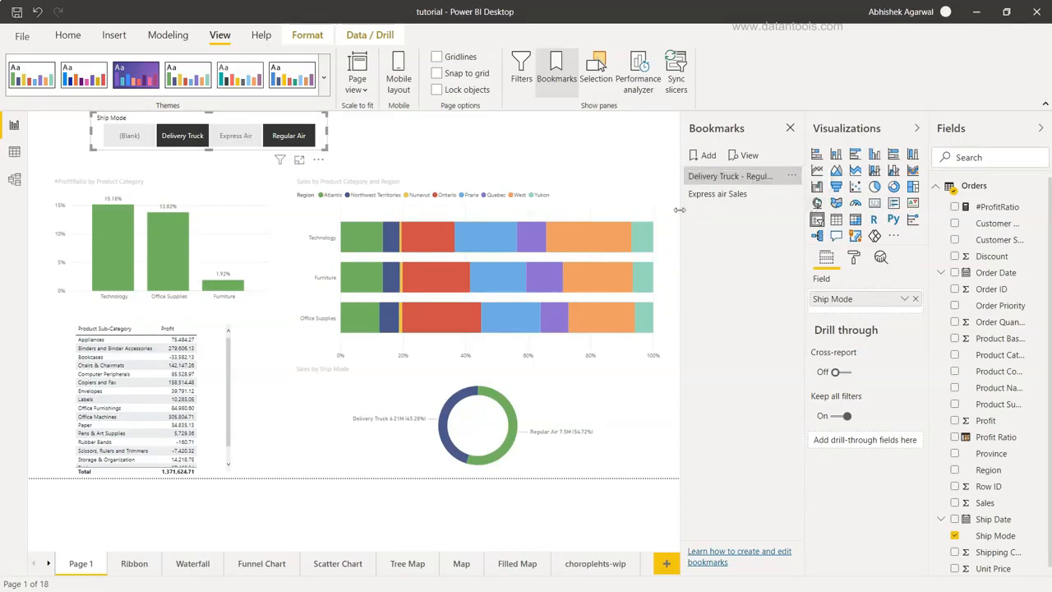
left_click_drag(681, 221, 626, 228)
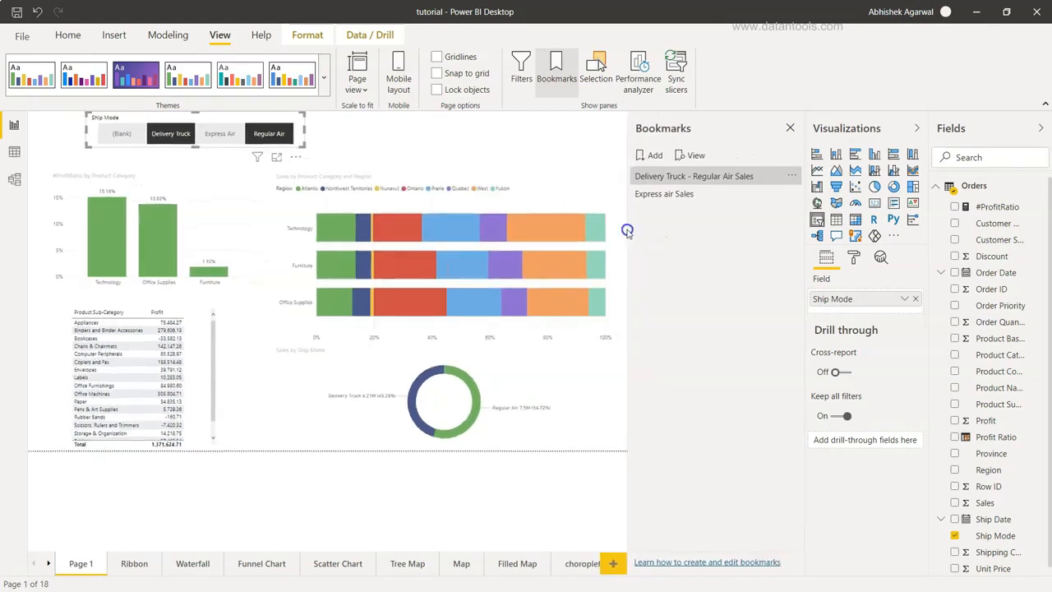
Step: Alternate between the Express air Sales and Delivery Truck - Regular Air Sales bookmarks to compare their report views
left_click(675, 196)
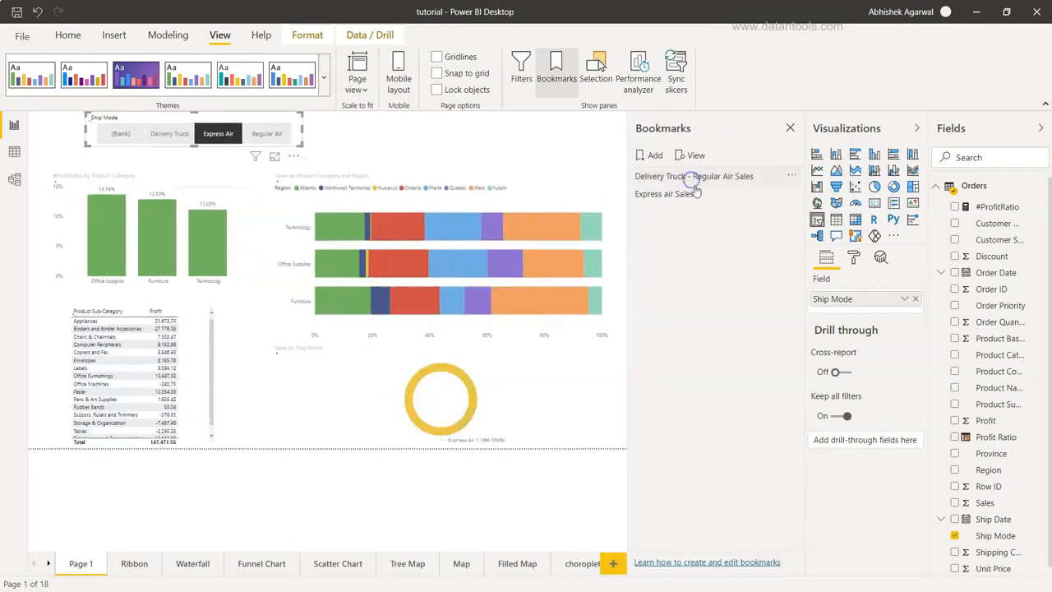
left_click(695, 195)
left_click(696, 196)
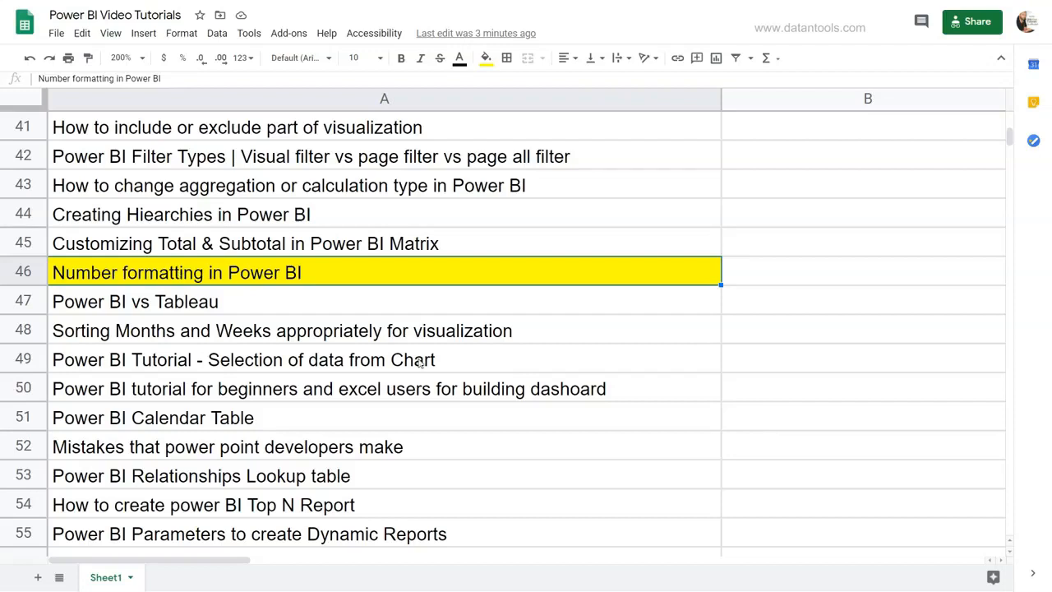
Step: Browse the topic list in the Power BI Video Tutorials Google Sheet, around the highlighted Number formatting in Power BI row
scroll(418, 363, "up", 5)
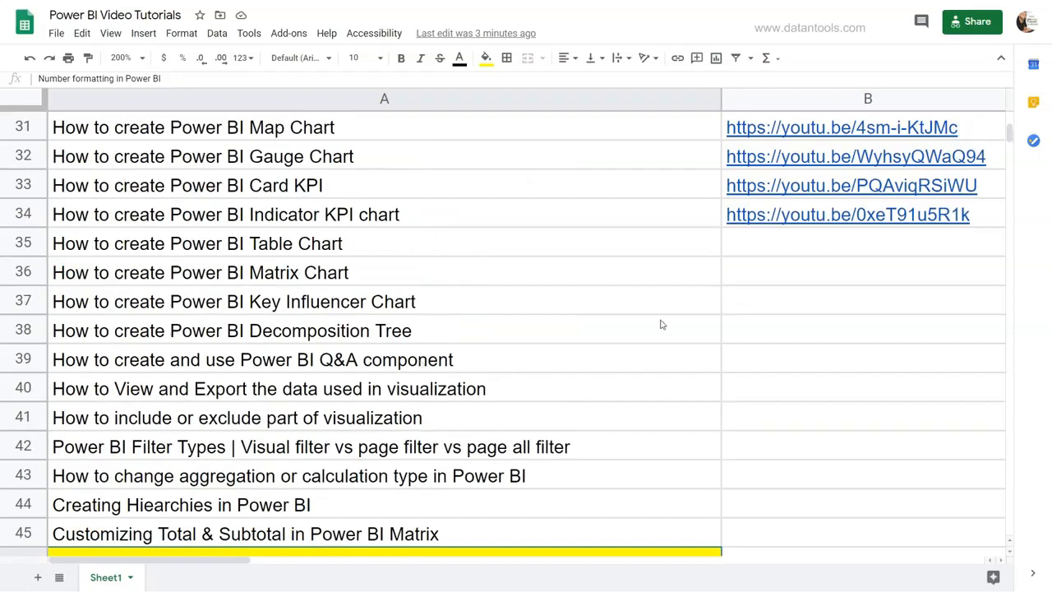
scroll(661, 325, "up", 3)
scroll(661, 325, "up", 4)
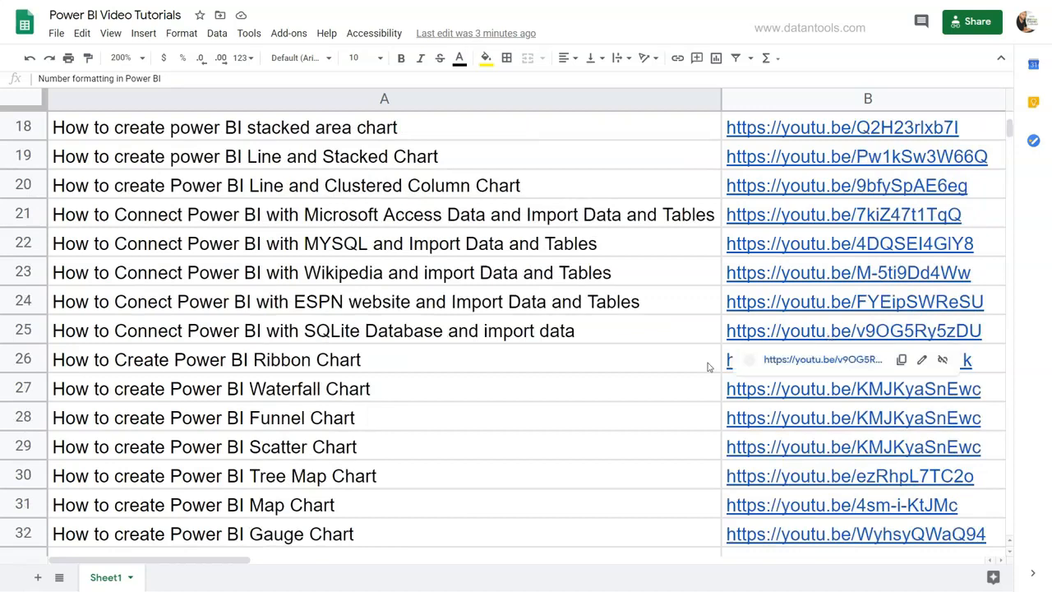
scroll(610, 419, "down", 8)
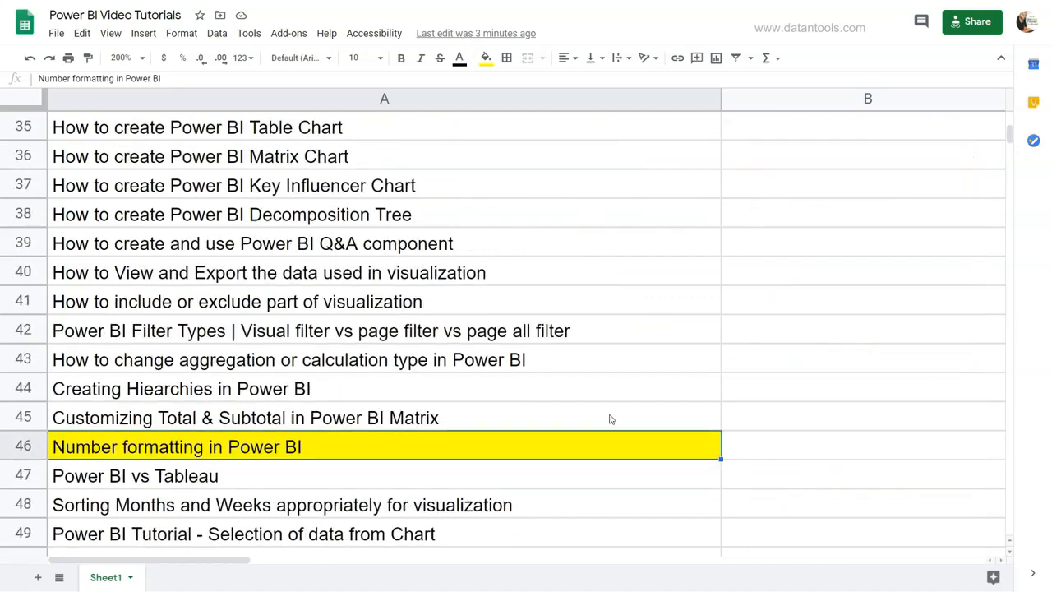
scroll(610, 419, "down", 1)
left_click(318, 389)
scroll(318, 389, "down", 2)
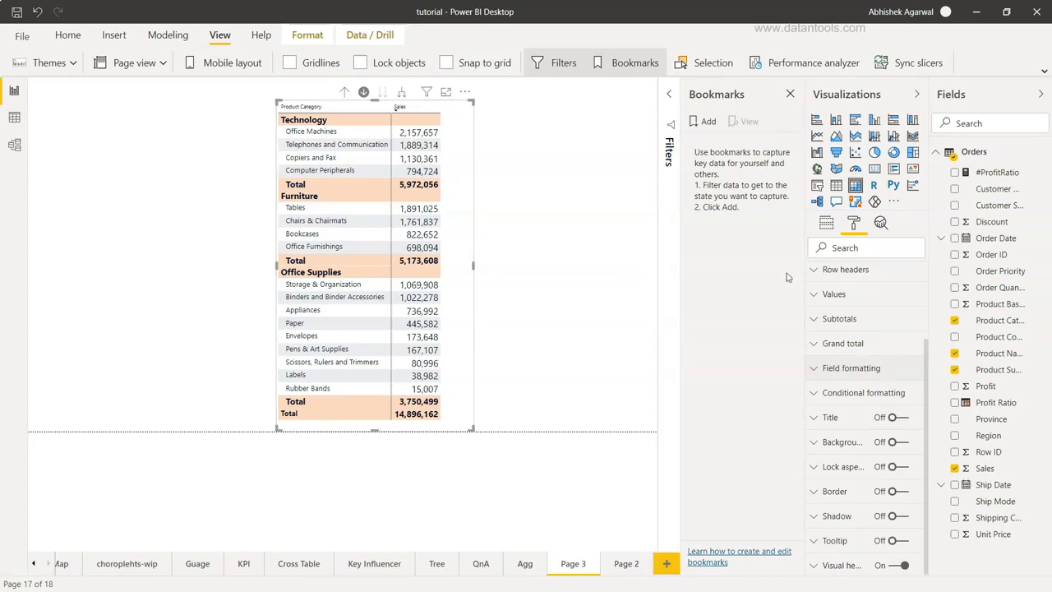
Step: Set the display units of the Sales field in the matrix to Thousands through its field formatting
scroll(834, 284, "up", 1)
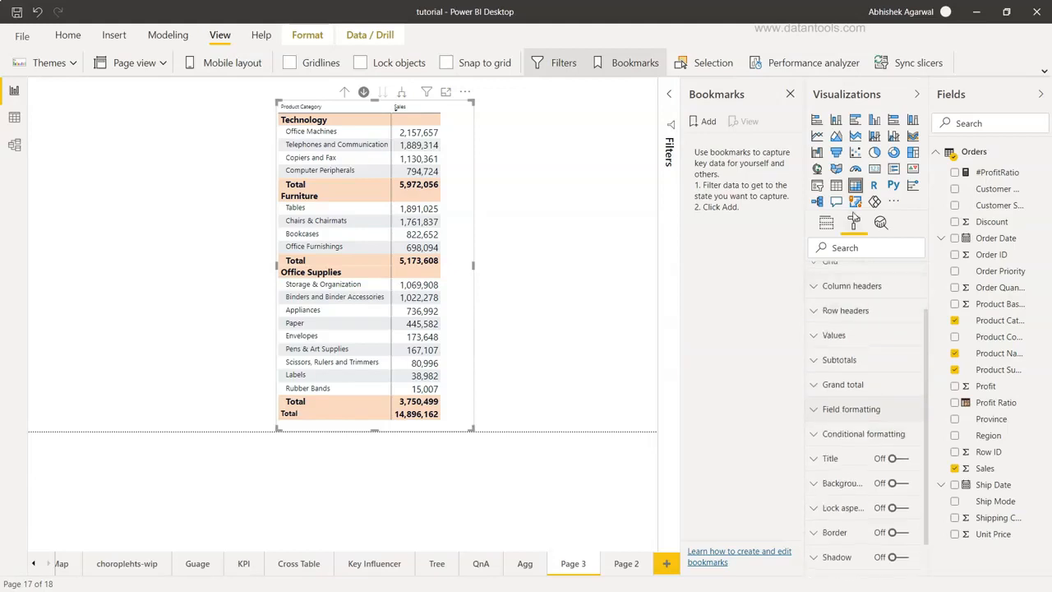
left_click(822, 417)
scroll(820, 417, "down", 2)
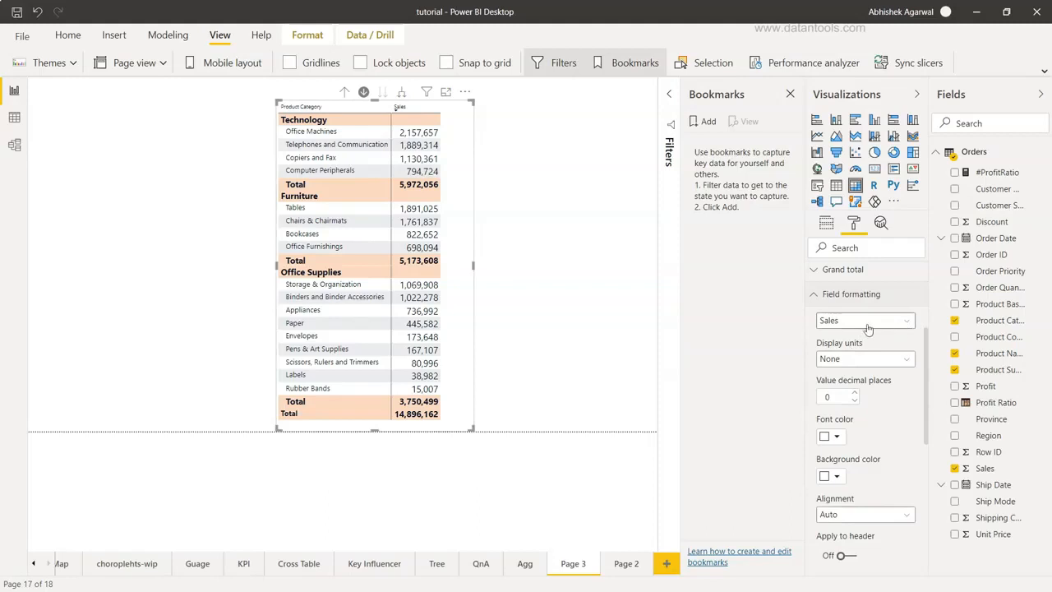
left_click(875, 360)
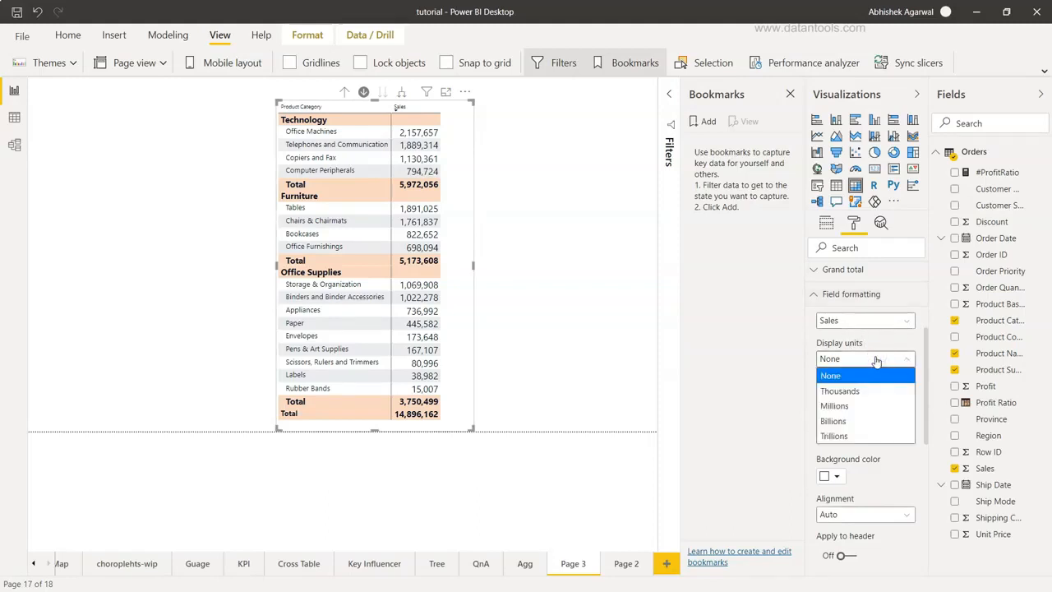
left_click(876, 391)
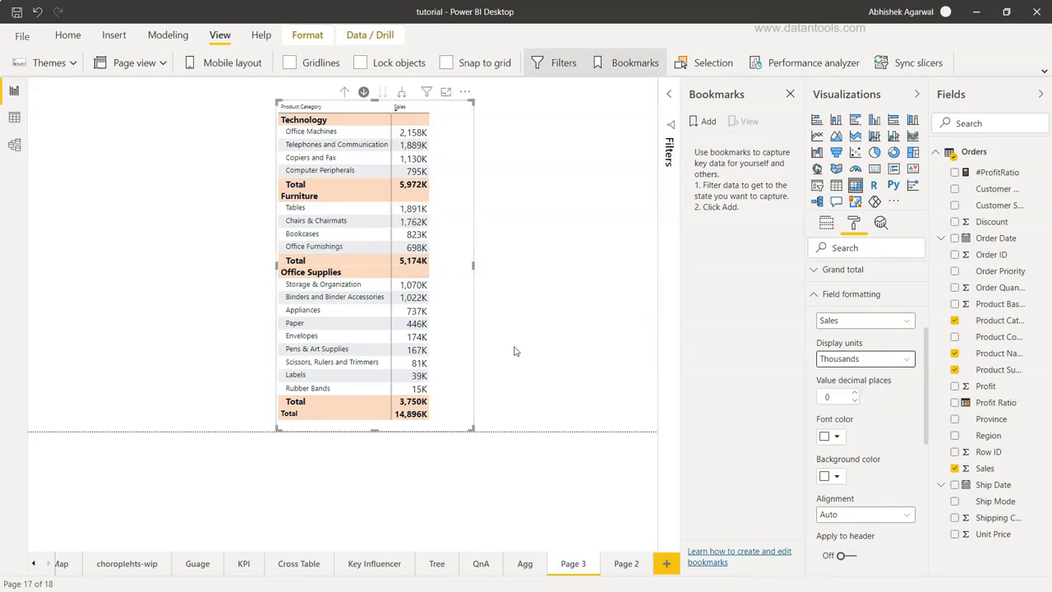
Step: Try Millions as the display units for Sales and return them to Thousands
left_click(830, 359)
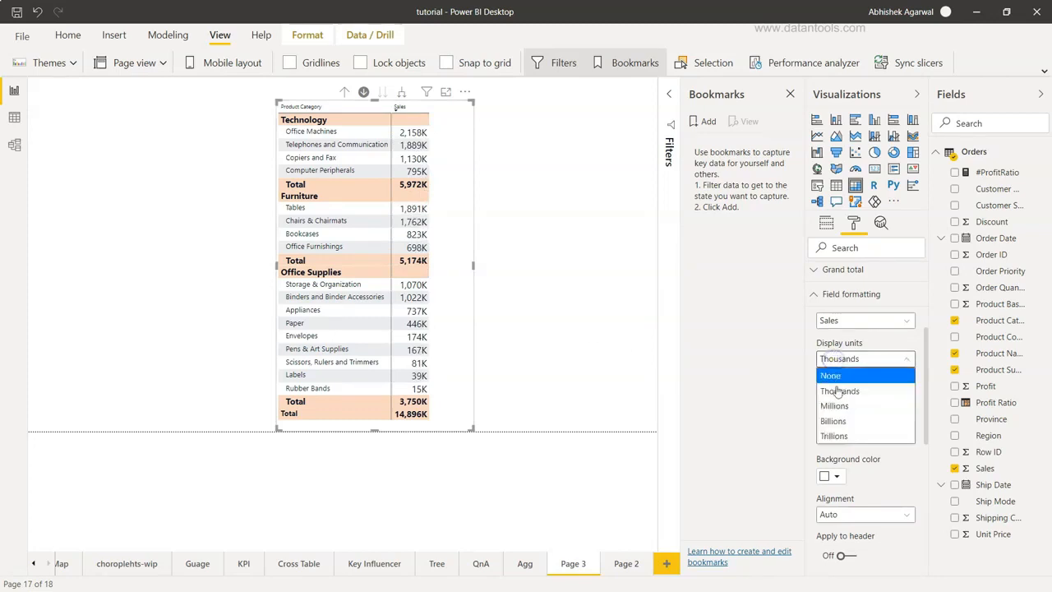
left_click(834, 405)
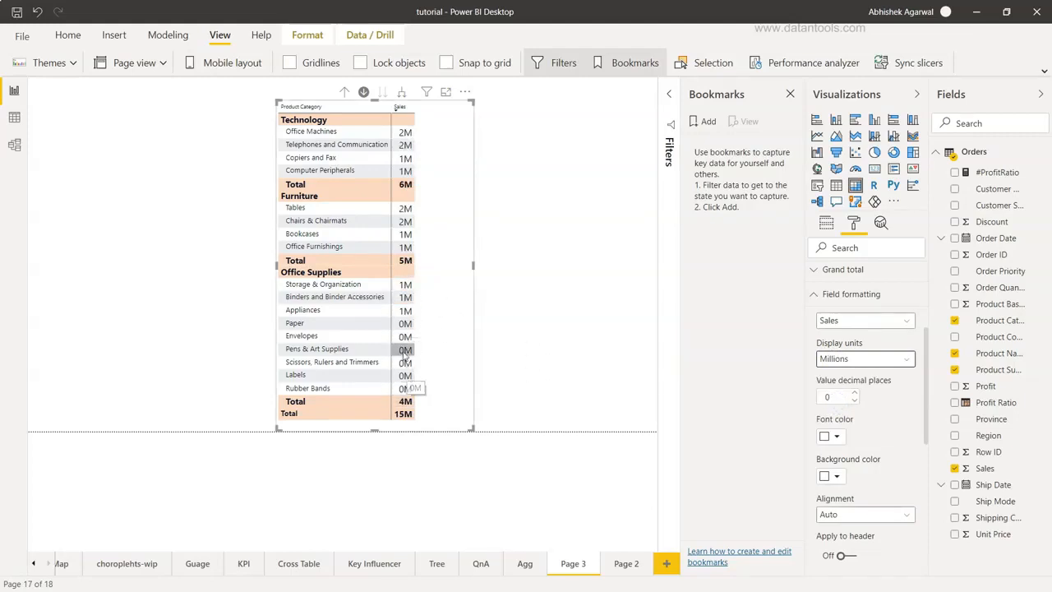
left_click(845, 362)
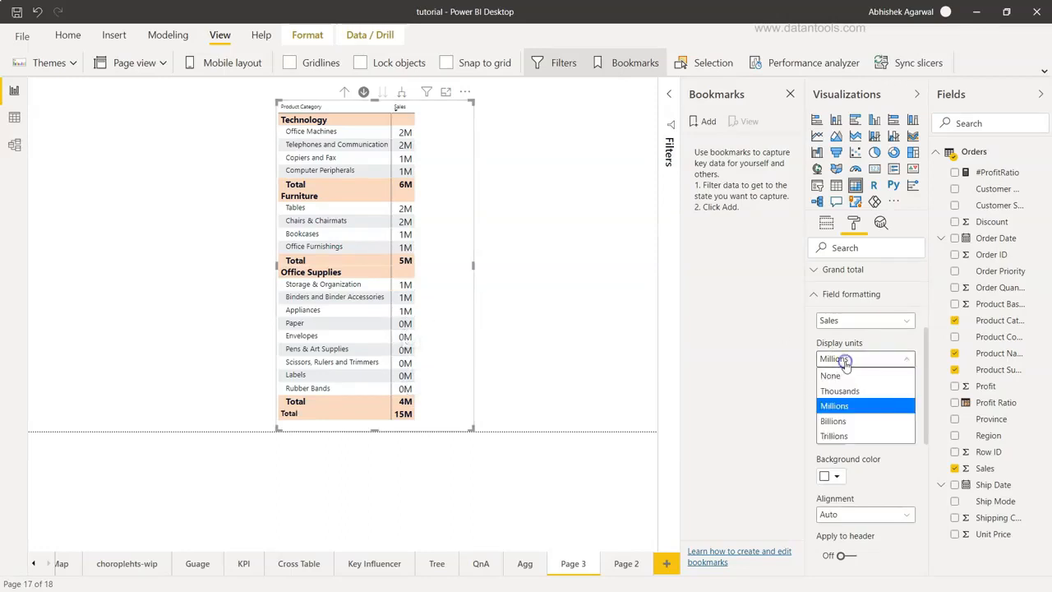
left_click(851, 393)
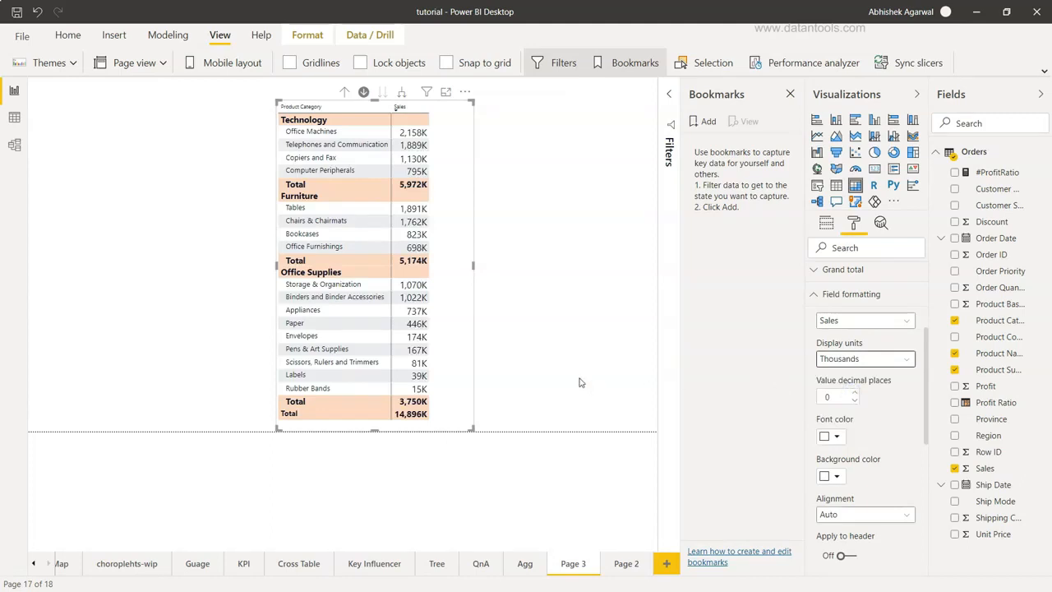
Step: Try 2 decimal places for the Sales values and bring the setting back to 0
left_click(855, 395)
left_click(855, 395)
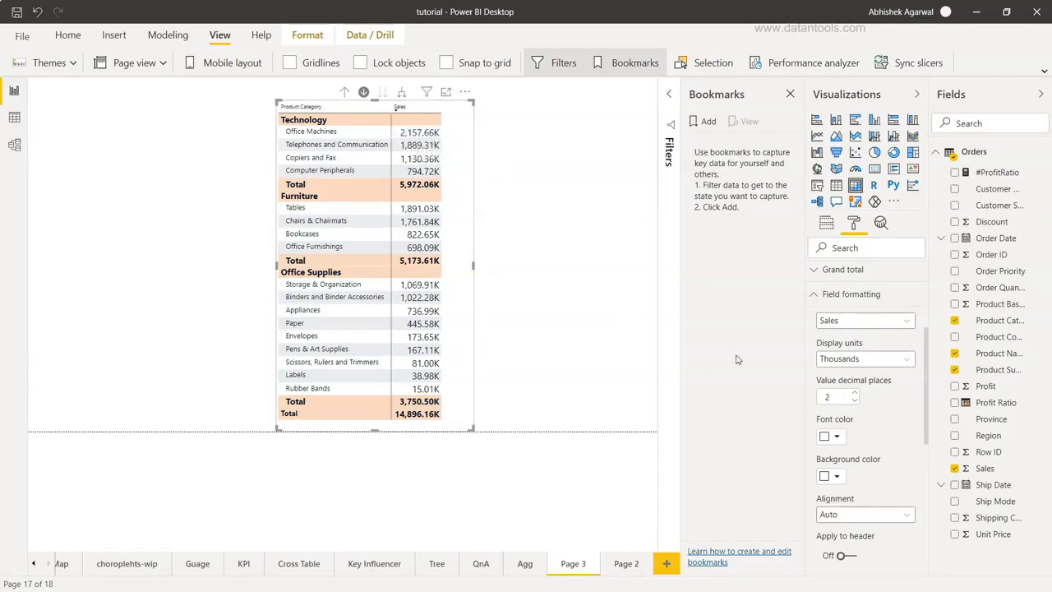
left_click(855, 401)
left_click(856, 401)
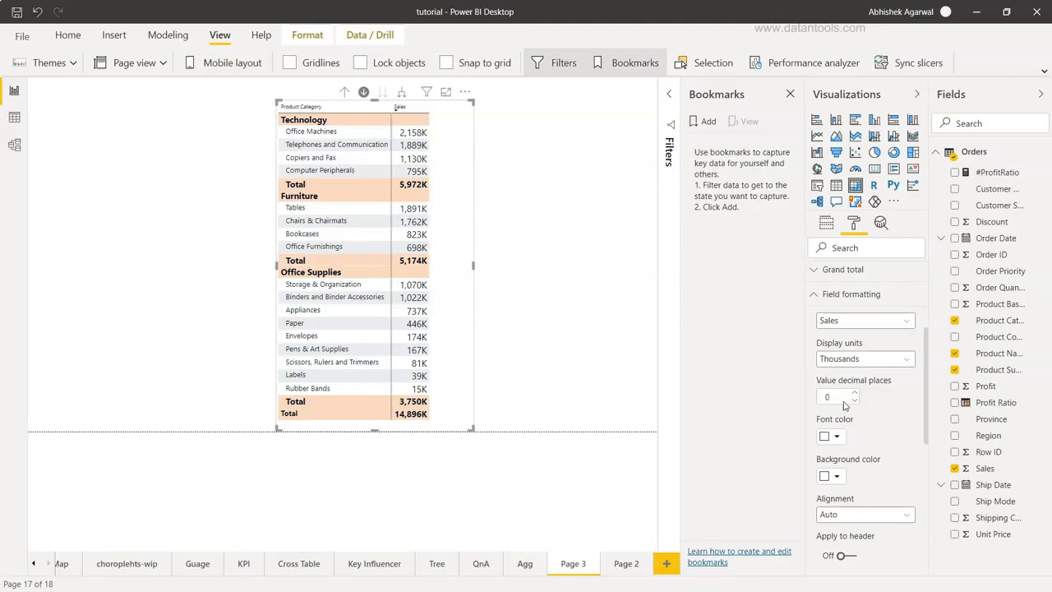
Step: Check the font color choices for Sales and set the alignment of its values to Center
scroll(843, 405, "down", 3)
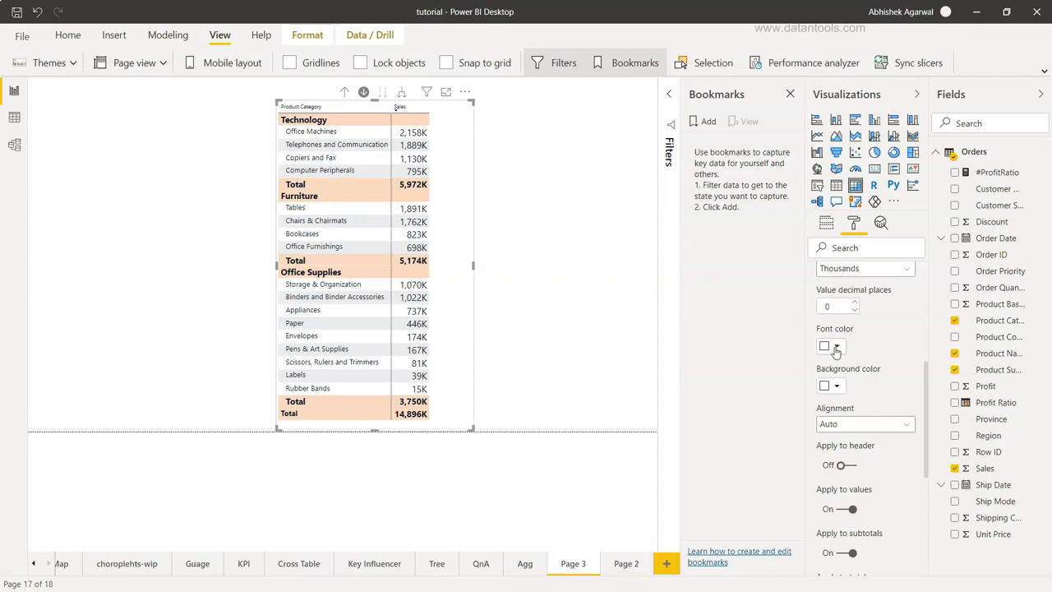
left_click(836, 346)
left_click(749, 376)
scroll(825, 400, "down", 2)
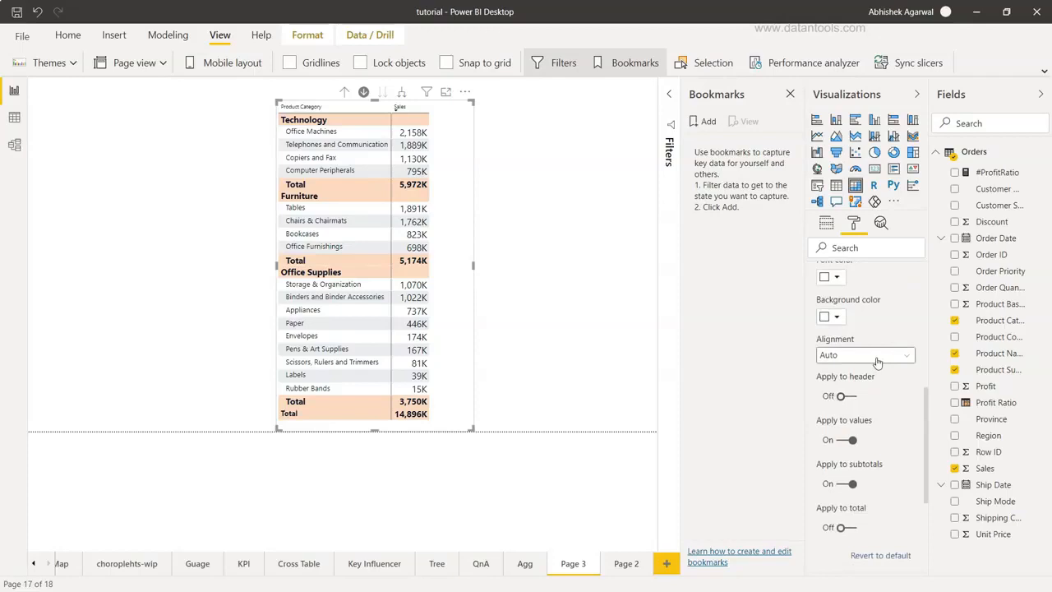
left_click(878, 362)
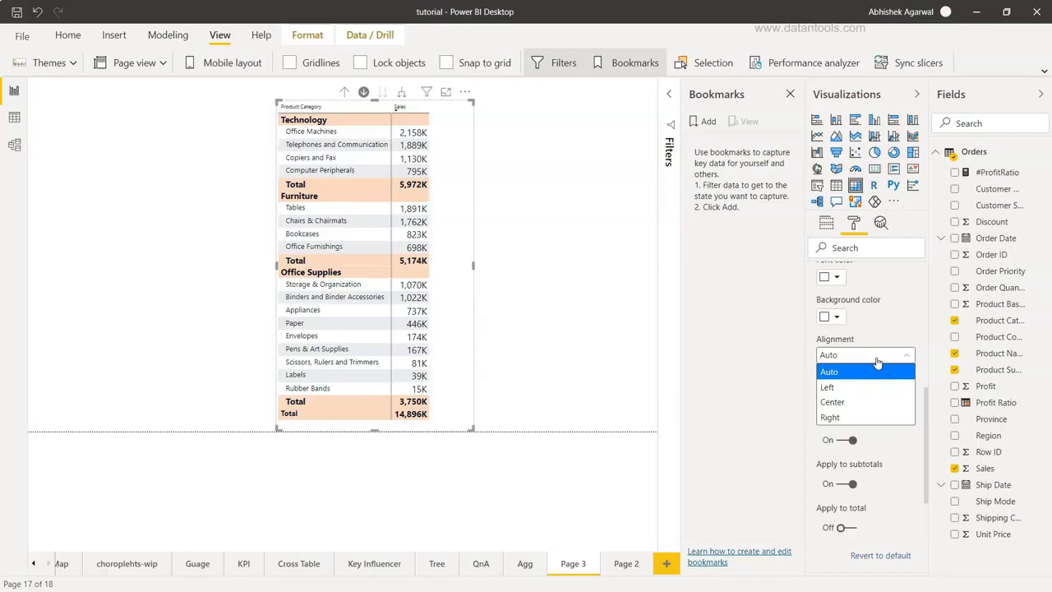
left_click(873, 402)
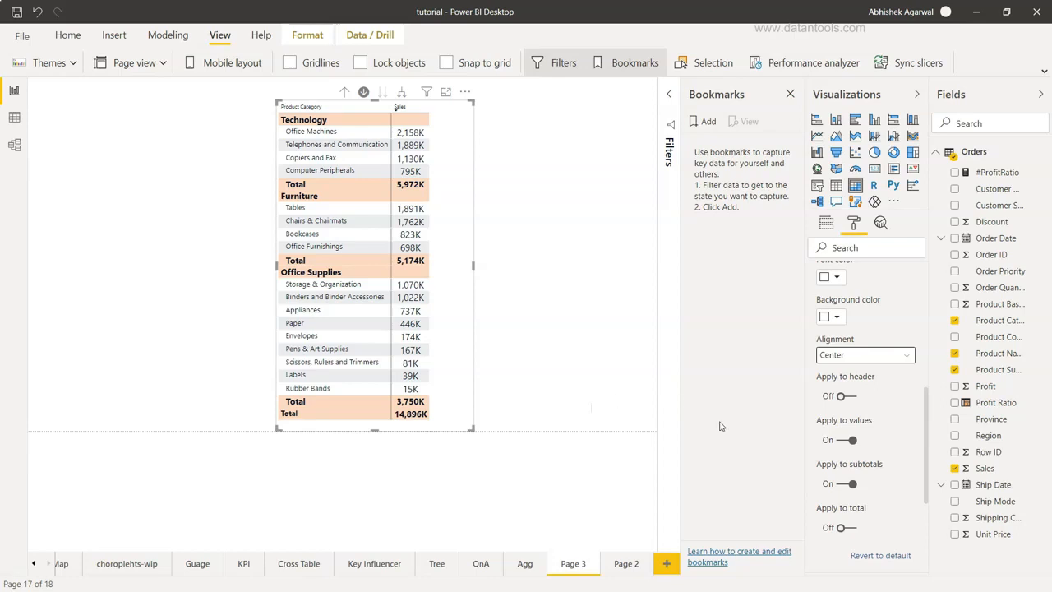
Step: Test the Sales formatting by applying it to the header and removing it again, and by switching it off and on for values
left_click(847, 397)
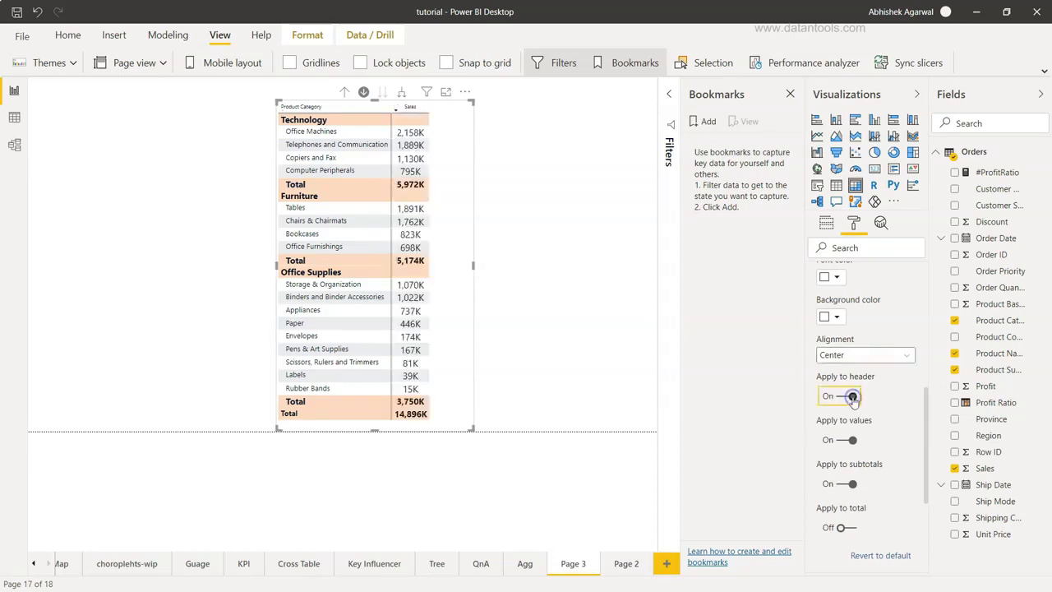
left_click(846, 397)
left_click(846, 440)
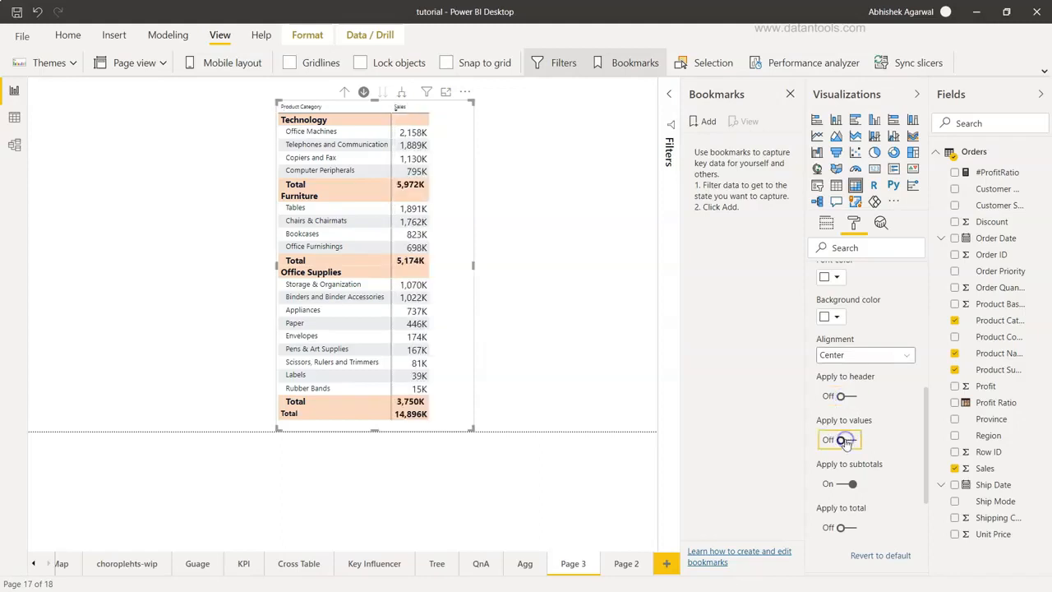
left_click(846, 440)
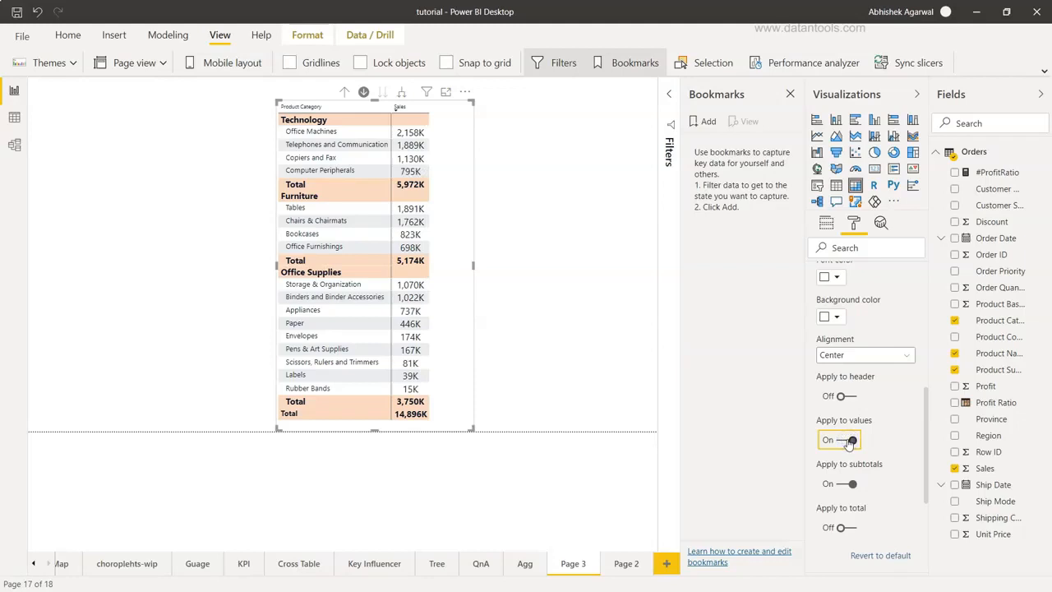
Step: Close the field formatting settings and turn on conditional background color for the Sales values
scroll(851, 486, "down", 2)
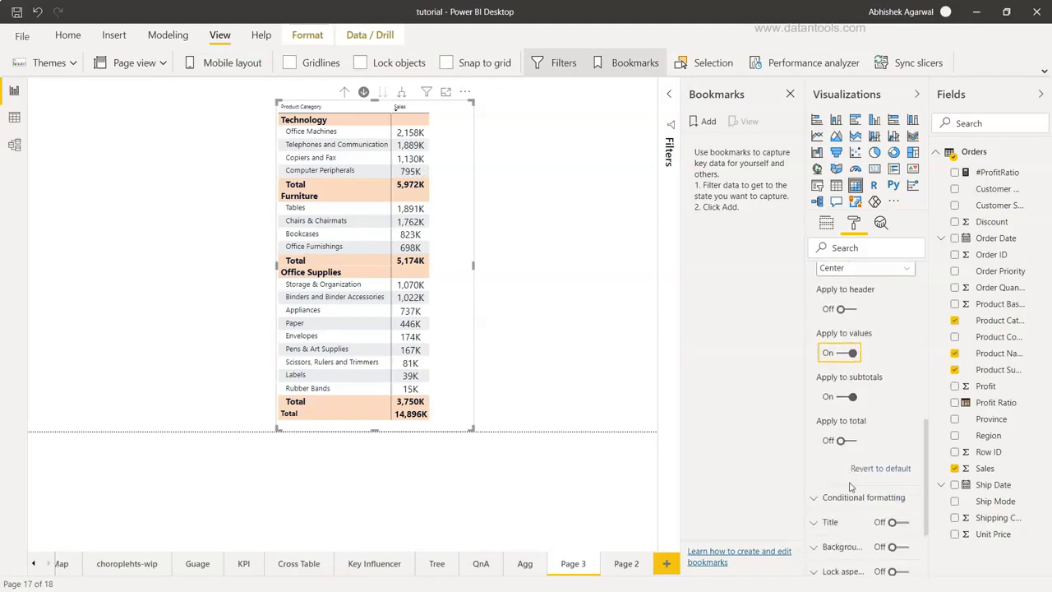
scroll(852, 442, "up", 3)
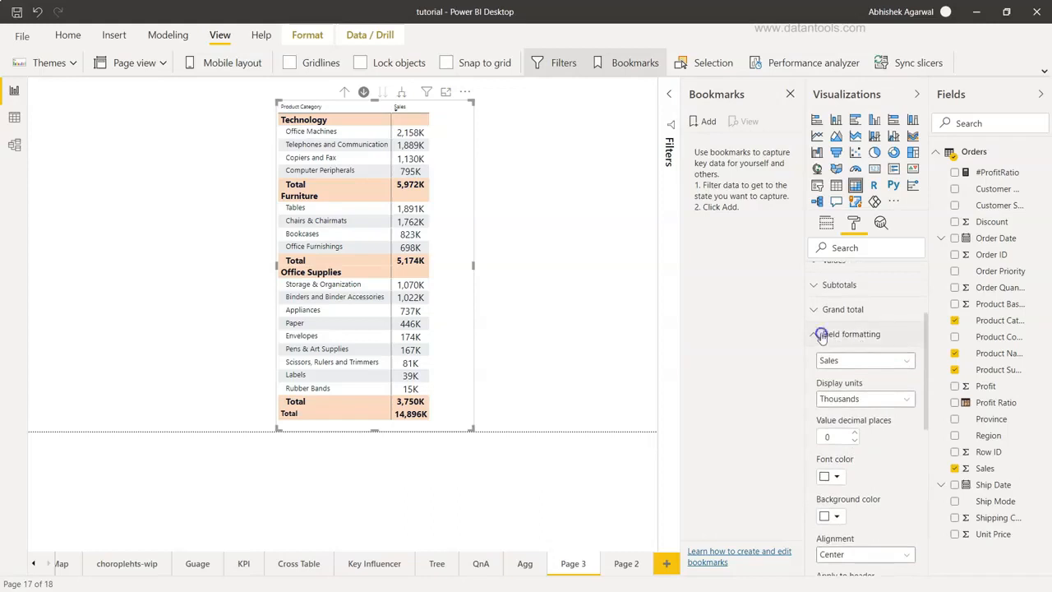
left_click(822, 335)
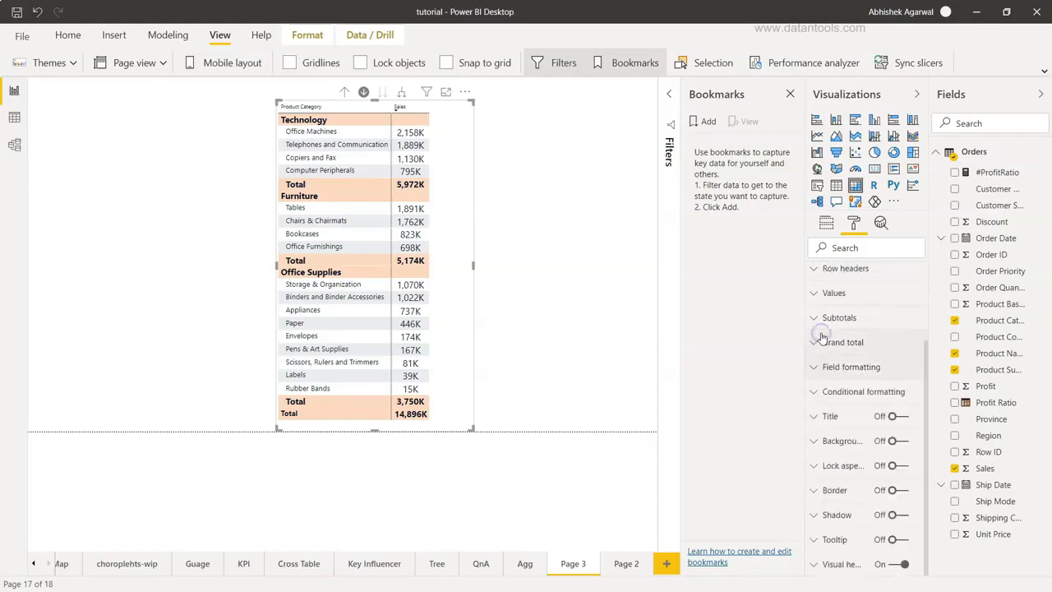
left_click(821, 392)
scroll(822, 397, "down", 2)
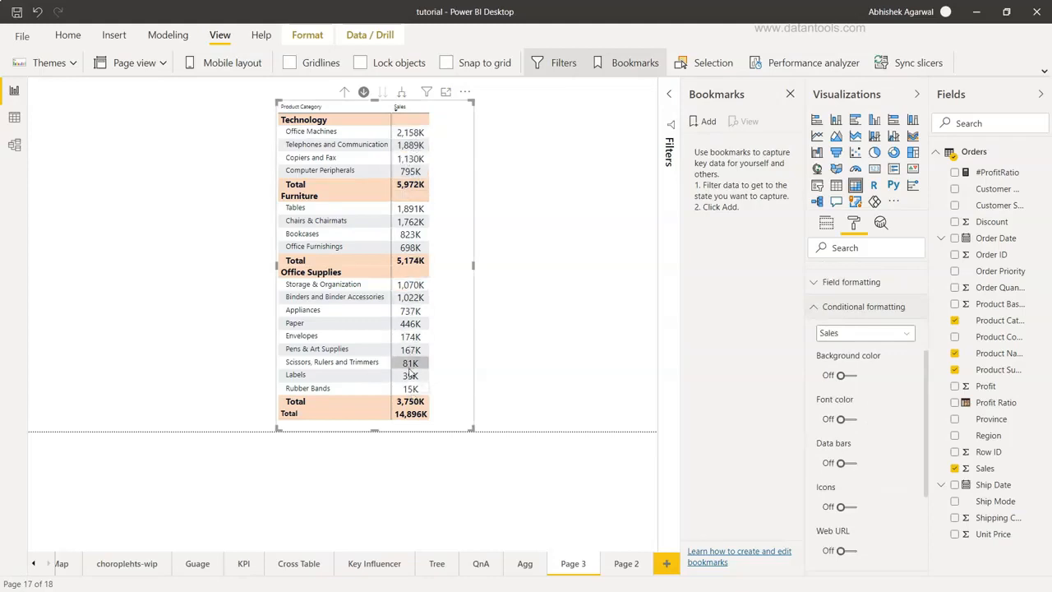
left_click(872, 336)
left_click(873, 340)
left_click(848, 376)
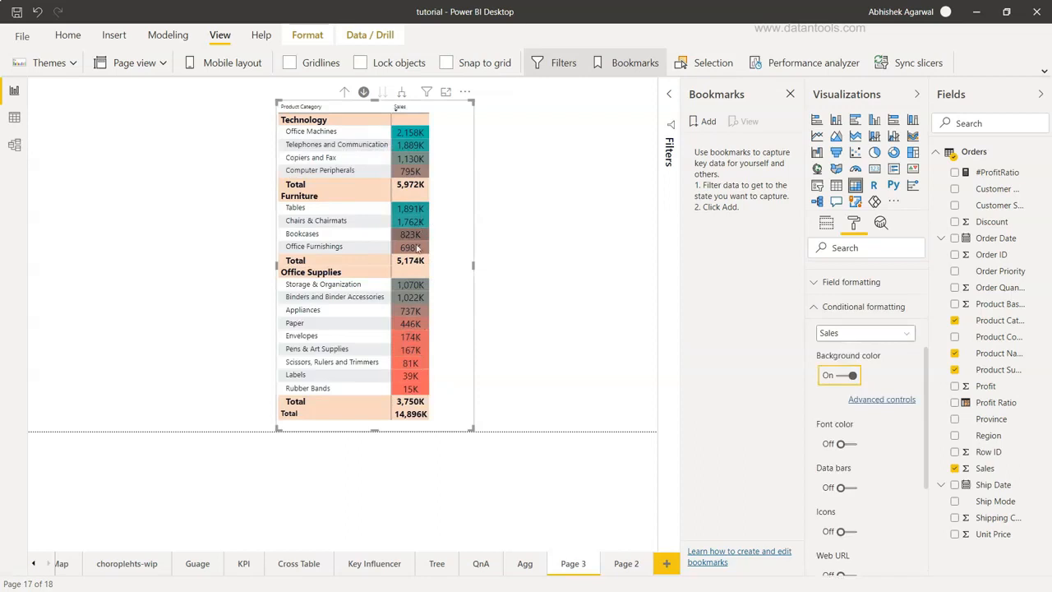
mouse_move(418, 146)
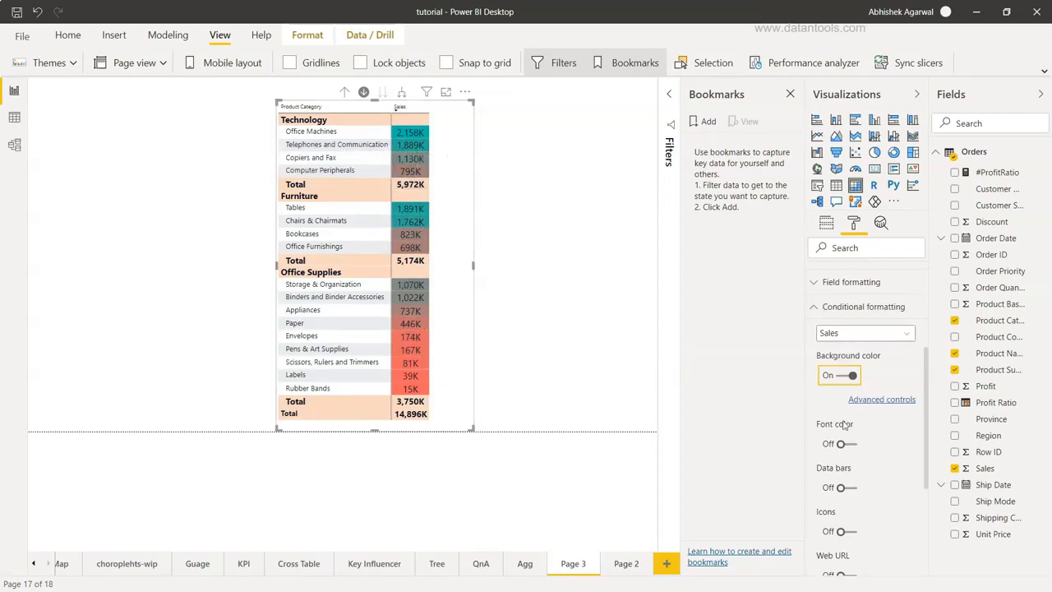
Step: Base the Sales background color scale on the #ProfitRatio field, after trying Discount, and apply it to the matrix
left_click(876, 400)
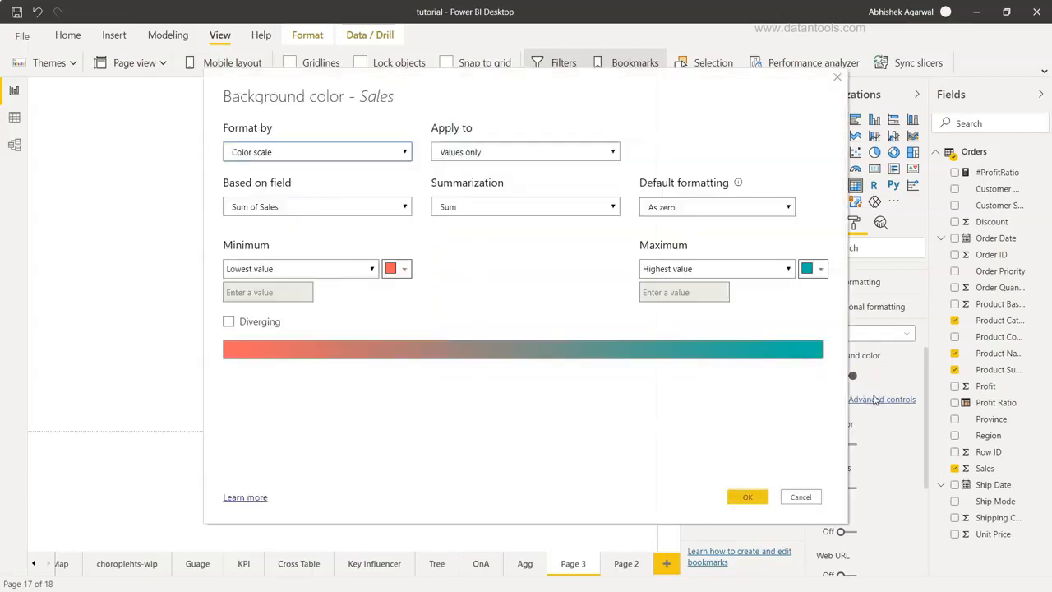
left_click(313, 207)
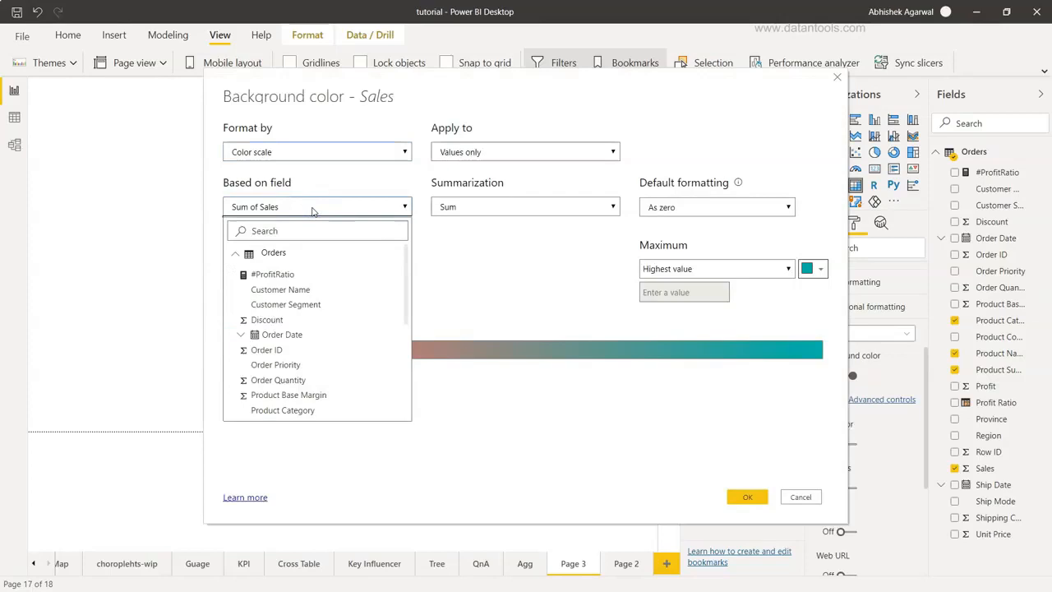
left_click(340, 319)
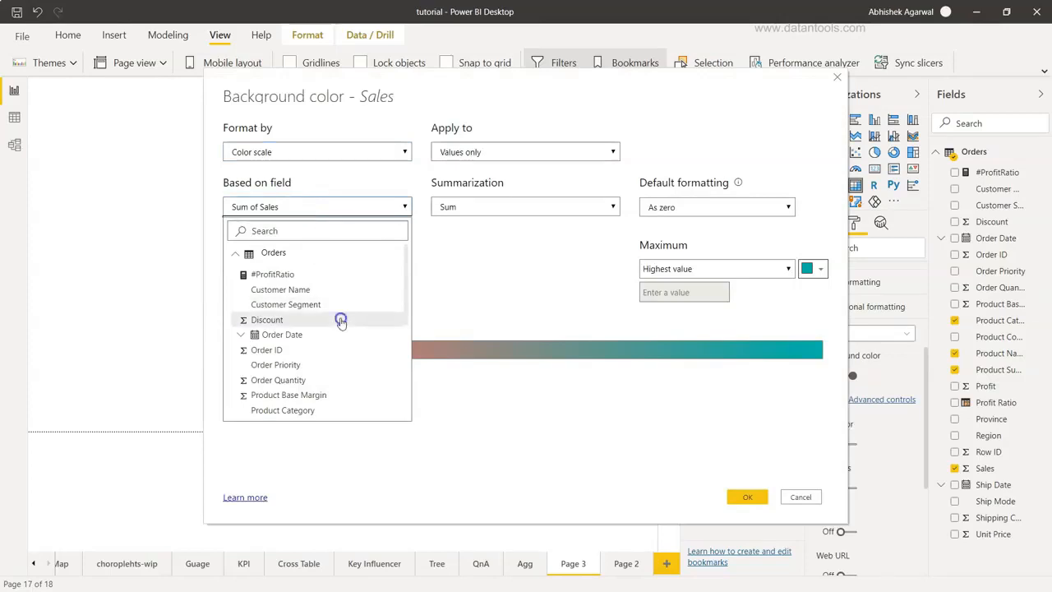
left_click(344, 205)
scroll(330, 312, "down", 2)
scroll(330, 312, "up", 2)
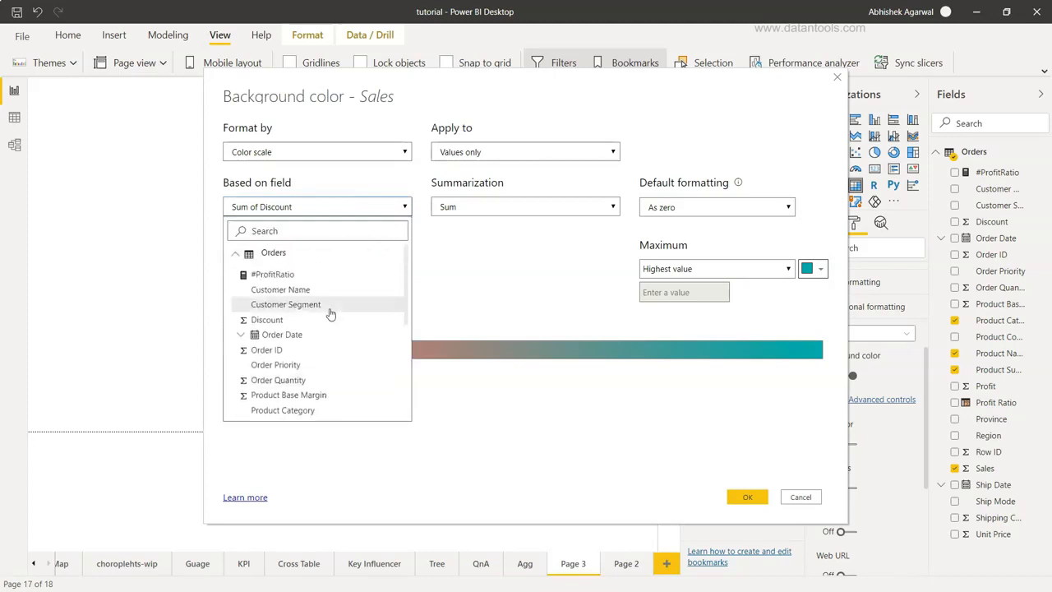
left_click(343, 277)
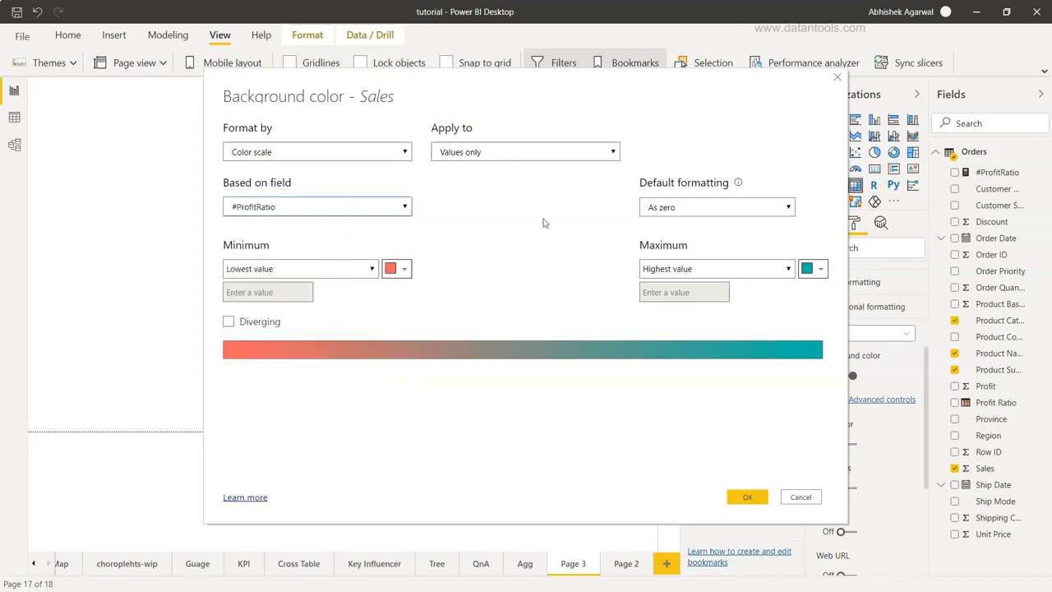
left_click(745, 498)
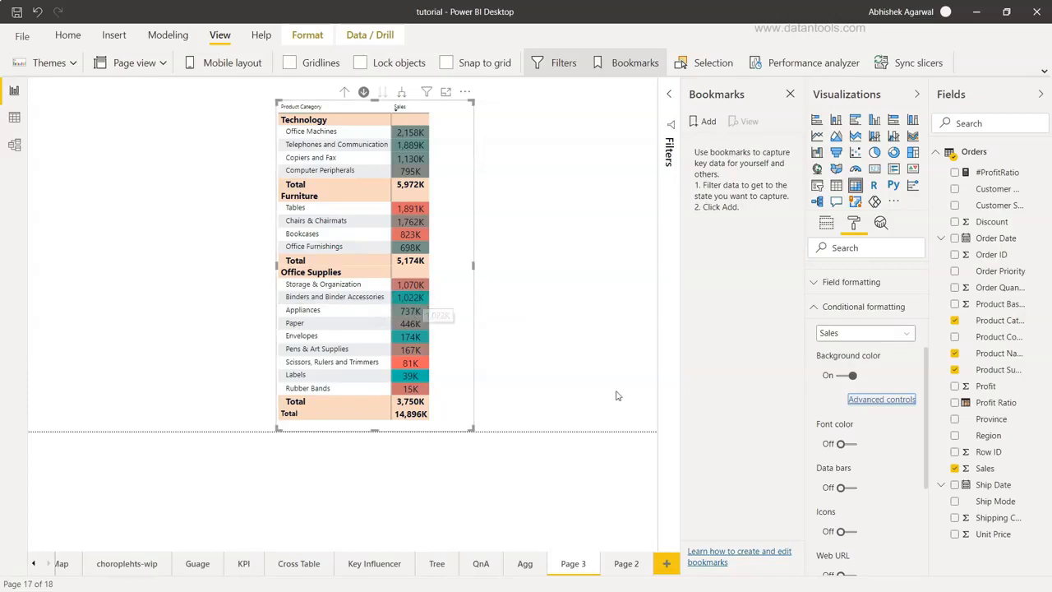
Step: Review the remaining conditional formatting options for Sales: font color, data bars, icons and web URL
scroll(884, 453, "down", 3)
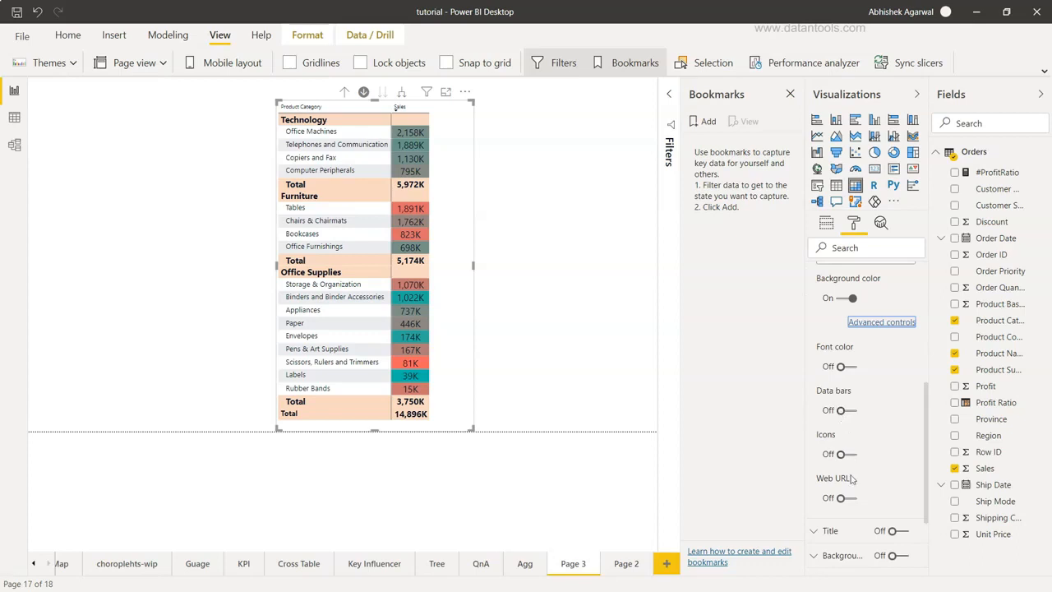
scroll(852, 487, "up", 2)
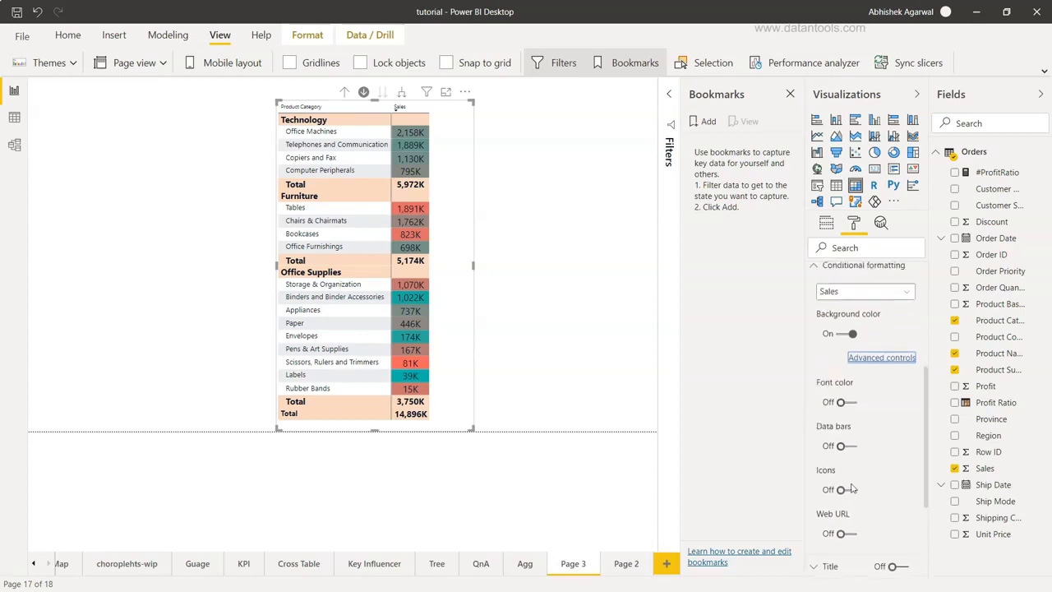
scroll(852, 487, "up", 1)
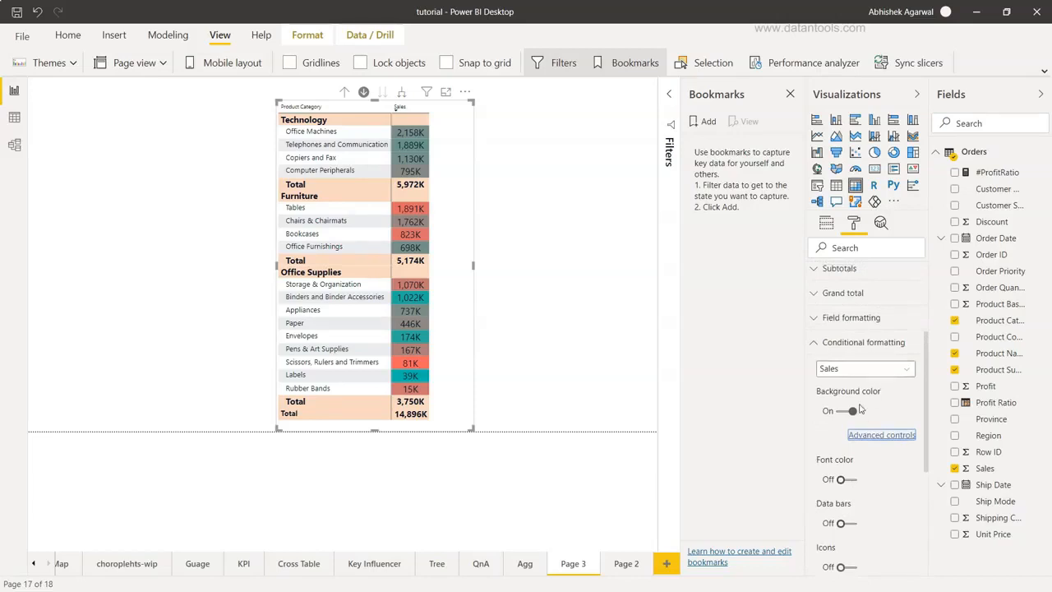
scroll(858, 409, "down", 2)
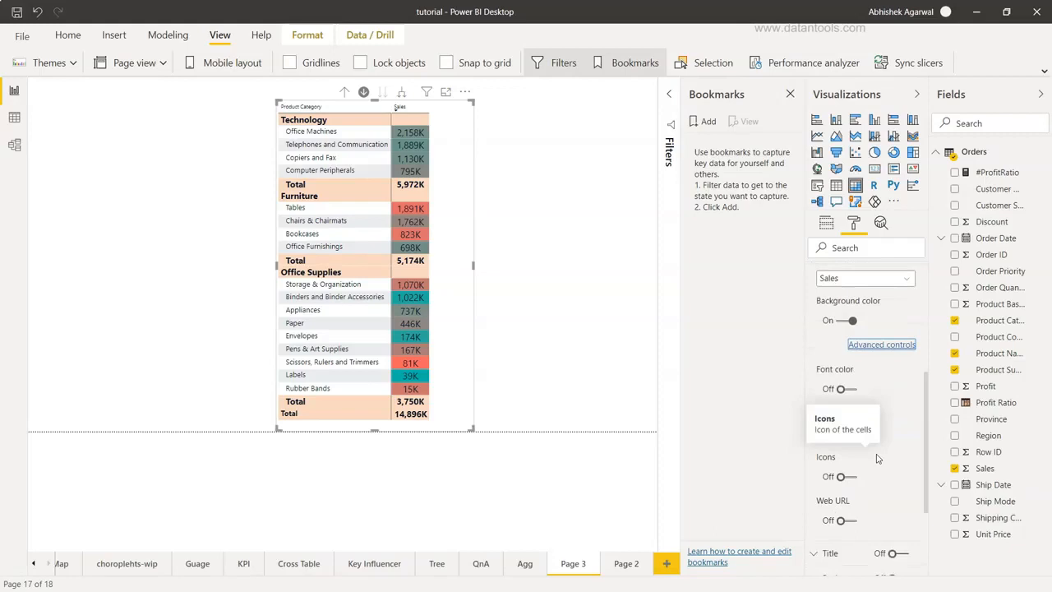
scroll(876, 459, "up", 1)
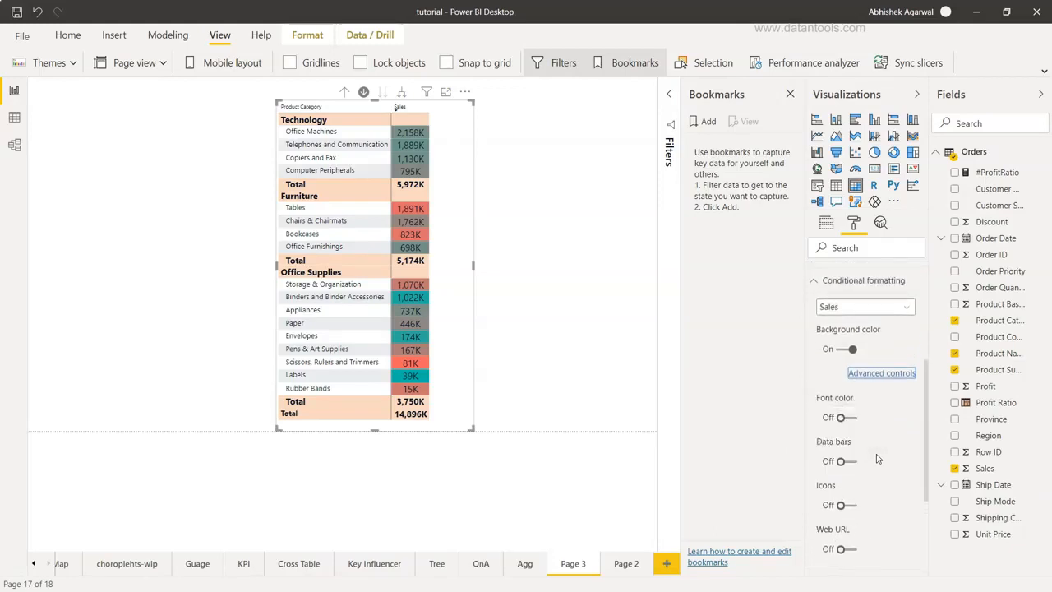
left_click(762, 426)
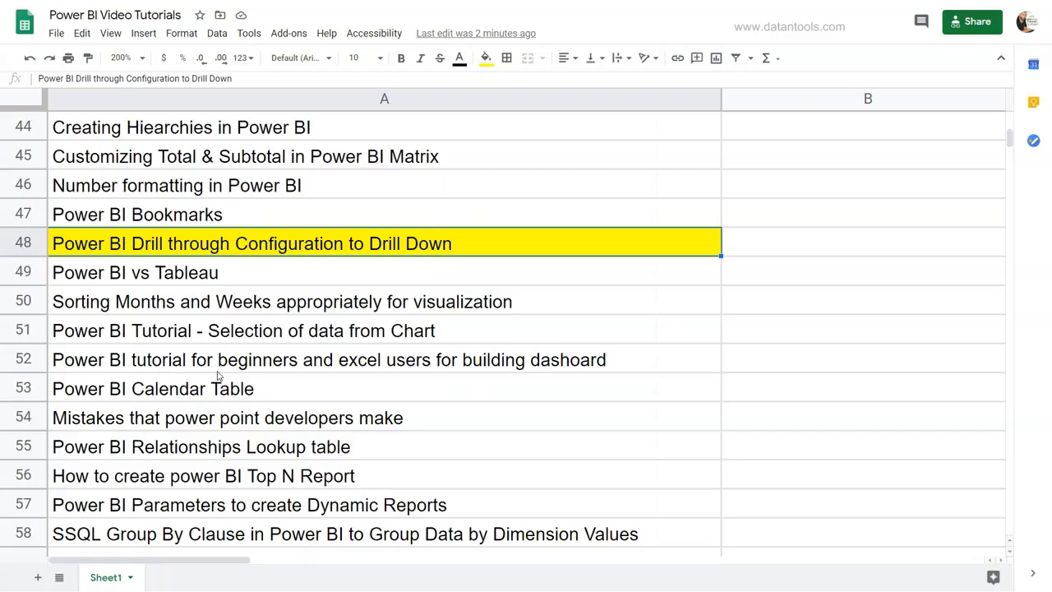
Step: Look through the Power BI tutorial list in the Google Sheet, around the Drill through Configuration row and the earlier topics with video links
left_click(218, 362)
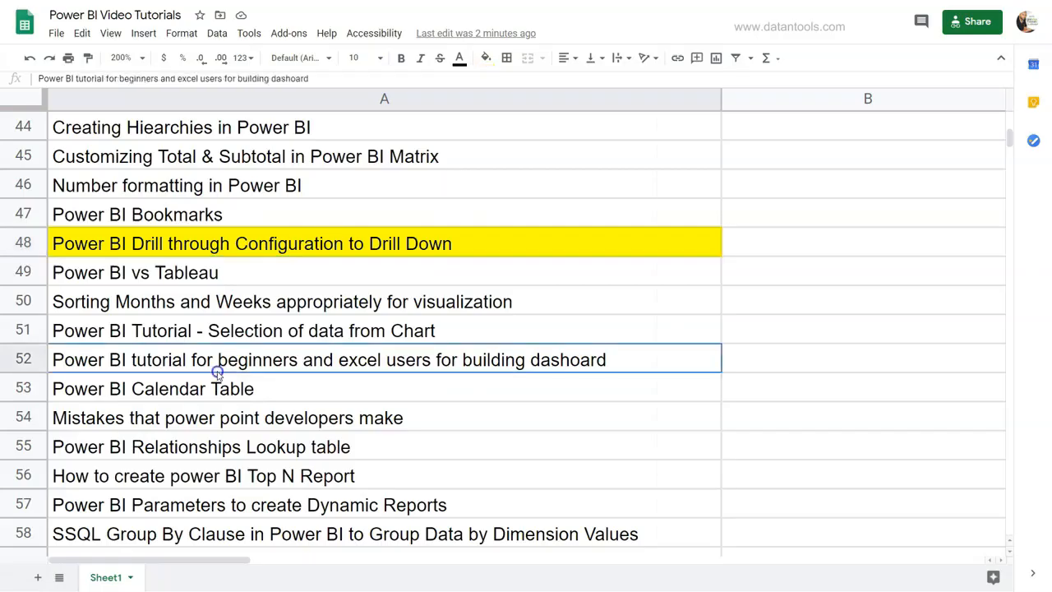
left_click(236, 252)
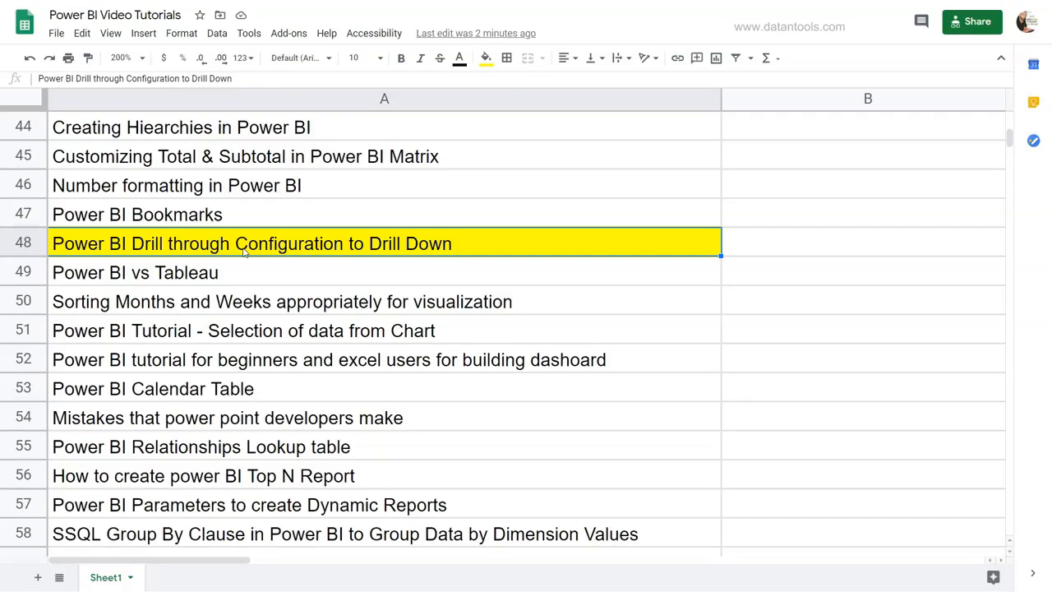
scroll(243, 252, "up", 1)
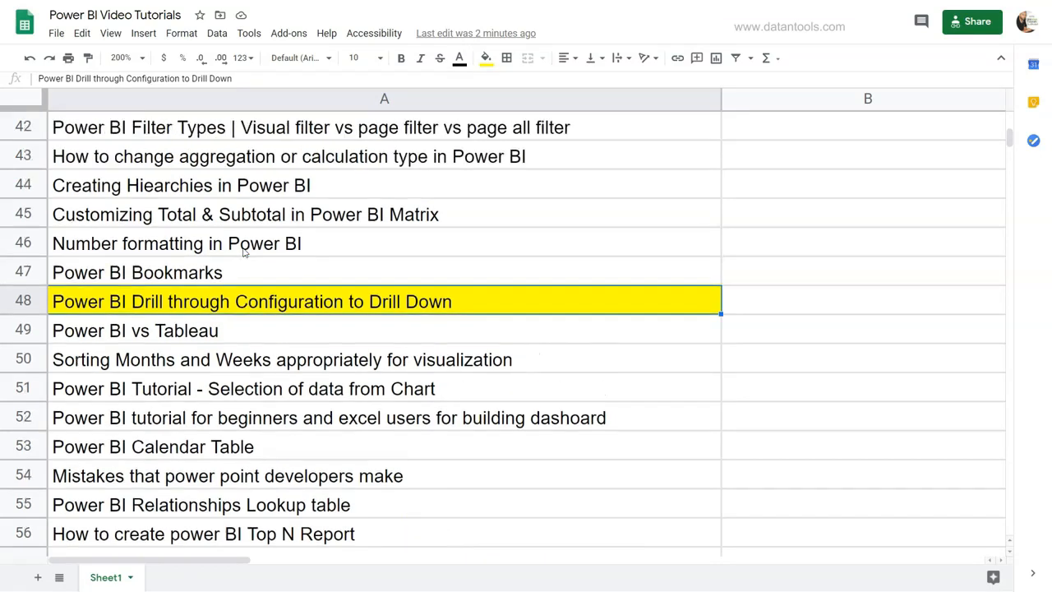
scroll(243, 252, "up", 1)
scroll(243, 252, "up", 2)
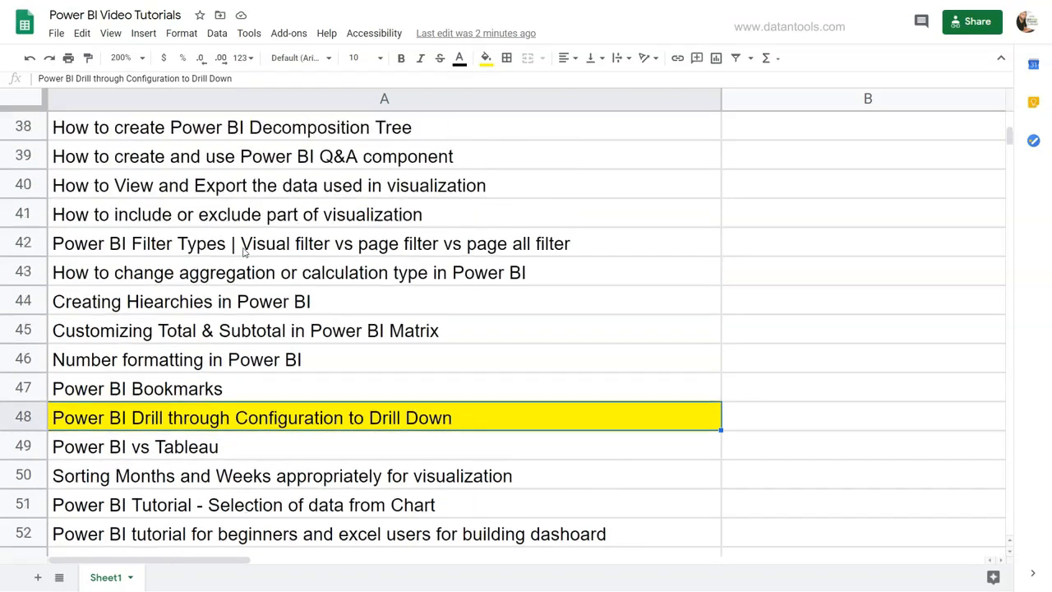
scroll(244, 252, "up", 2)
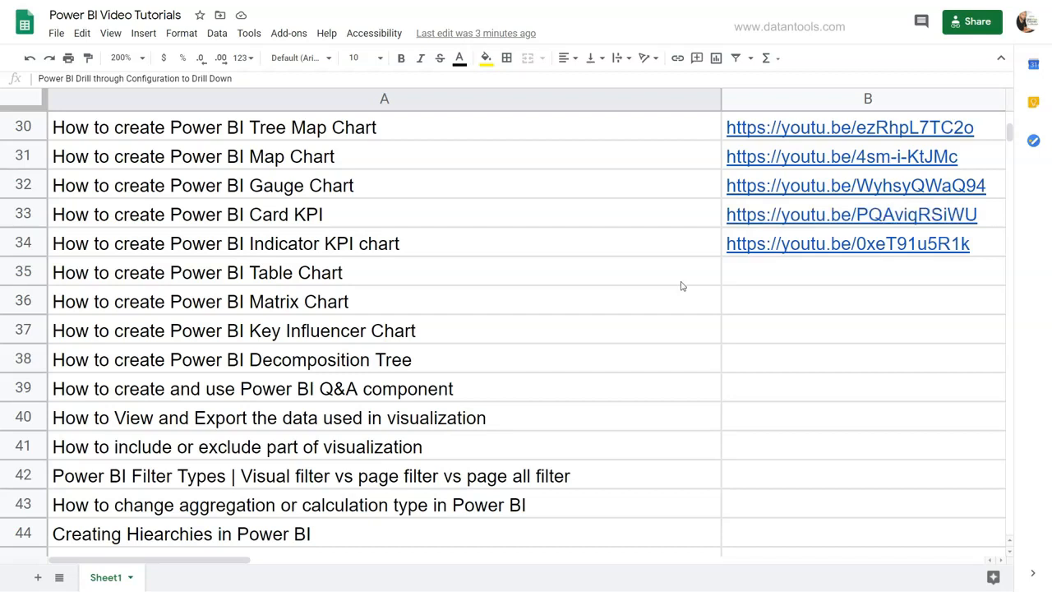
scroll(681, 286, "up", 2)
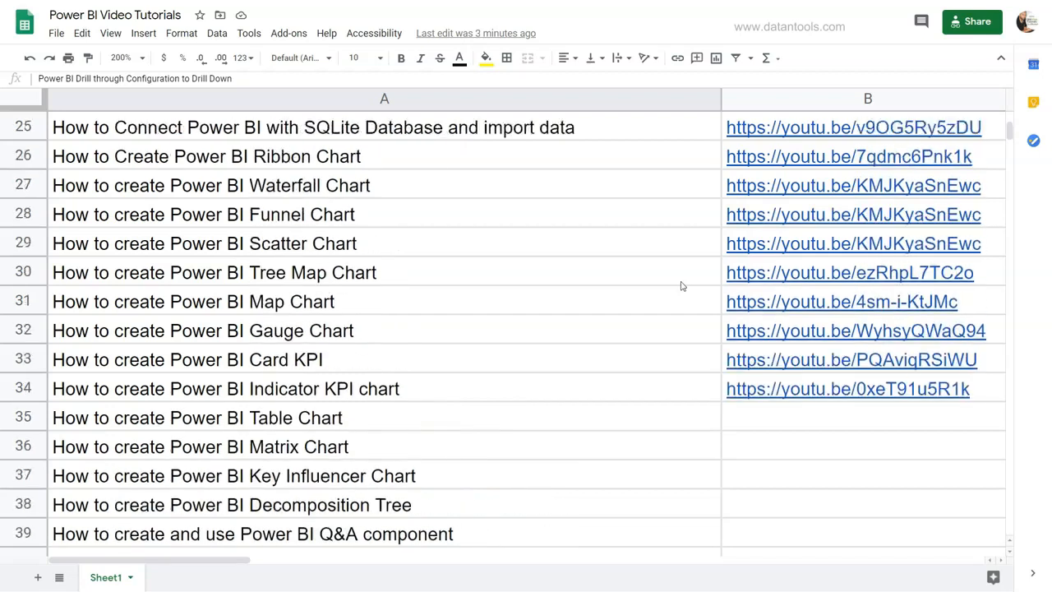
scroll(680, 286, "up", 3)
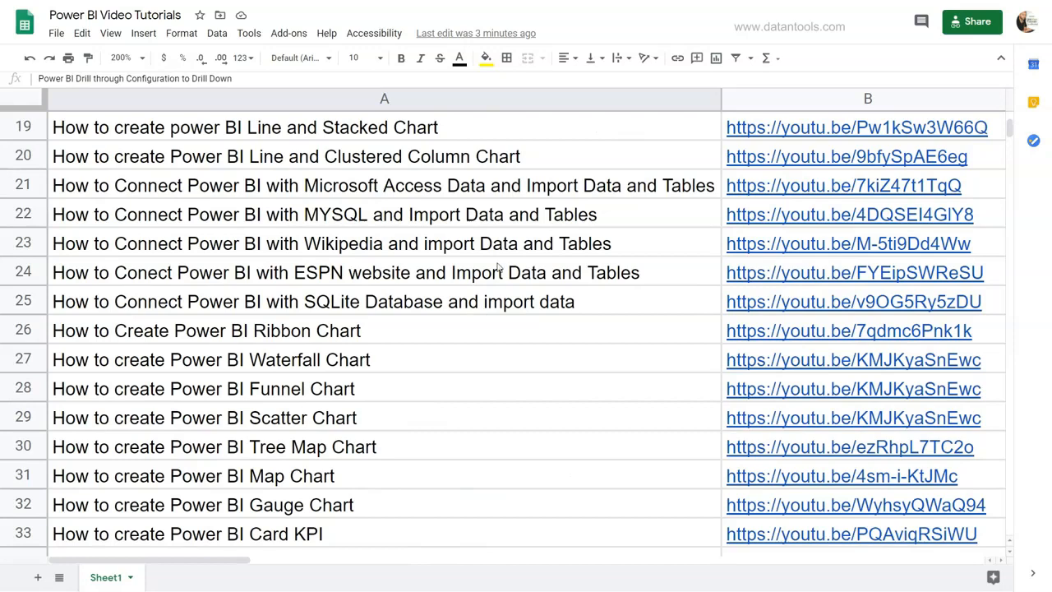
scroll(496, 267, "up", 3)
scroll(496, 267, "up", 4)
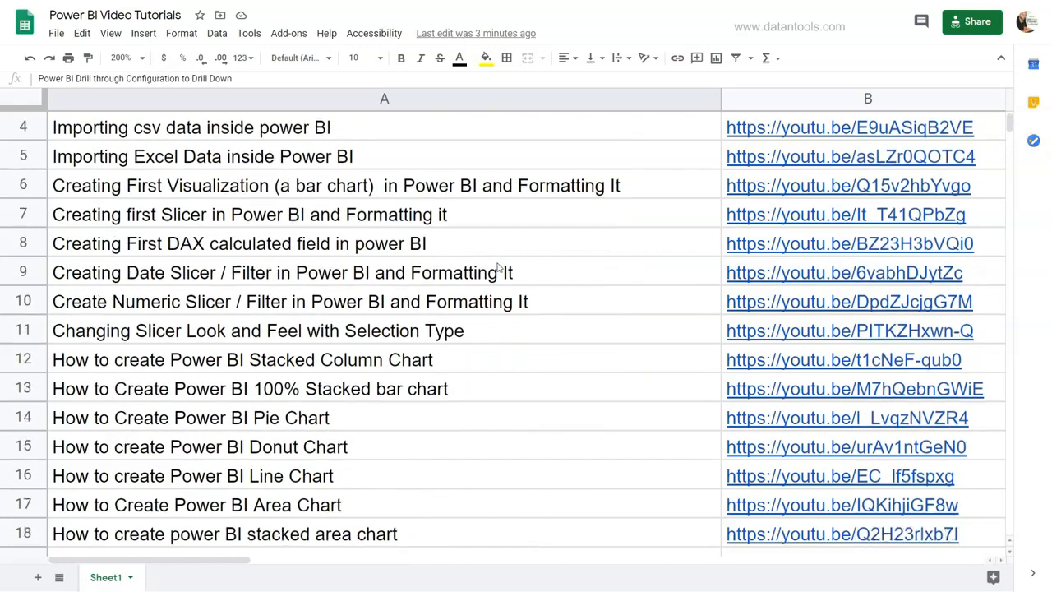
scroll(496, 267, "down", 3)
scroll(496, 267, "down", 10)
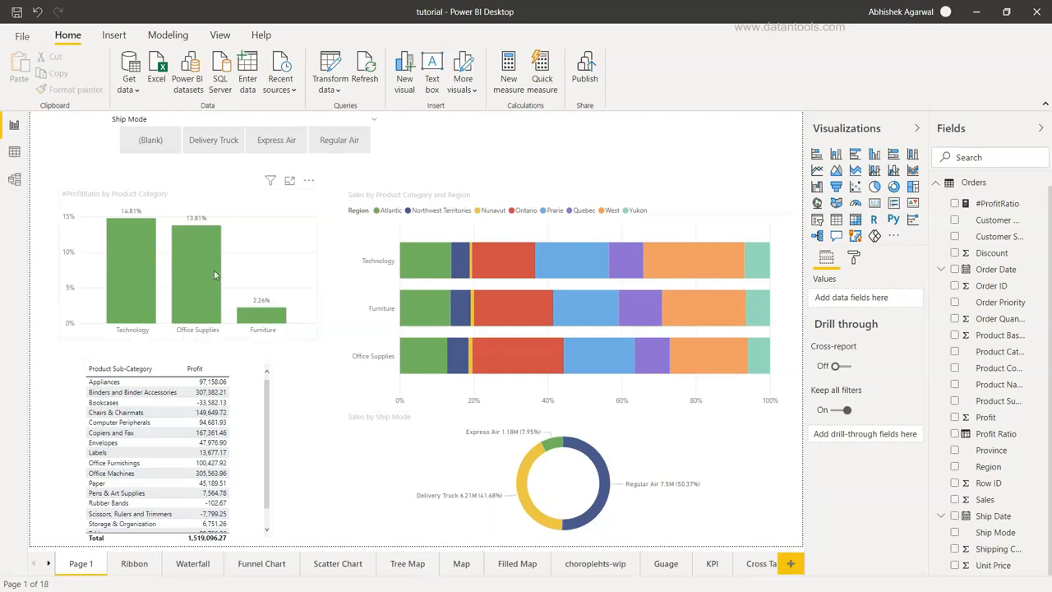
Step: Switch to Power BI Desktop and compare the profit ratio by product category on Page 1 with the sub-category sales on the Ribbon page
mouse_move(215, 274)
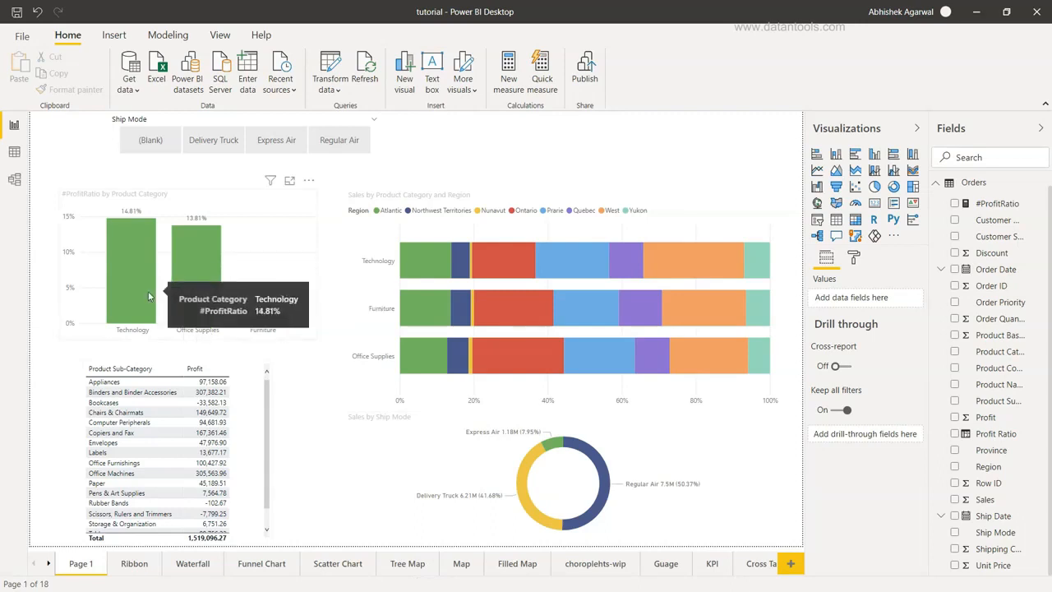
mouse_move(263, 318)
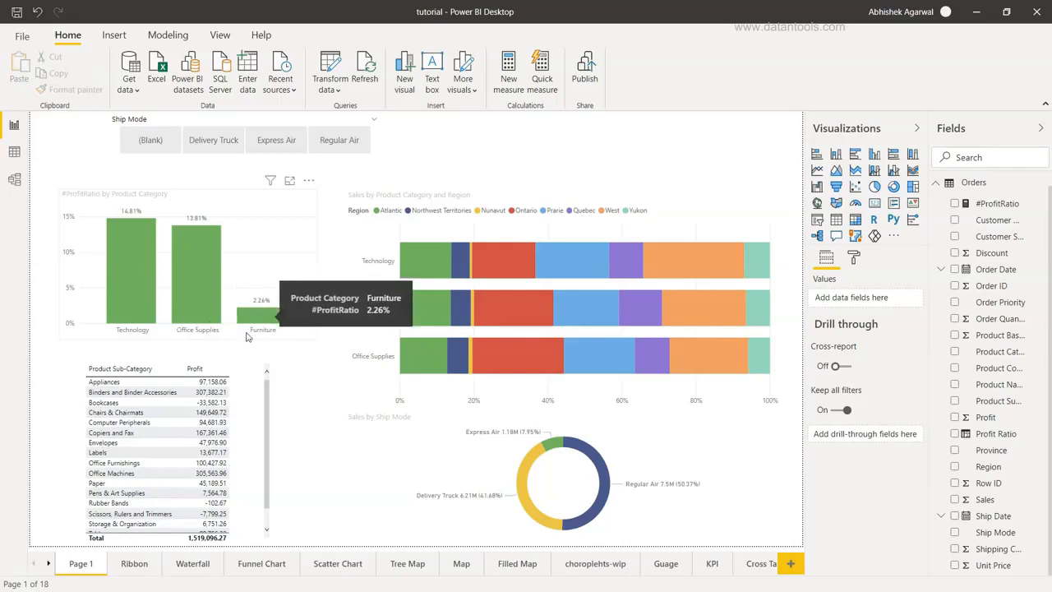
left_click(134, 563)
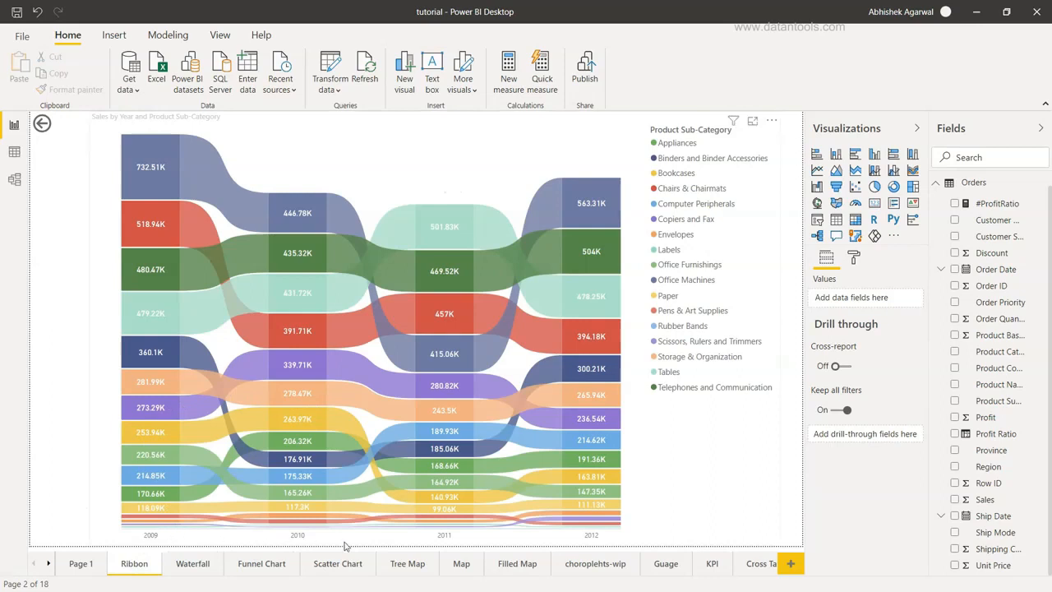
left_click(87, 566)
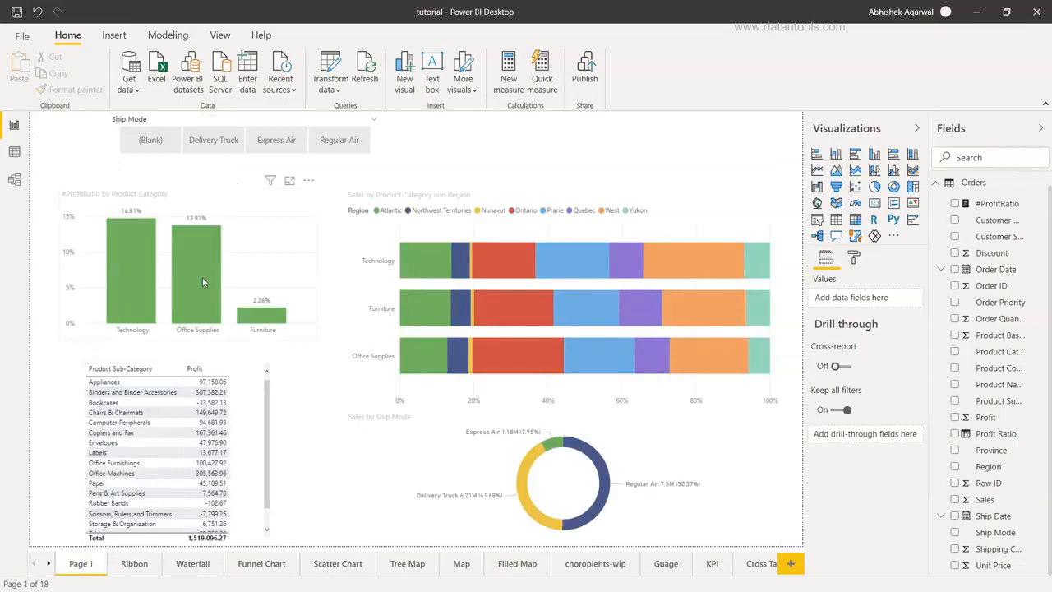
left_click(135, 564)
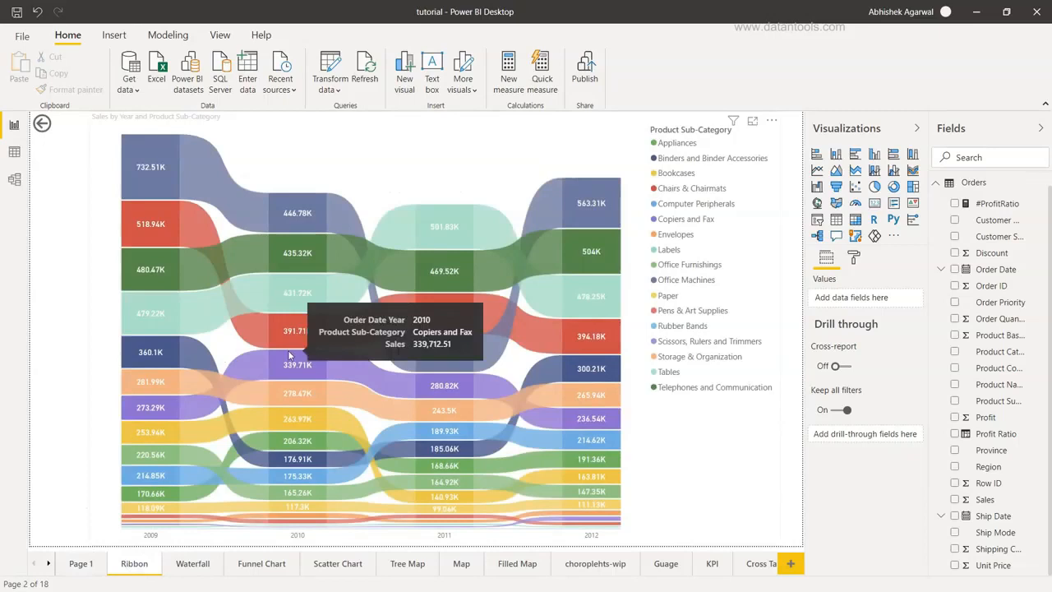
left_click(80, 564)
mouse_move(127, 281)
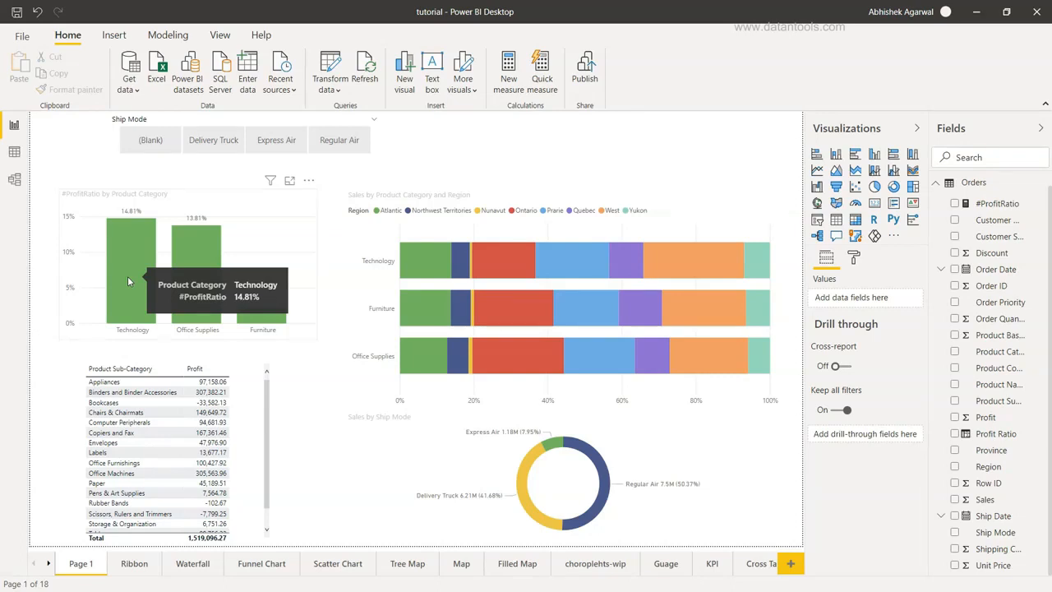
left_click(132, 566)
mouse_move(369, 394)
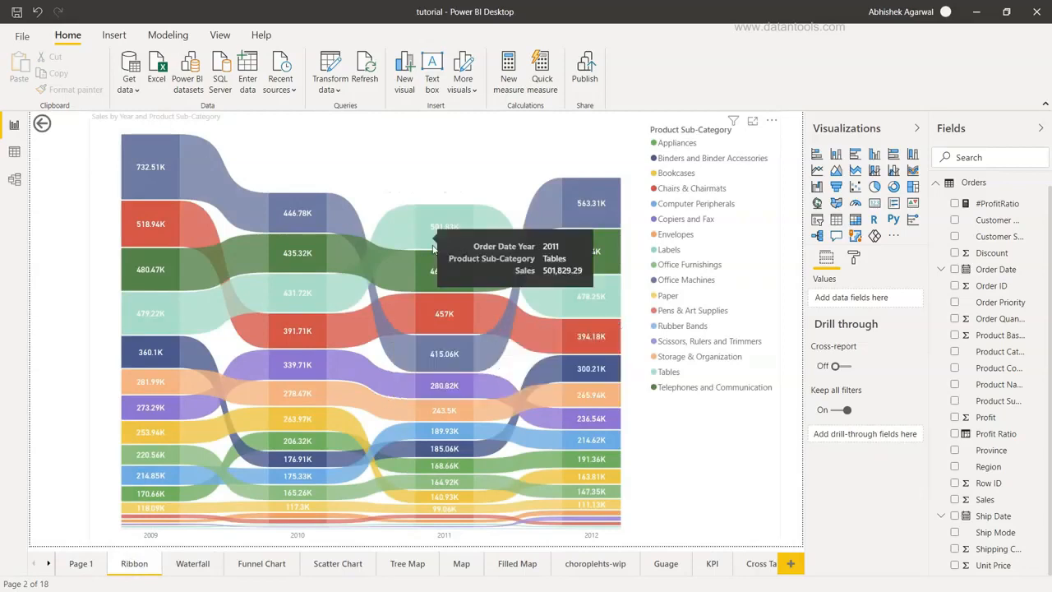
mouse_move(443, 354)
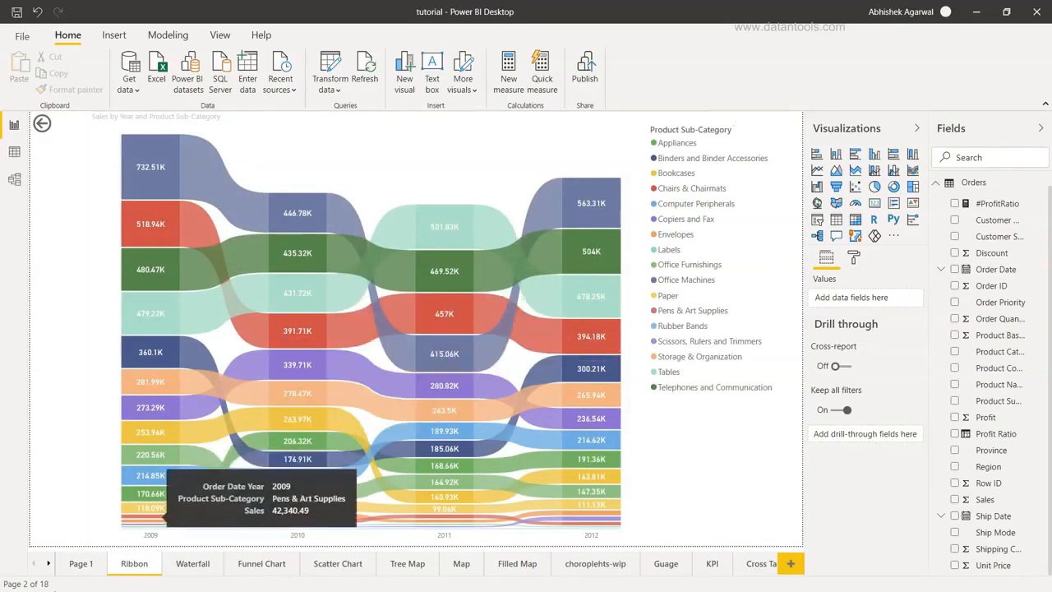
left_click(74, 564)
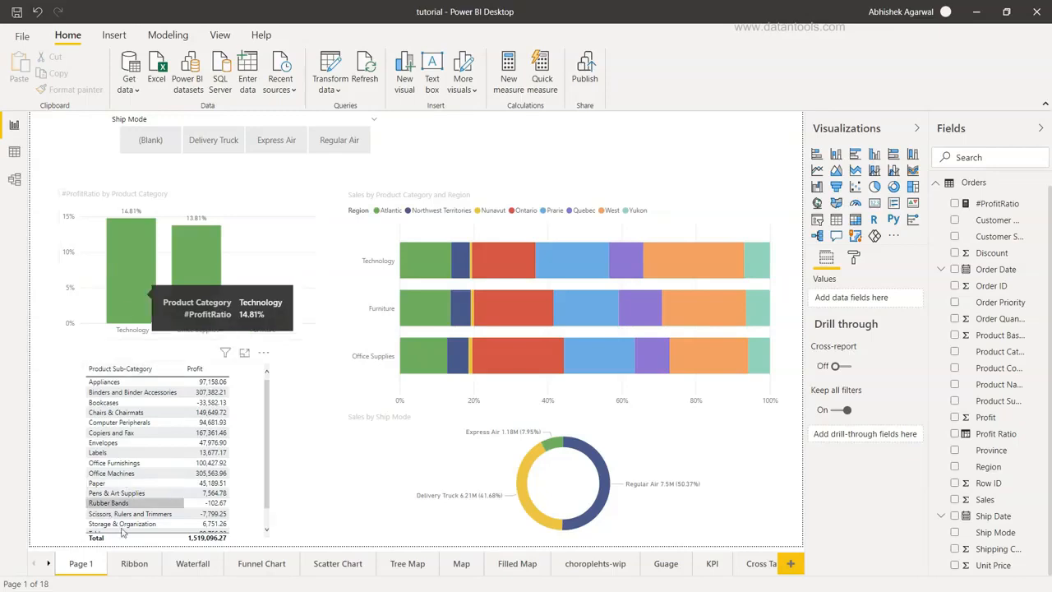
Step: Examine the drill-through settings with the Ribbon page's chart selected, and return to Page 1
left_click(135, 563)
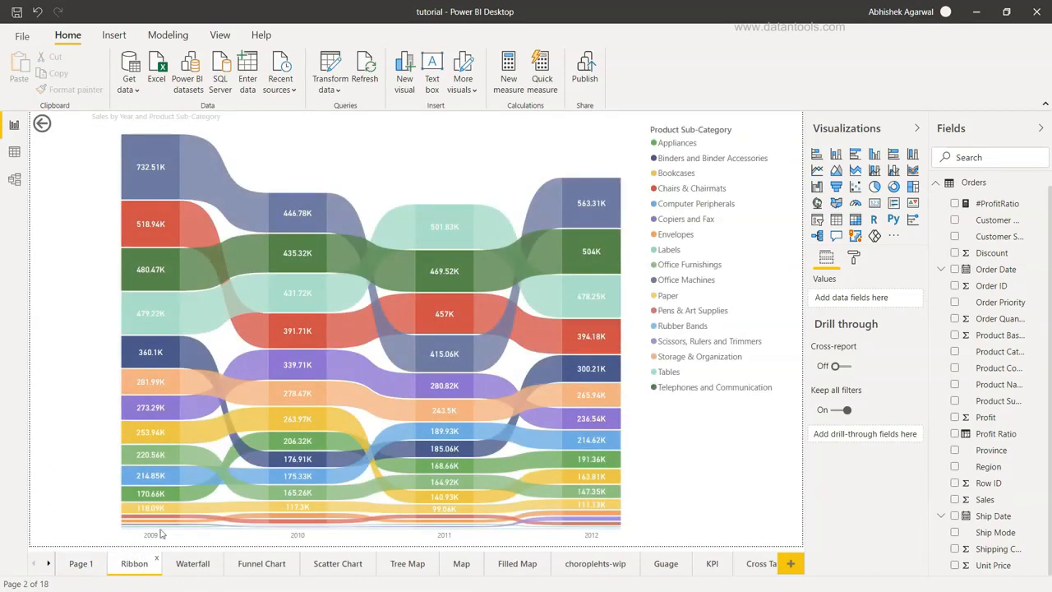
left_click(408, 177)
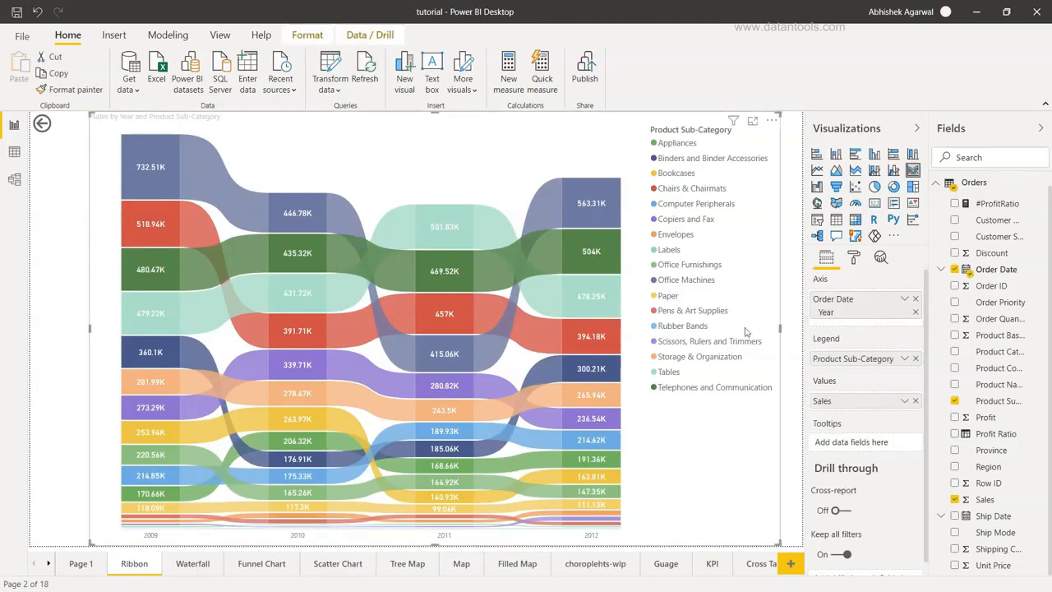
scroll(850, 435, "down", 1)
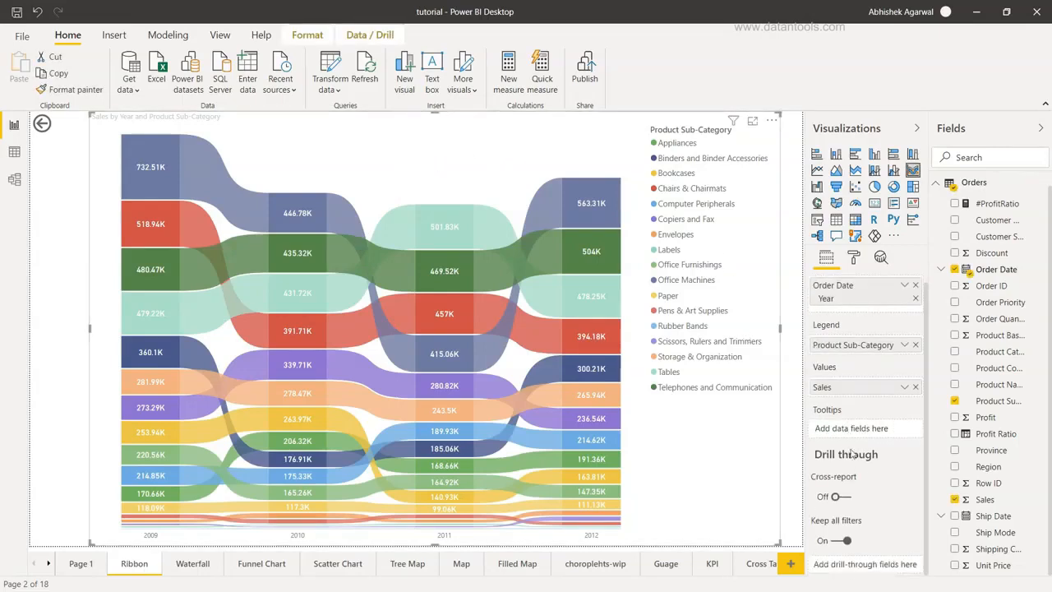
mouse_move(844, 462)
left_click(82, 563)
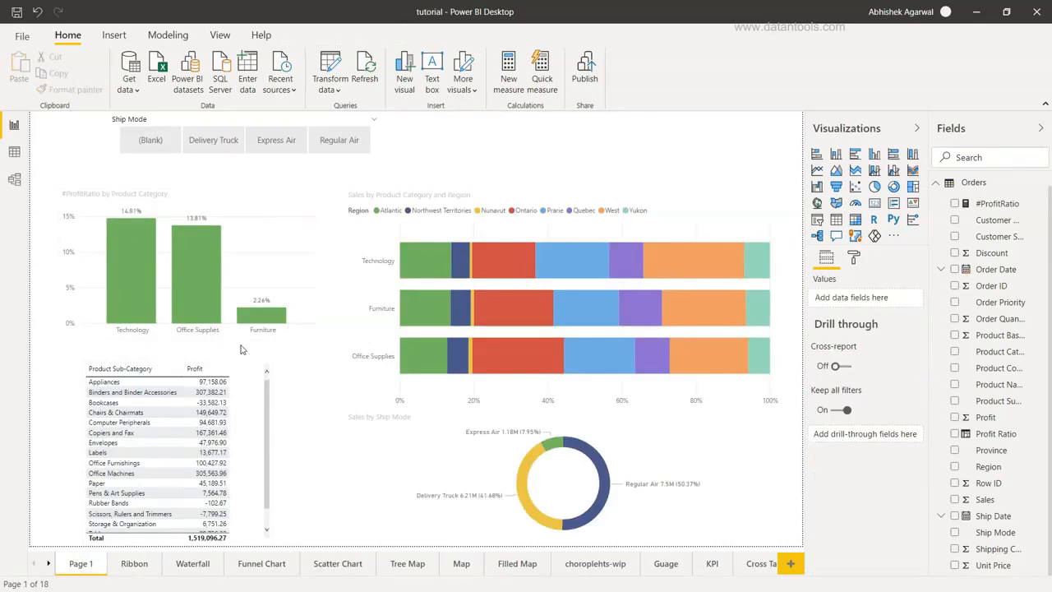
Step: Add Product Category as a drill-through field on the Ribbon page
left_click(135, 564)
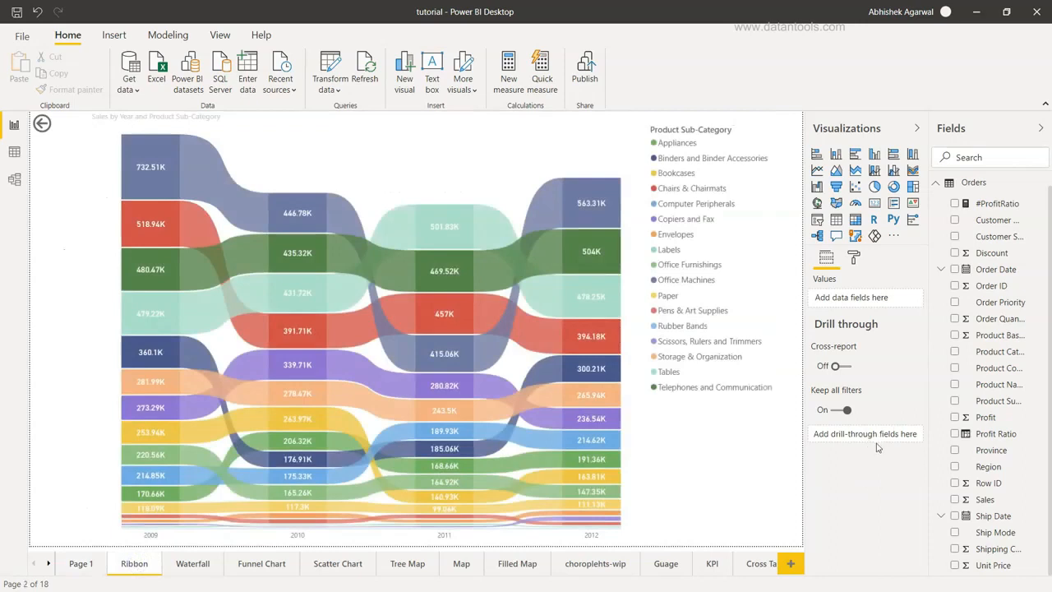
left_click(501, 171)
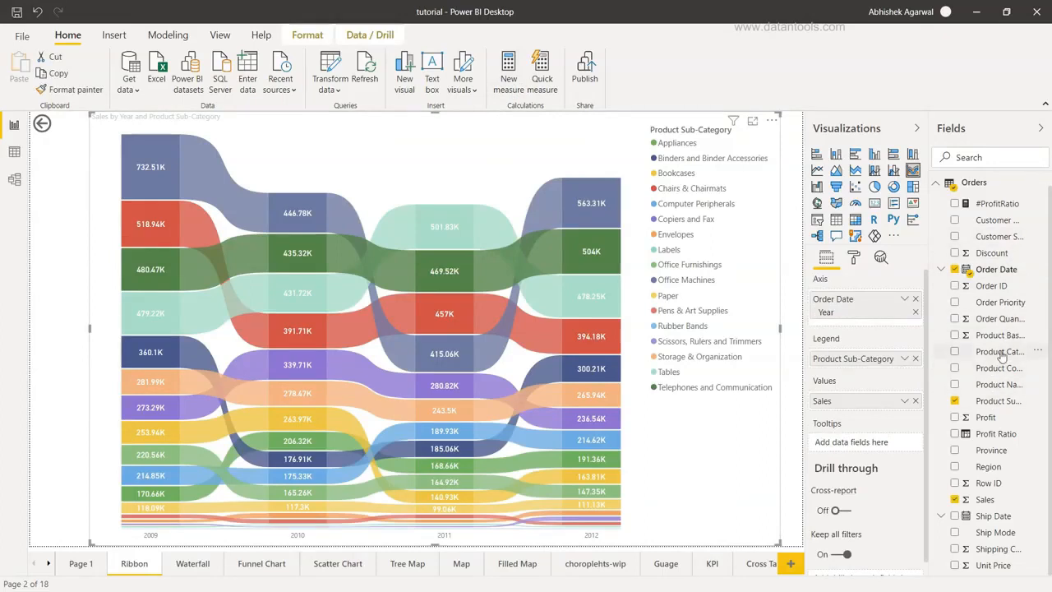
scroll(857, 495, "down", 1)
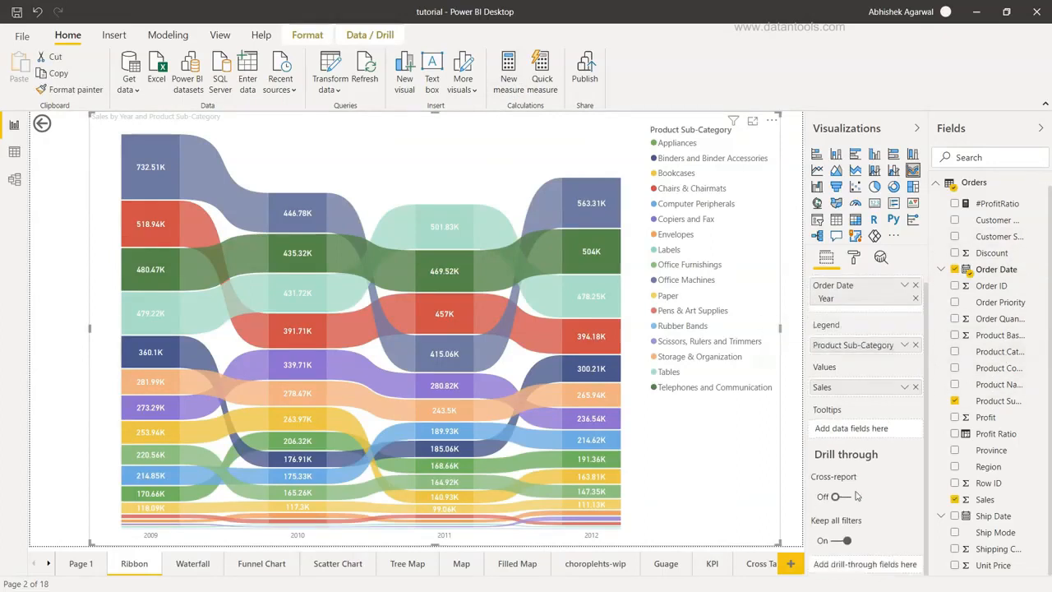
left_click_drag(990, 352, 871, 565)
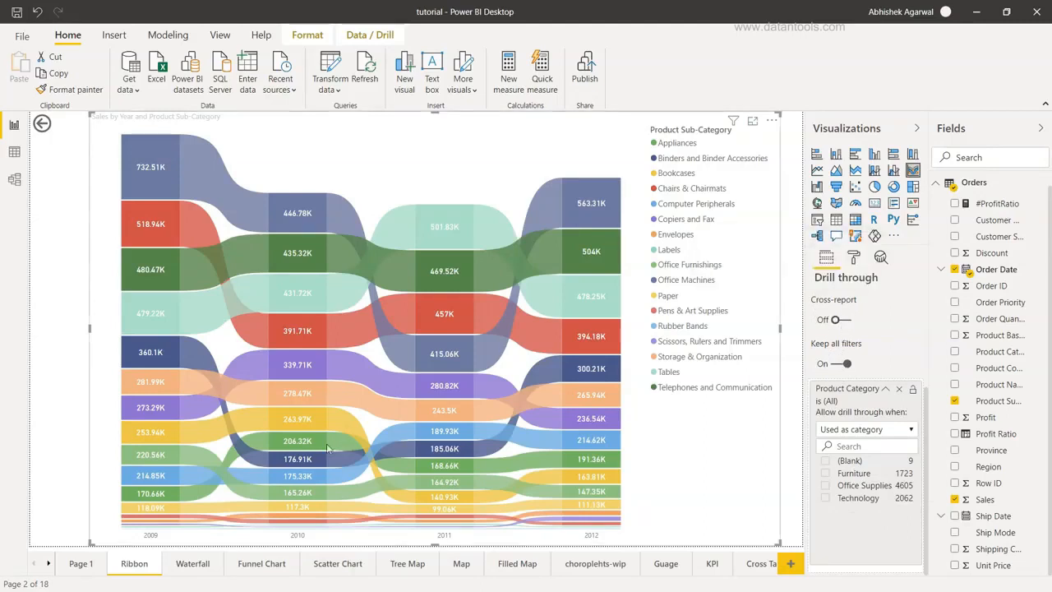
Step: Drill through from the Technology bar of the profit ratio chart on Page 1 to the Ribbon page
left_click(91, 563)
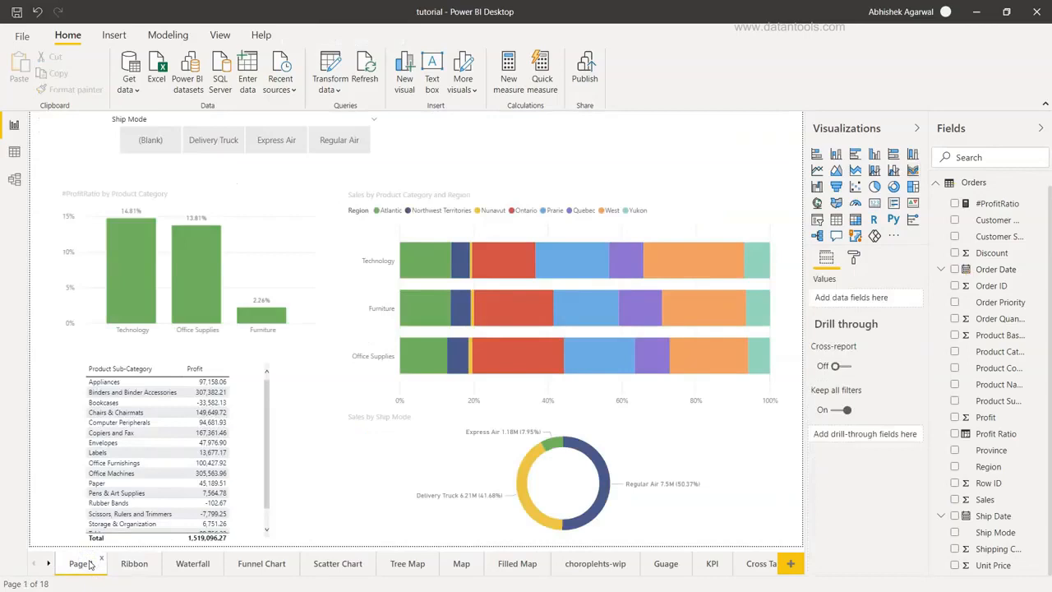
mouse_move(141, 260)
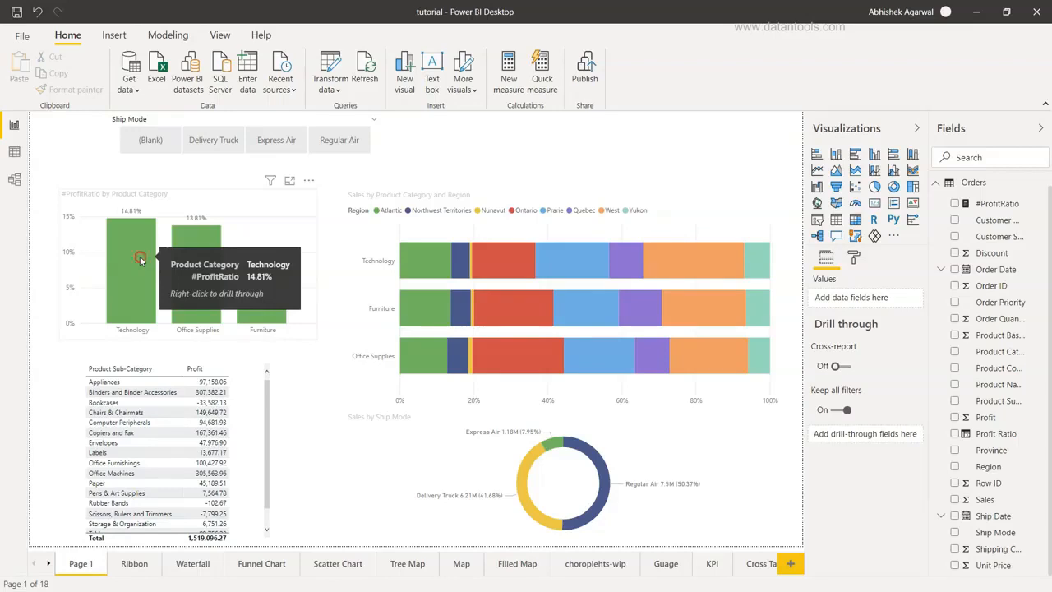
right_click(139, 259)
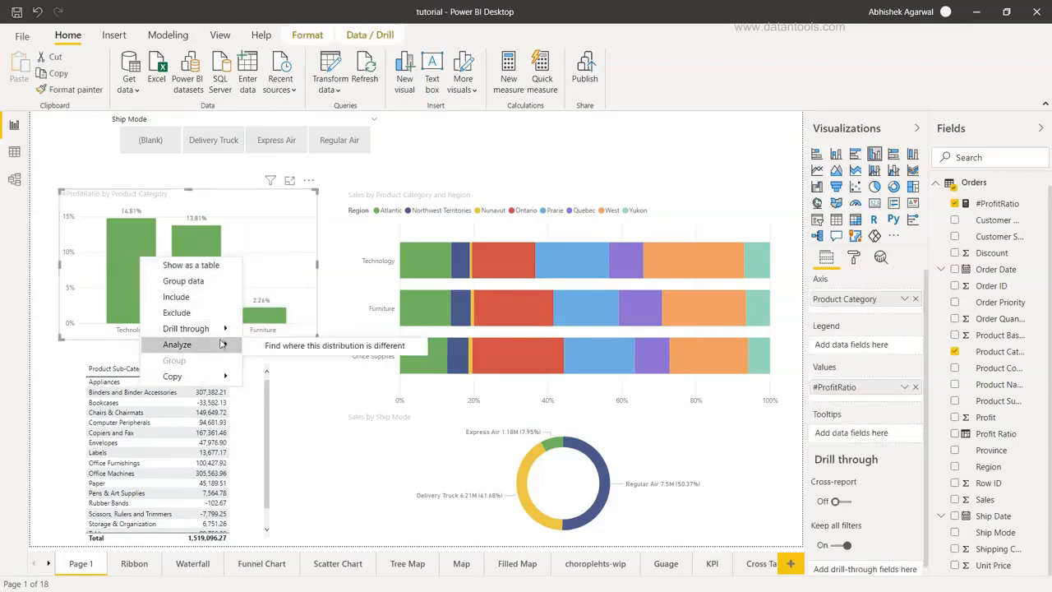
mouse_move(225, 331)
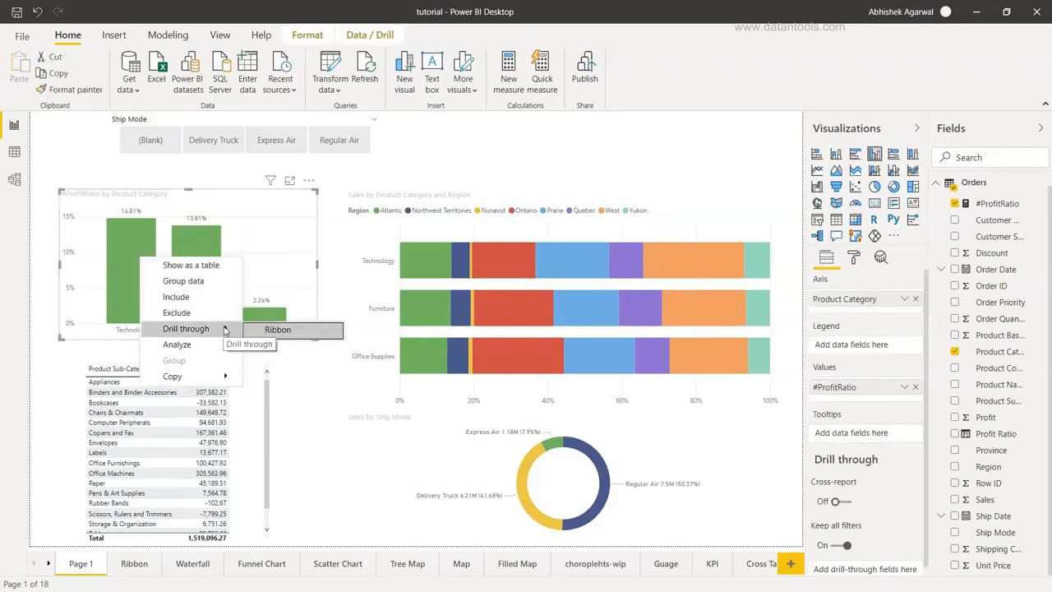
left_click(284, 331)
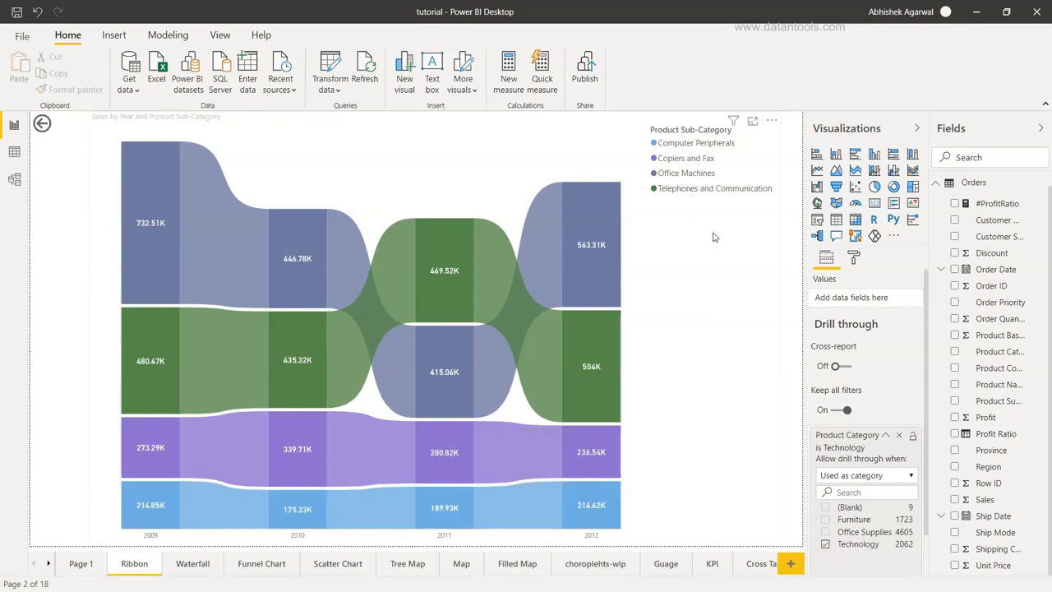
Step: Drill through from the Office Supplies bar on Page 1 to the Ribbon page, and go back to Page 1
left_click(80, 563)
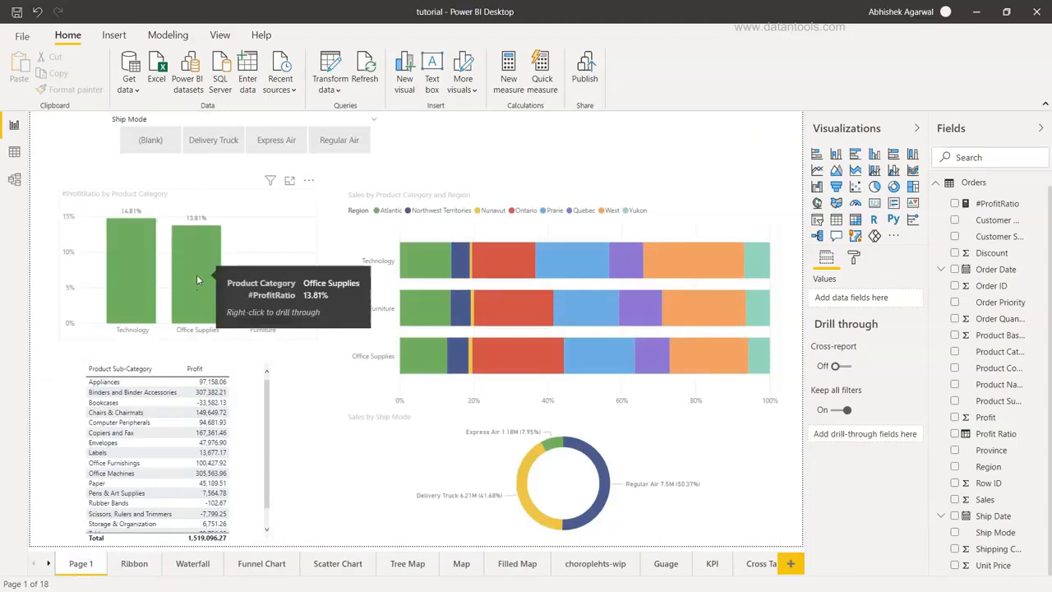
right_click(197, 280)
mouse_move(249, 346)
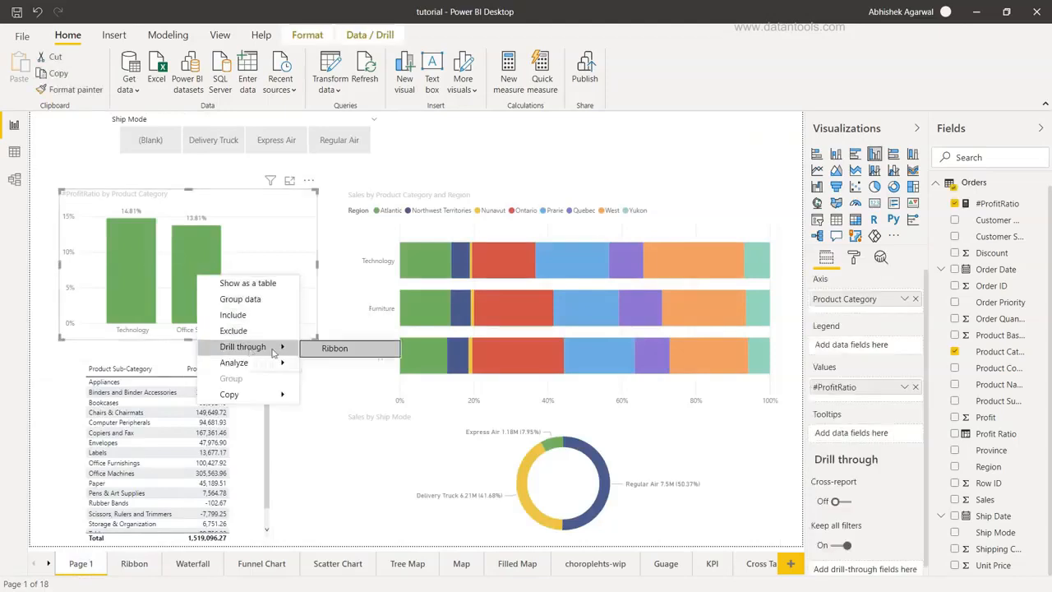
left_click(348, 349)
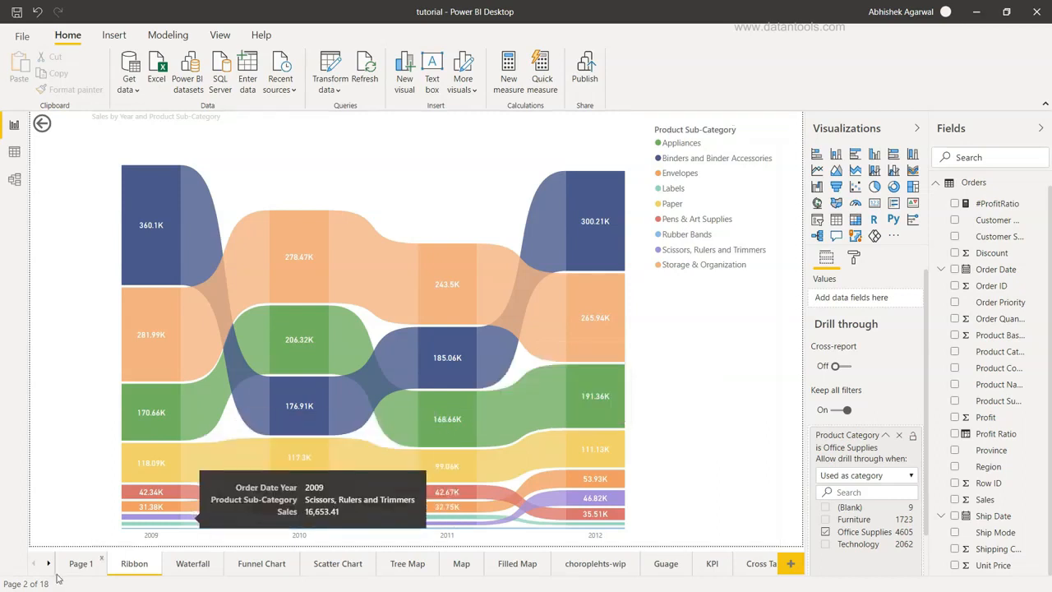
left_click(81, 563)
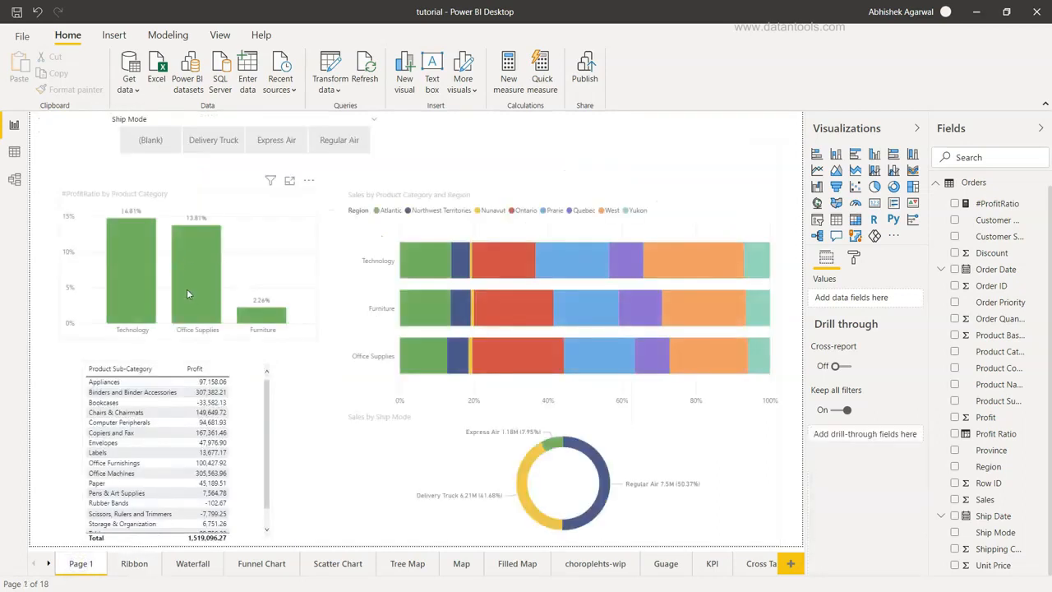
Step: Drill through from the Technology bar's Atlantic segment in the Sales by Product Category and Region chart to the Ribbon page, and return to Page 1
mouse_move(187, 294)
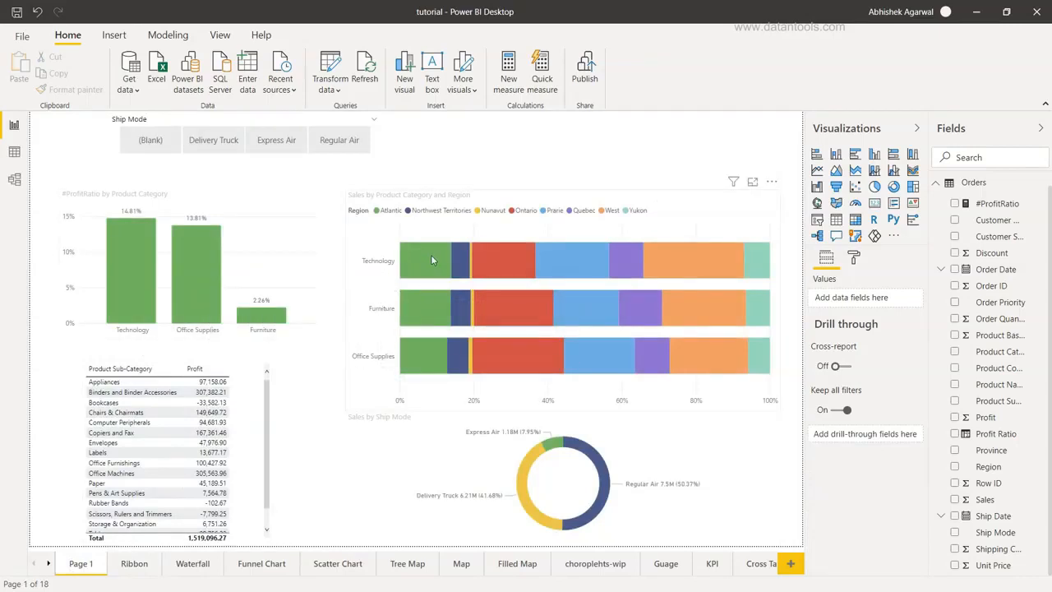
mouse_move(432, 259)
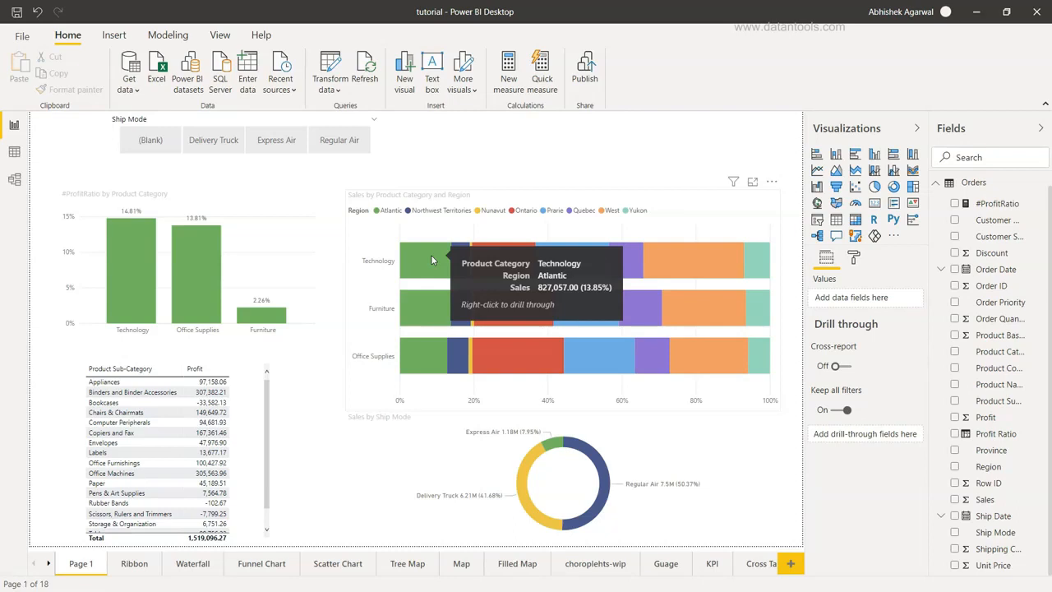
right_click(432, 259)
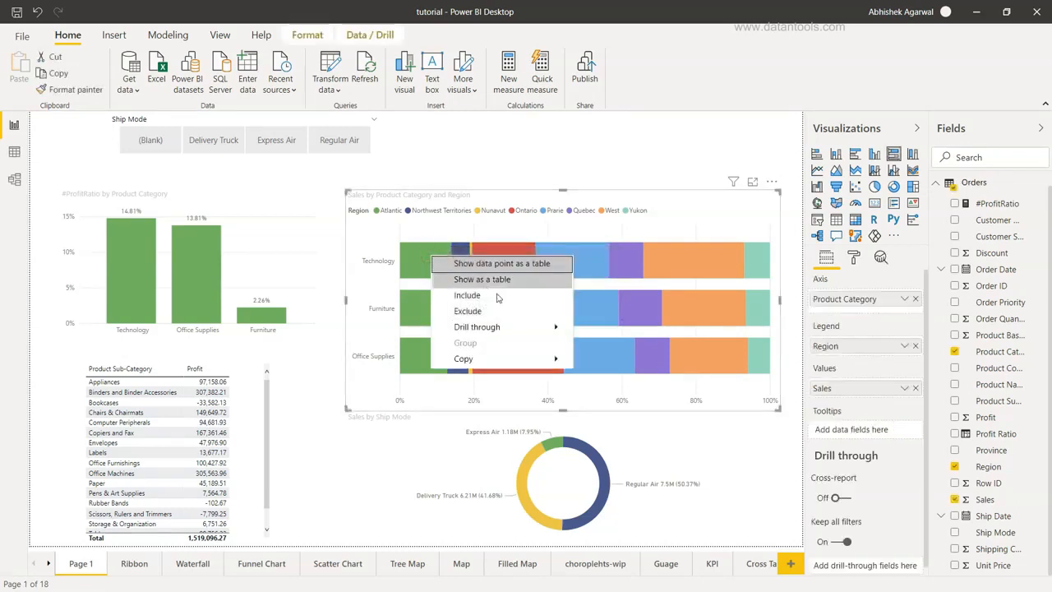
mouse_move(518, 329)
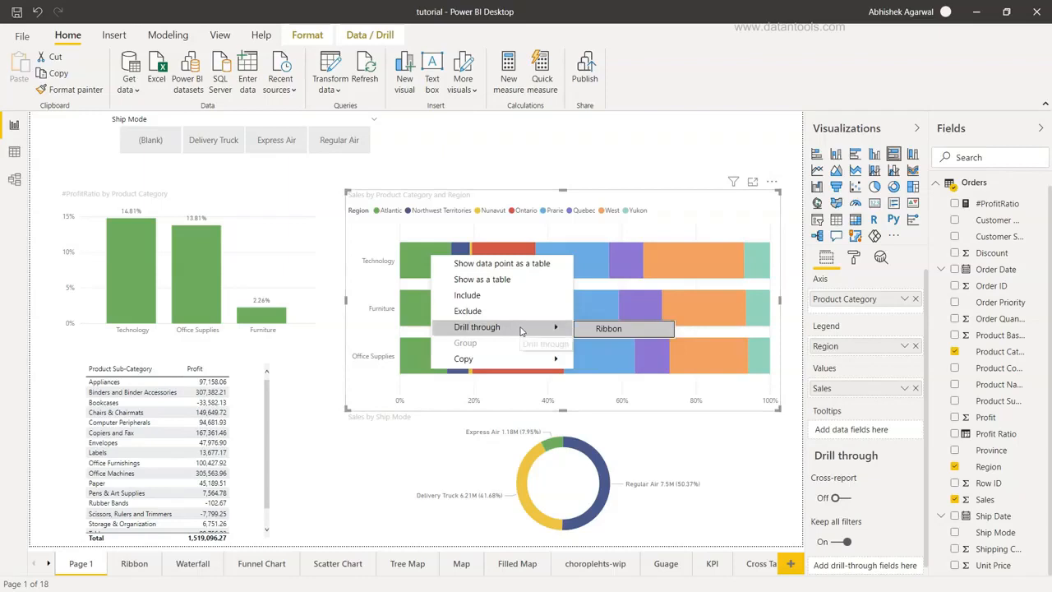
left_click(612, 335)
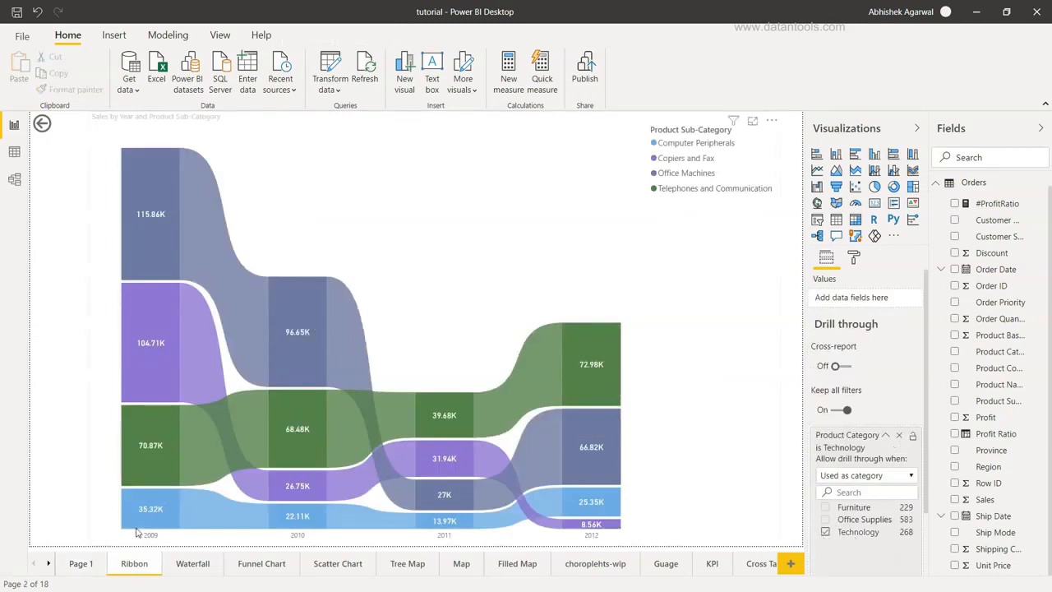
left_click(84, 562)
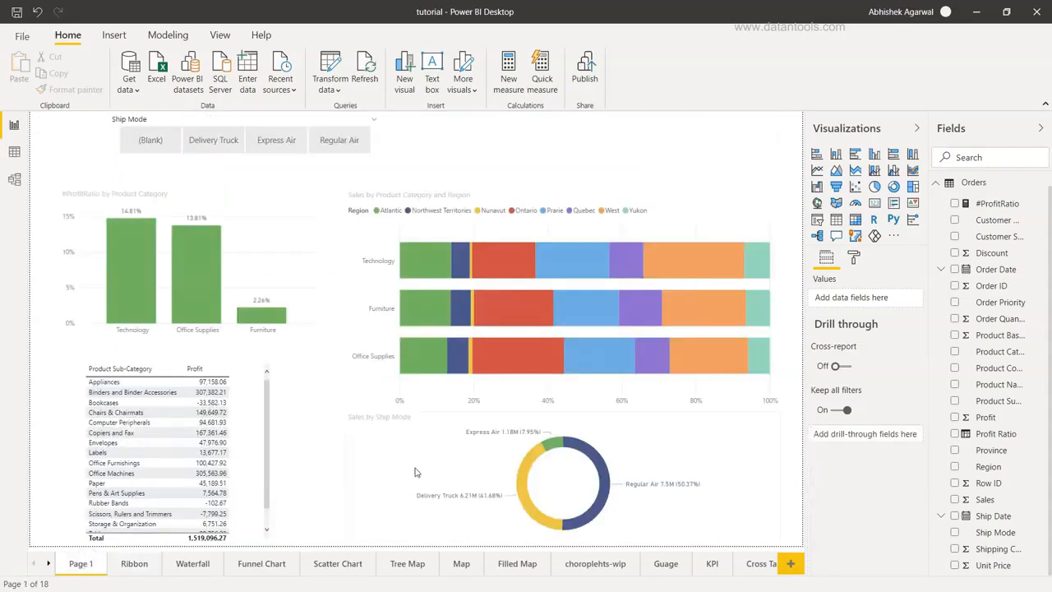
Step: Add Ship Mode as a drill-through field on the Waterfall page, and return to Page 1
mouse_move(526, 468)
mouse_move(605, 476)
left_click(197, 569)
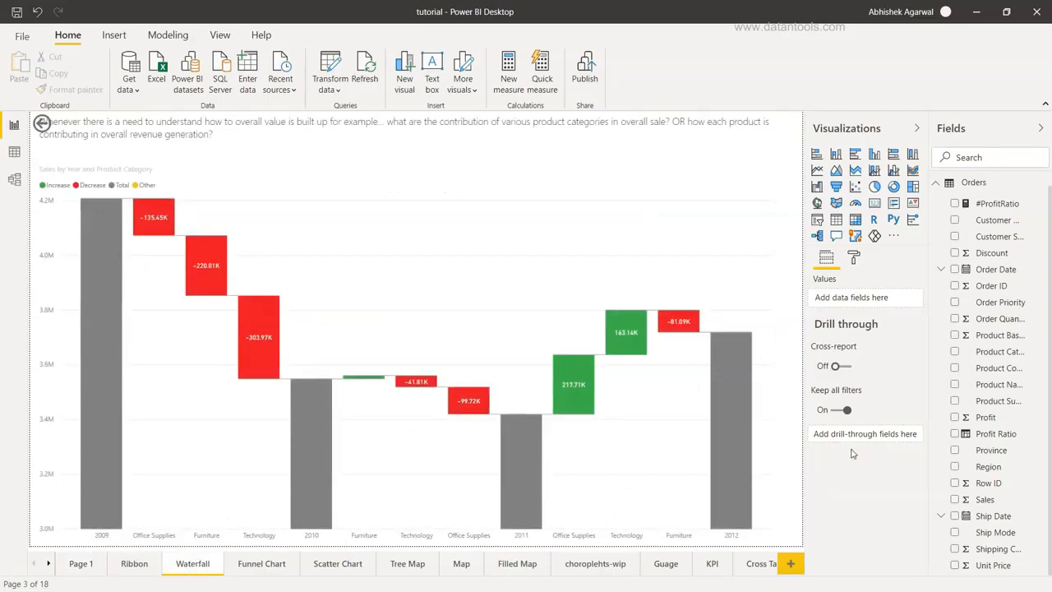
left_click(620, 242)
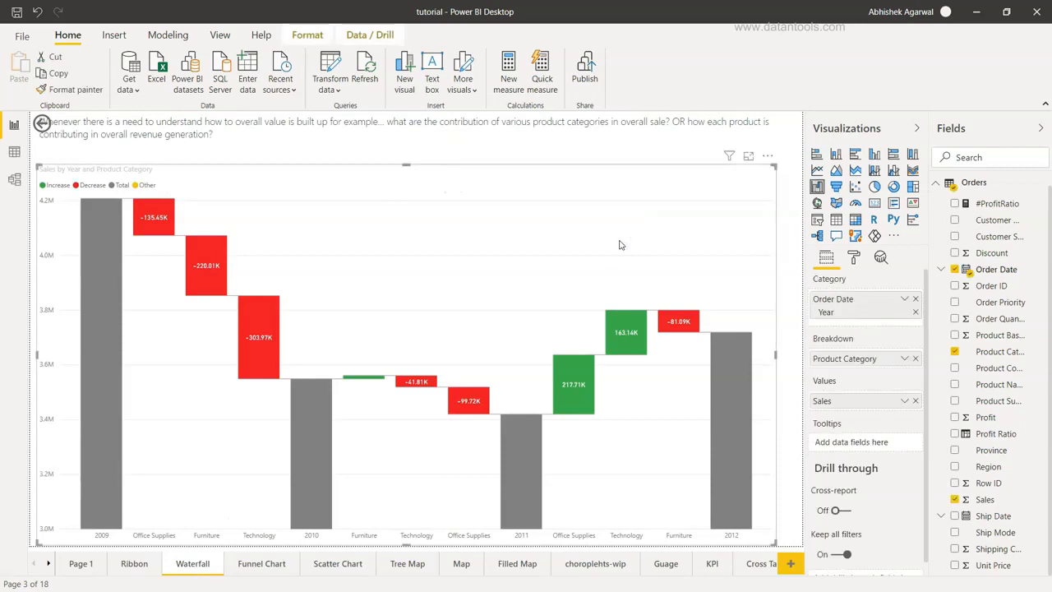
scroll(888, 395, "down", 1)
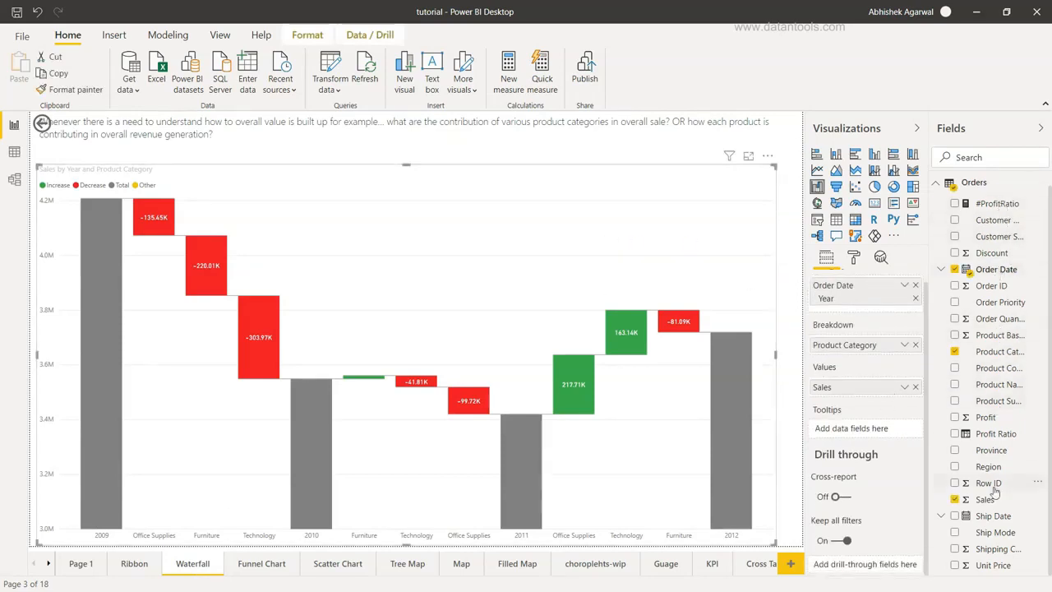
left_click_drag(992, 532, 879, 563)
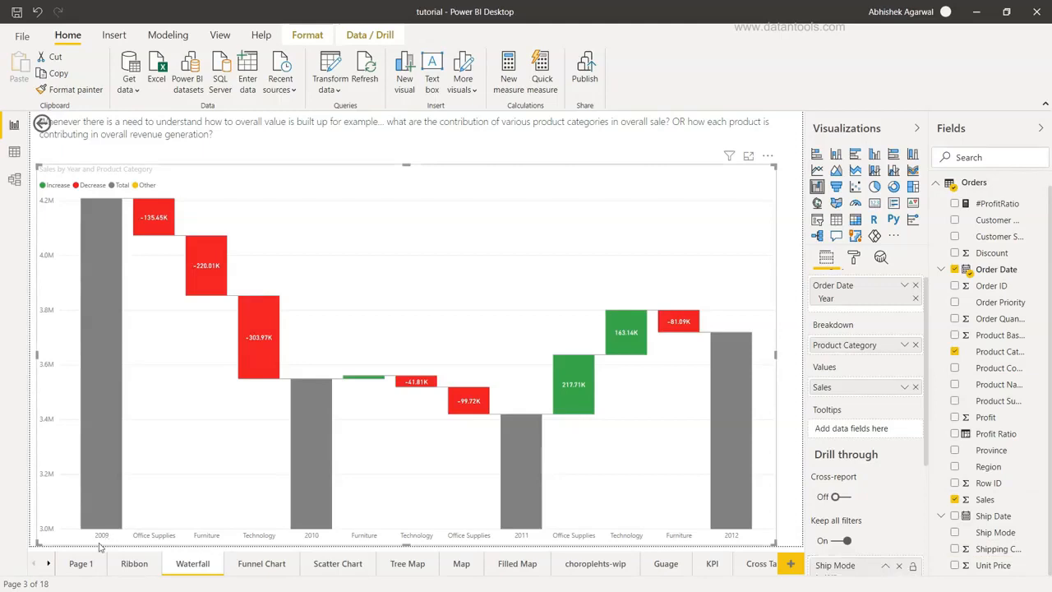
left_click(82, 563)
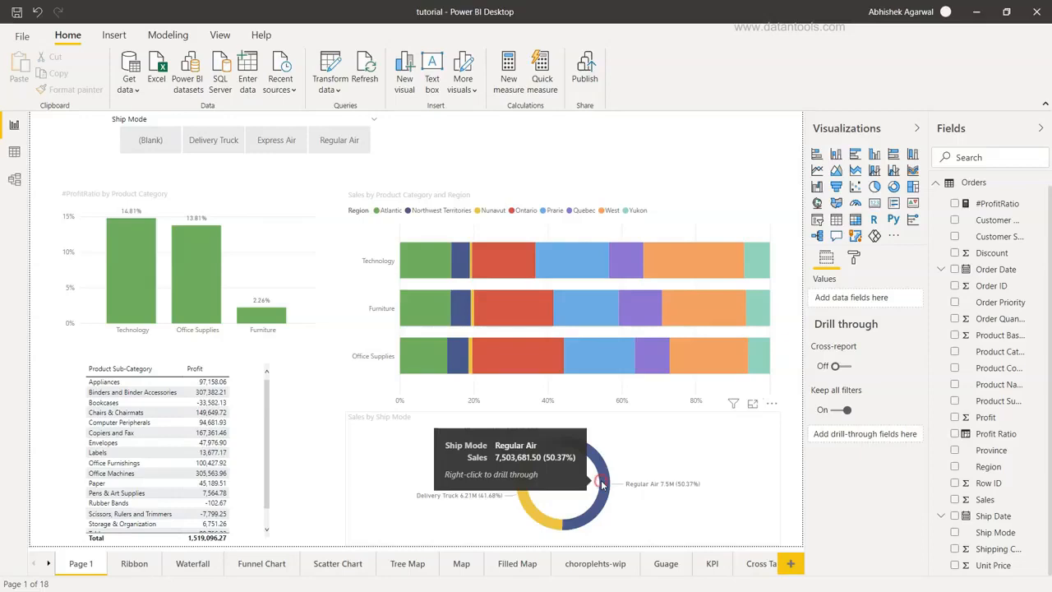
Step: Drill through from the Regular Air slice of the Sales by Ship Mode donut to the Waterfall page, and test that page's back navigation to Page 1
right_click(601, 479)
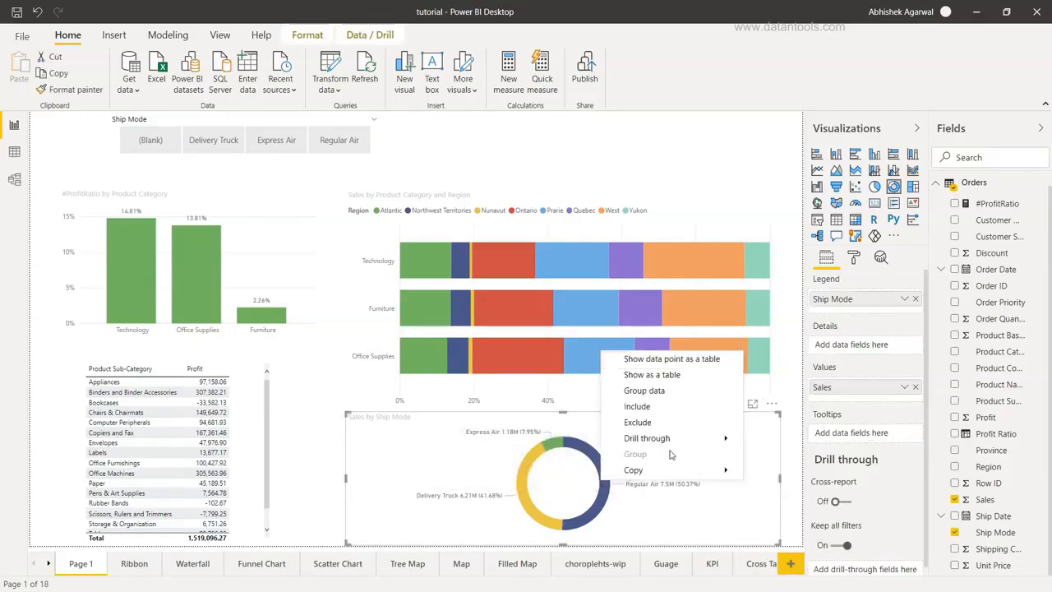
mouse_move(678, 438)
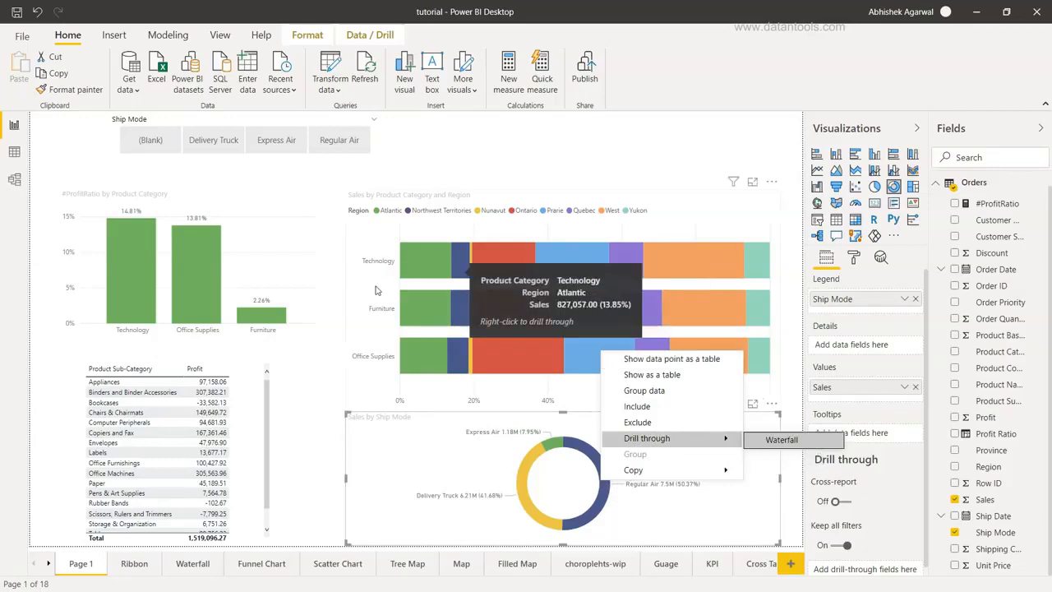
mouse_move(405, 299)
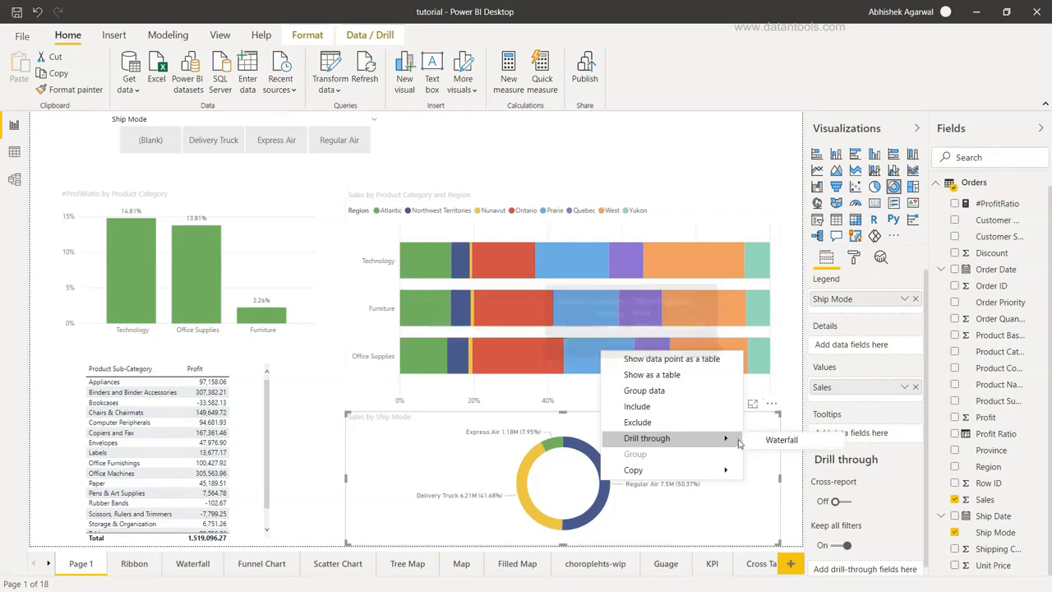
left_click(777, 440)
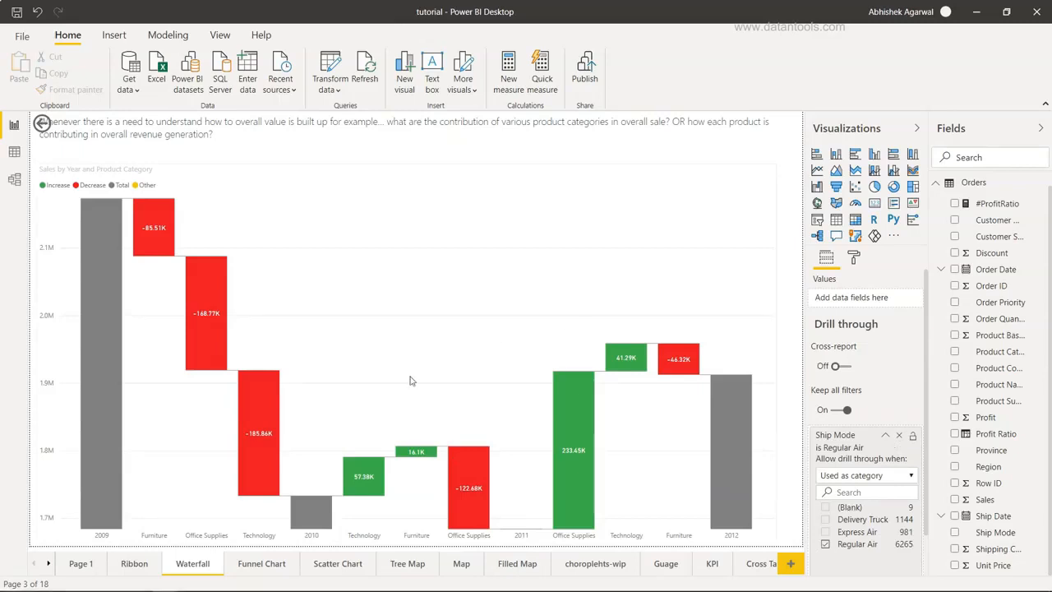
left_click(83, 563)
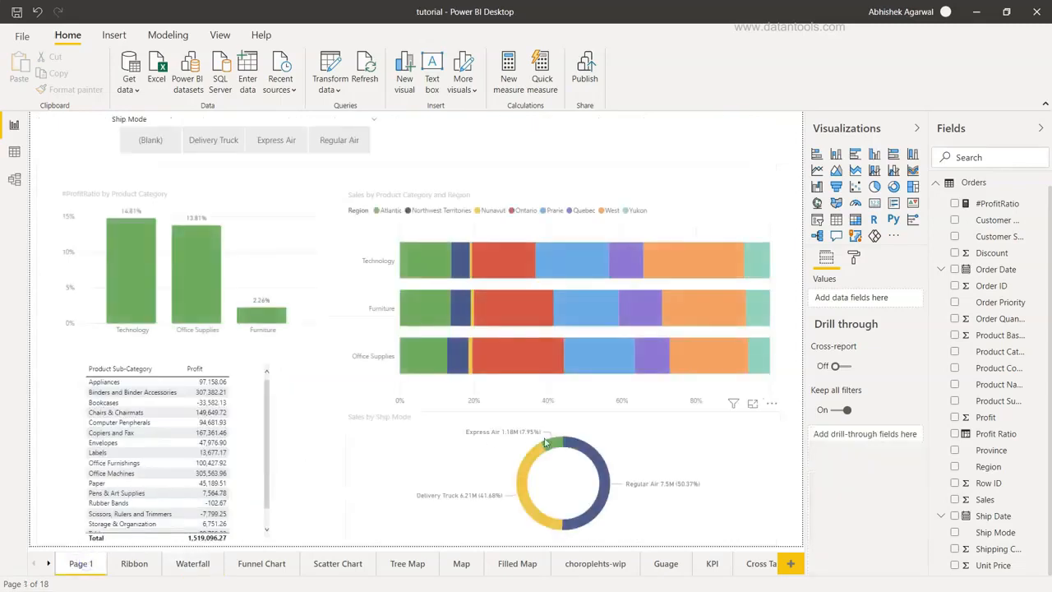
left_click(202, 564)
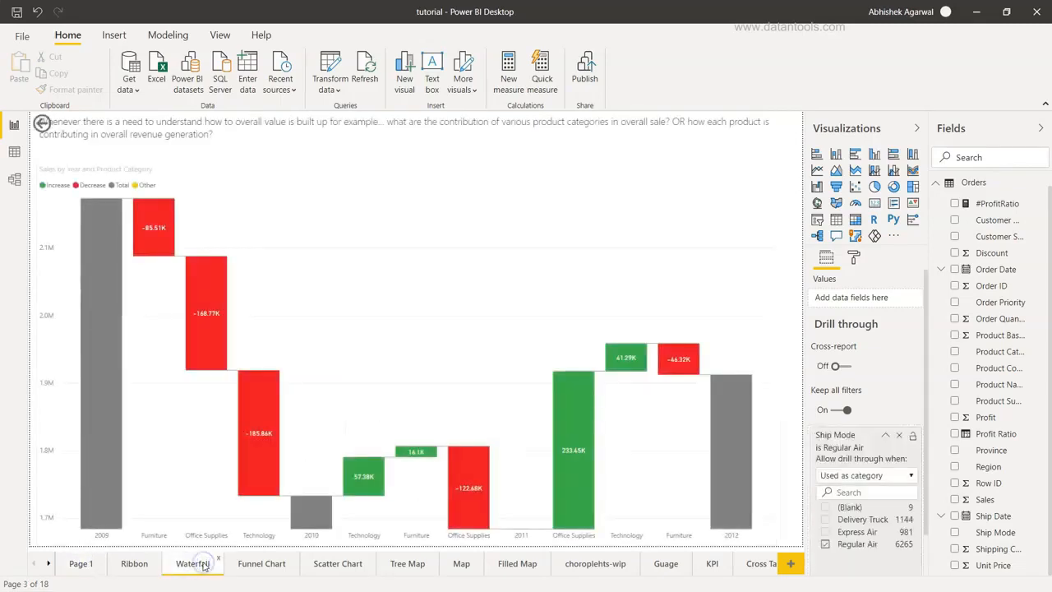
left_click(41, 123, "ctrl")
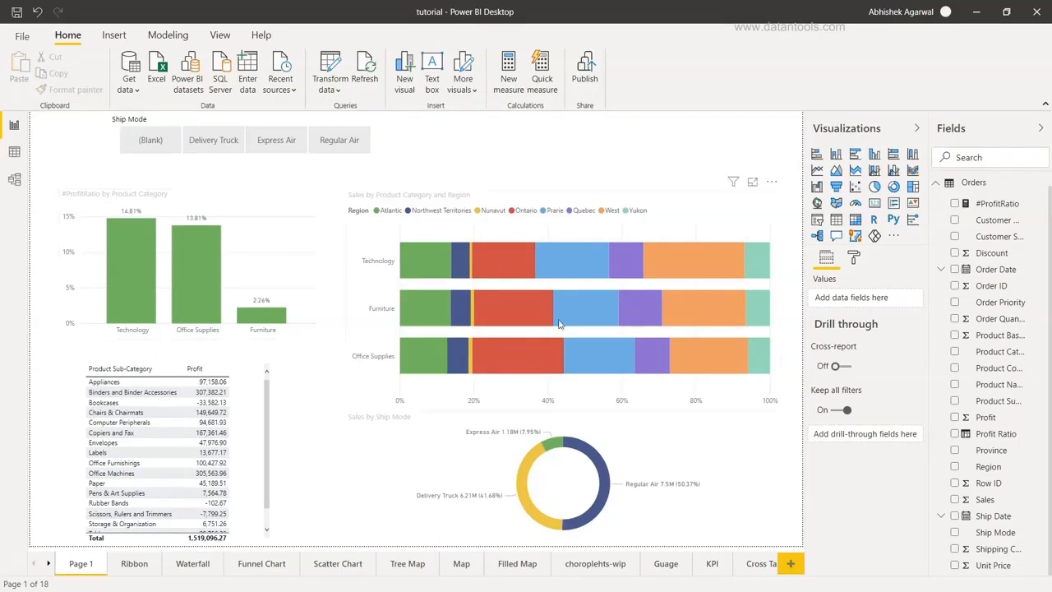
Step: Add Product Category as a drill-through field on the Scatter Chart page, and return to Page 1
left_click(329, 565)
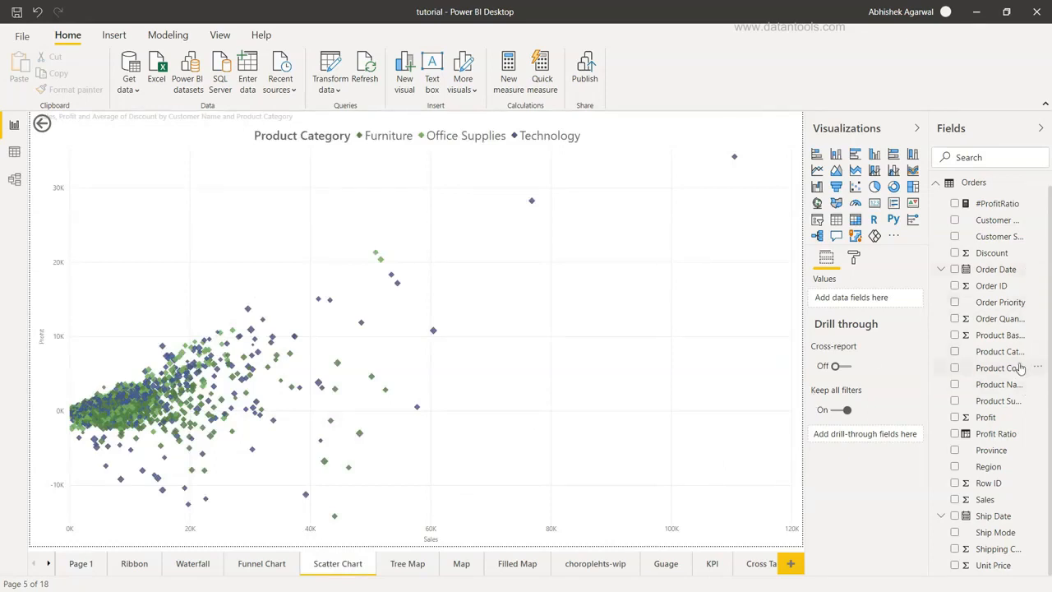
left_click(496, 344)
left_click(593, 365)
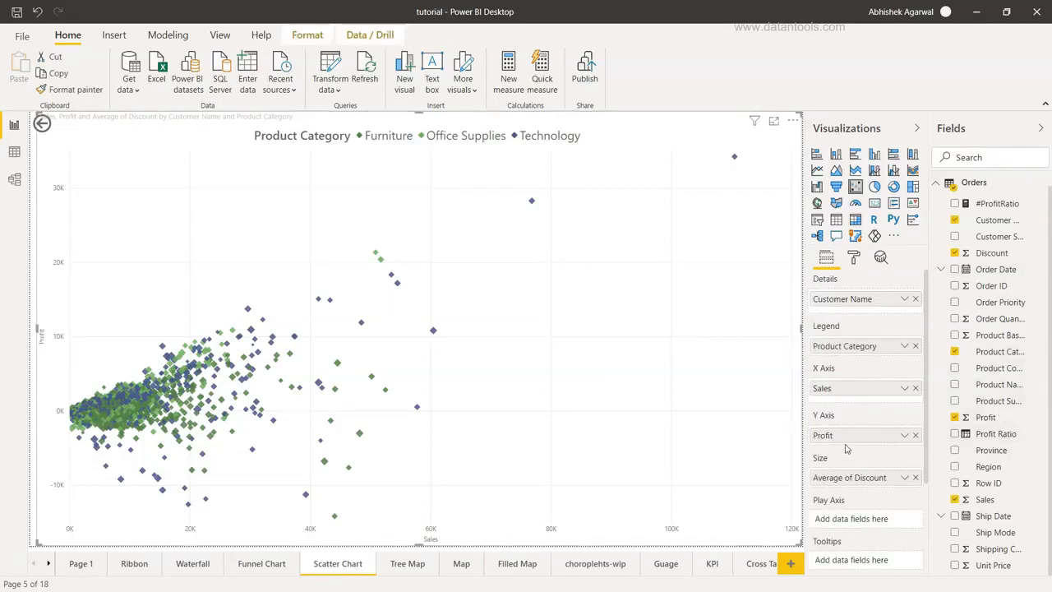
scroll(846, 444, "down", 3)
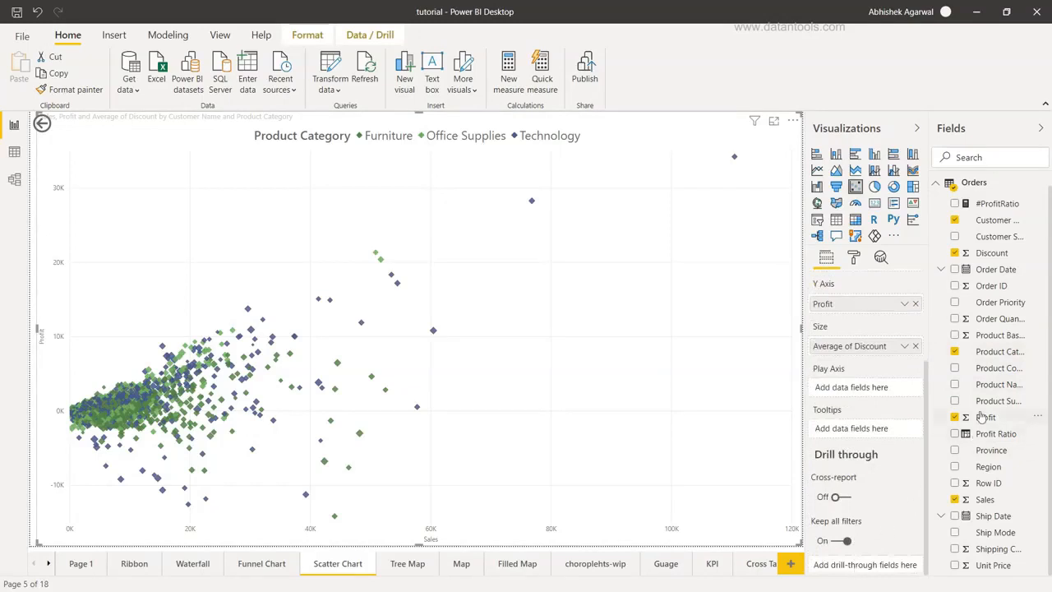
left_click_drag(997, 352, 872, 566)
scroll(885, 503, "down", 4)
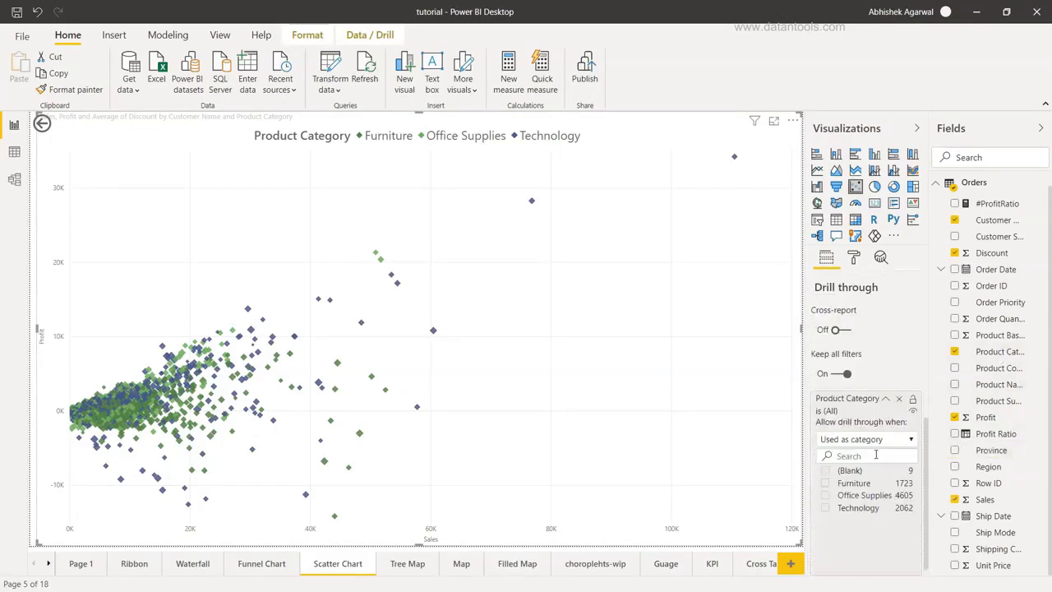
left_click(89, 565)
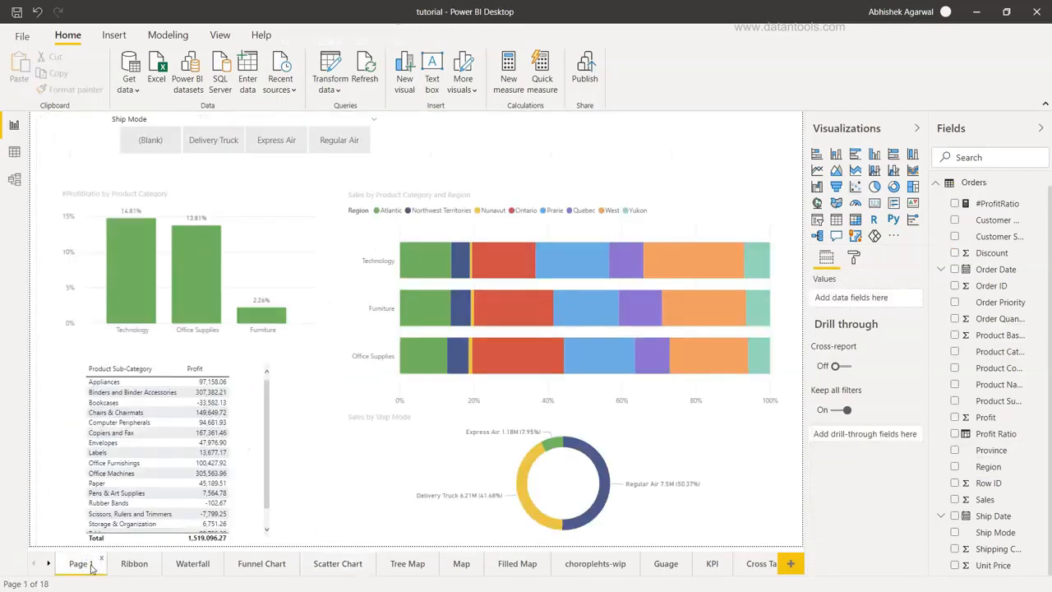
Step: Drill through from the Technology bar of the profit ratio chart to the Scatter Chart page
right_click(141, 279)
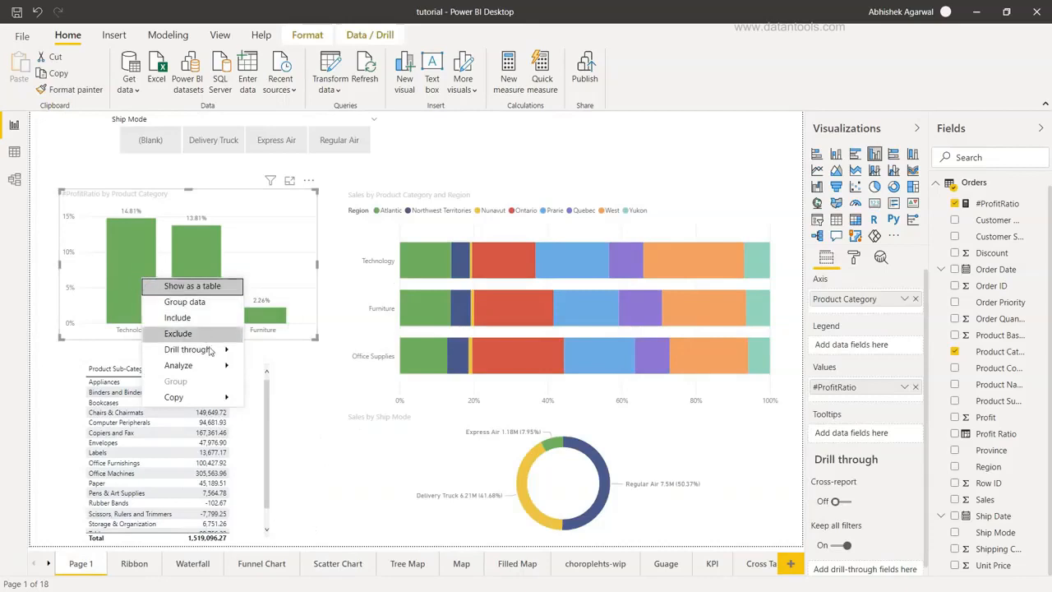
mouse_move(221, 352)
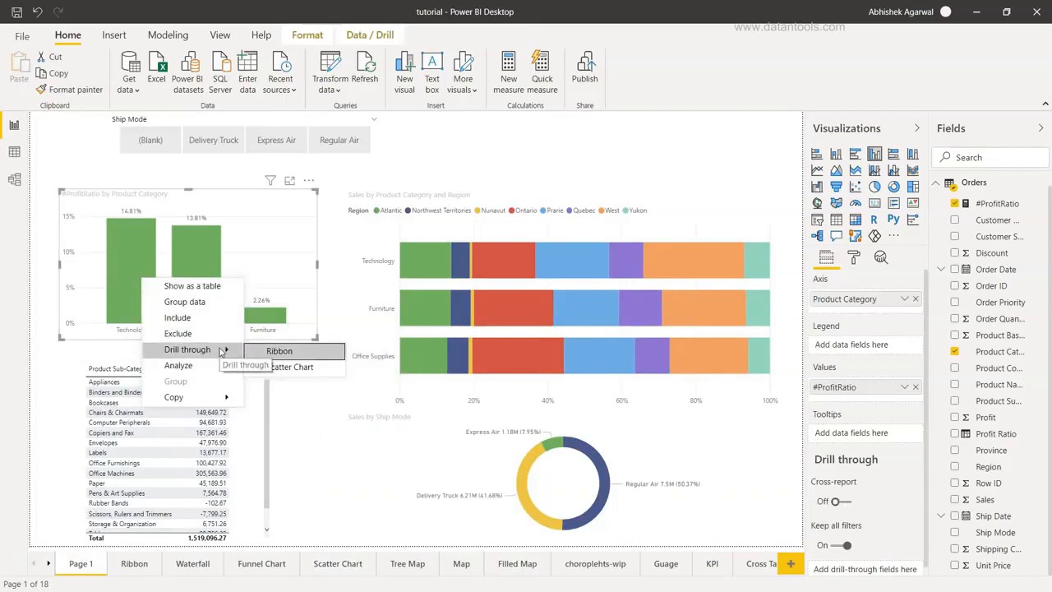
left_click(316, 369)
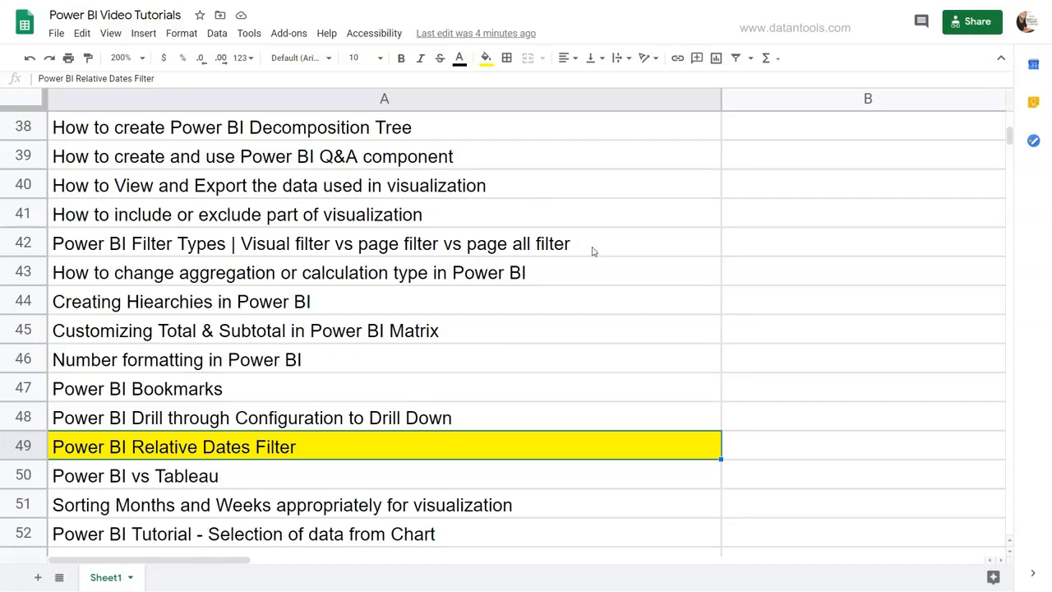
Step: Look through the Power BI tutorial topics in the Google Sheets list, and switch back to Power BI Desktop
scroll(592, 250, "up", 8)
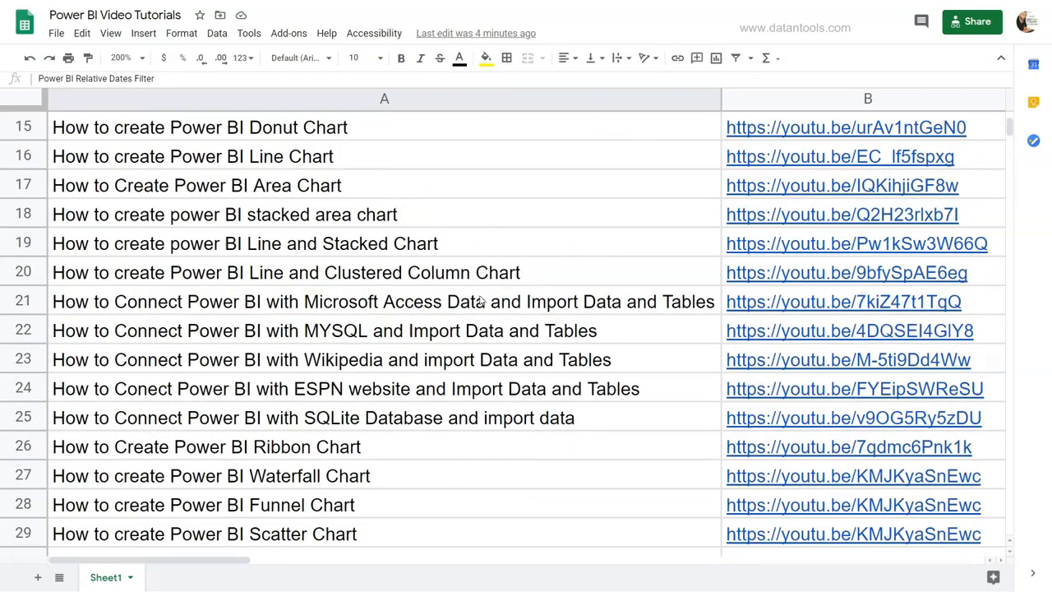
scroll(480, 301, "up", 2)
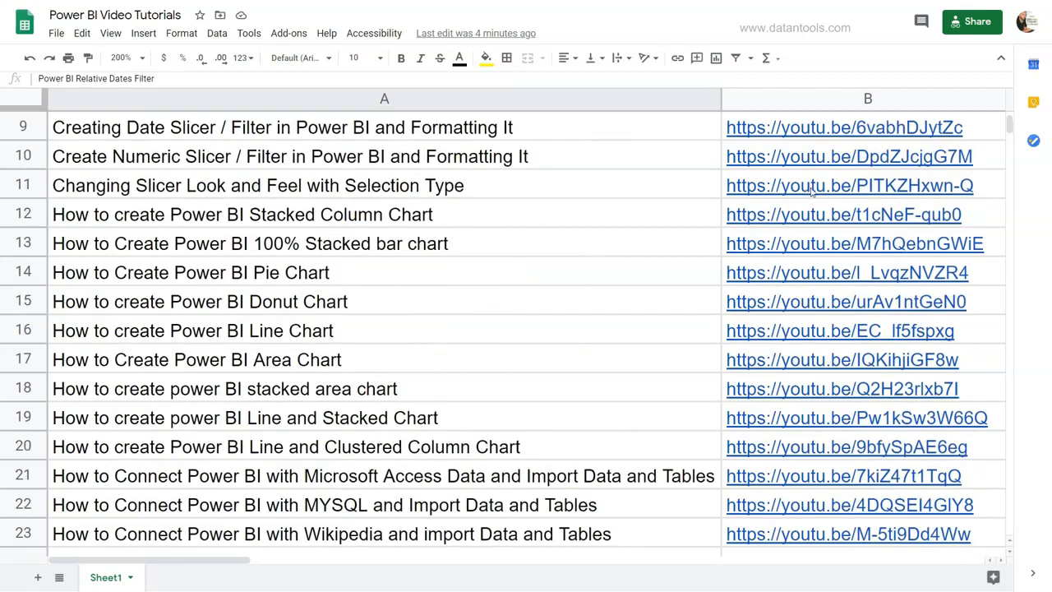
scroll(639, 270, "up", 3)
scroll(639, 271, "down", 1)
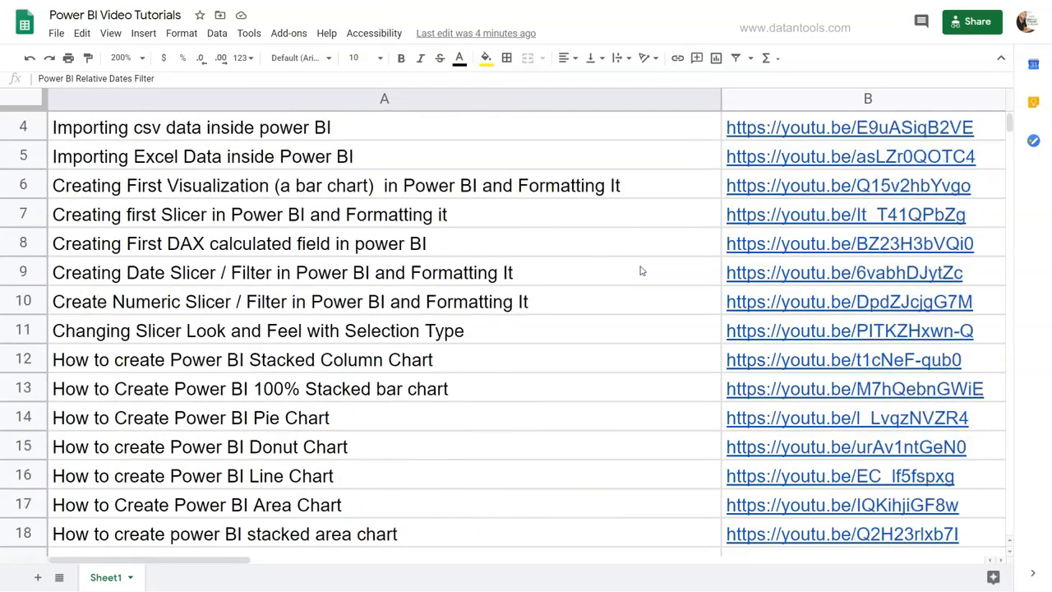
scroll(641, 271, "down", 8)
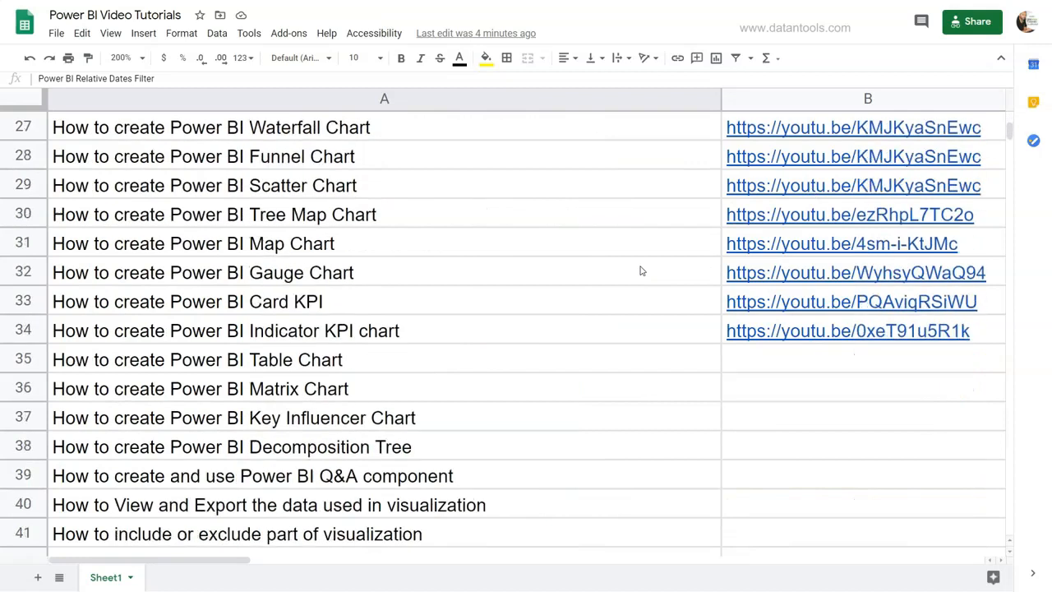
scroll(641, 270, "down", 4)
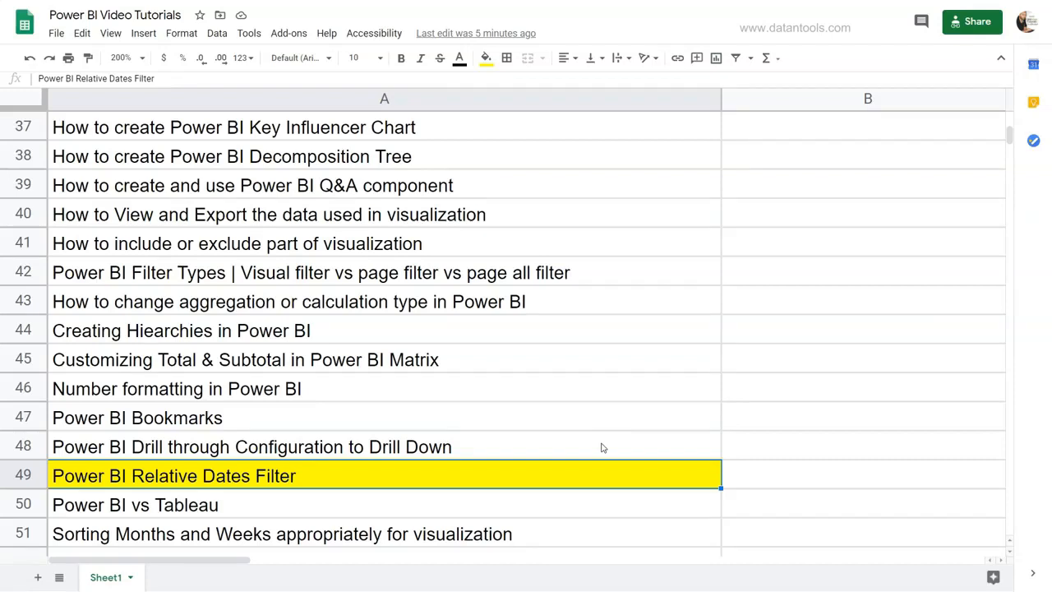
key("alt+Tab")
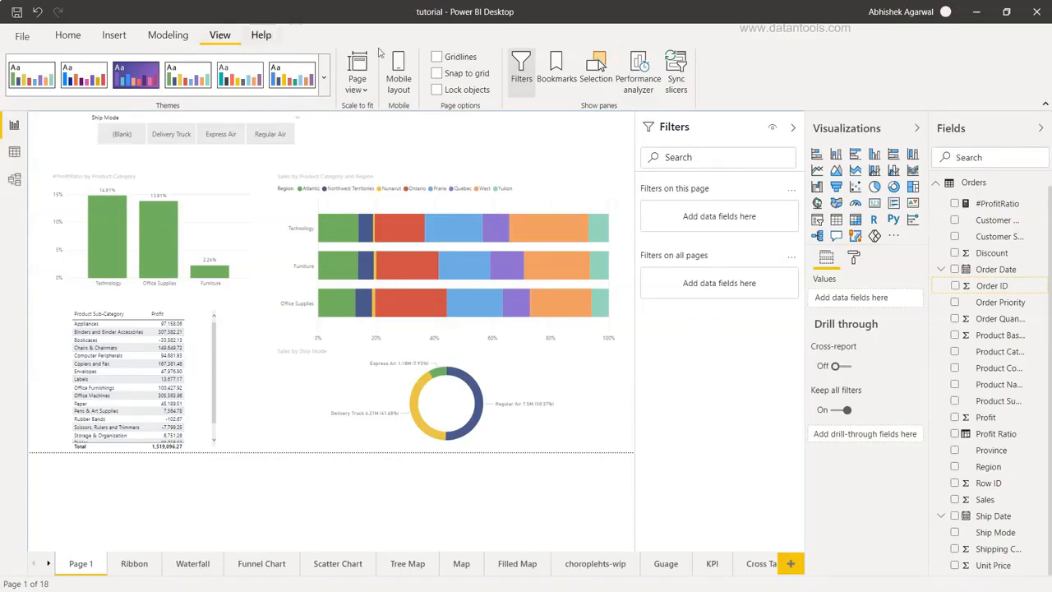
Step: Show the Filters pane and add Order Date as a page-level filter on Page 1
left_click(526, 84)
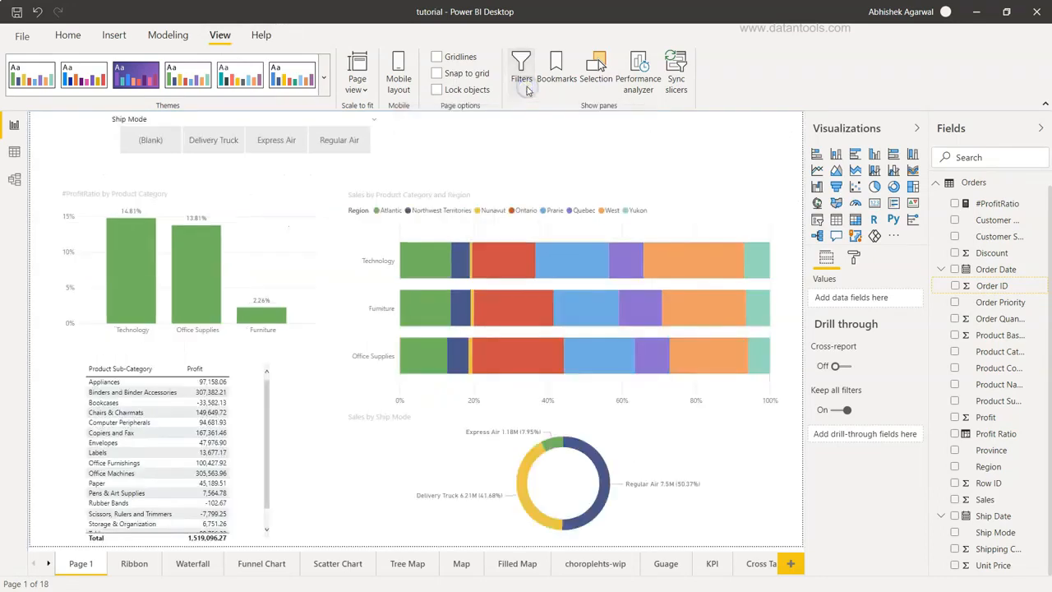
left_click(524, 85)
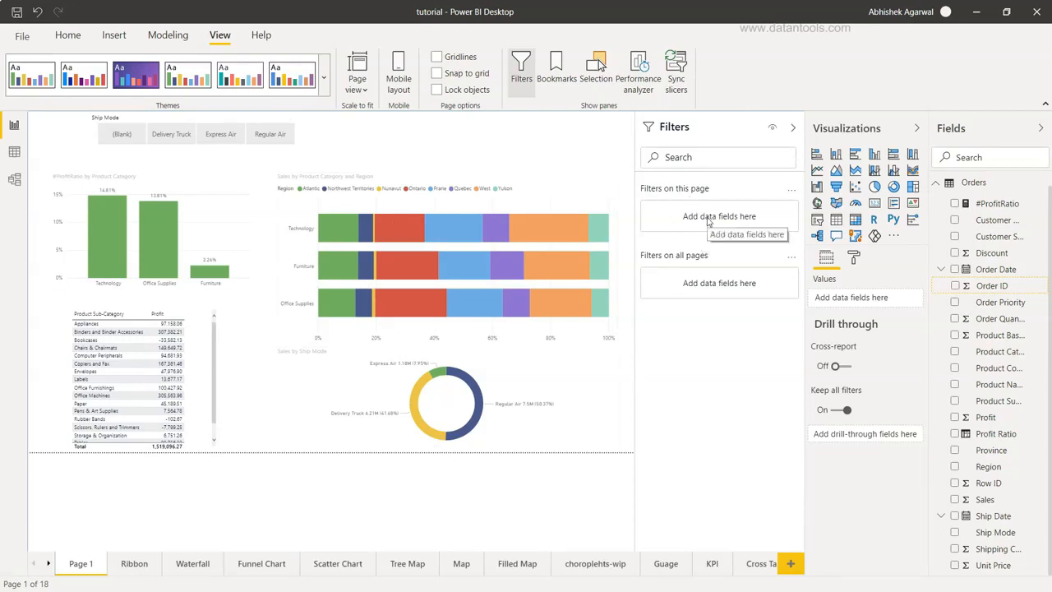
left_click_drag(1014, 273, 744, 215)
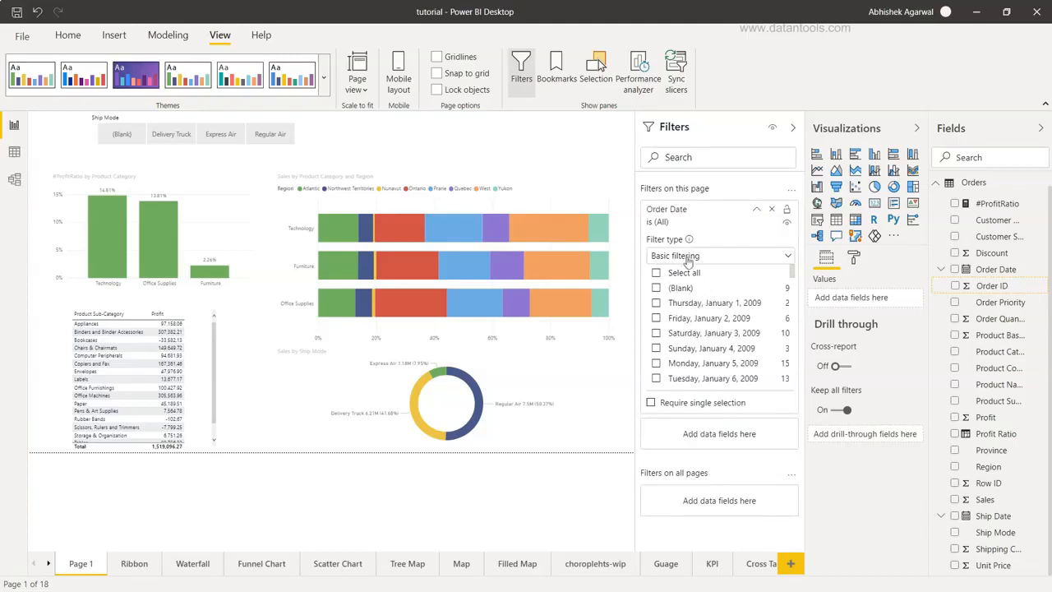
Step: Try basic filtering of Order Date on the dates February 7 to 12, 2009, and clear the filter again
scroll(700, 309, "down", 3)
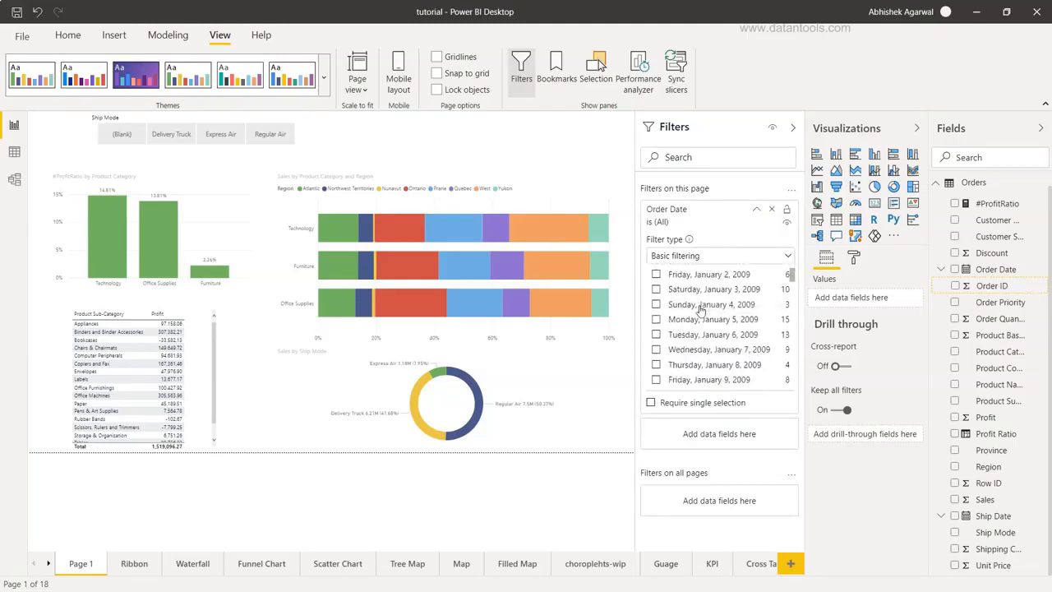
scroll(668, 305, "down", 15)
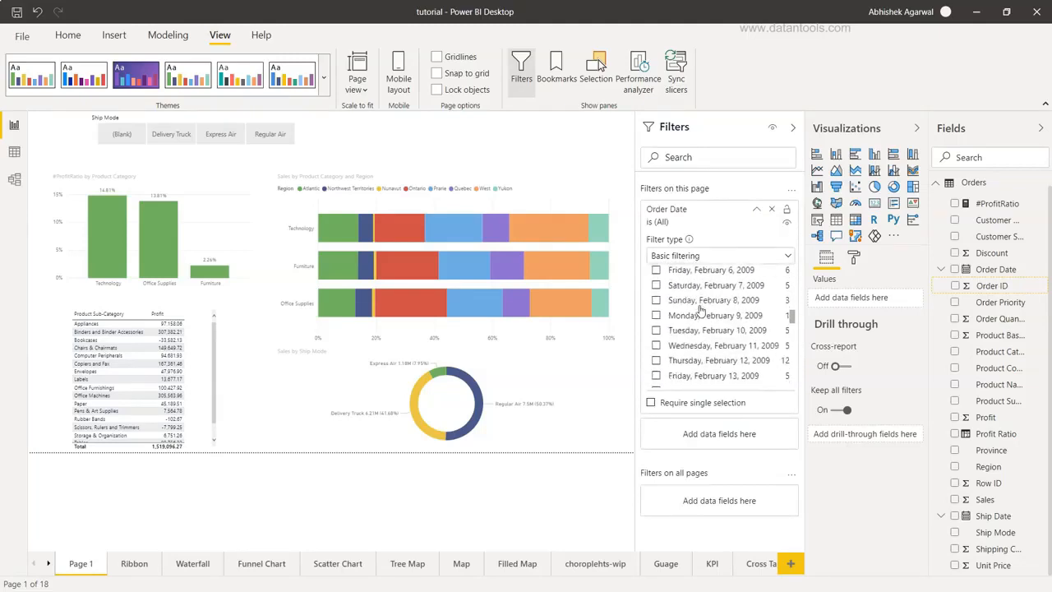
left_click(655, 300)
left_click(655, 315)
left_click(655, 330)
left_click(656, 345)
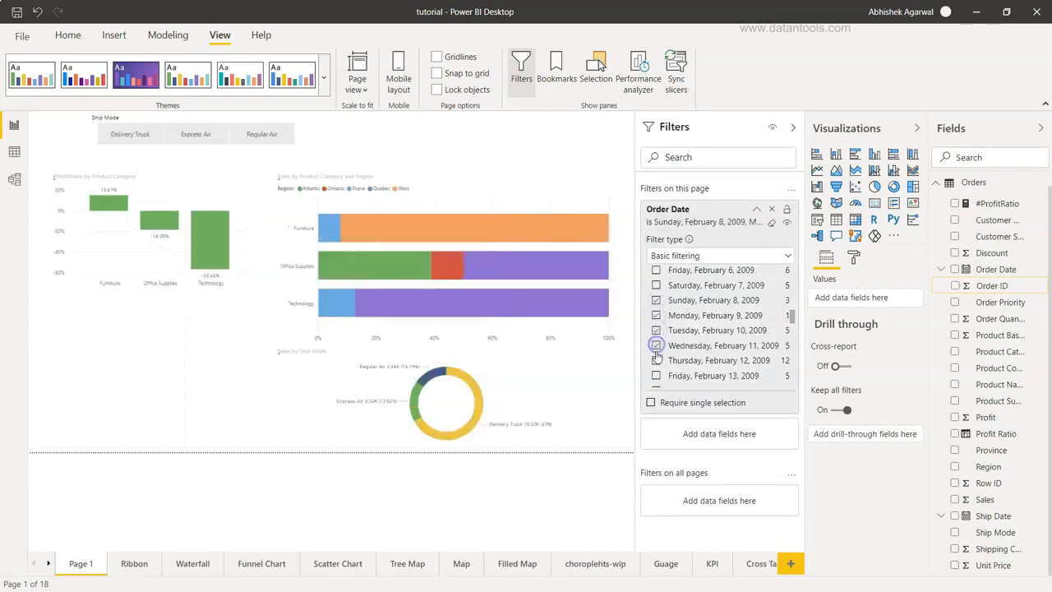
left_click(656, 359)
left_click(656, 285)
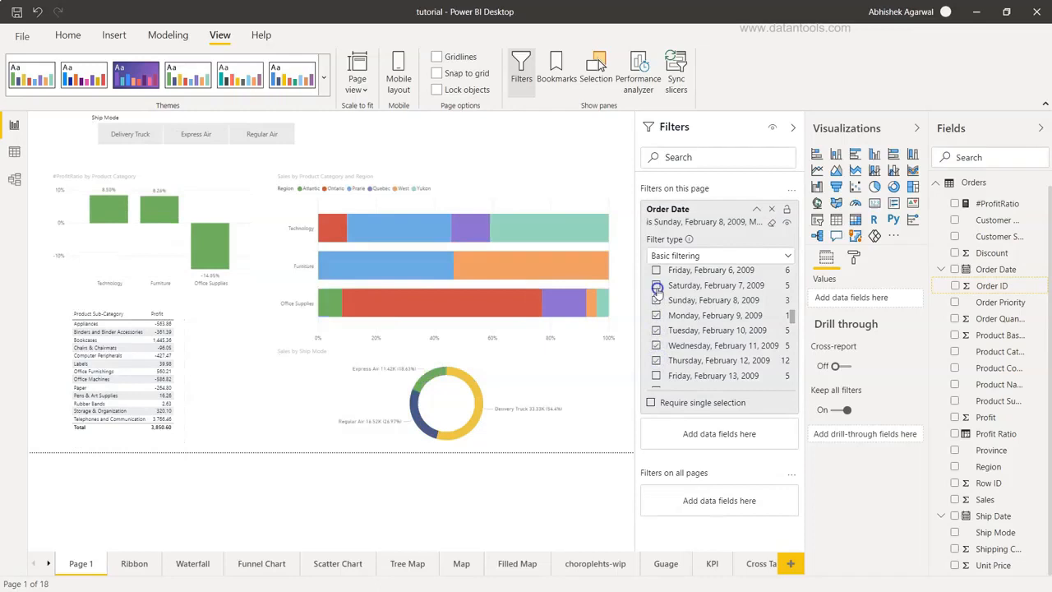
left_click(770, 223)
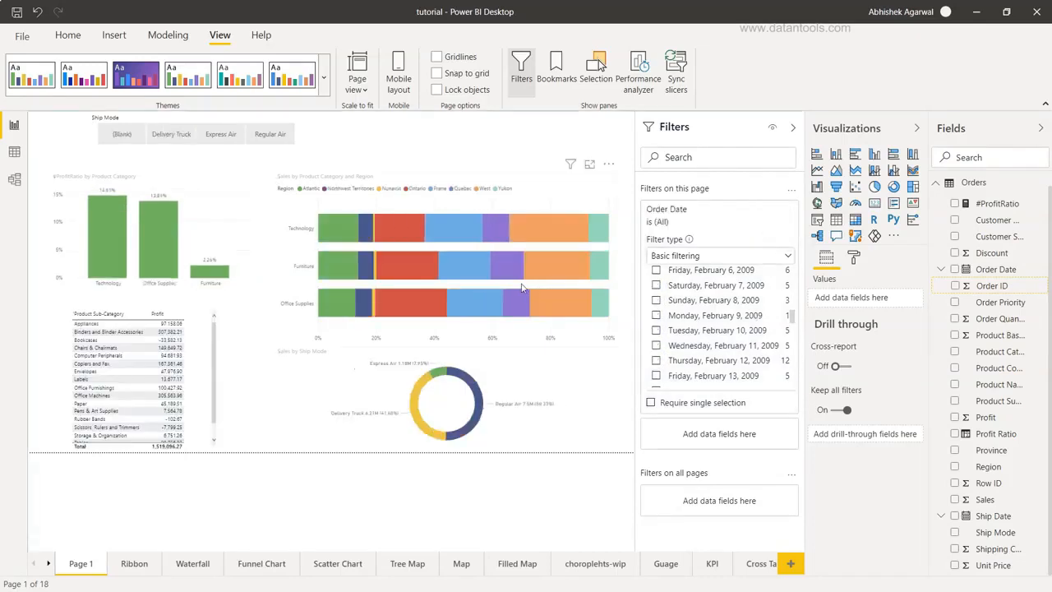
Step: Set the Order Date filter to a relative date in the last 10 years, including today, and apply it
left_click(754, 256)
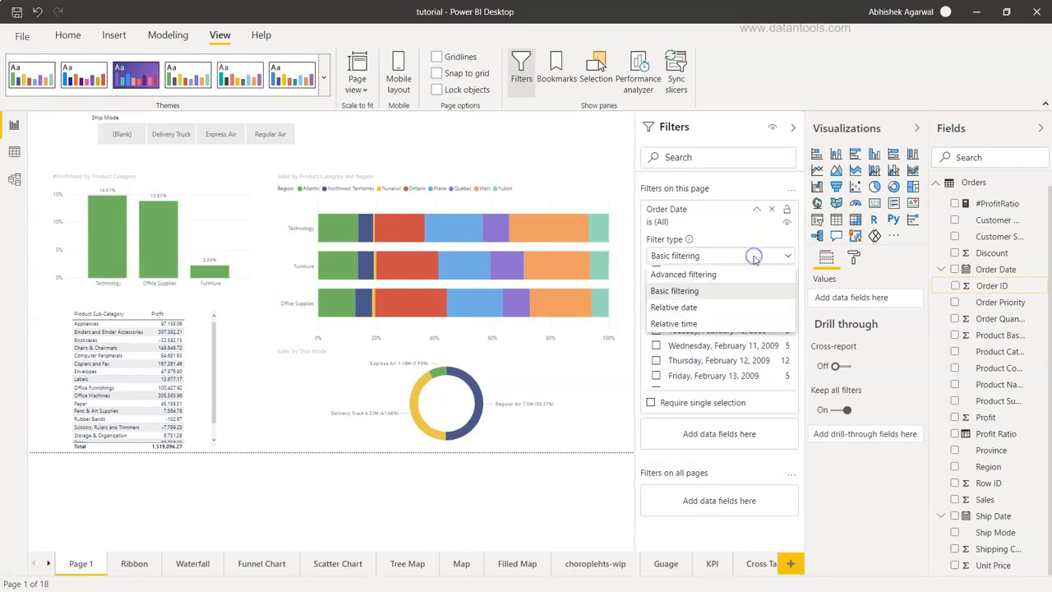
left_click(719, 309)
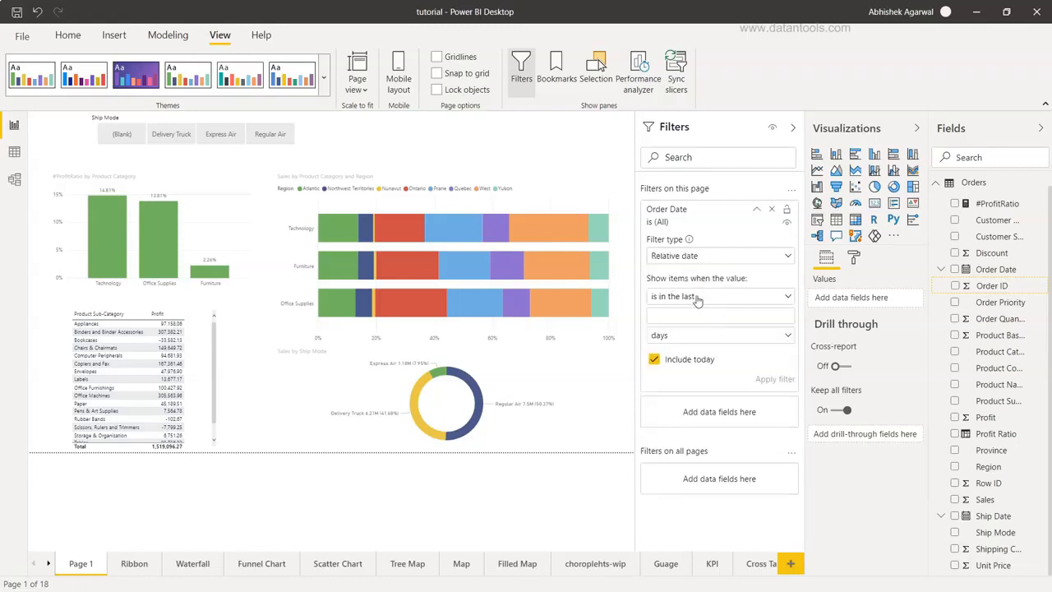
left_click(695, 297)
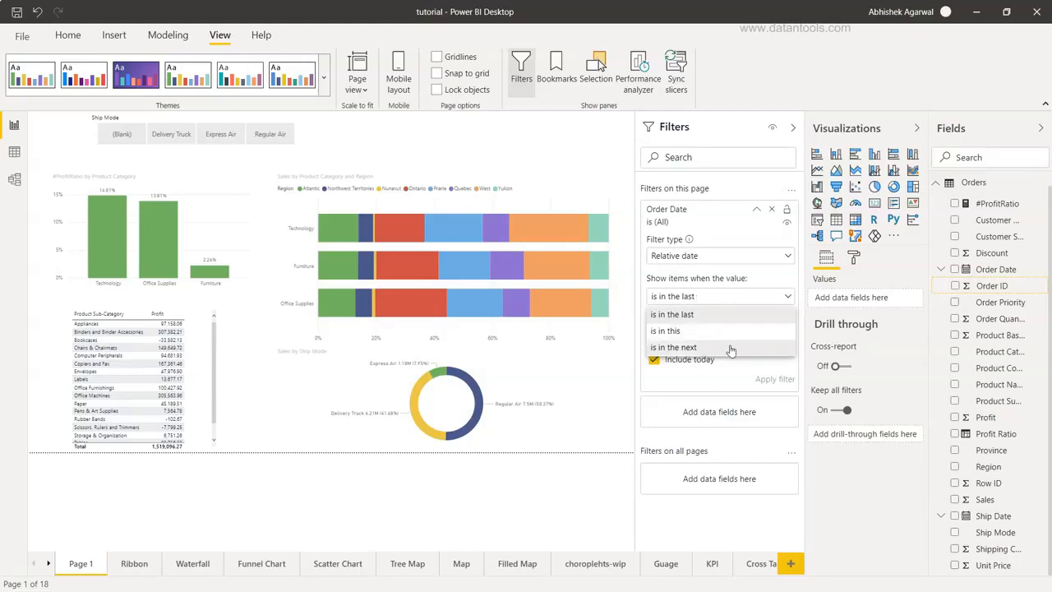
left_click(684, 314)
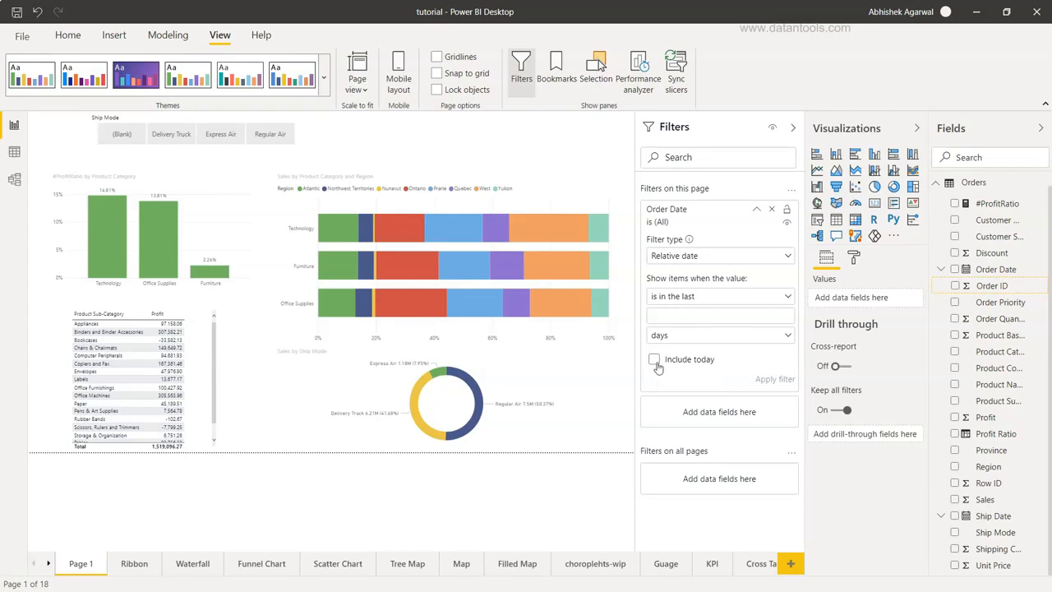
left_click(655, 362)
left_click(716, 318)
type("10")
left_click(692, 339)
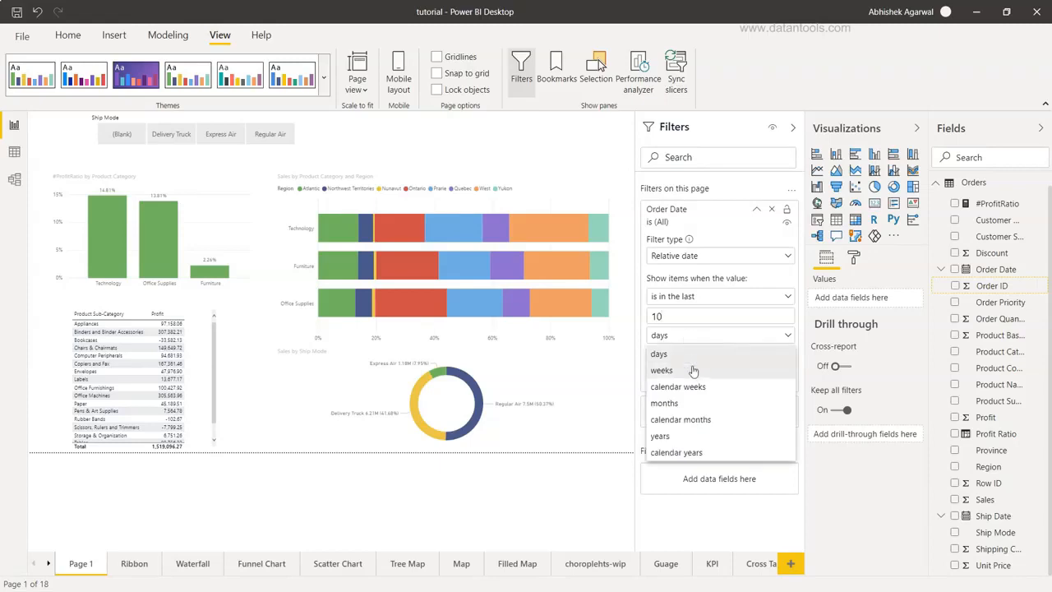
left_click(684, 436)
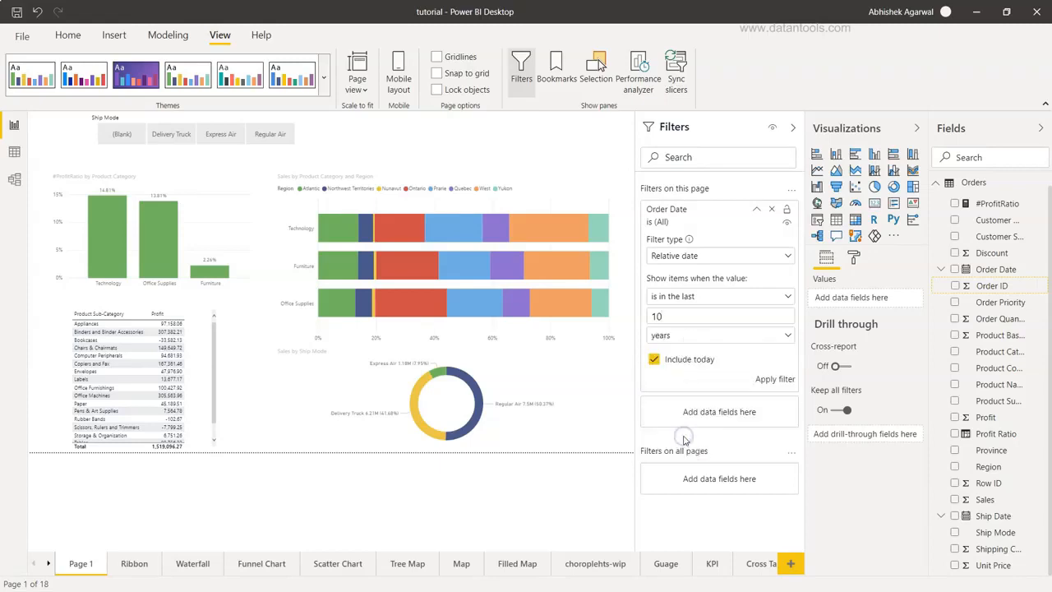
left_click(768, 381)
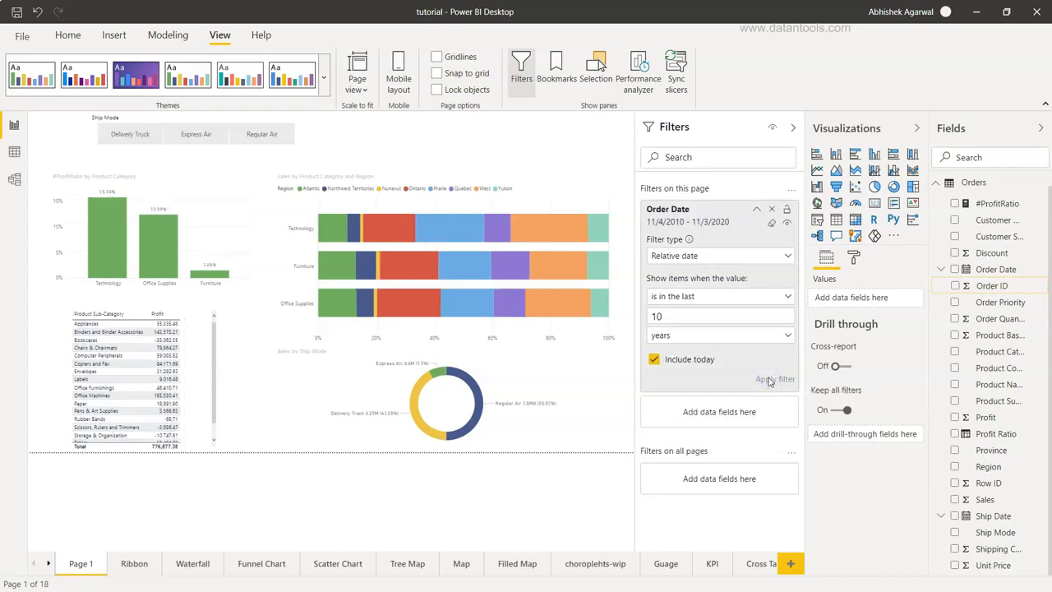
Step: Change the relative date filter to the last 9 years, apply it, and view the available period units
mouse_move(411, 283)
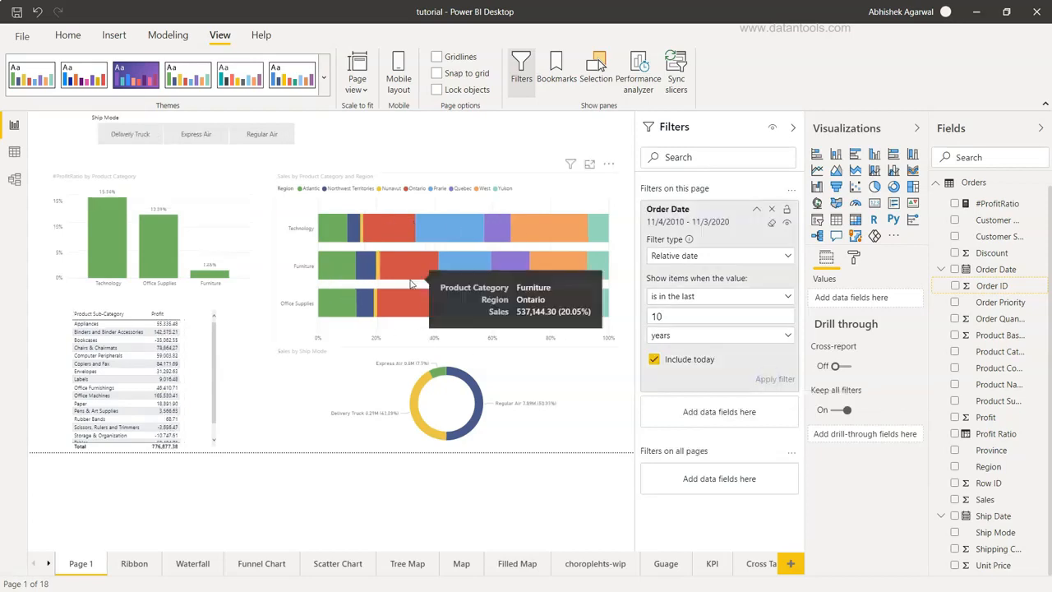
left_click_drag(676, 316, 599, 322)
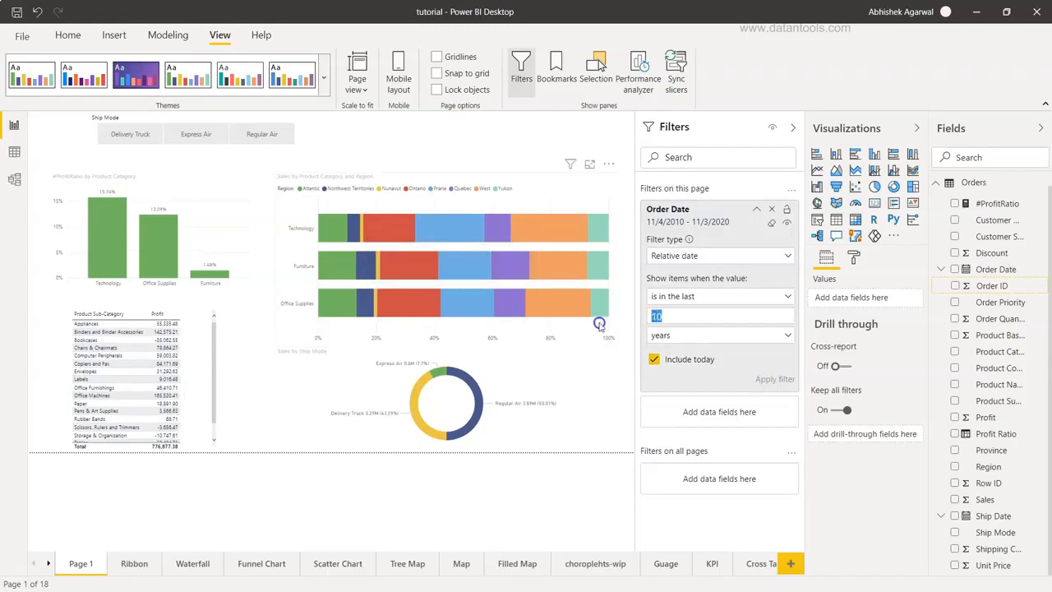
type("9")
left_click(777, 382)
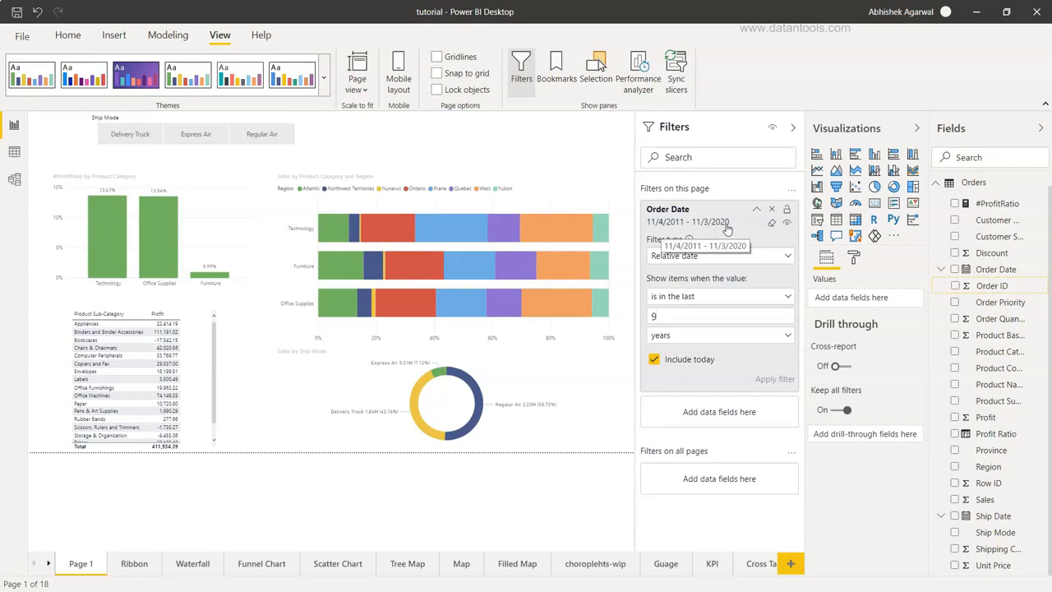
left_click(714, 335)
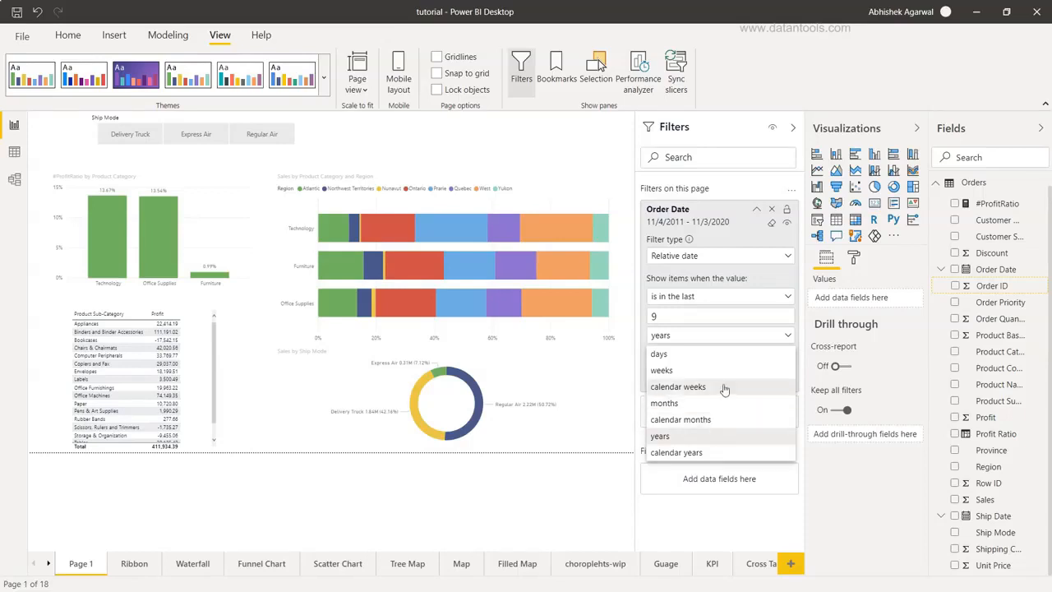
left_click(765, 285)
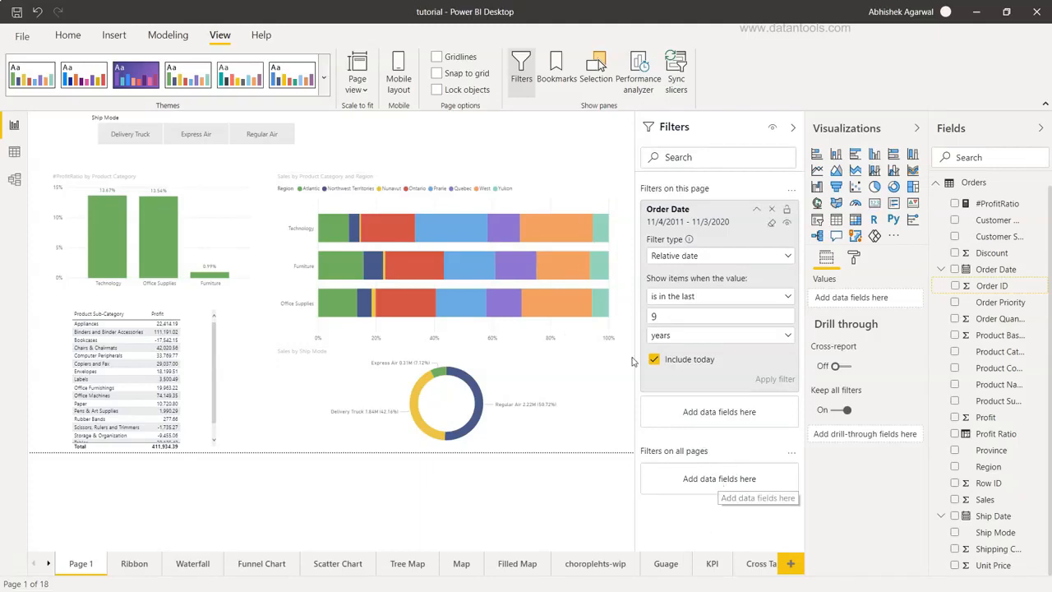
Step: Select the Sales by Product Category and Region chart and review its visual, page and all-pages filter sections
left_click(574, 196)
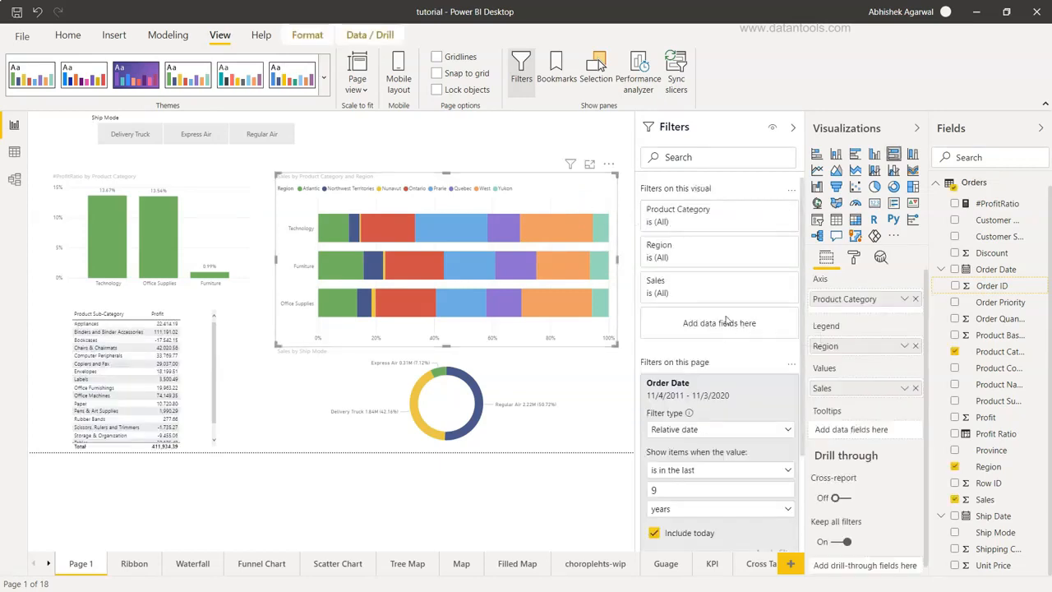
mouse_move(480, 272)
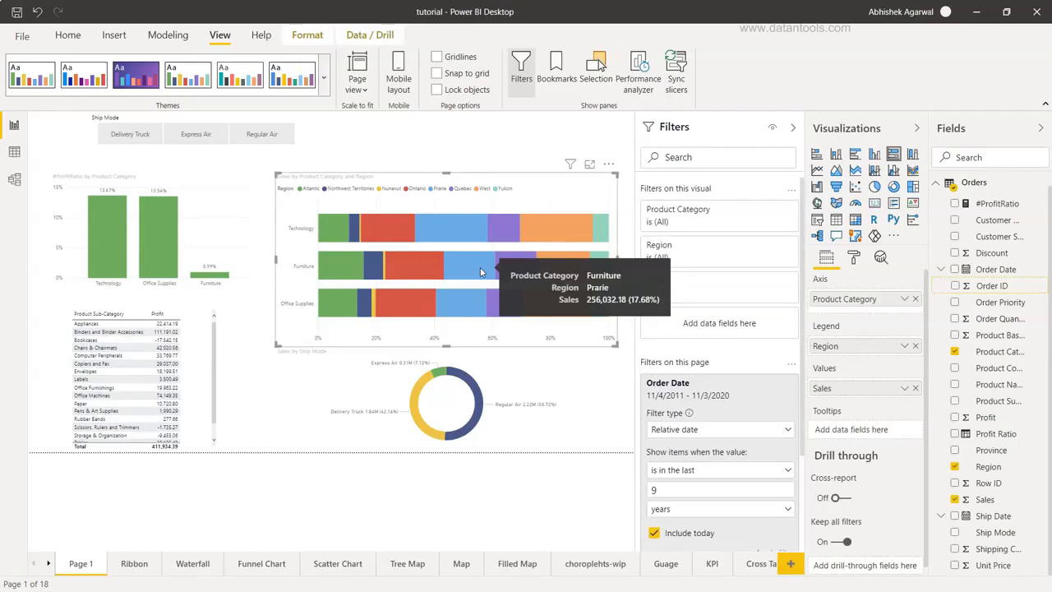
scroll(716, 367, "down", 1)
scroll(716, 366, "down", 5)
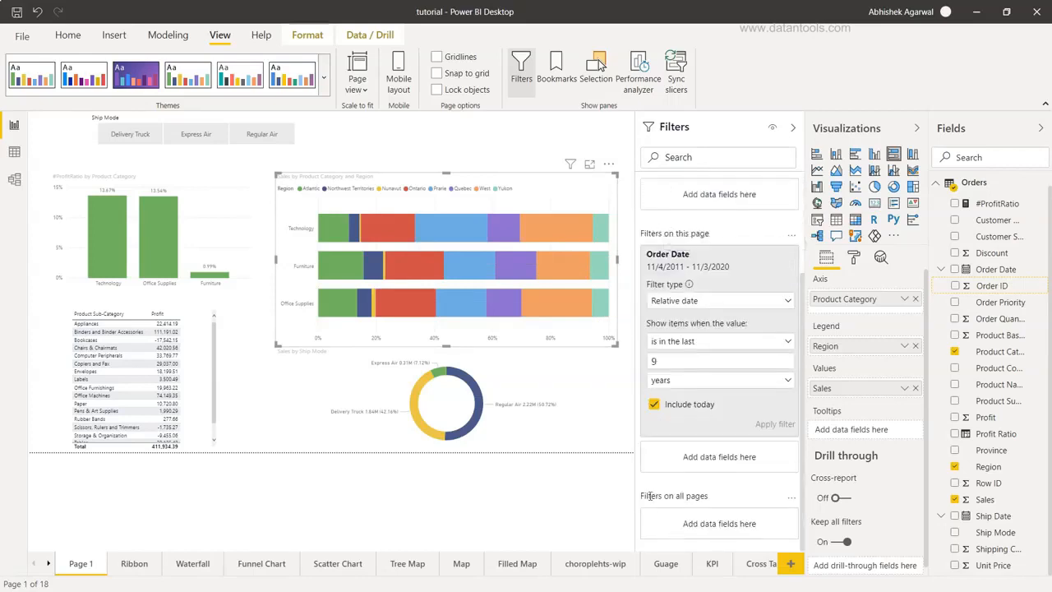
scroll(698, 501, "up", 6)
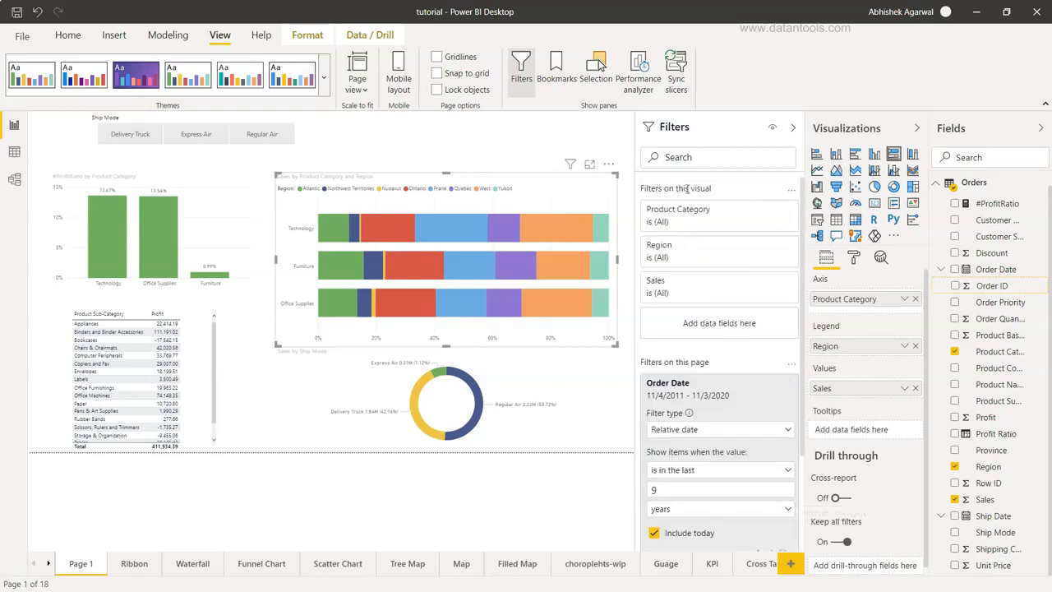
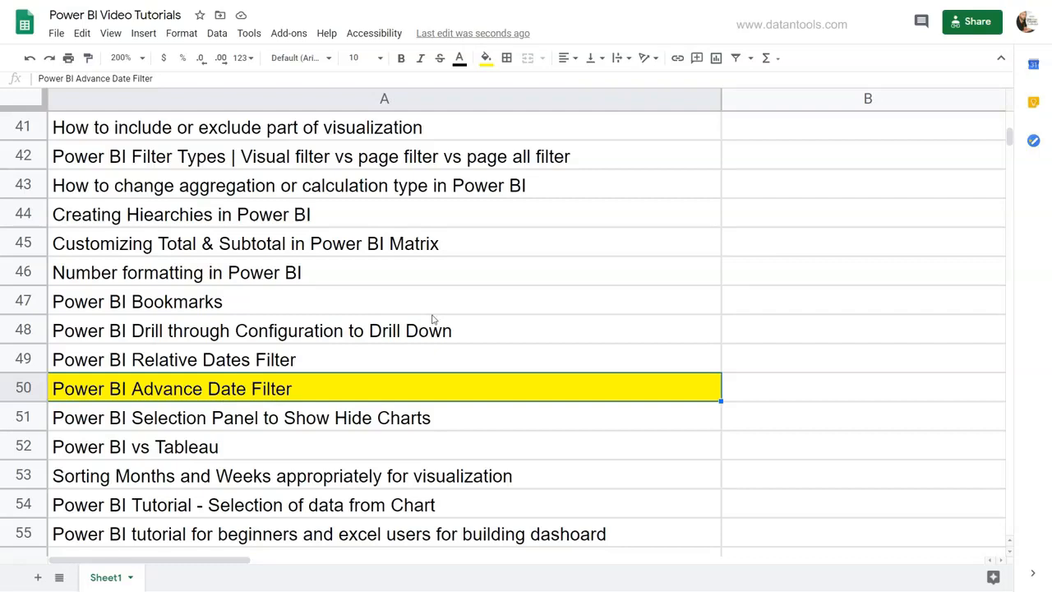
Step: Look through the tutorial topics and video links in the Power BI Video Tutorials sheet in Google Sheets
scroll(433, 318, "up", 6)
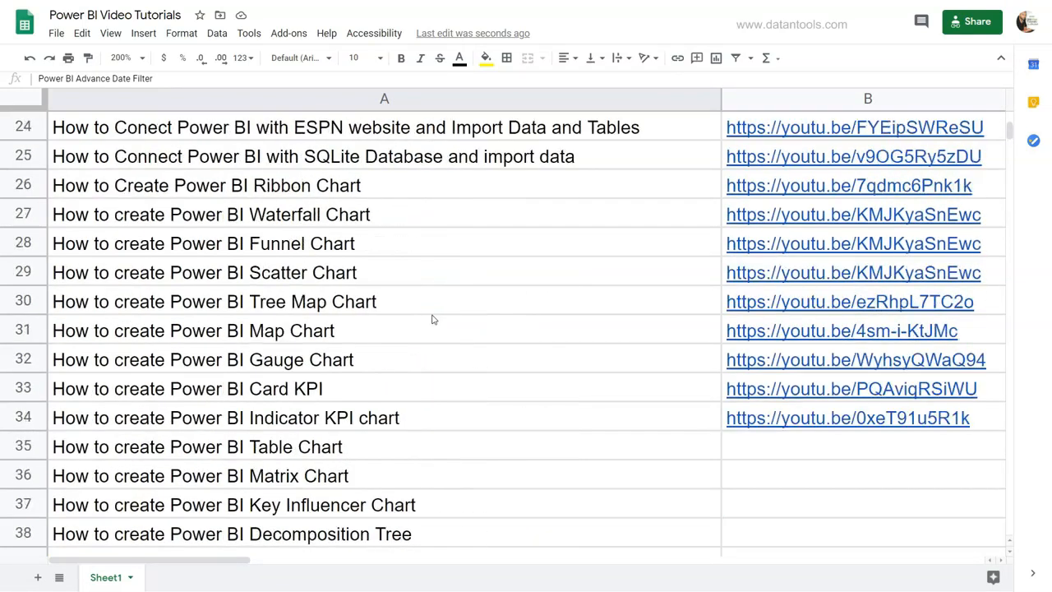
scroll(433, 319, "up", 3)
scroll(487, 307, "down", 2)
scroll(487, 308, "up", 4)
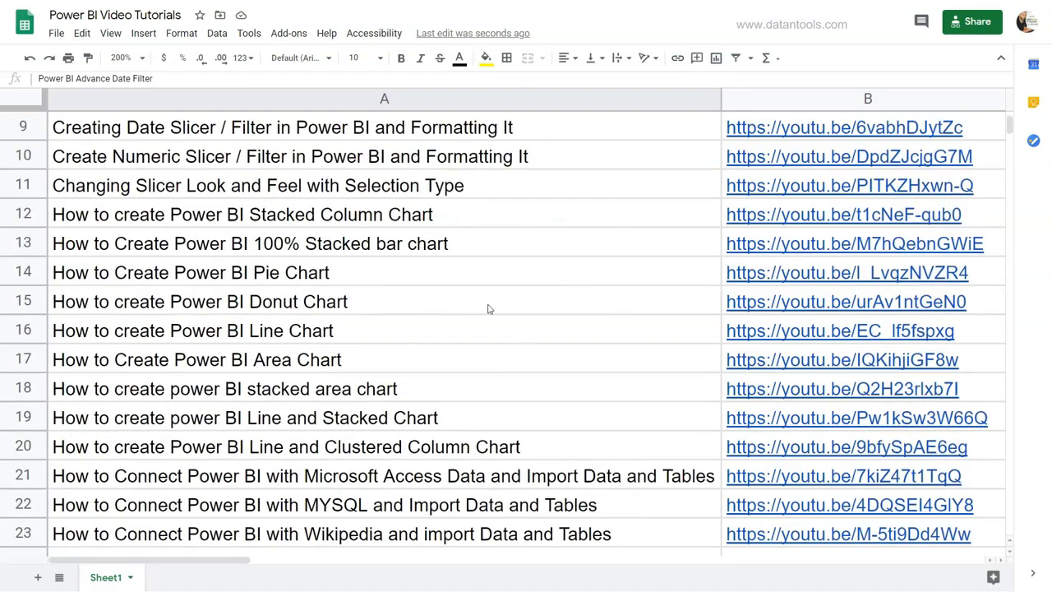
scroll(487, 307, "up", 2)
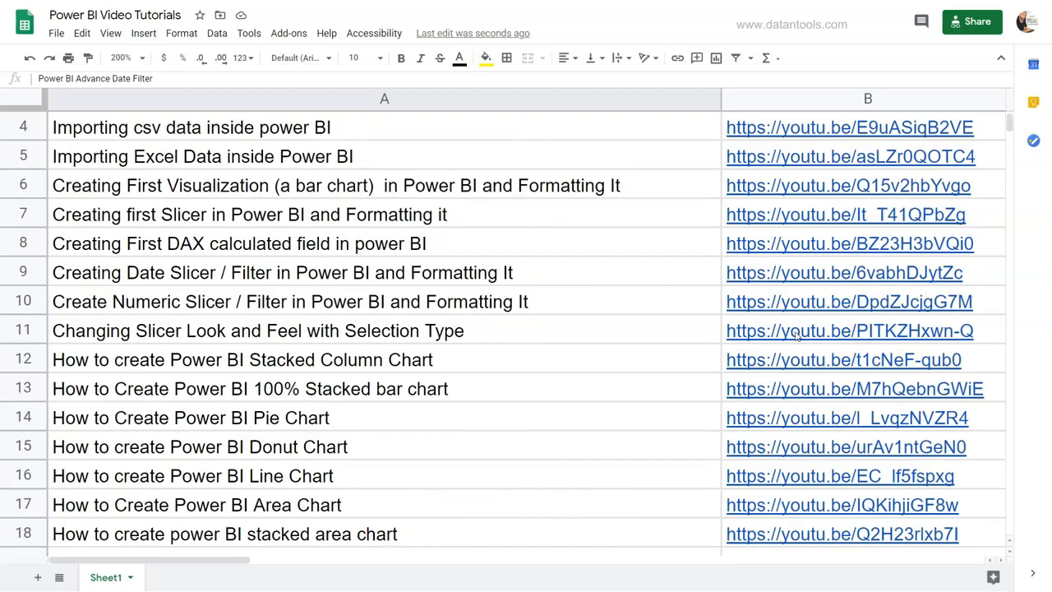
mouse_move(795, 336)
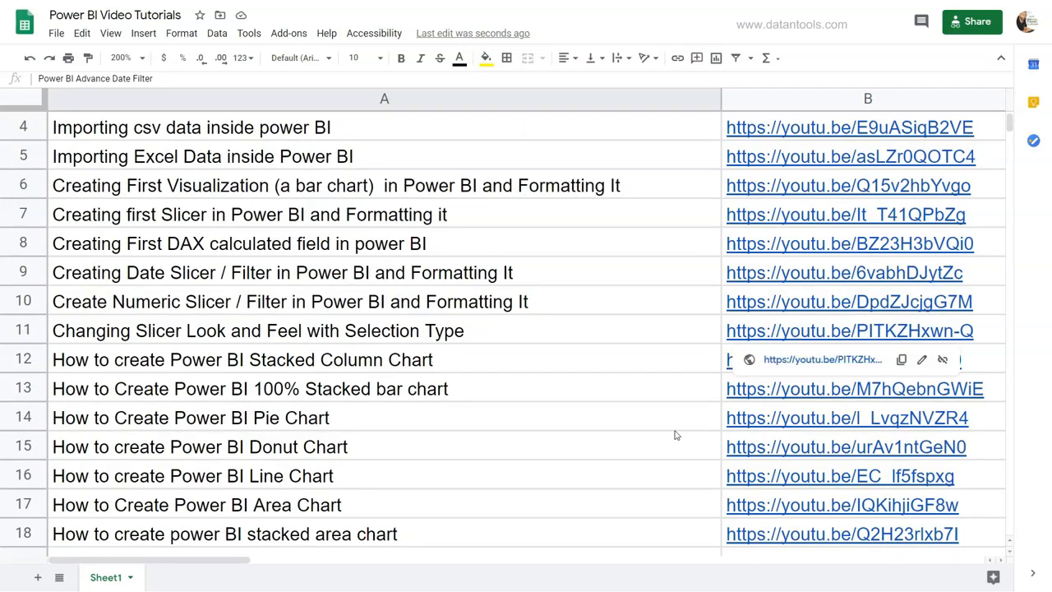
scroll(676, 436, "down", 3)
scroll(676, 435, "down", 10)
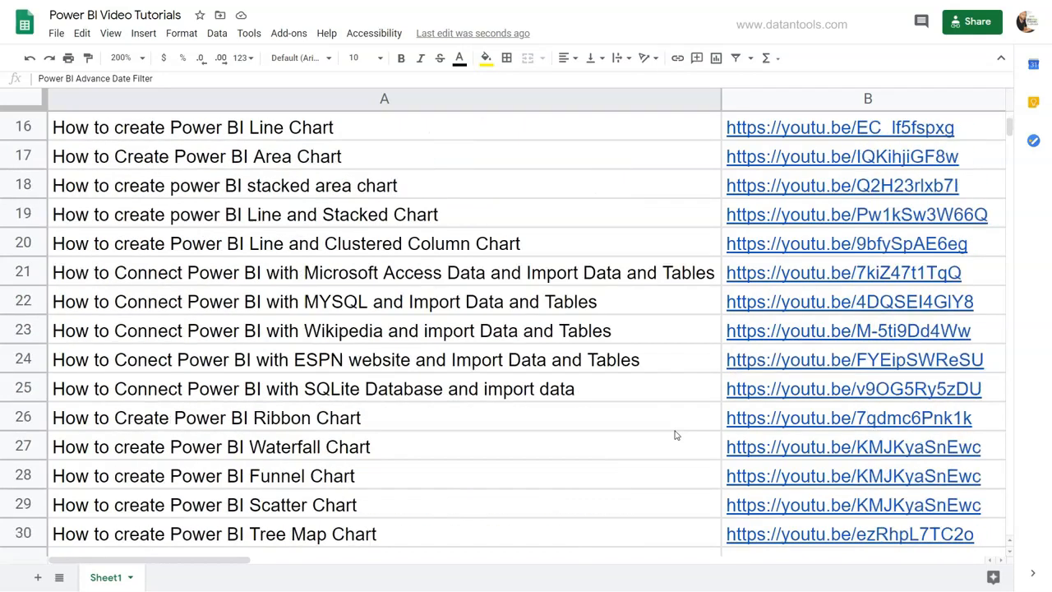
scroll(676, 435, "down", 3)
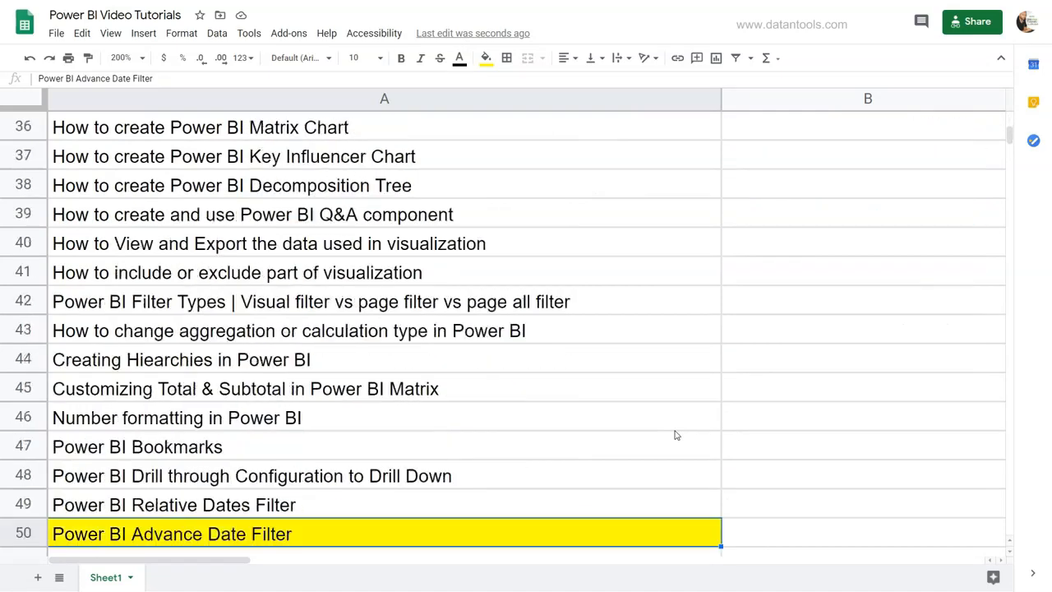
scroll(666, 405, "down", 2)
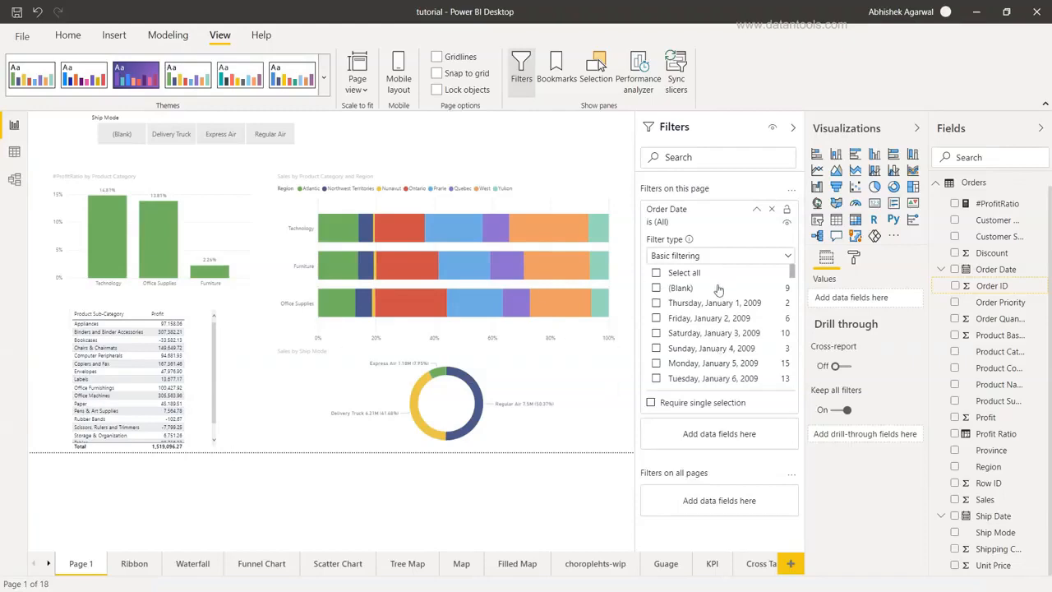
Step: Switch the Order Date filter to advanced filtering in Power BI Desktop, and remove the filter from Page 1
left_click(755, 255)
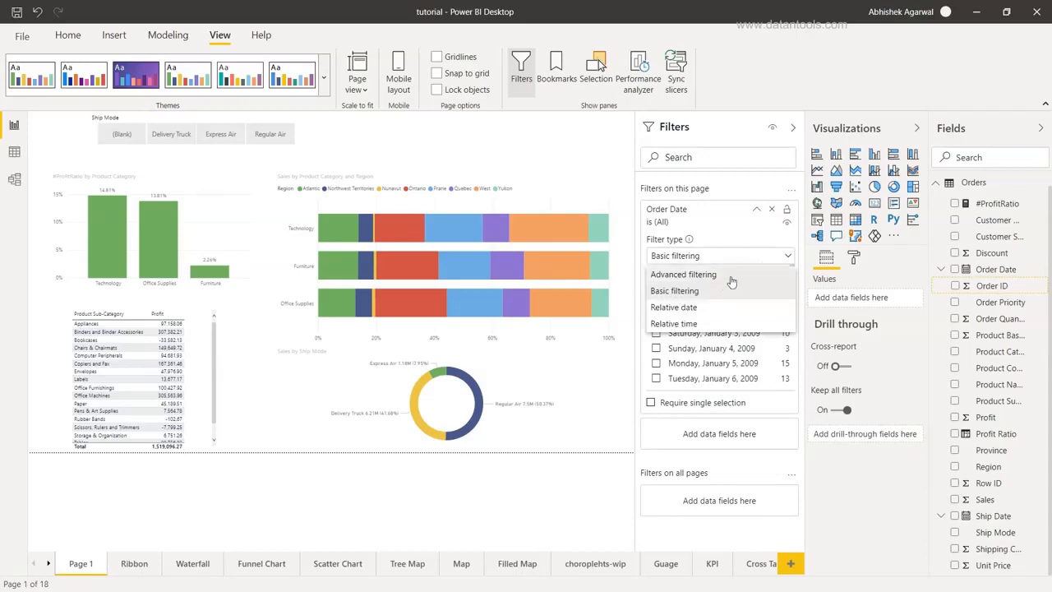
left_click(732, 276)
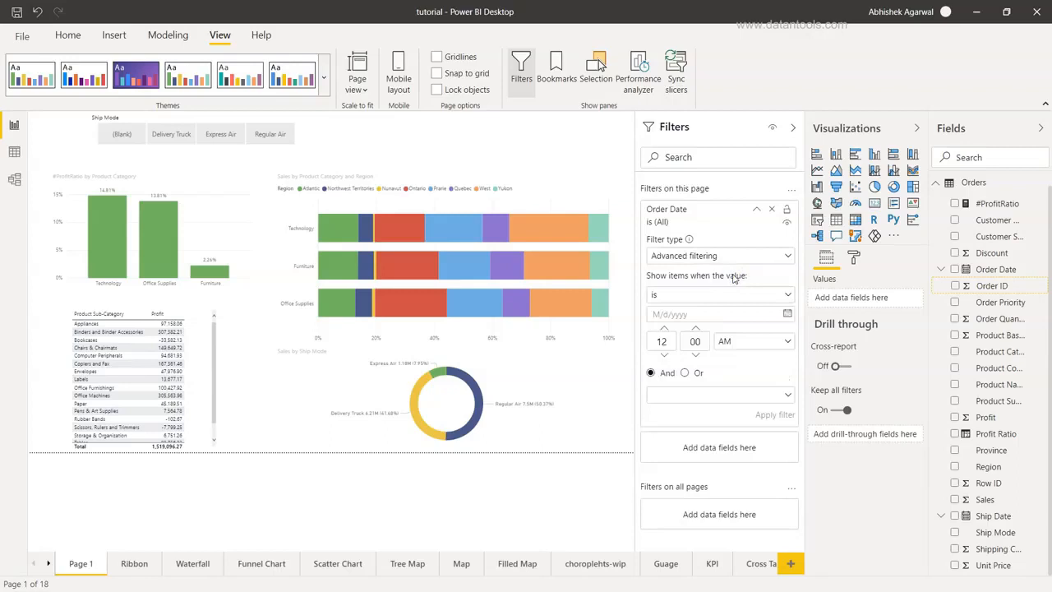
left_click(770, 210)
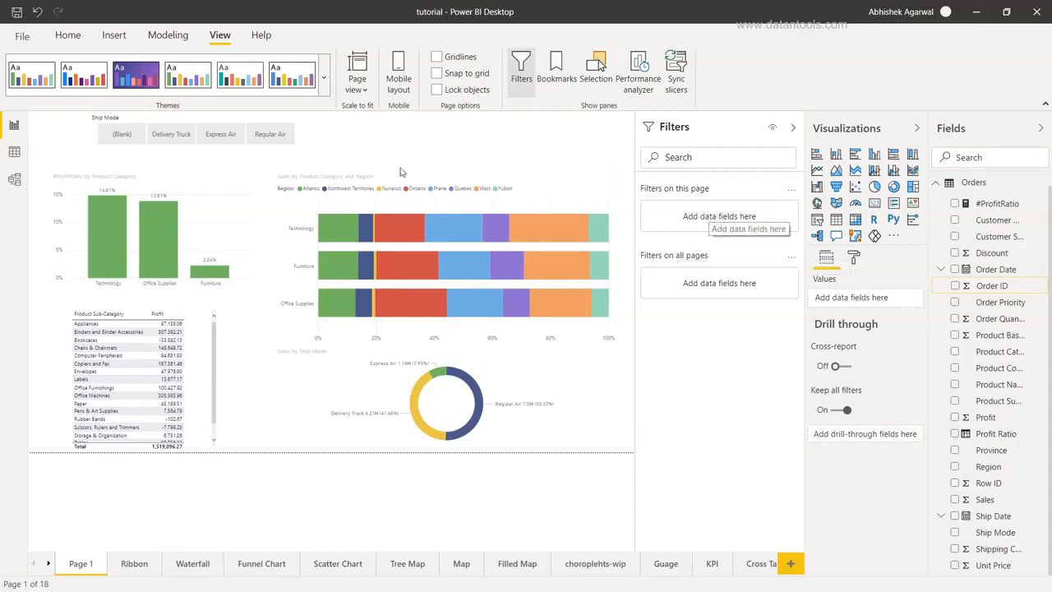
Step: Add Order Date from the Orders table as a page-level filter on Page 1
mouse_move(448, 305)
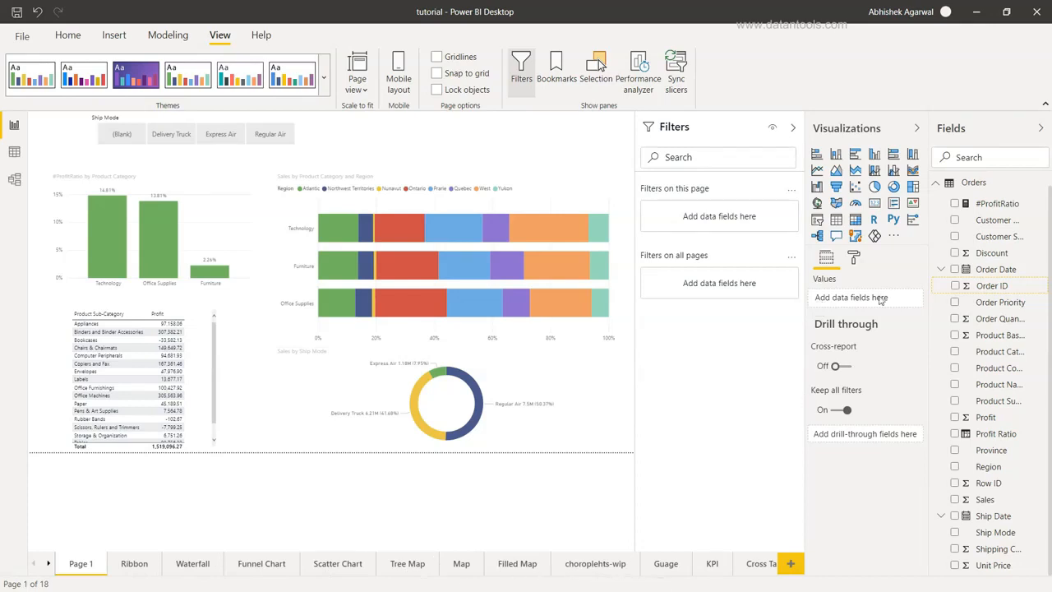
left_click_drag(999, 269, 745, 223)
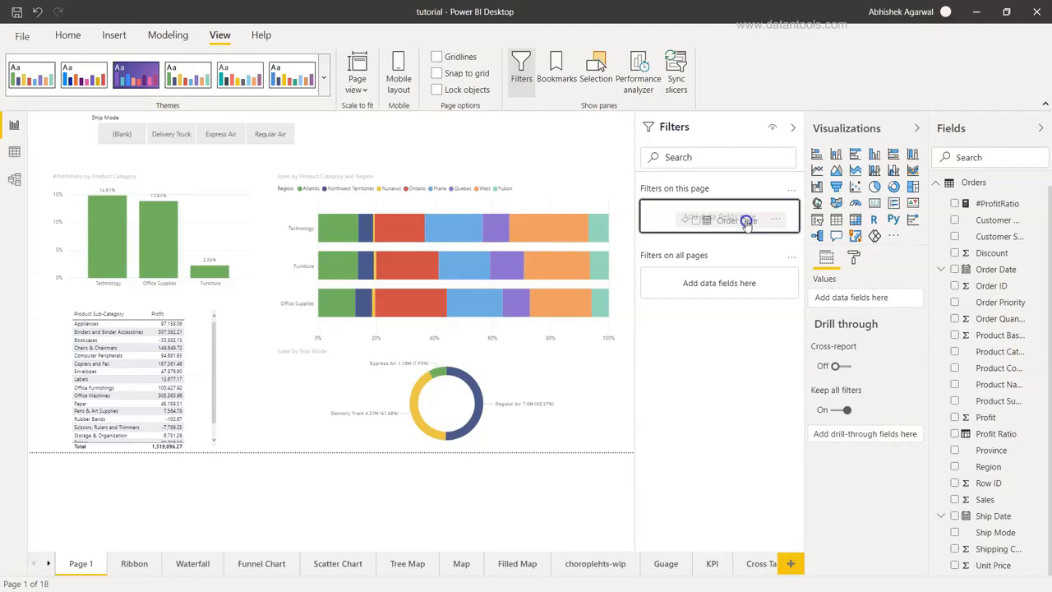
left_click_drag(746, 224, 745, 222)
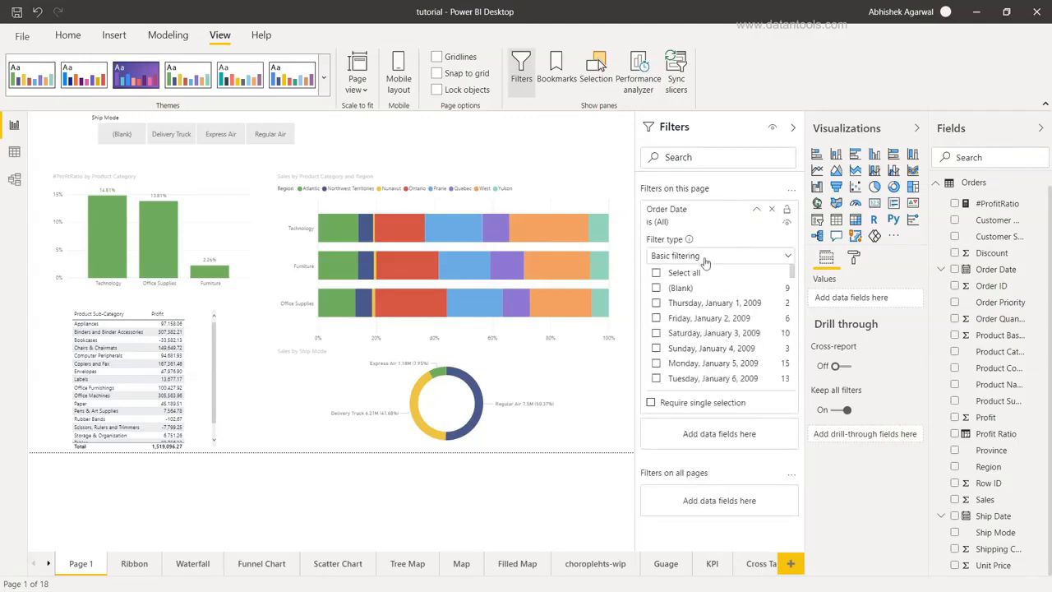
Step: Switch the Order Date page filter to advanced filtering and set its first condition to is after
left_click(707, 256)
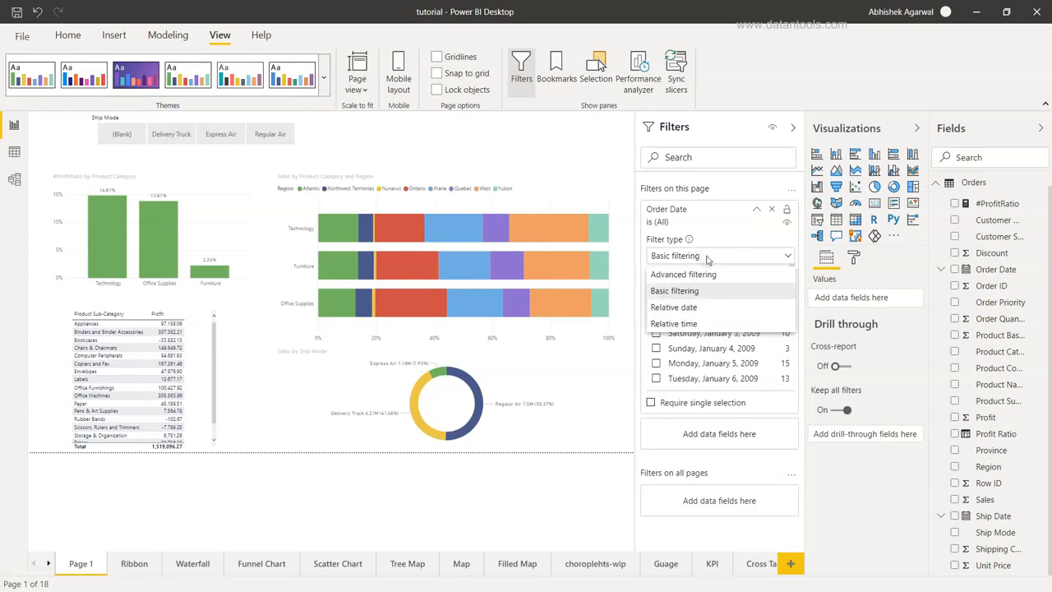
left_click(706, 277)
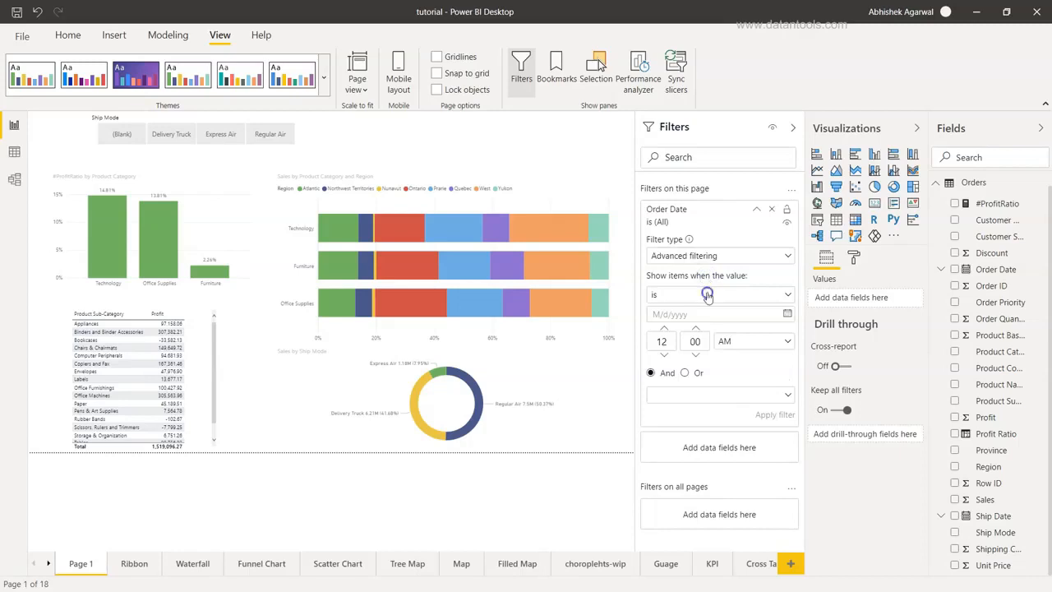
left_click(707, 294)
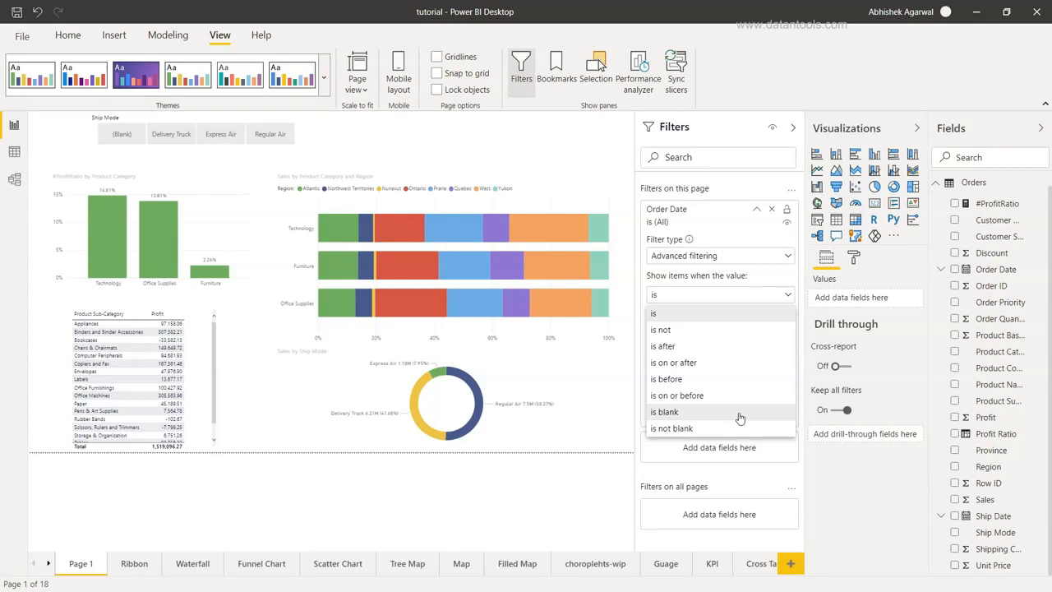
left_click(728, 346)
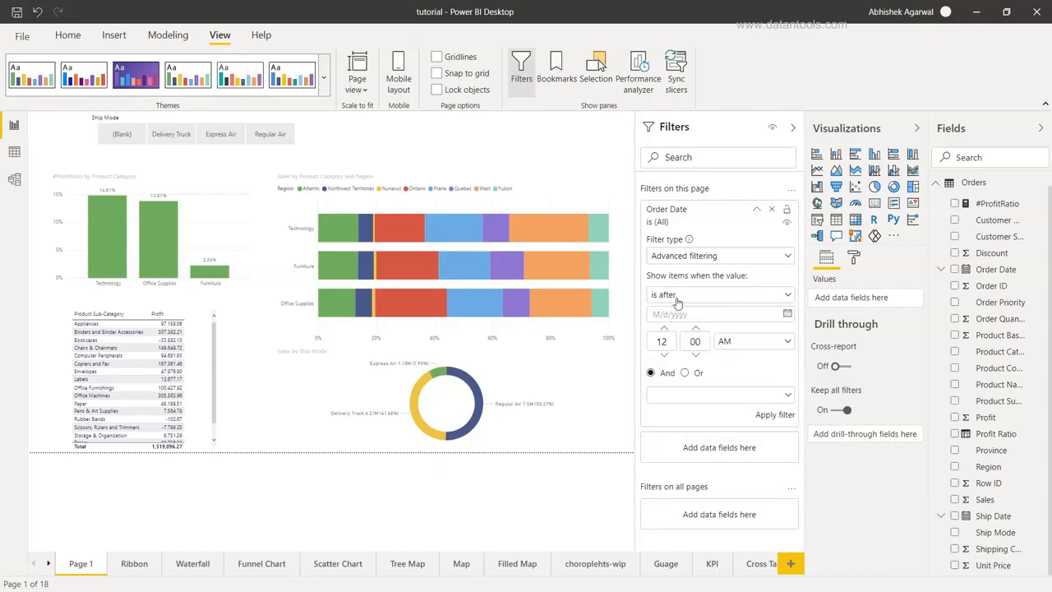
Step: Set the first Order Date condition's date to 1/1/2010 and change its operator to is on or after
left_click(787, 314)
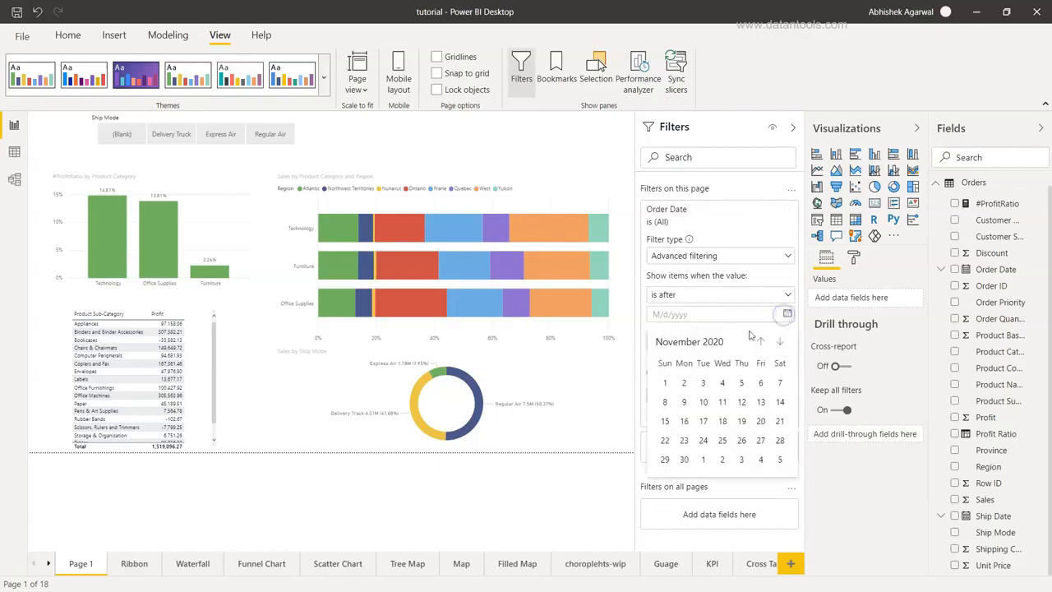
left_click(713, 343)
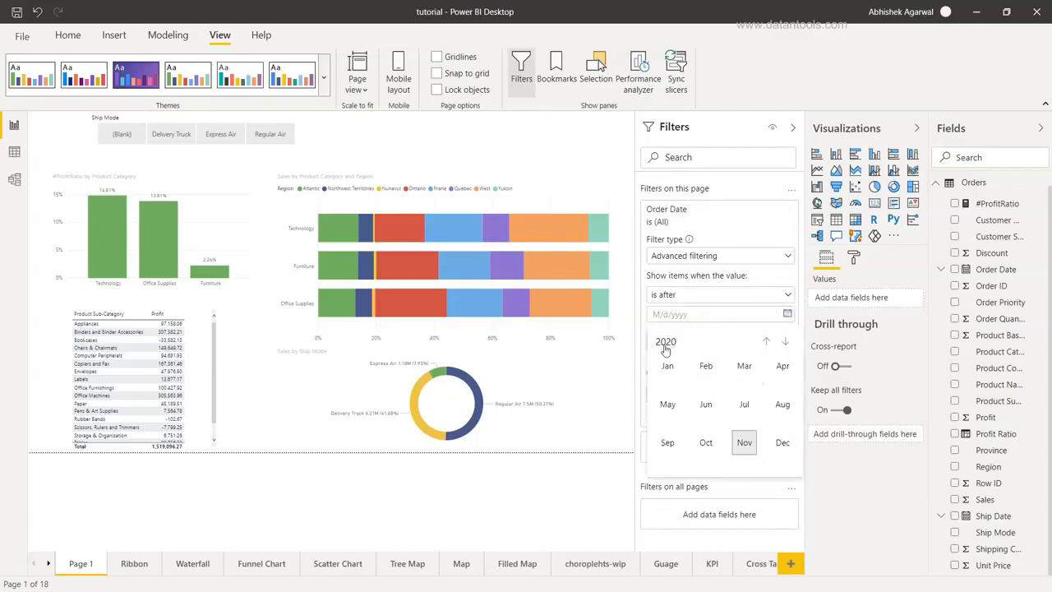
left_click(765, 342)
left_click(765, 342)
left_click(766, 342)
left_click(765, 341)
left_click(765, 342)
left_click(766, 341)
left_click(766, 342)
left_click(766, 341)
left_click(766, 342)
left_click(765, 342)
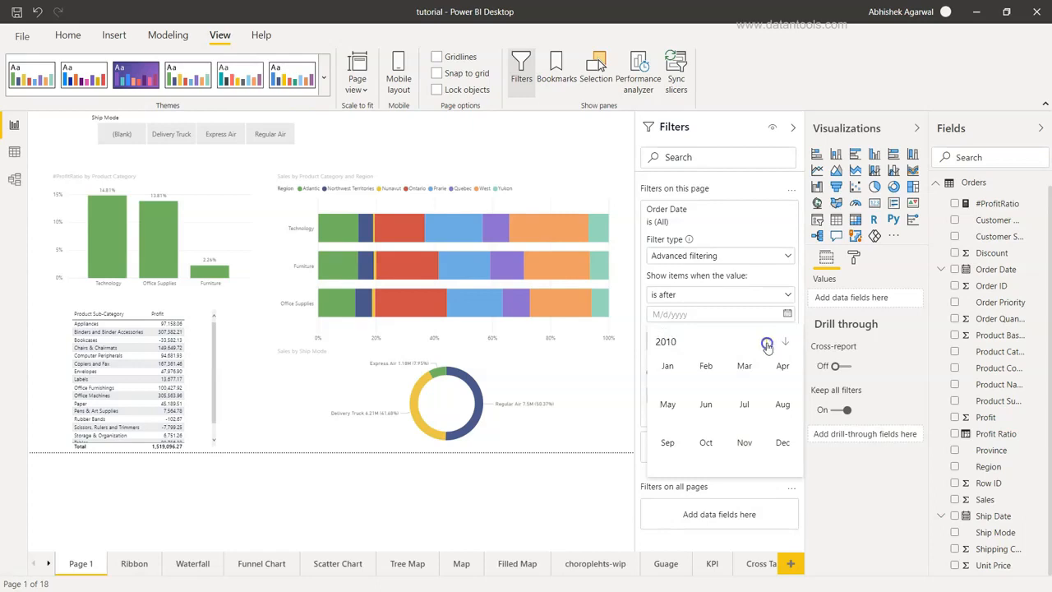
left_click(667, 370)
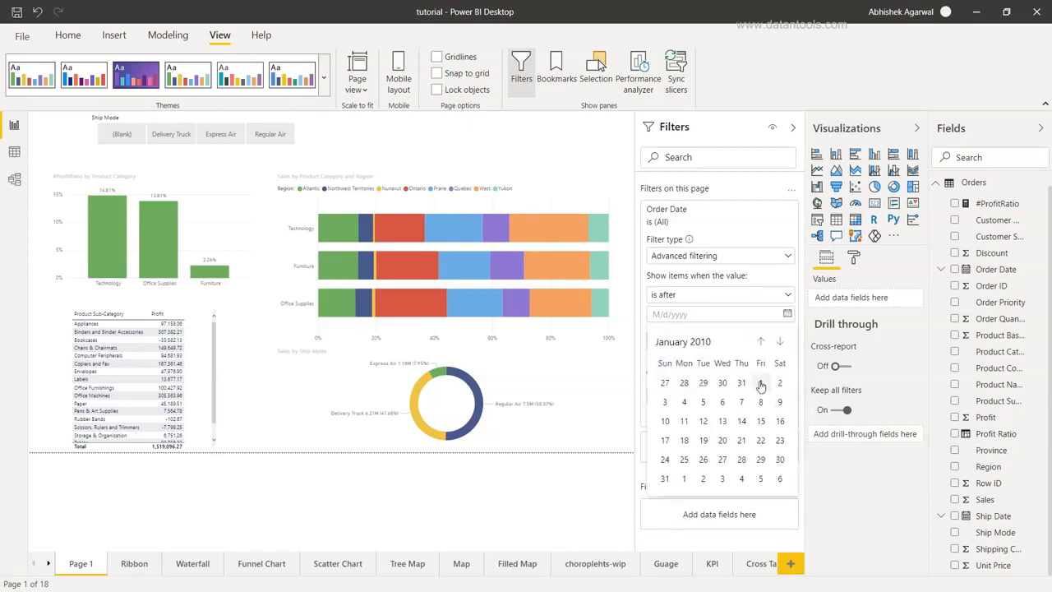
left_click(761, 383)
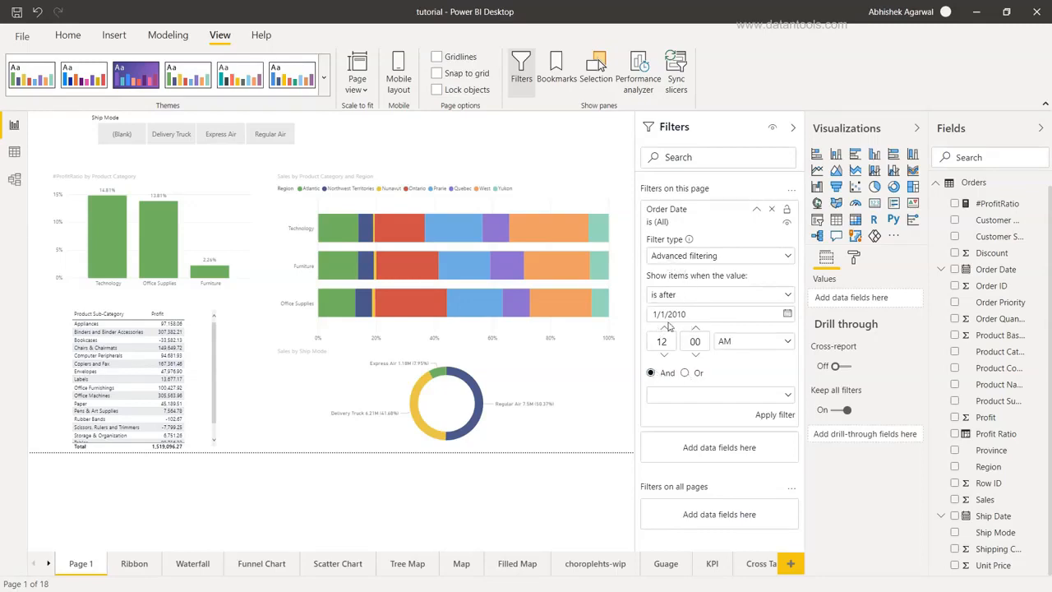
left_click(787, 293)
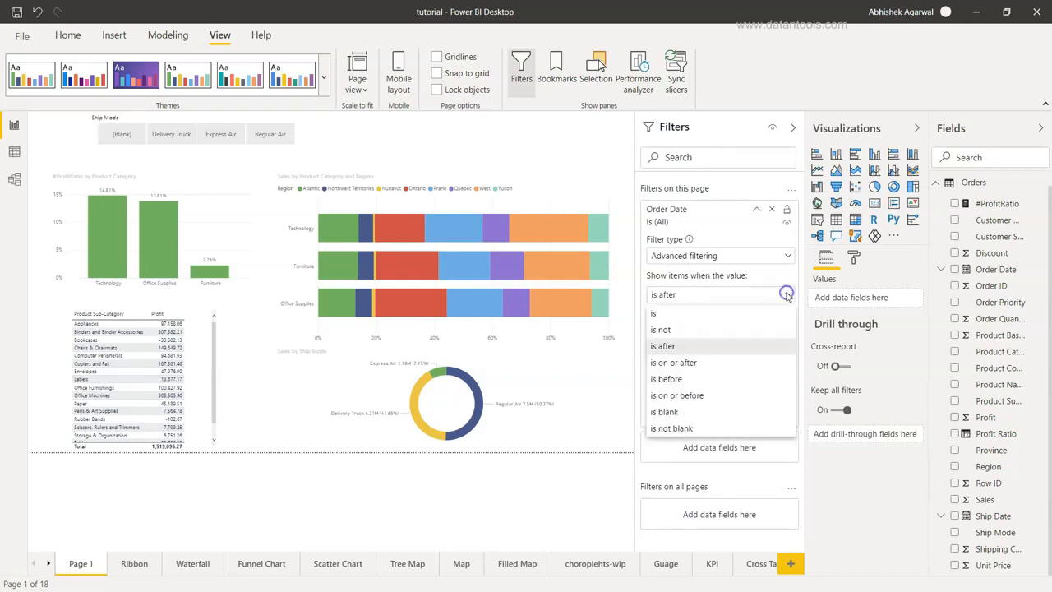
left_click(697, 362)
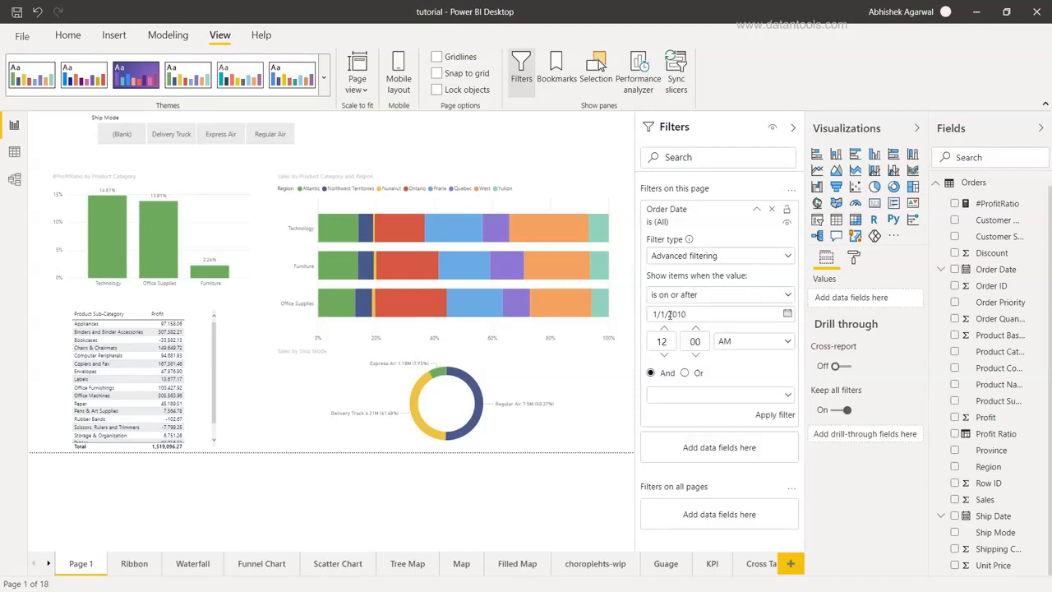
Step: Add a second Order Date condition, is on or before 12/31/2011, joined with And, and apply the filter
left_click(713, 396)
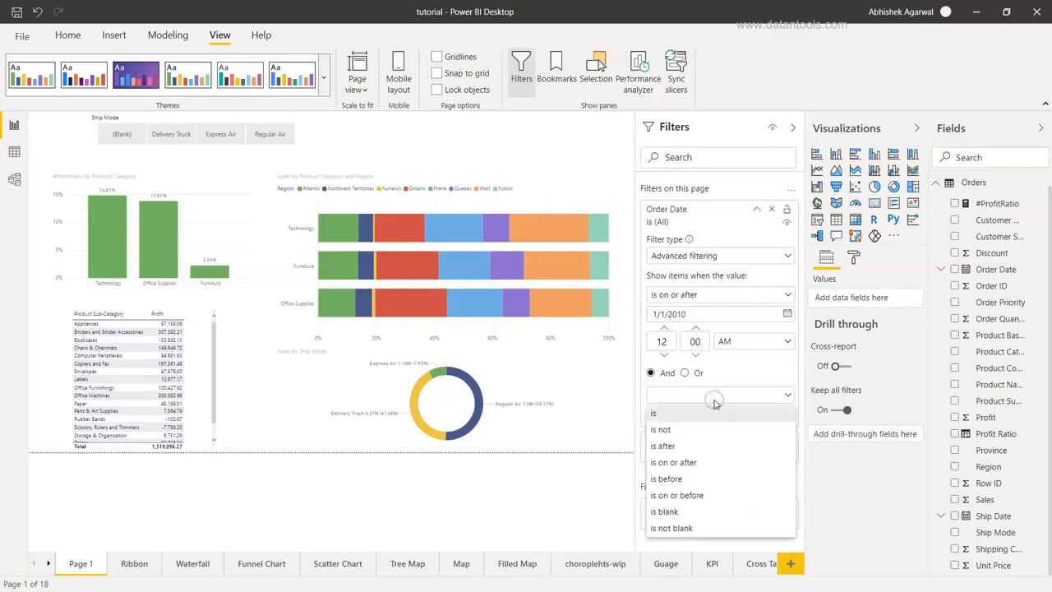
left_click(711, 494)
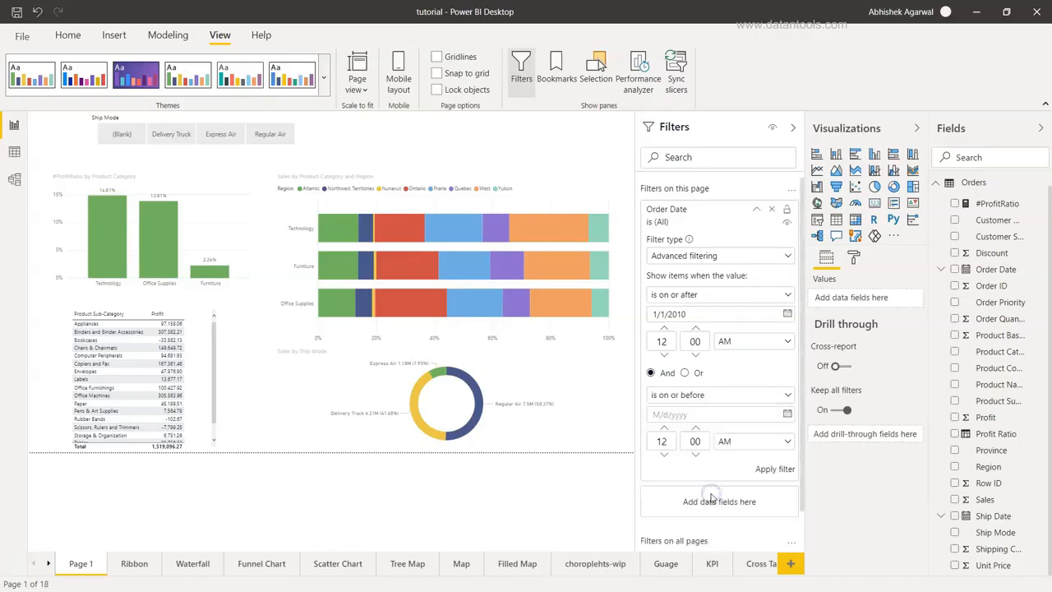
left_click(787, 415)
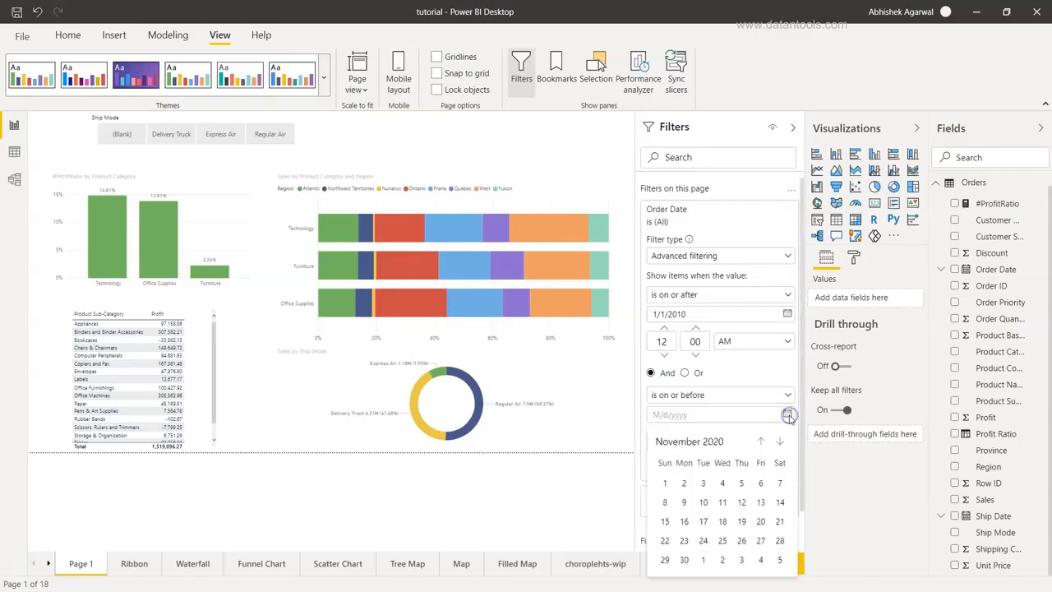
left_click(717, 444)
double_click(764, 441)
double_click(765, 441)
double_click(765, 441)
left_click(765, 441)
double_click(765, 441)
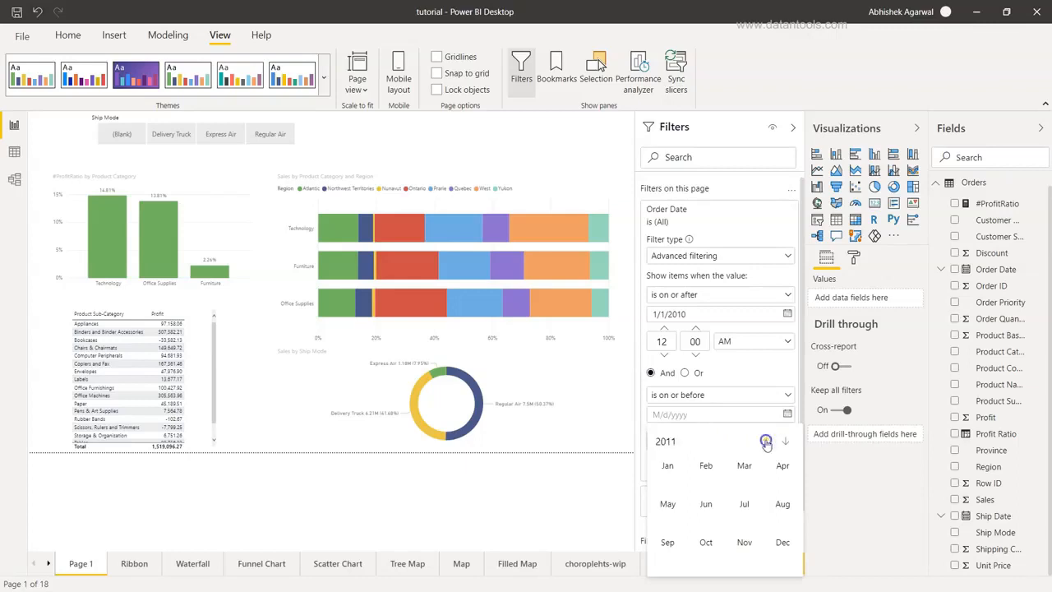
left_click(780, 542)
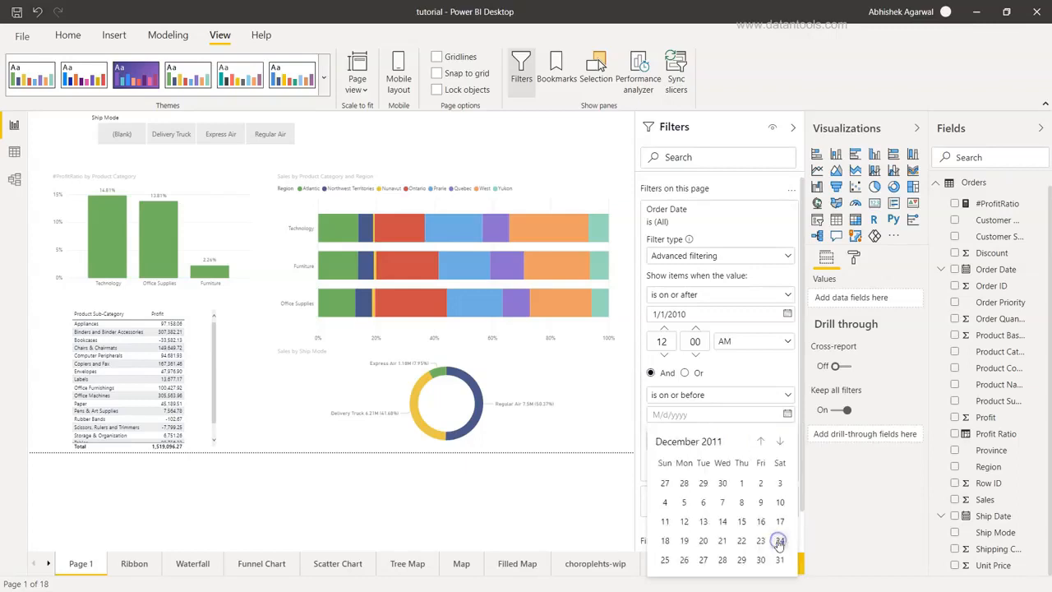
left_click(779, 559)
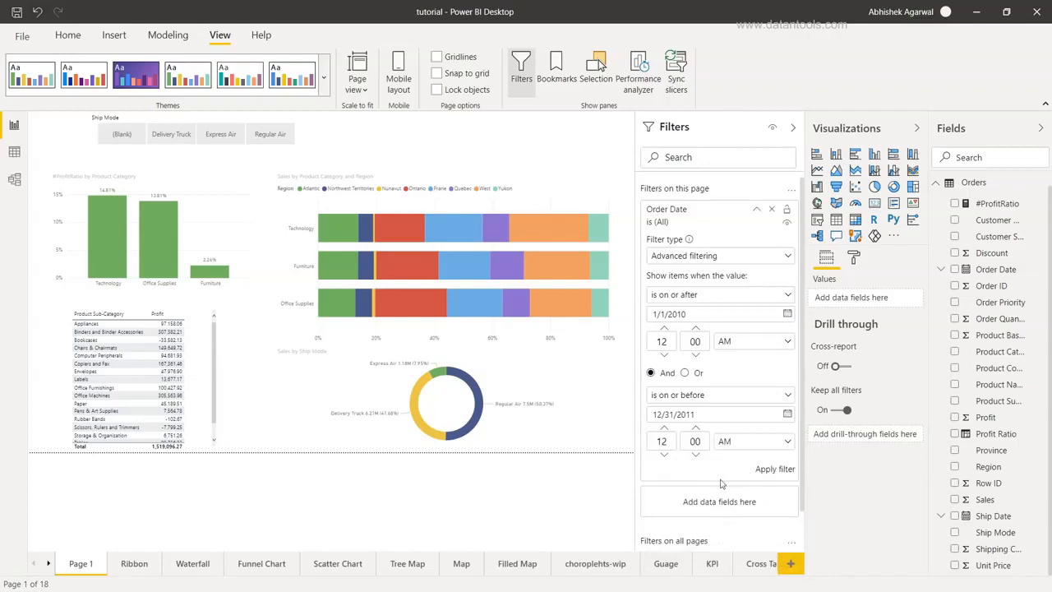
left_click(774, 469)
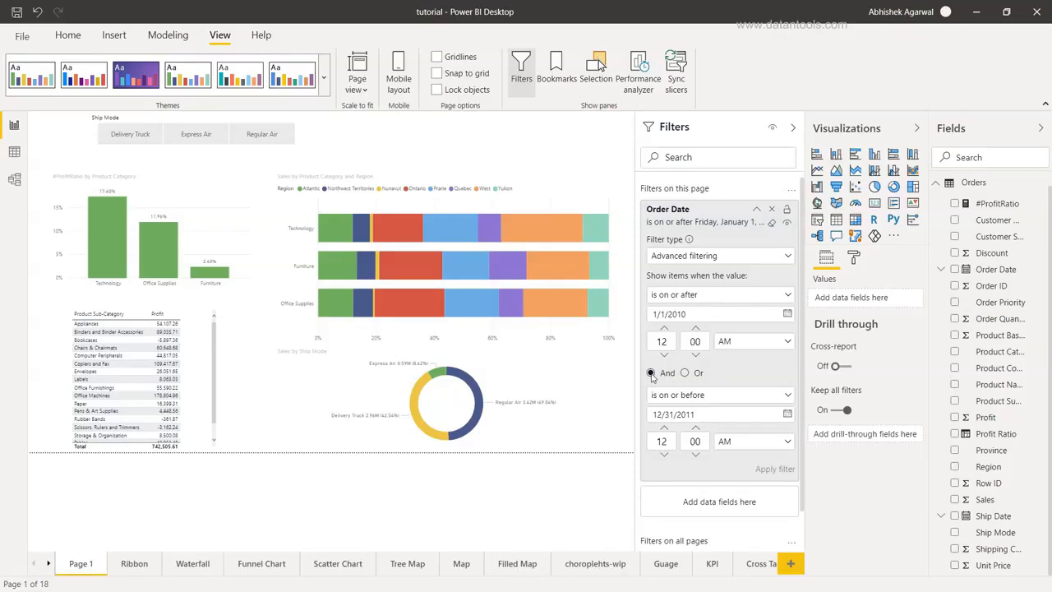
Step: Join the two Order Date conditions with Or instead of And and apply the filter
left_click(684, 373)
left_click(772, 469)
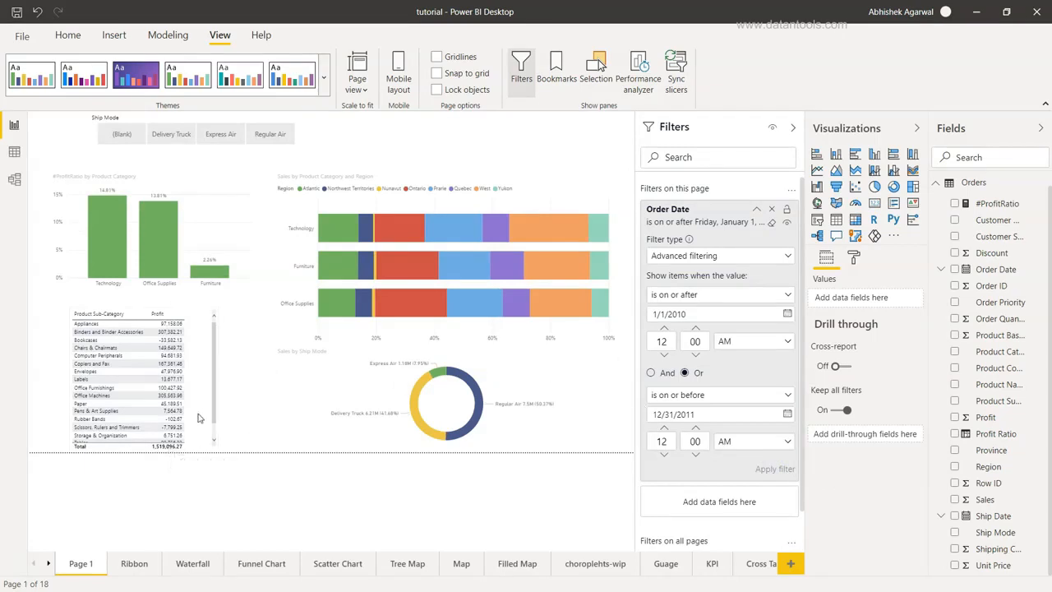
Step: Set the values text size of the Product Sub-Category profit table to 11 pt and widen the table to fit
left_click(216, 331)
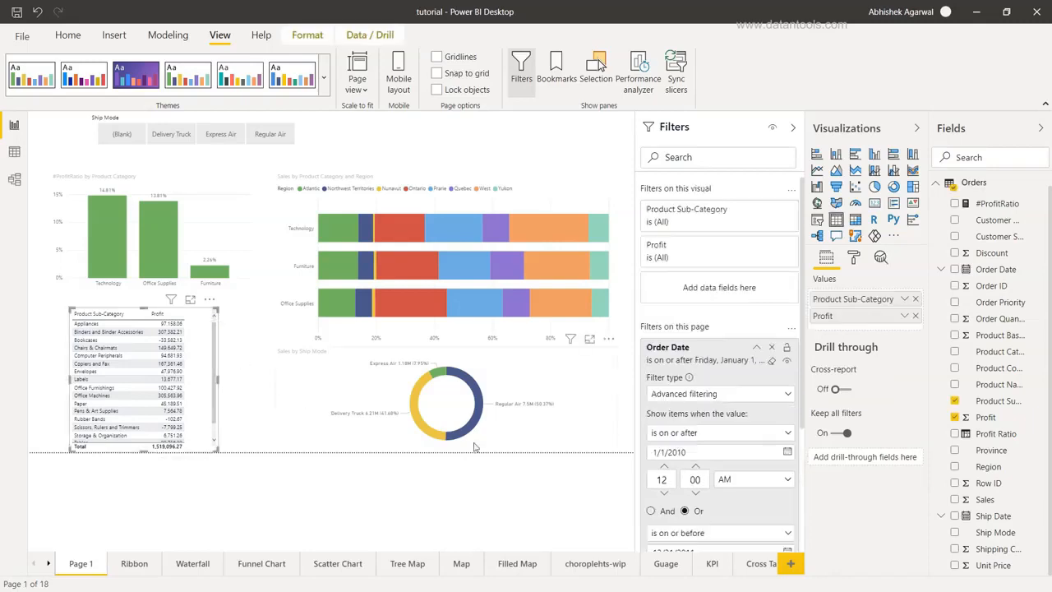
left_click(853, 260)
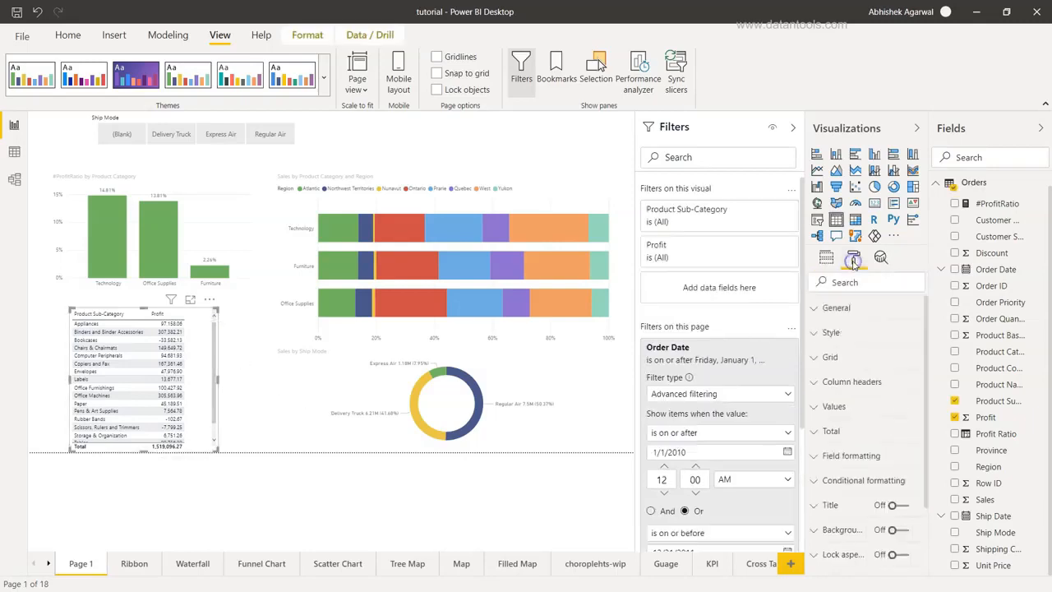
left_click(859, 408)
scroll(859, 419, "down", 5)
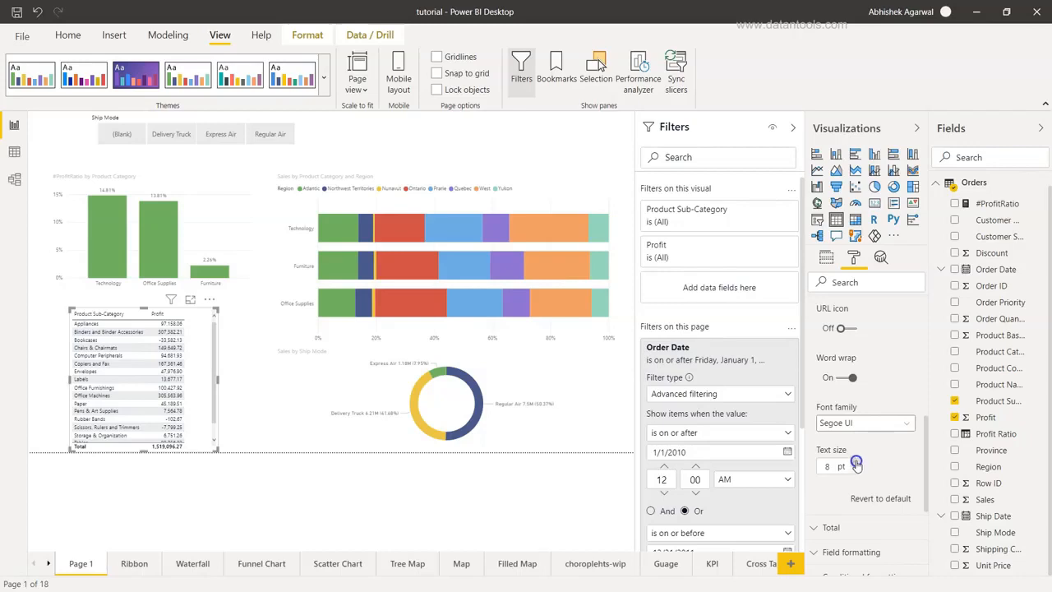
left_click(854, 461)
left_click(854, 461)
left_click(854, 461)
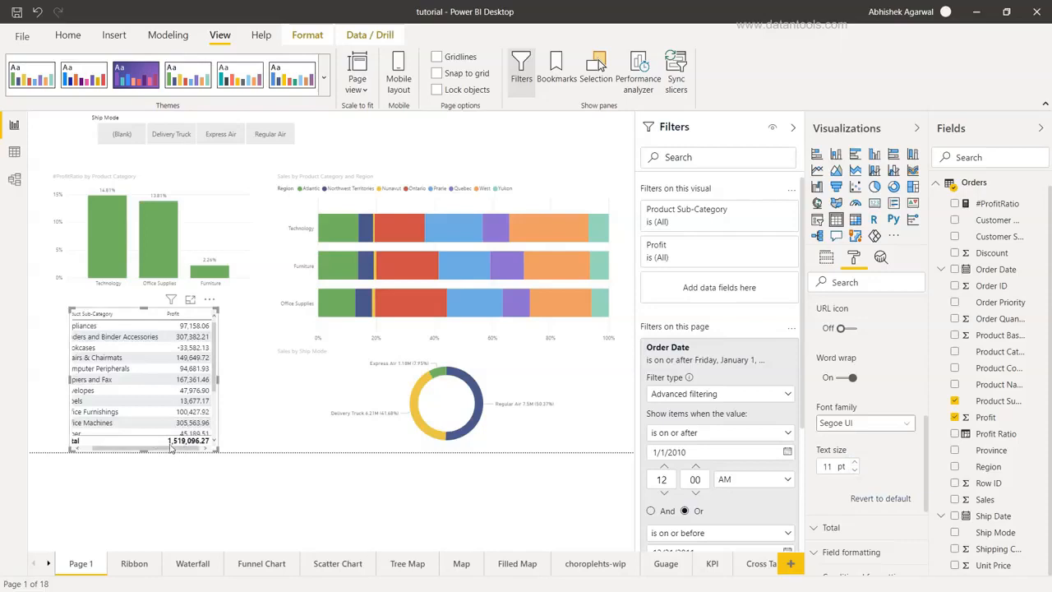
left_click_drag(218, 380, 269, 379)
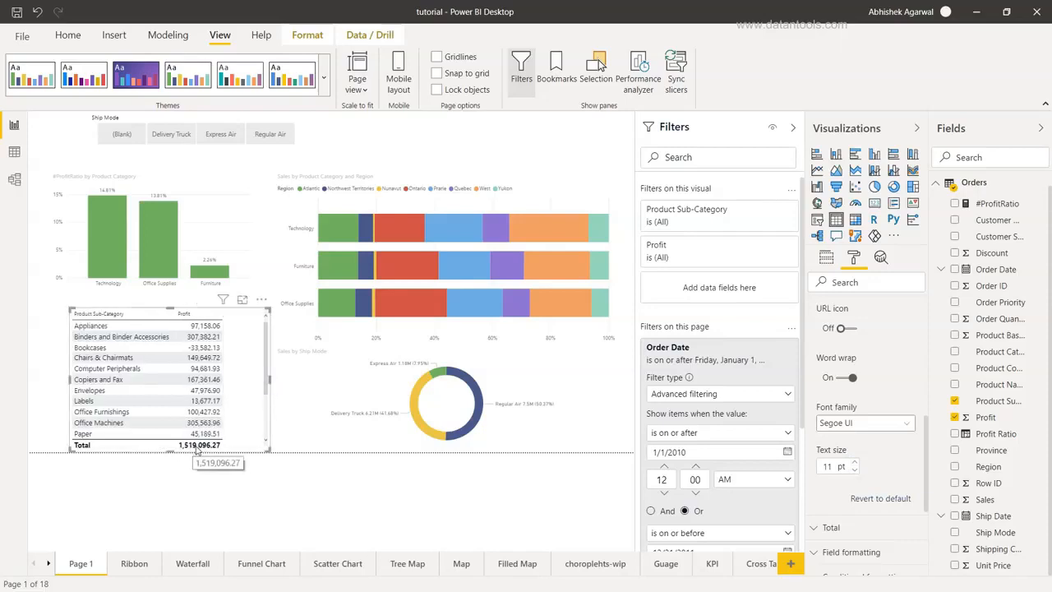
Step: Switch the operator between the two Order Date conditions back to And and reapply the filter
scroll(653, 394, "down", 4)
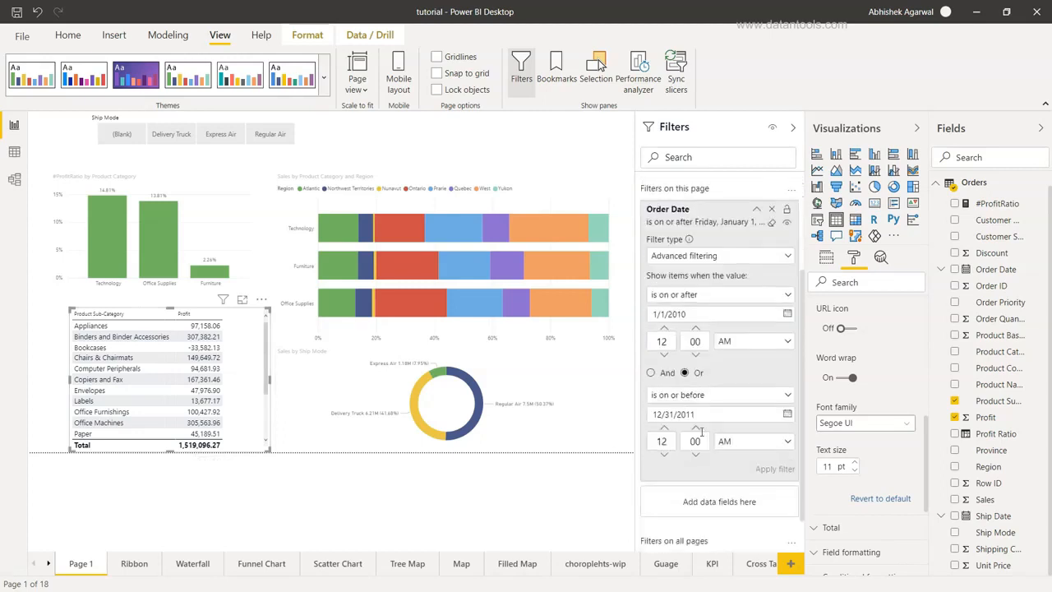
left_click(651, 371)
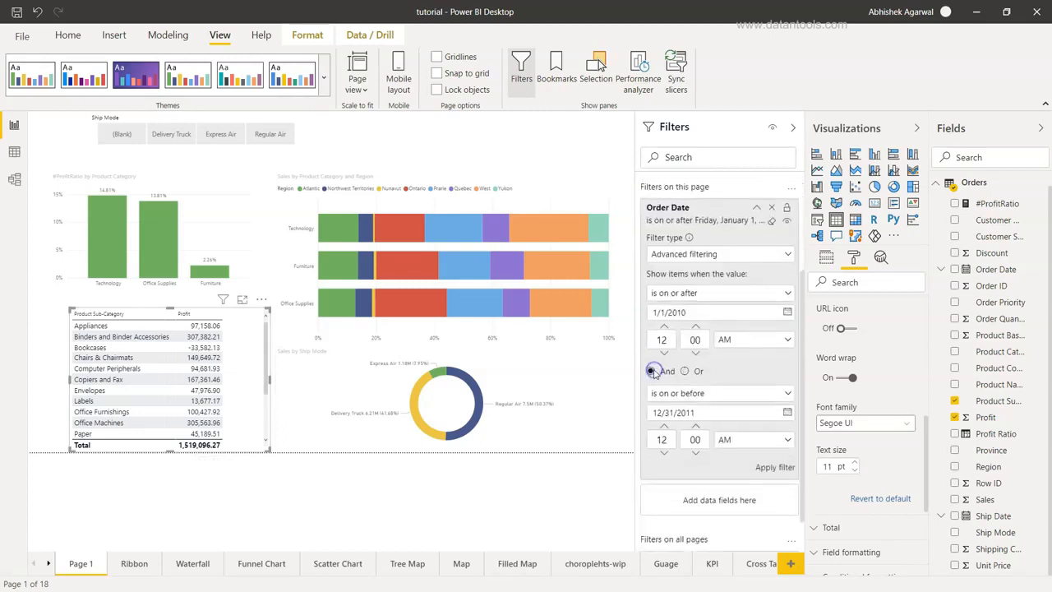
left_click(766, 468)
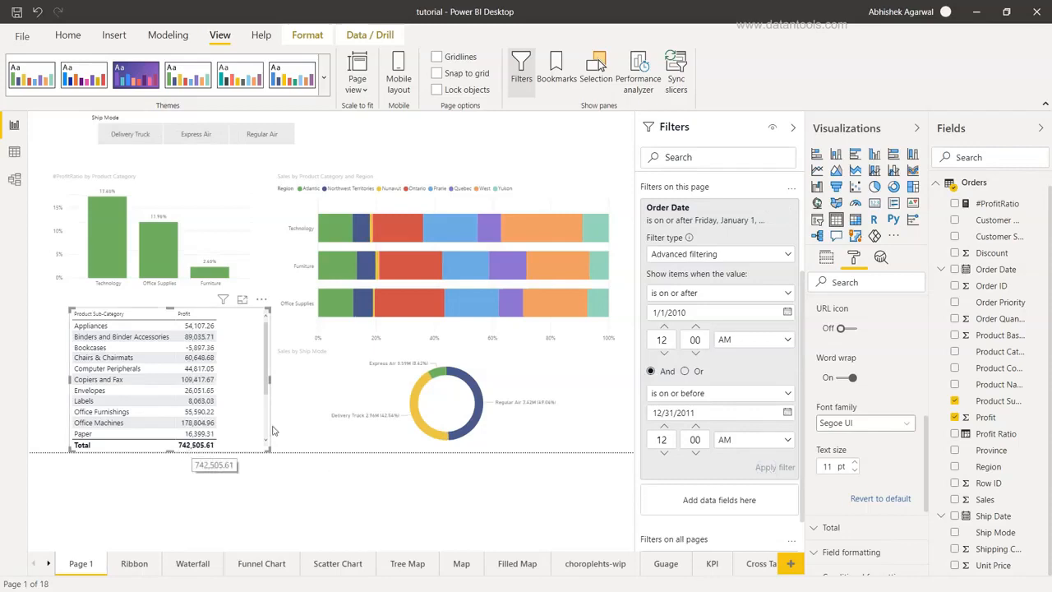
Step: Set both Order Date conditions to the is operator, joined with And, and apply the filter
scroll(661, 401, "up", 1)
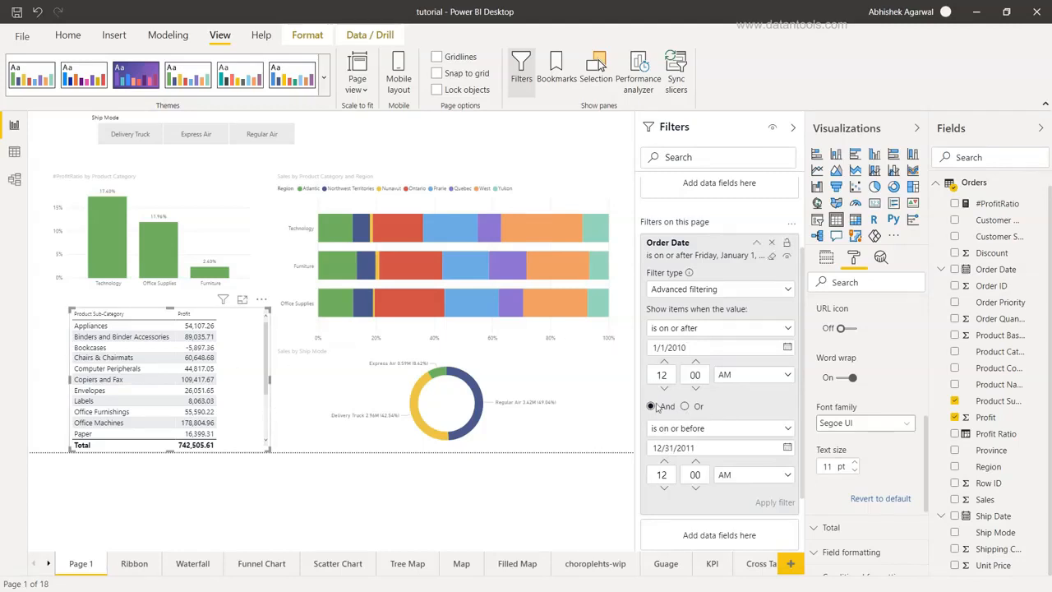
left_click(687, 406)
left_click(753, 330)
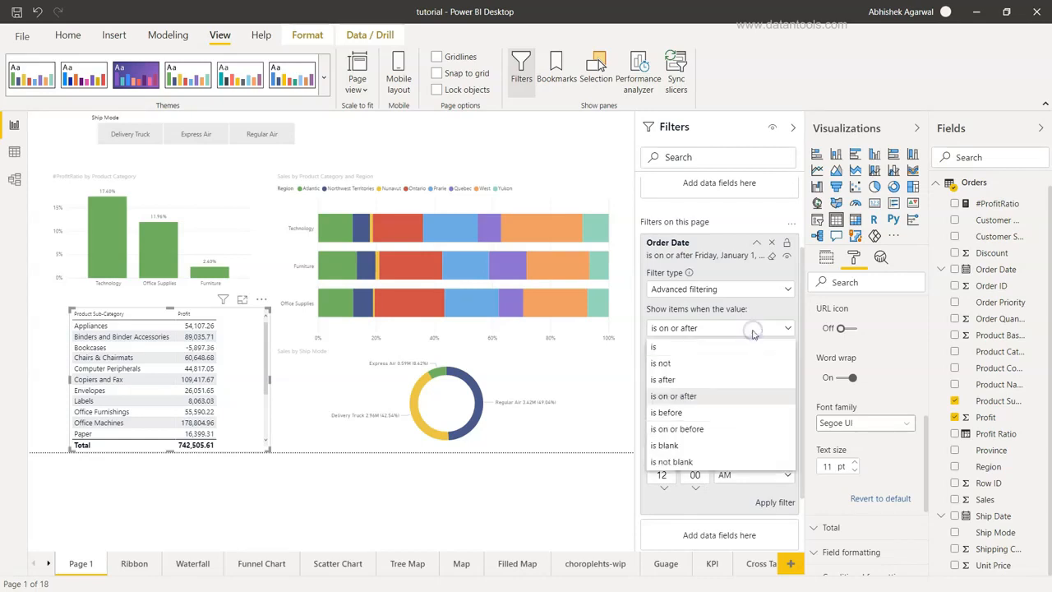
left_click(712, 349)
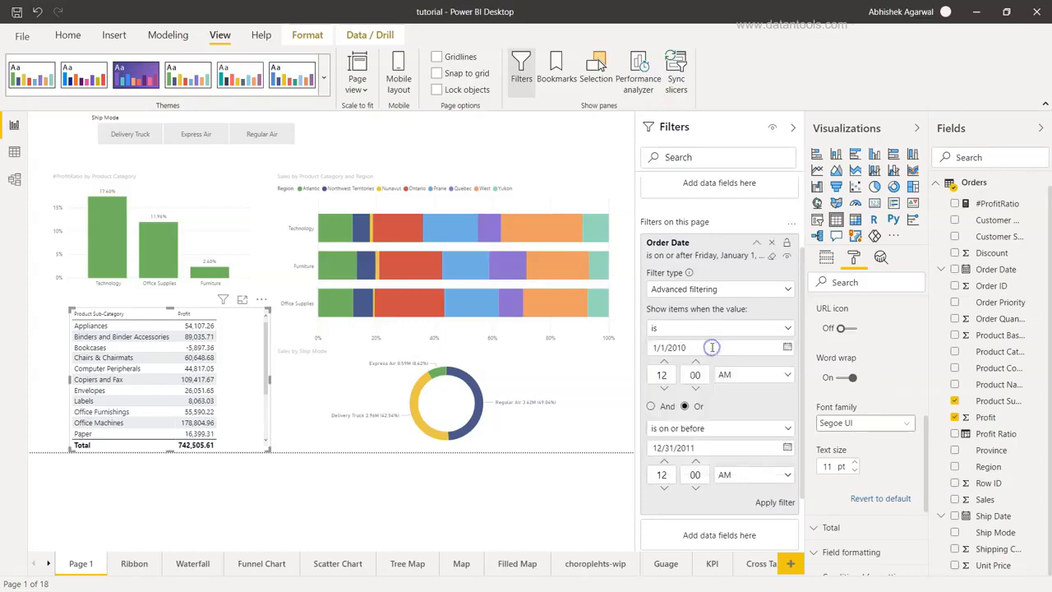
left_click(678, 428)
left_click(680, 436)
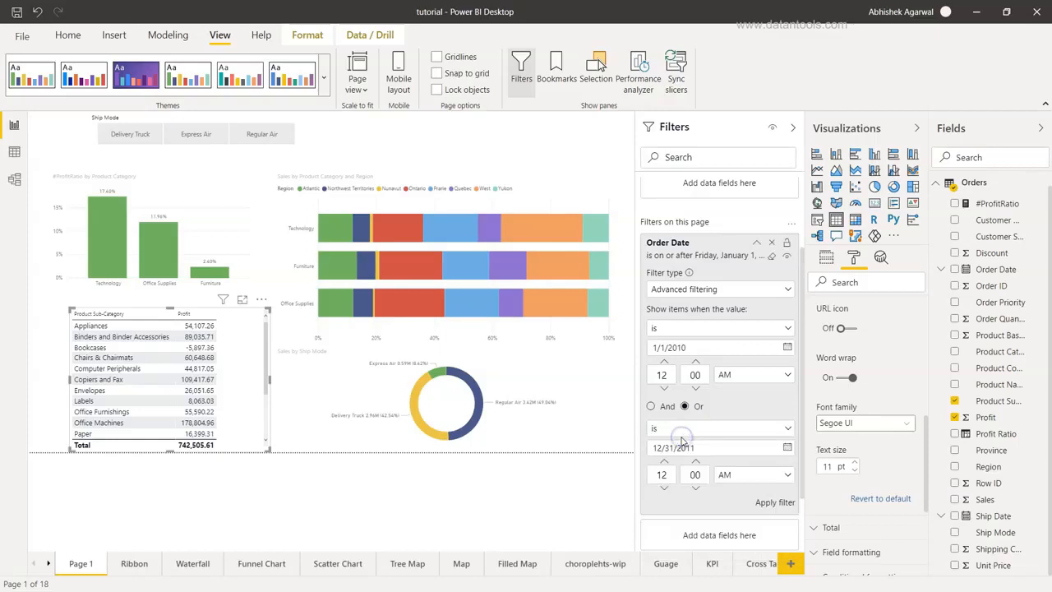
left_click(650, 406)
left_click(764, 503)
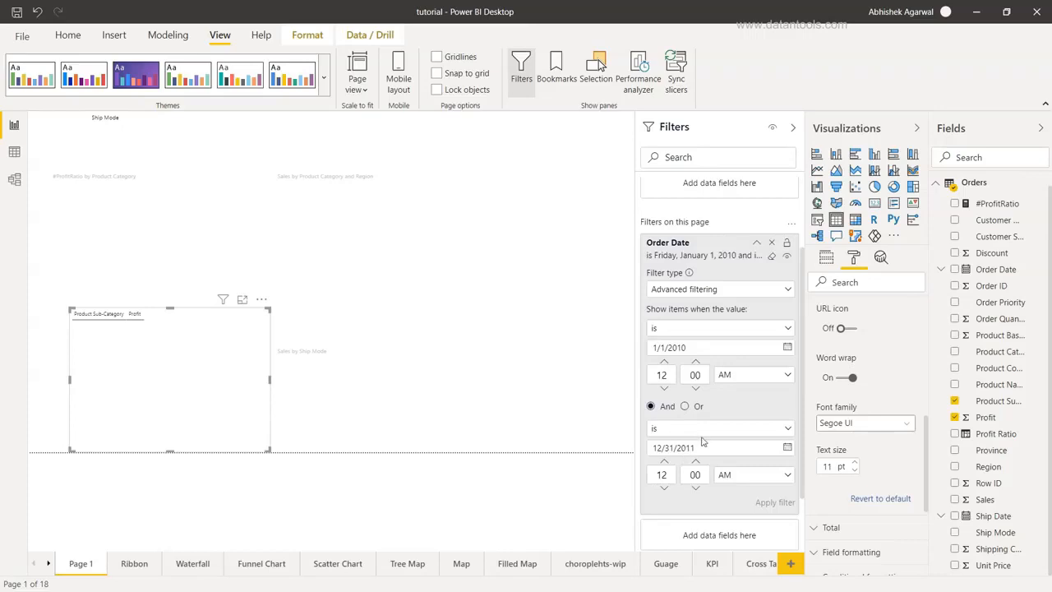
Step: Change the second Order Date condition to is on or before and apply the filter
left_click(788, 428)
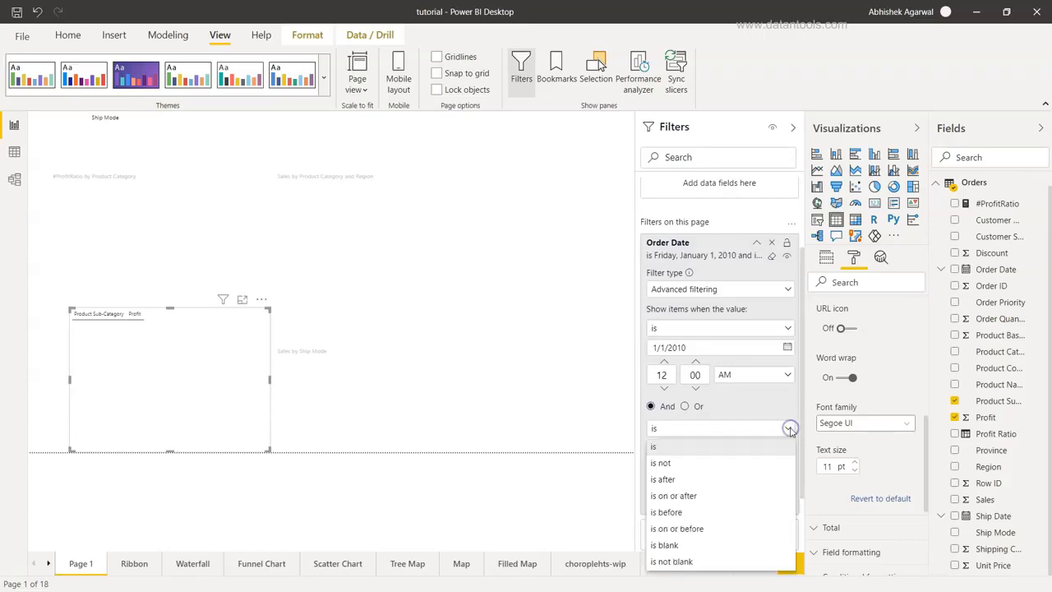
left_click(729, 530)
left_click(772, 502)
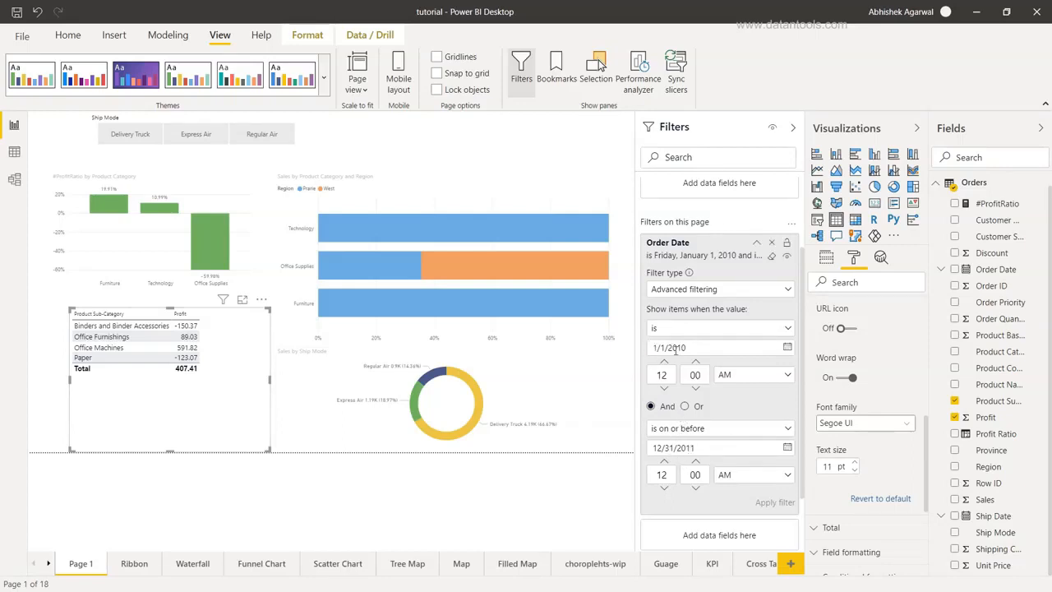
Step: Combine the is 1/1/2010 and is on or before 12/31/2011 conditions with Or, apply the filter, and check the available operators
left_click(684, 407)
left_click(786, 503)
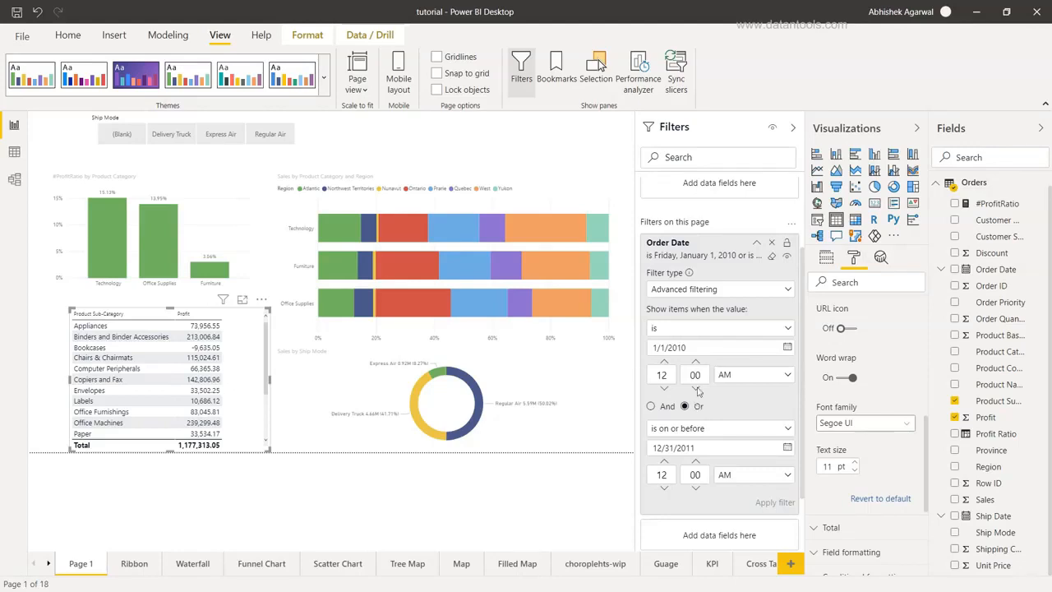
left_click(727, 329)
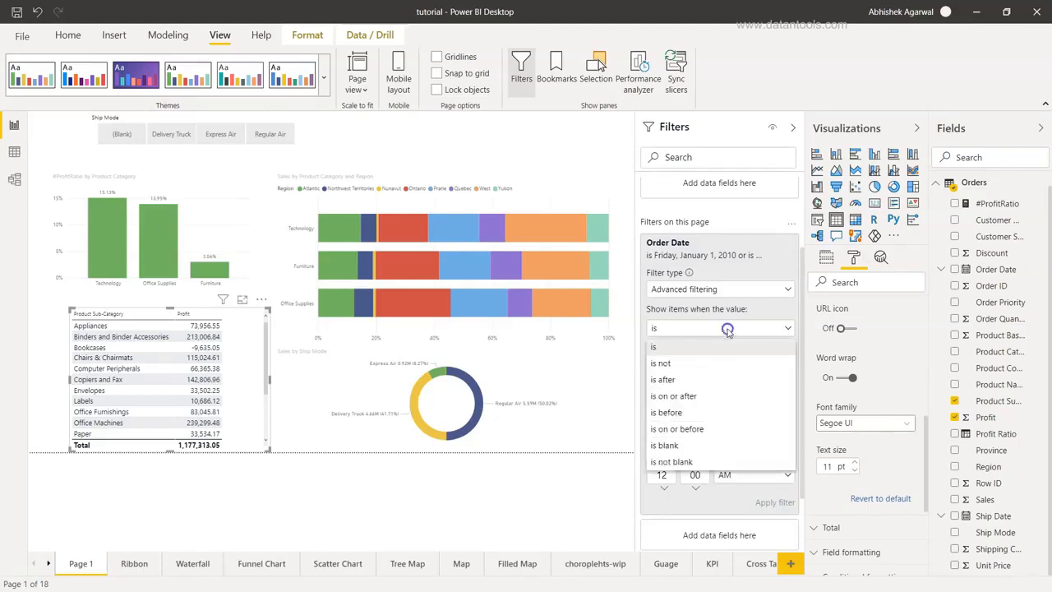
left_click(643, 306)
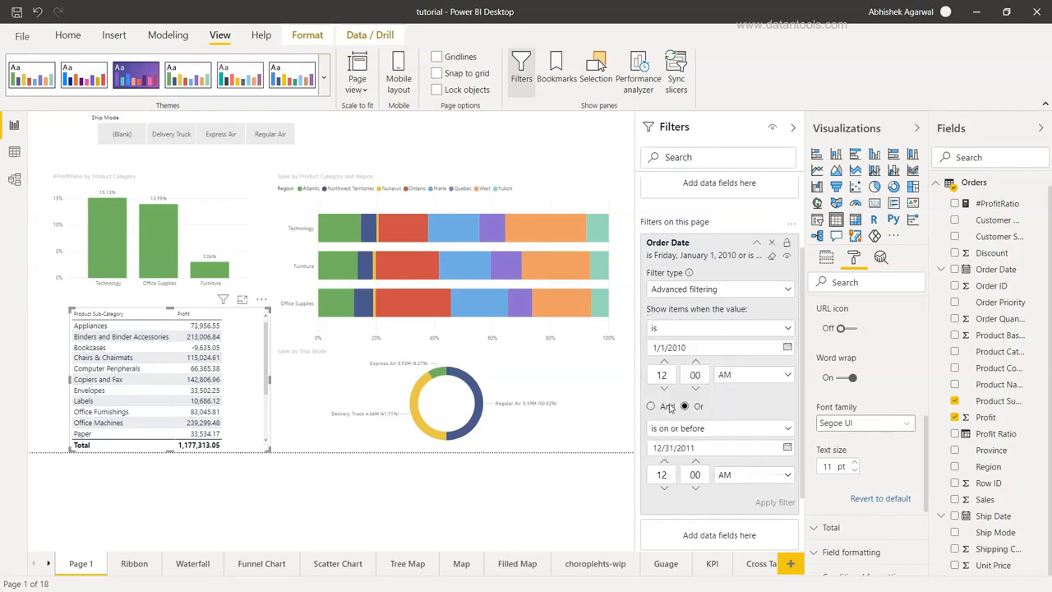